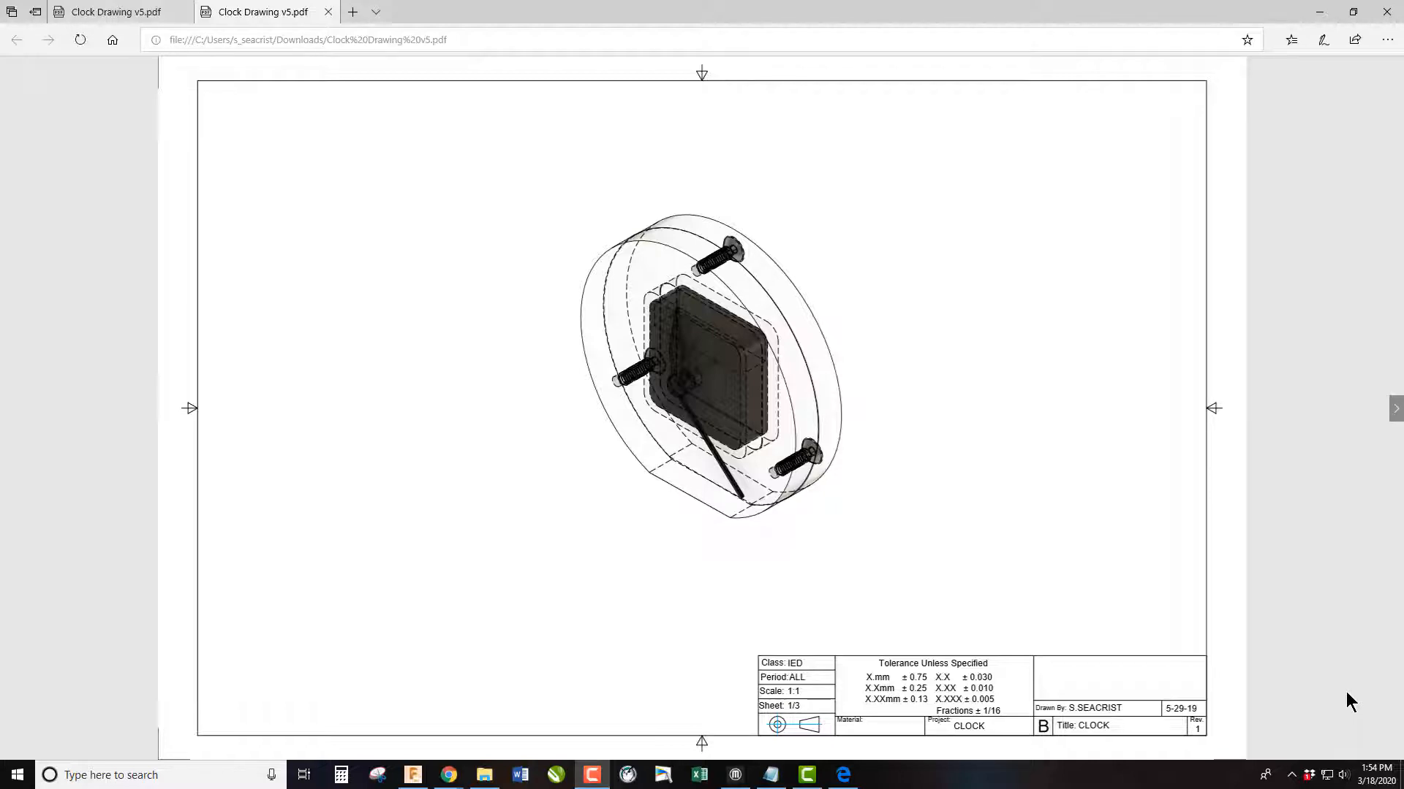
Review the front and back clock part sheets in the PDF drawing and switch to Fusion 360
{"action": "scroll", "coordinate": [1004, 571], "scroll_direction": "down", "scroll_amount": 1}
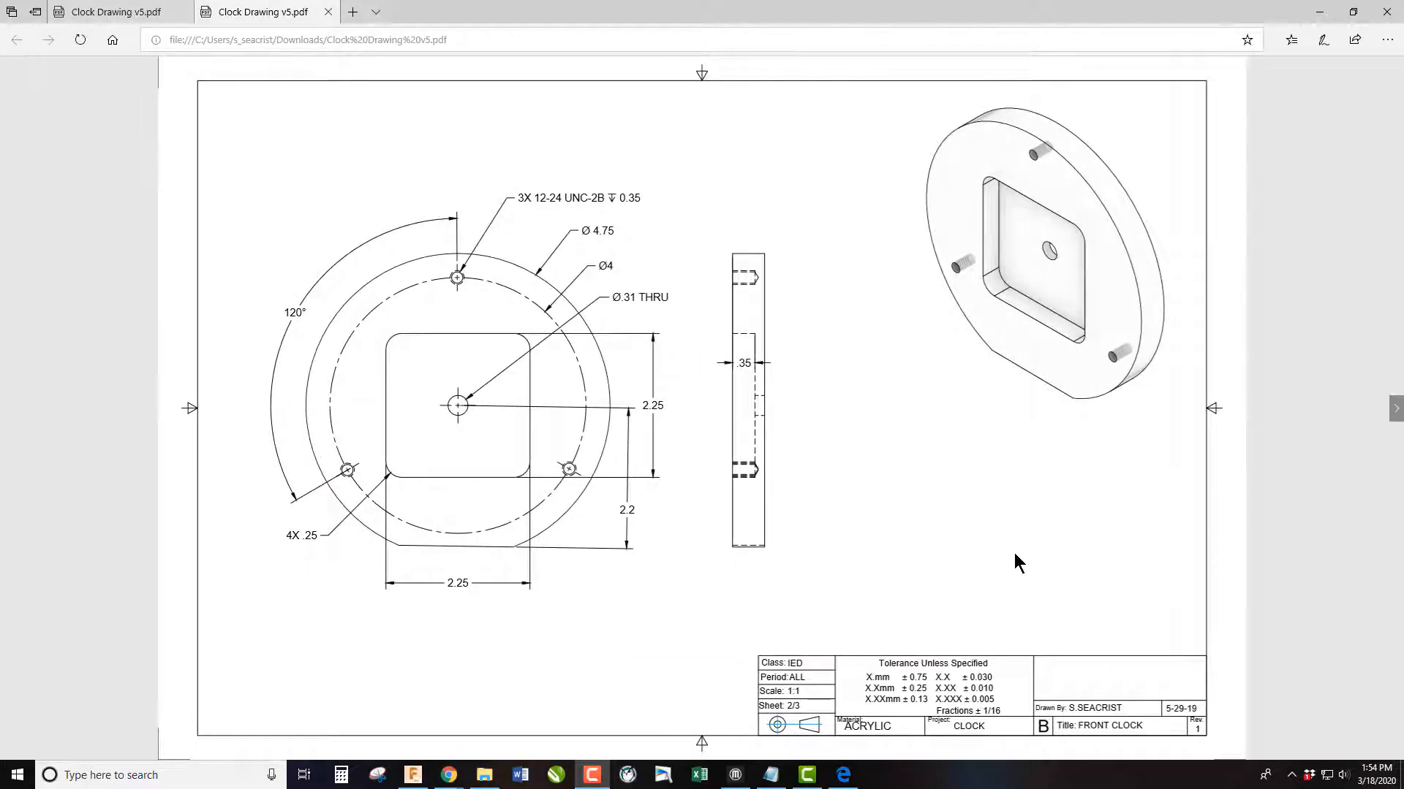
{"action": "scroll", "coordinate": [1013, 554], "scroll_direction": "down", "scroll_amount": 1}
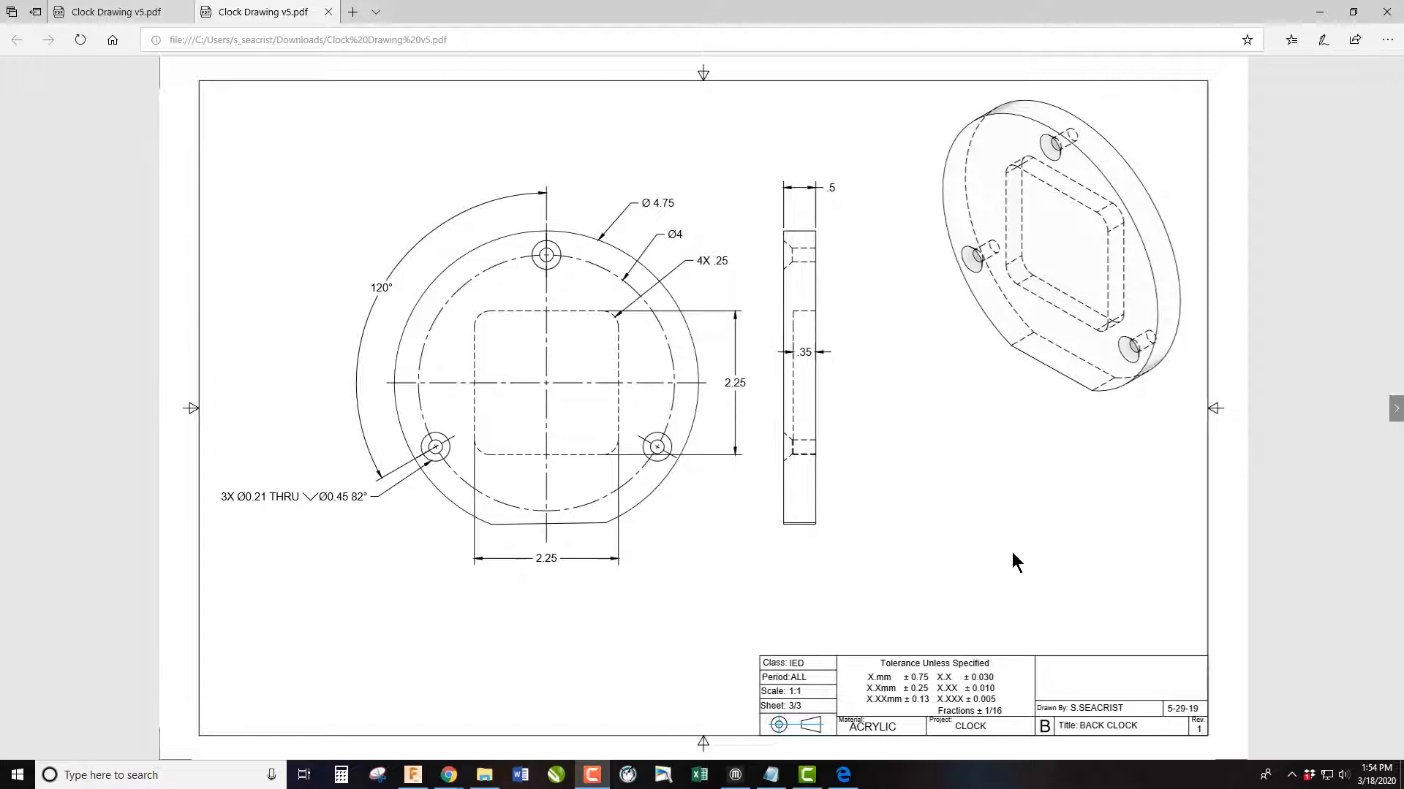
{"action": "scroll", "coordinate": [1012, 553], "scroll_direction": "up", "scroll_amount": 1}
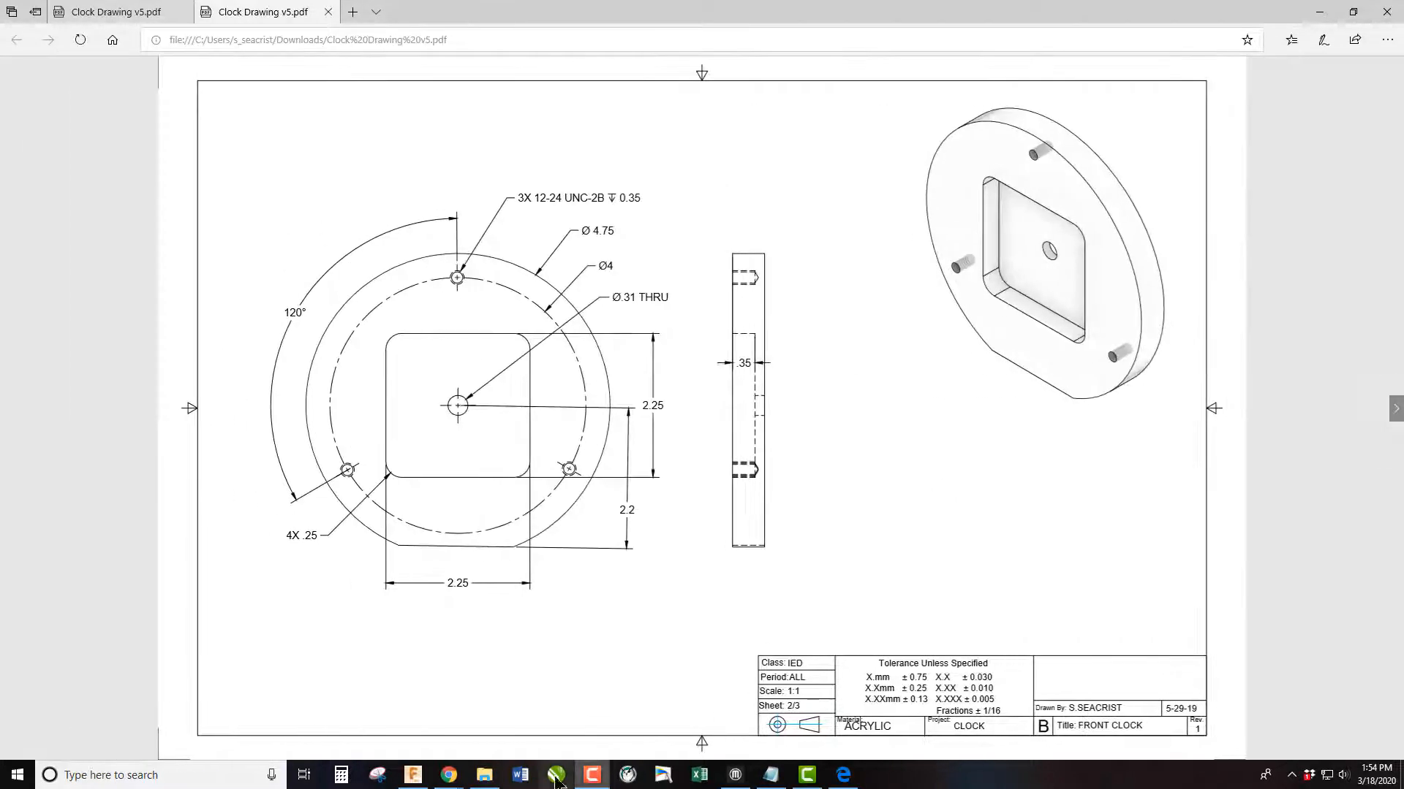
{"action": "left_click", "coordinate": [413, 775]}
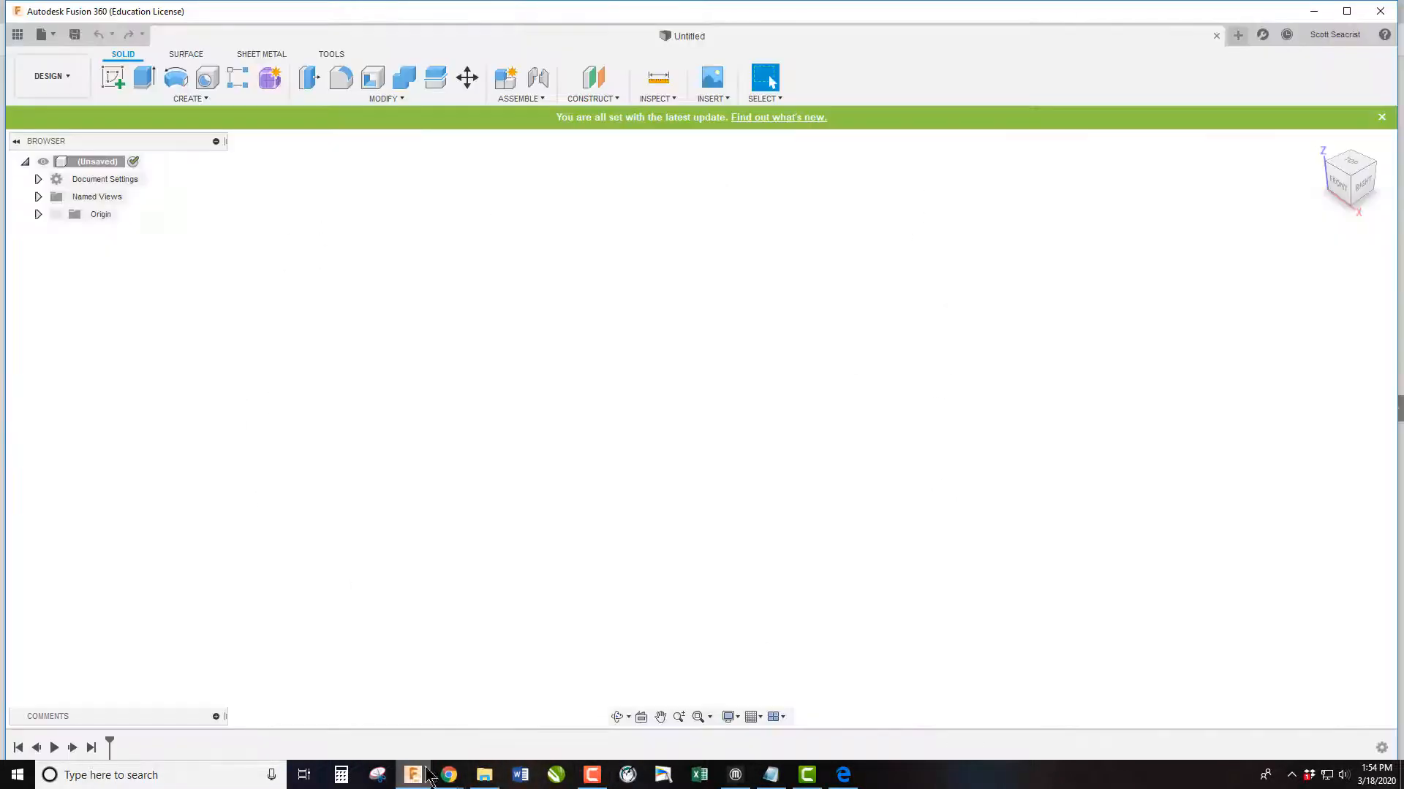
Sketch a circle 4.75 in in diameter centred on the origin of the front plane
{"action": "left_click", "coordinate": [114, 77]}
{"action": "left_click", "coordinate": [755, 440]}
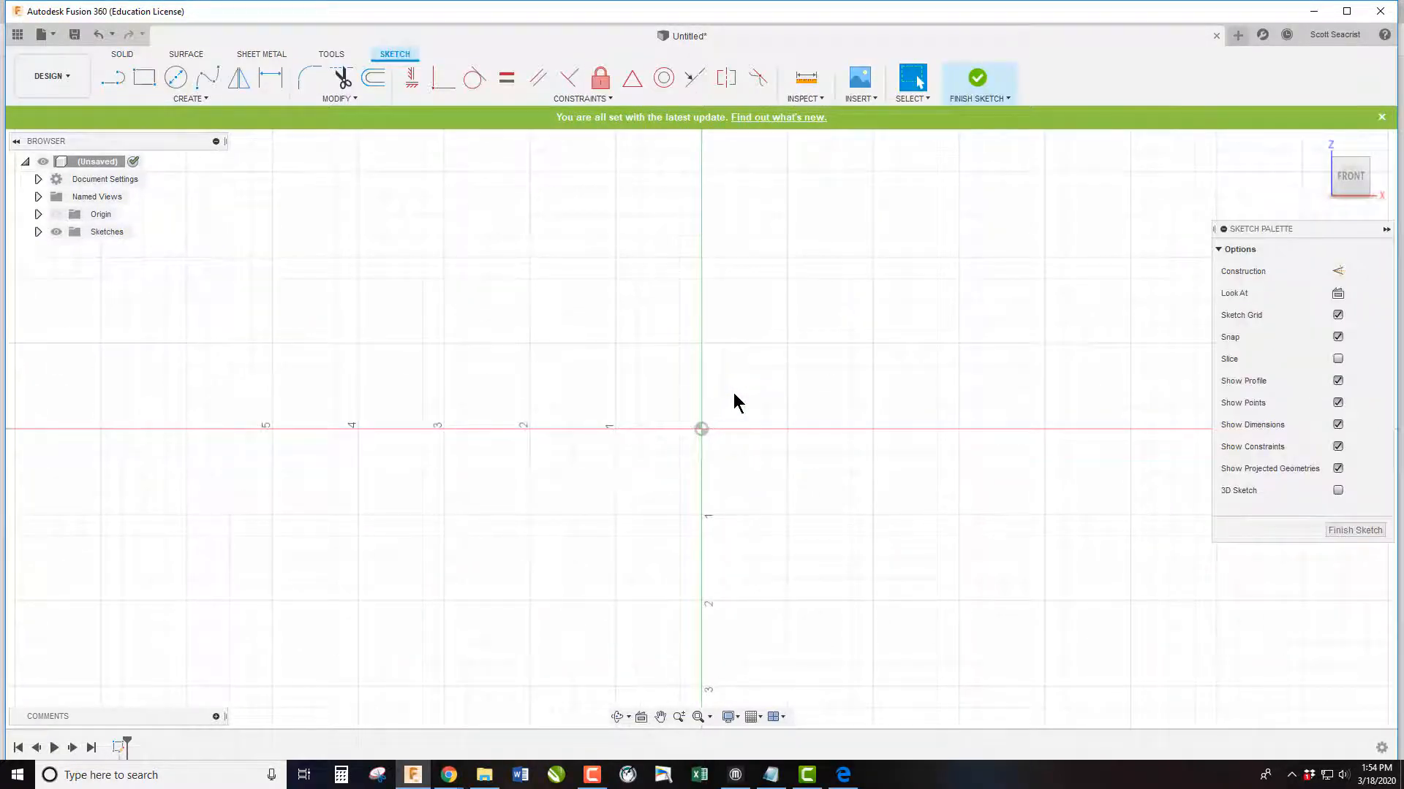
{"action": "key", "text": "c"}
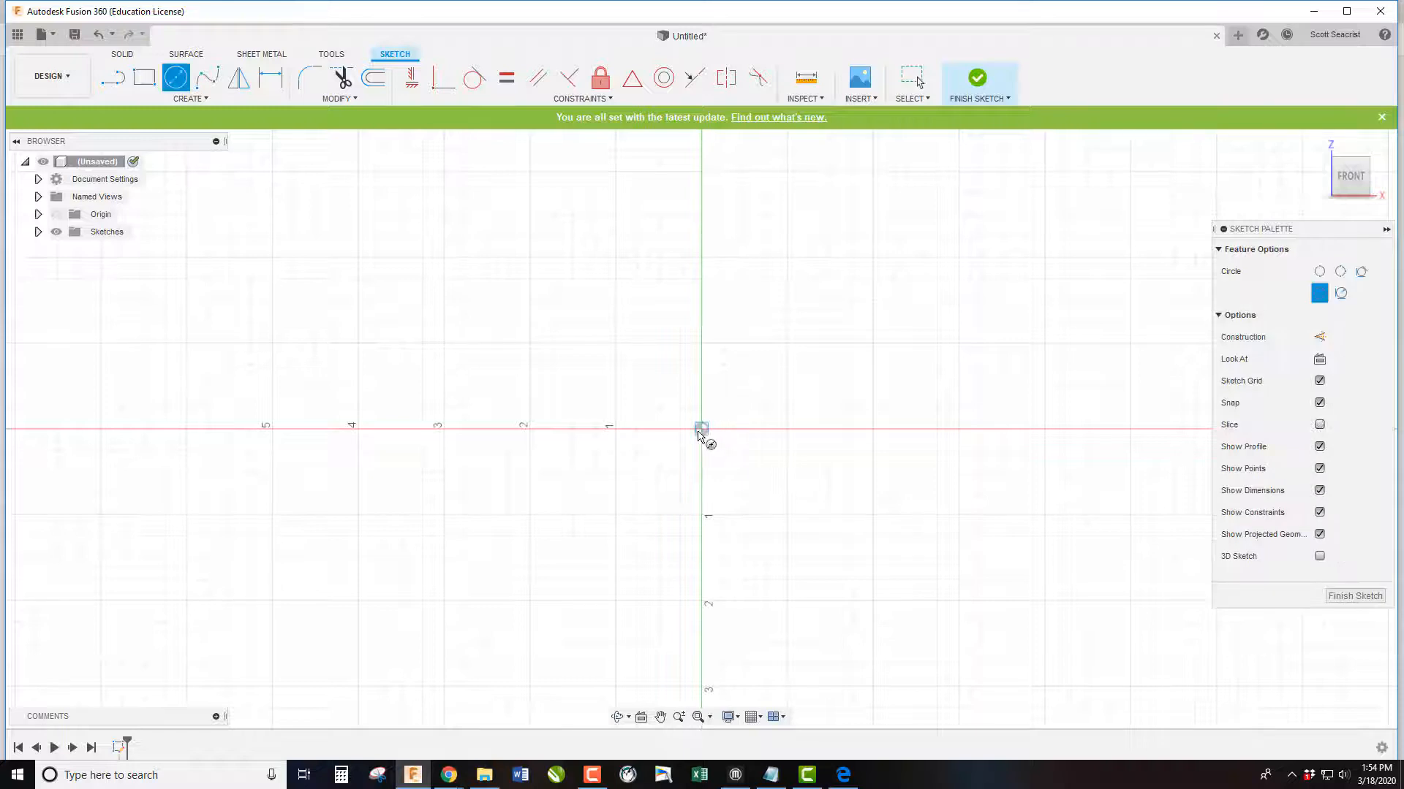
{"action": "left_click", "coordinate": [701, 429]}
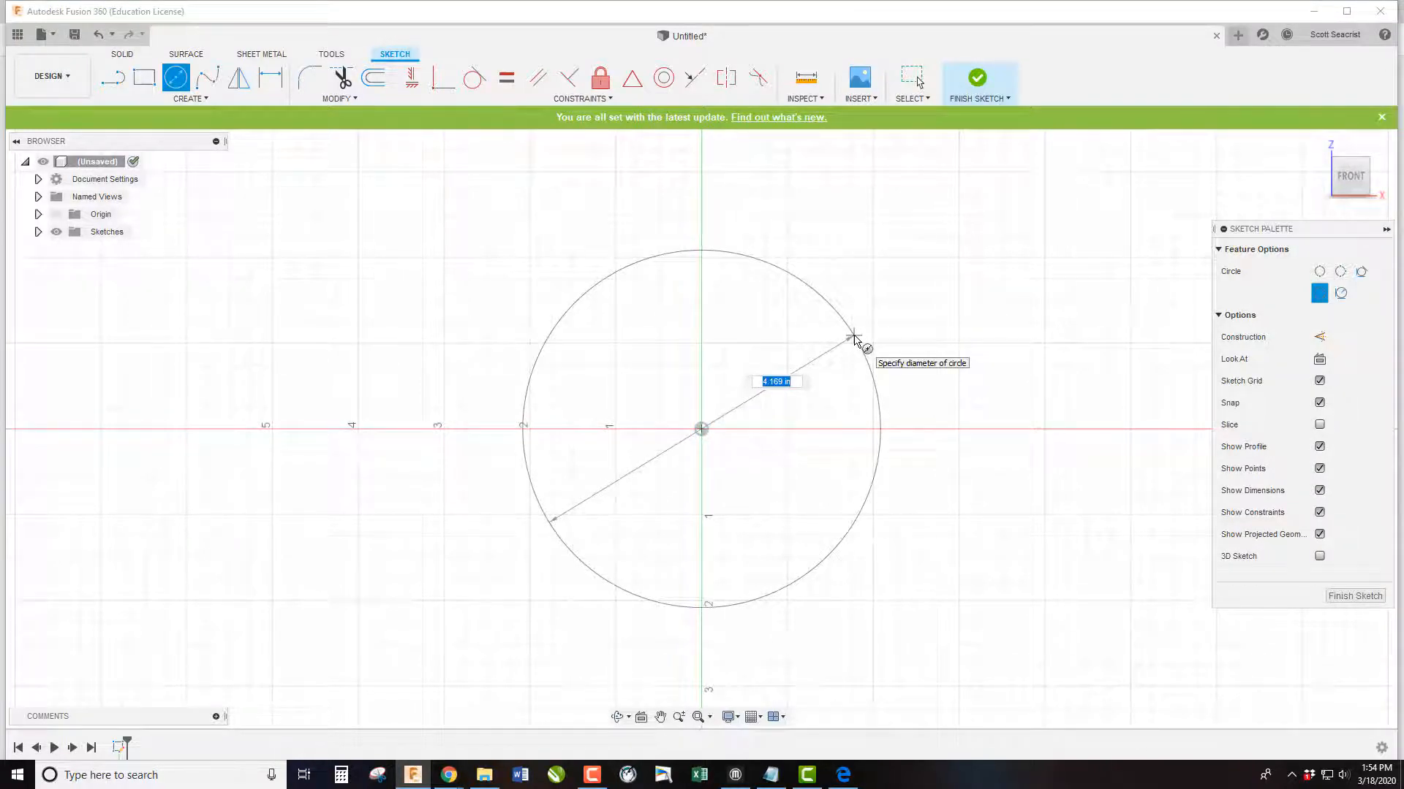
{"action": "type", "text": "4.75"}
{"action": "key", "text": "Return"}
{"action": "key", "text": "Escape"}
Extrude the circle 0.5 in into a solid disc
{"action": "key", "text": "e"}
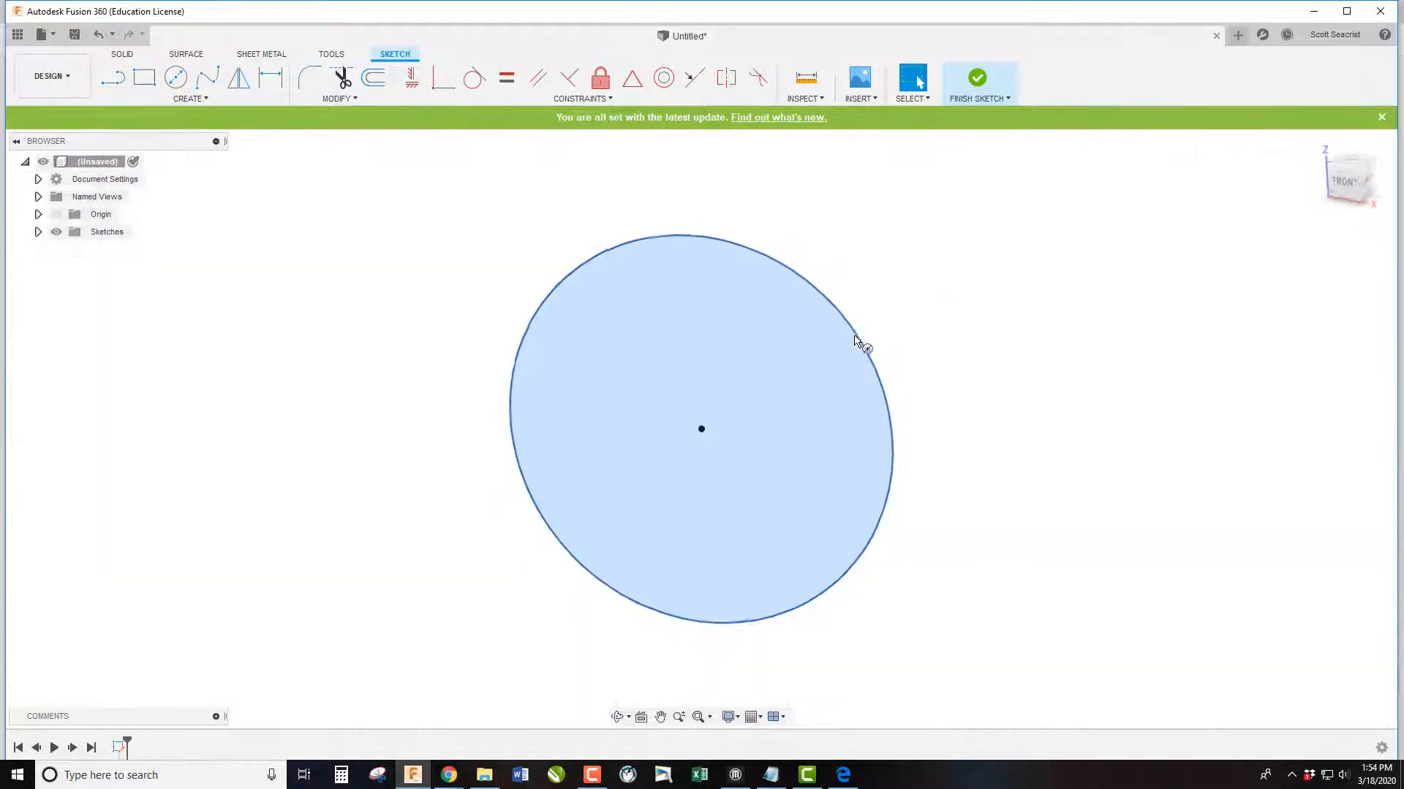
{"action": "type", "text": ".5"}
{"action": "key", "text": "Return"}
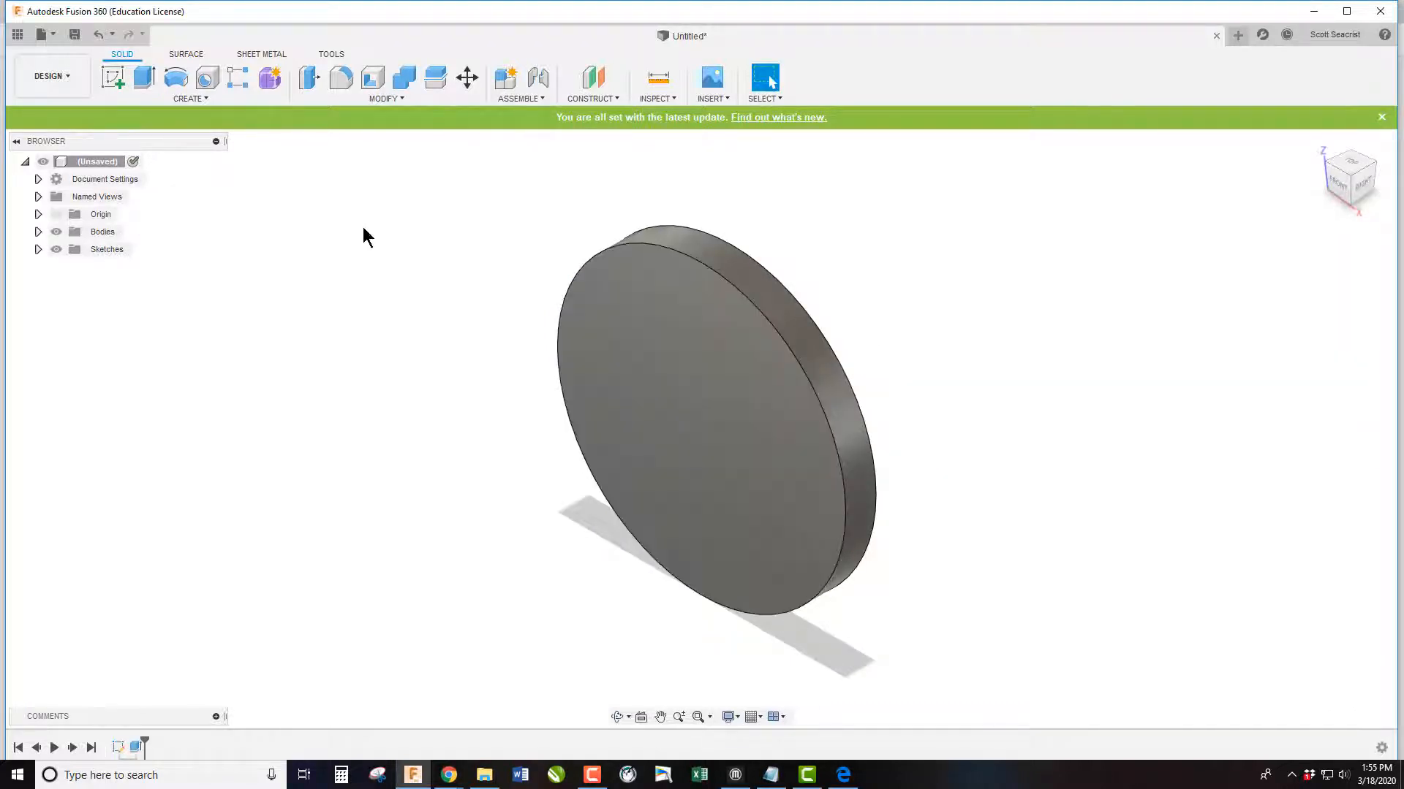
Start a sketch on the front plane and draw a 2.25 by 2.25 in center rectangle at the origin
{"action": "left_click", "coordinate": [110, 75]}
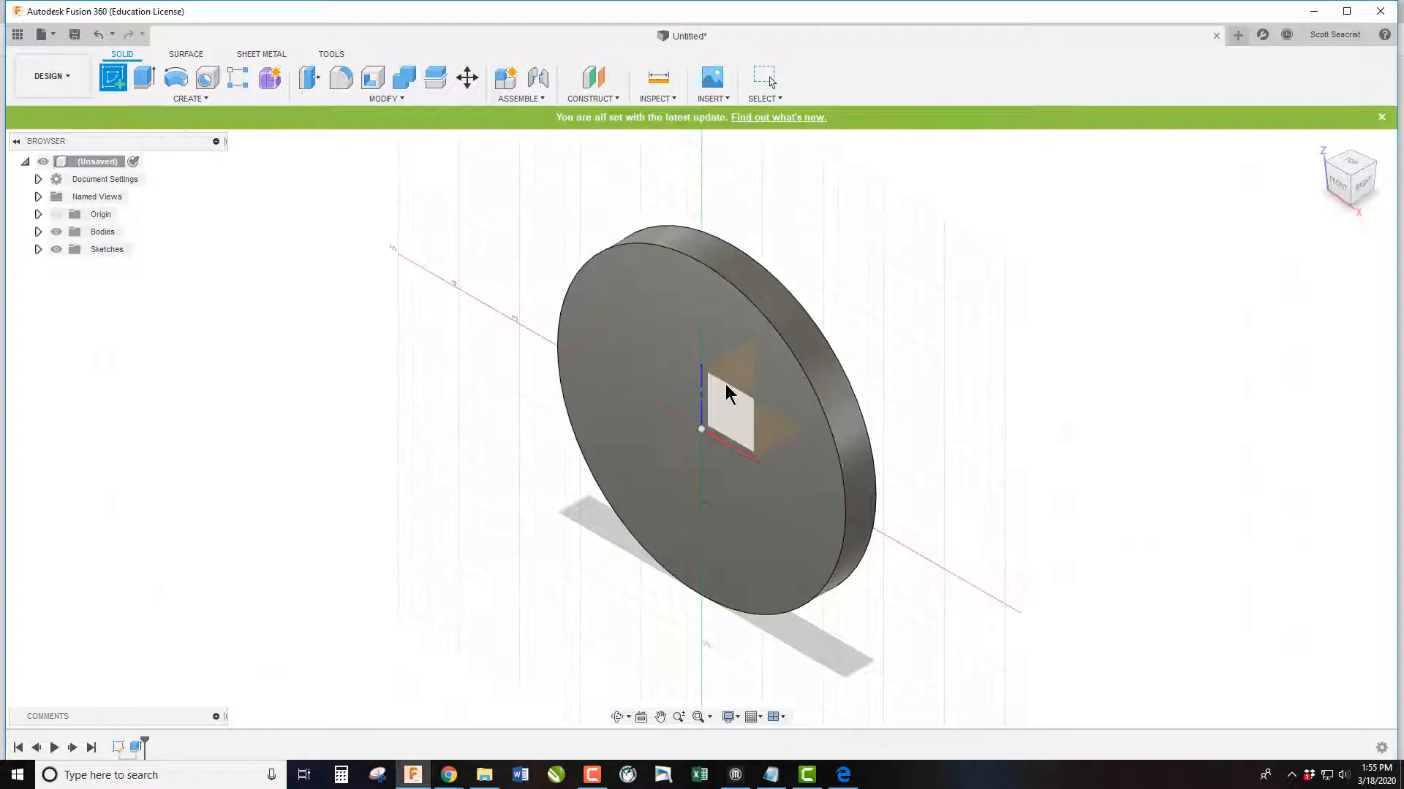
{"action": "left_click", "coordinate": [722, 395]}
{"action": "key", "text": "r"}
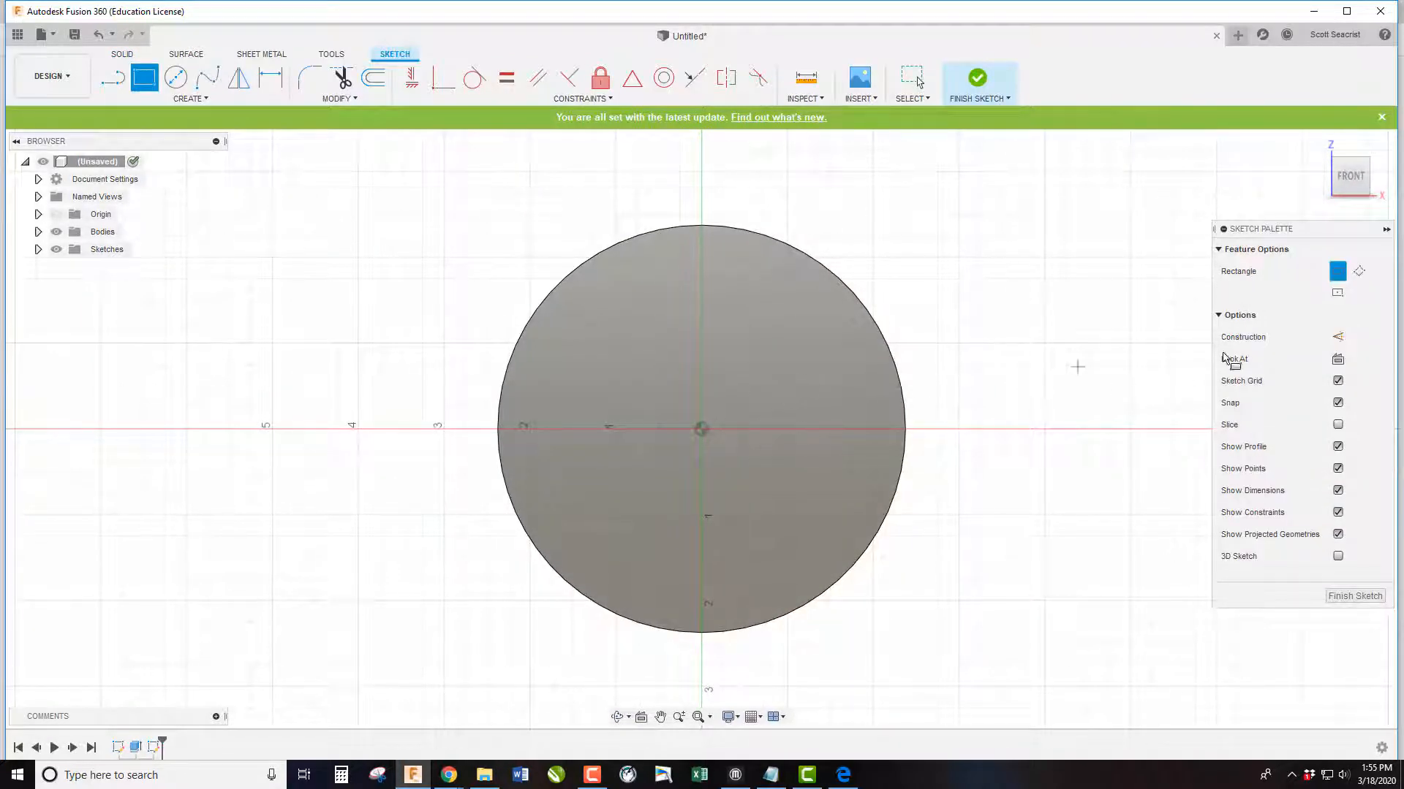
{"action": "left_click", "coordinate": [1337, 294]}
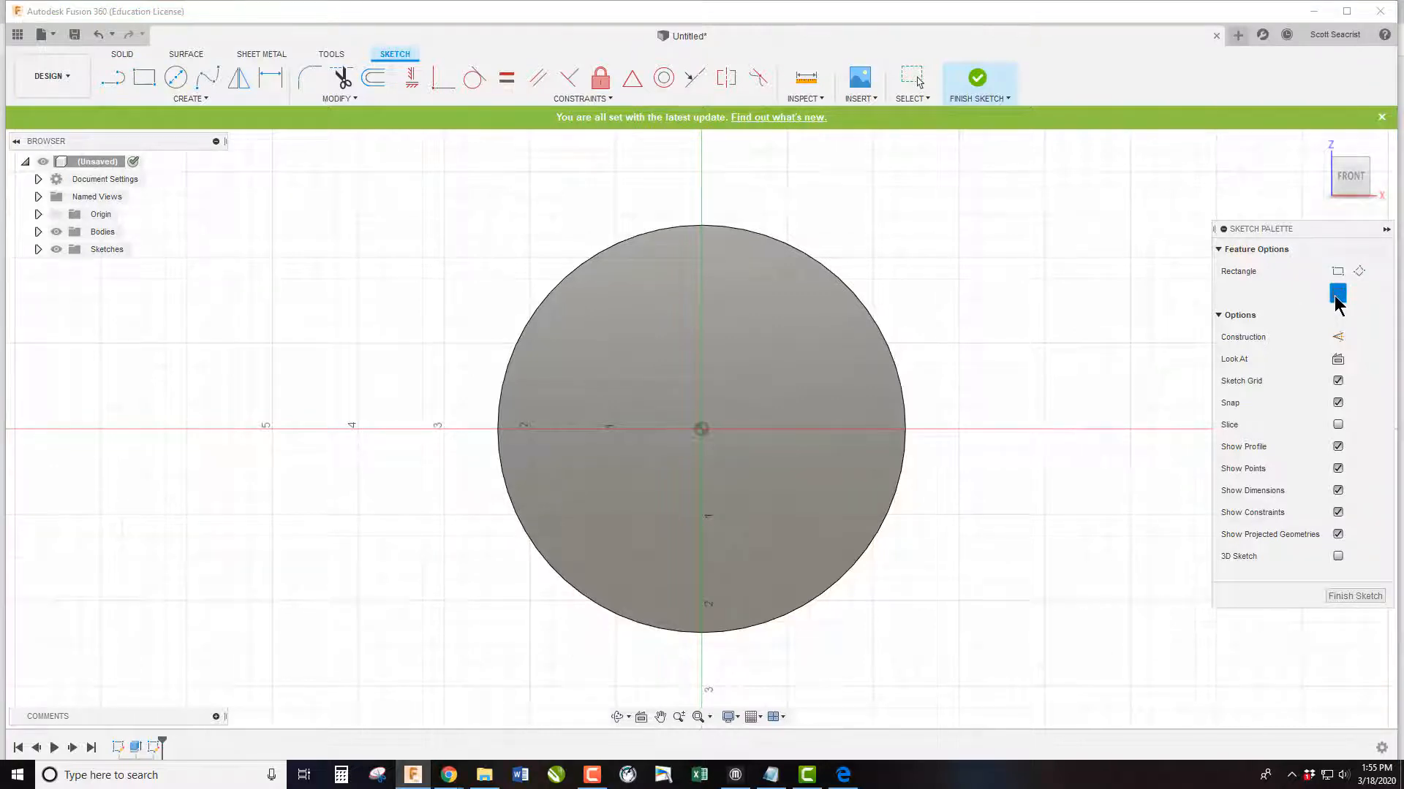
{"action": "left_click", "coordinate": [701, 429]}
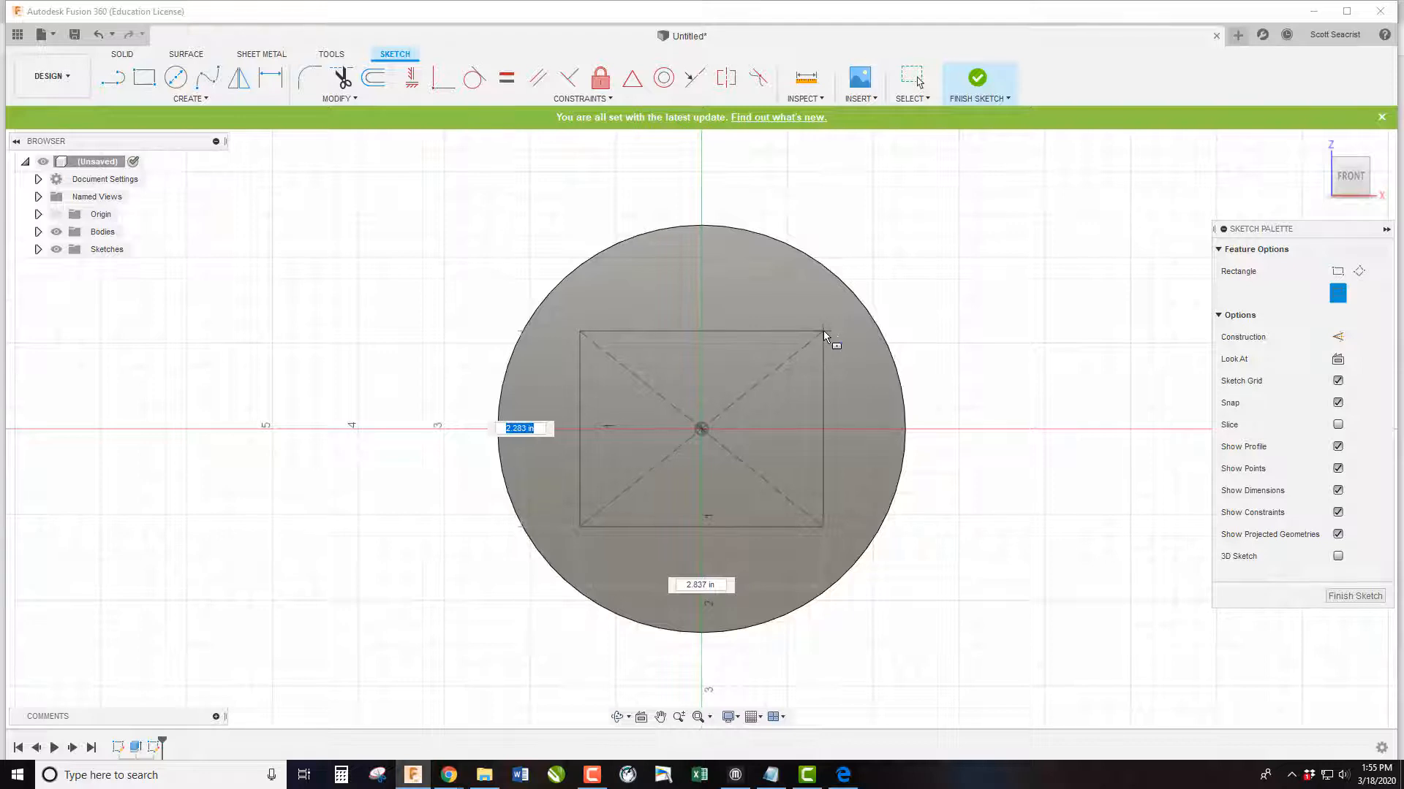
{"action": "type", "text": "5"}
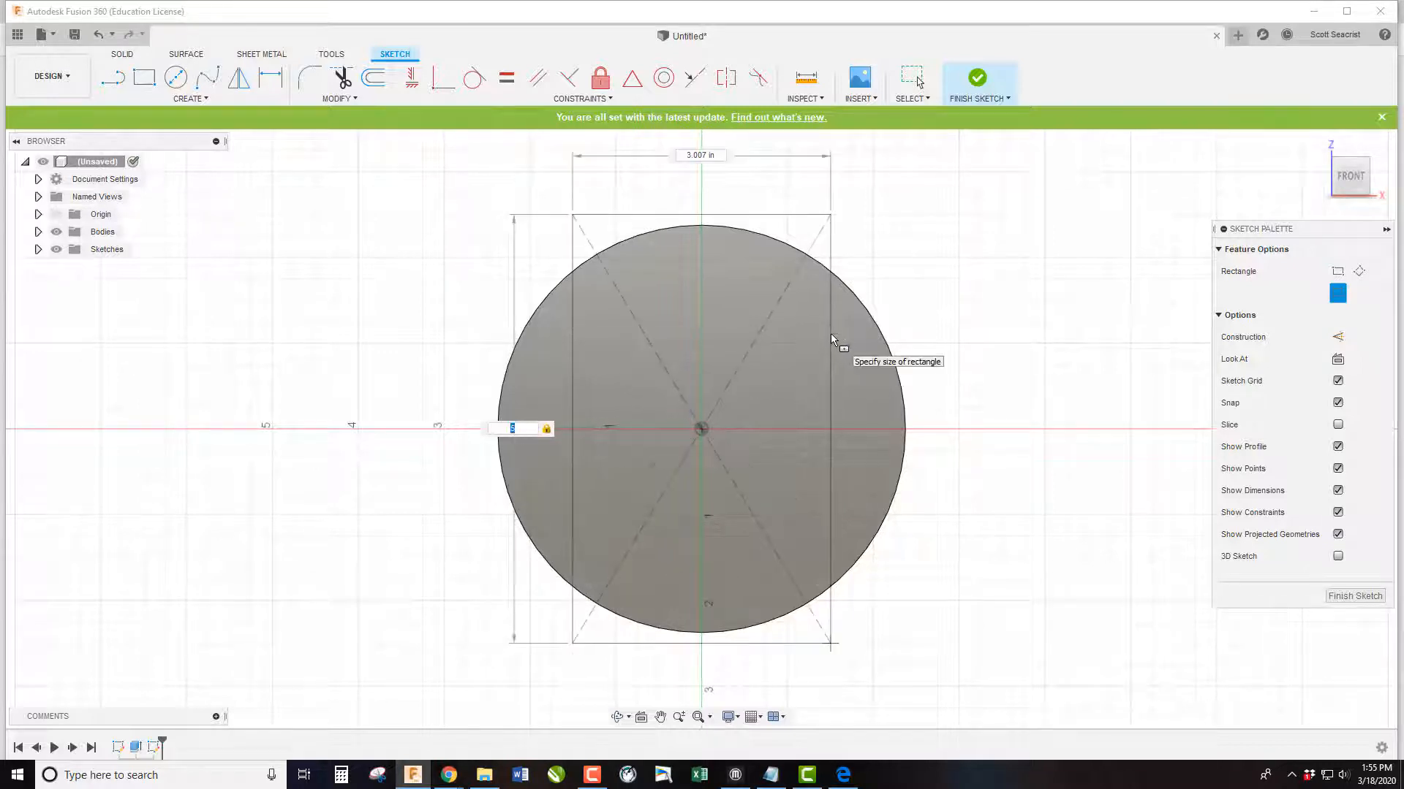
{"action": "key", "text": "Tab"}
{"action": "type", "text": "2"}
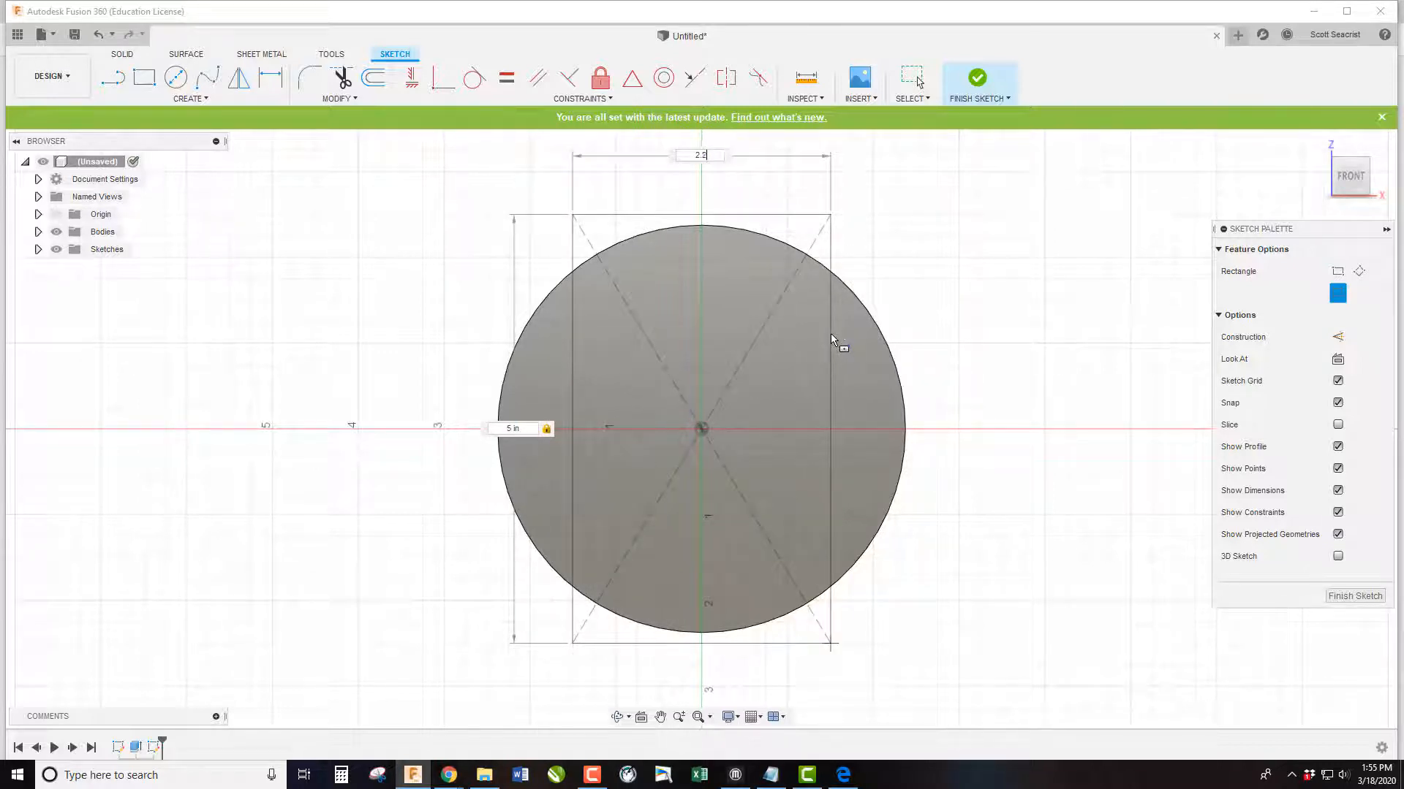
{"action": "type", "text": ".25"}
{"action": "key", "text": "Tab"}
{"action": "type", "text": "2.2"}
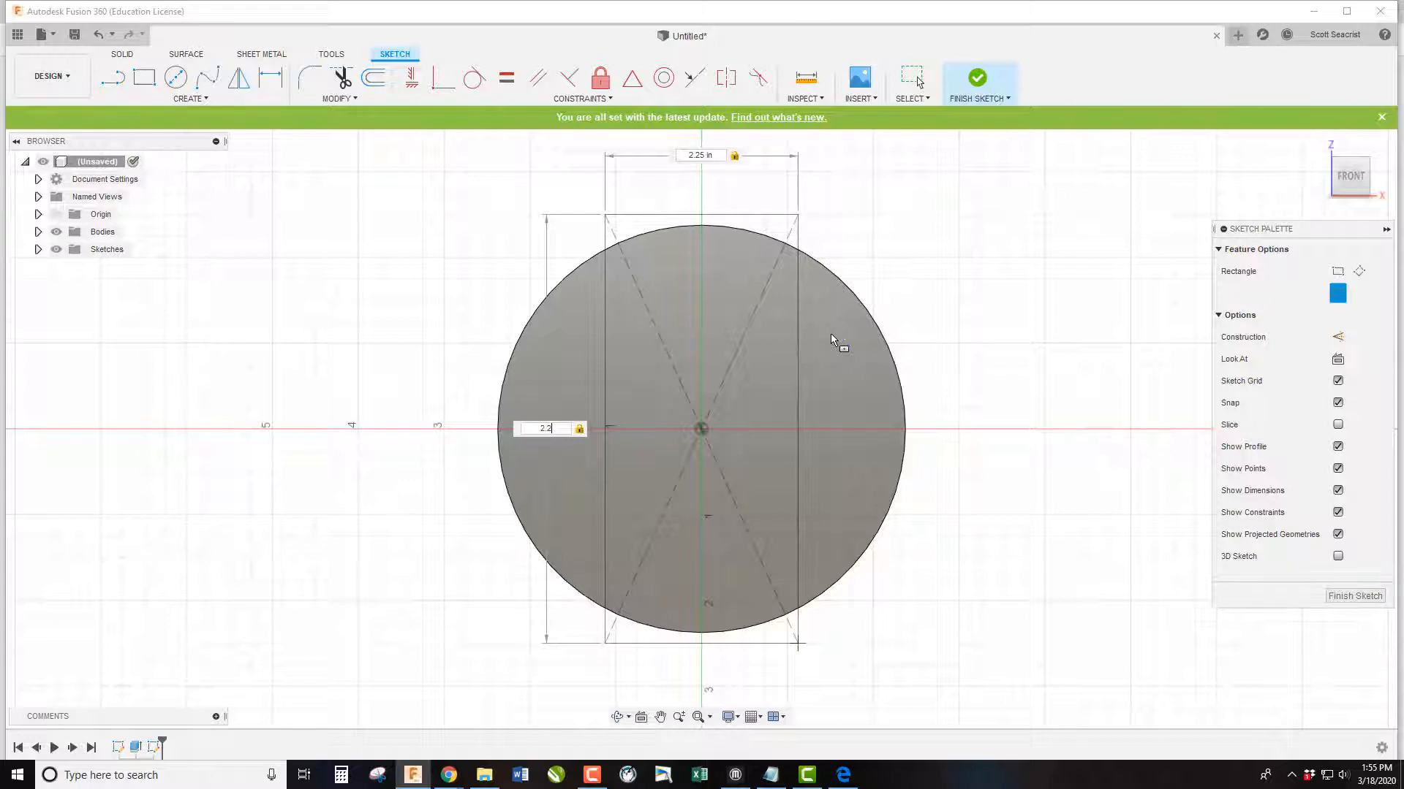
{"action": "type", "text": "5"}
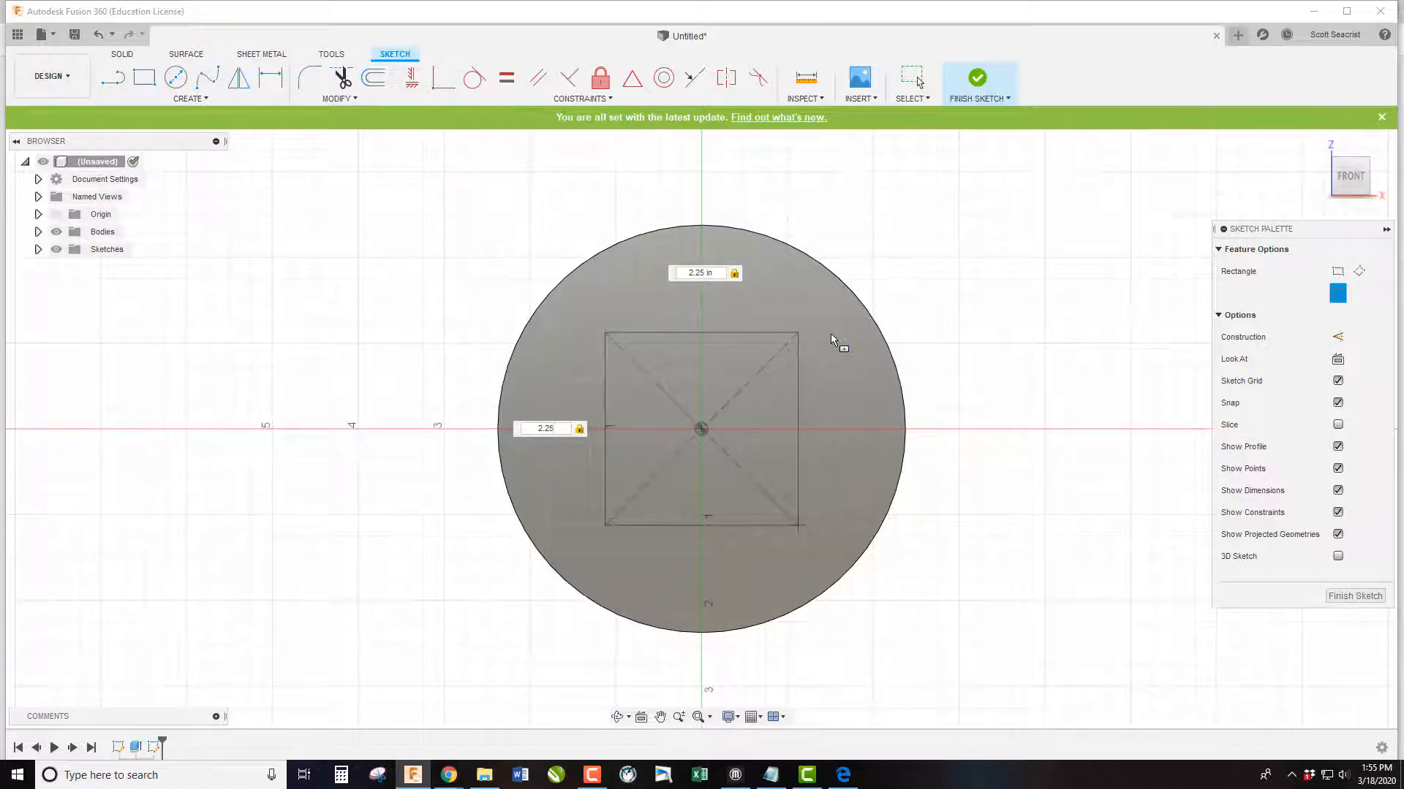
{"action": "key", "text": "Return"}
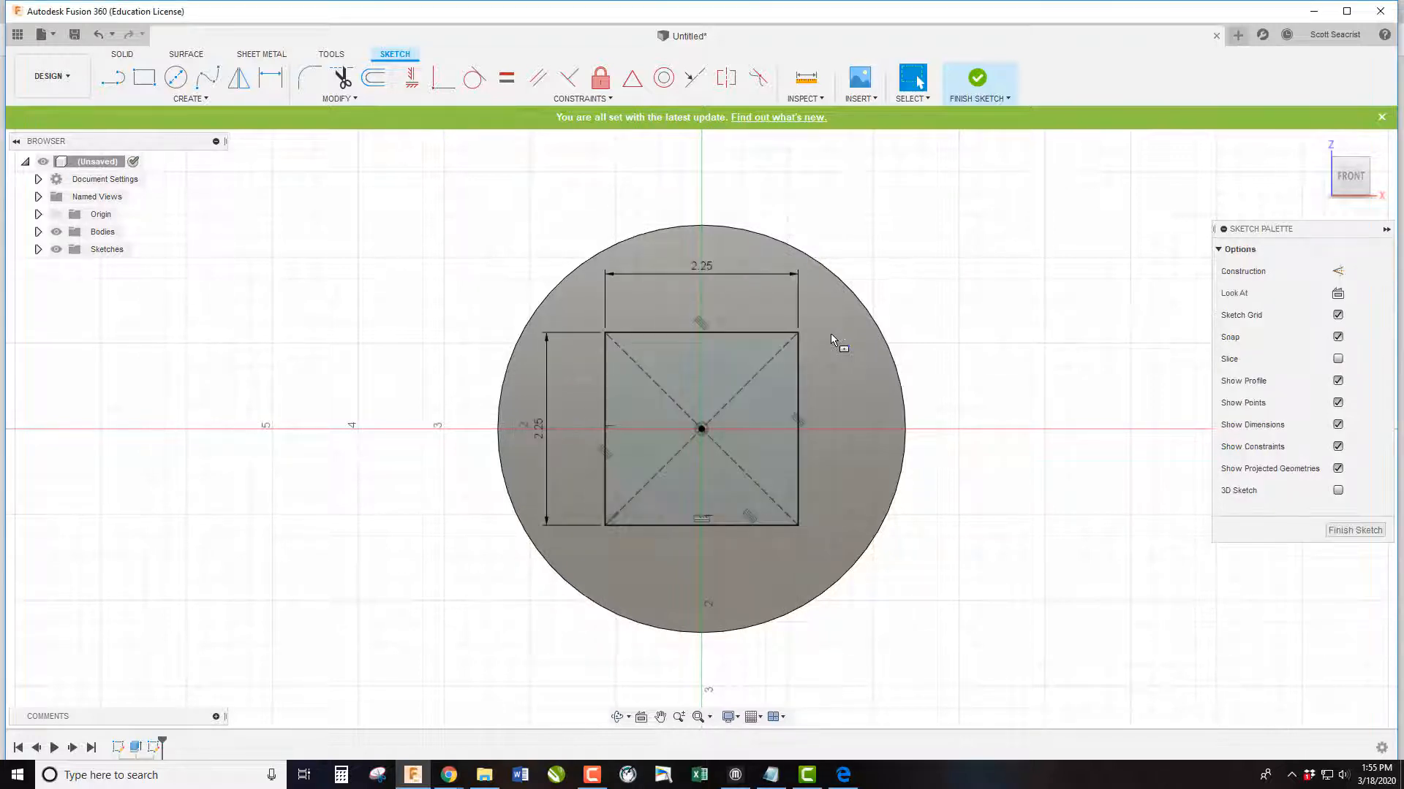
Extrude the square 0.35 in into the disc as a cut to form the pocket
{"action": "key", "text": "e"}
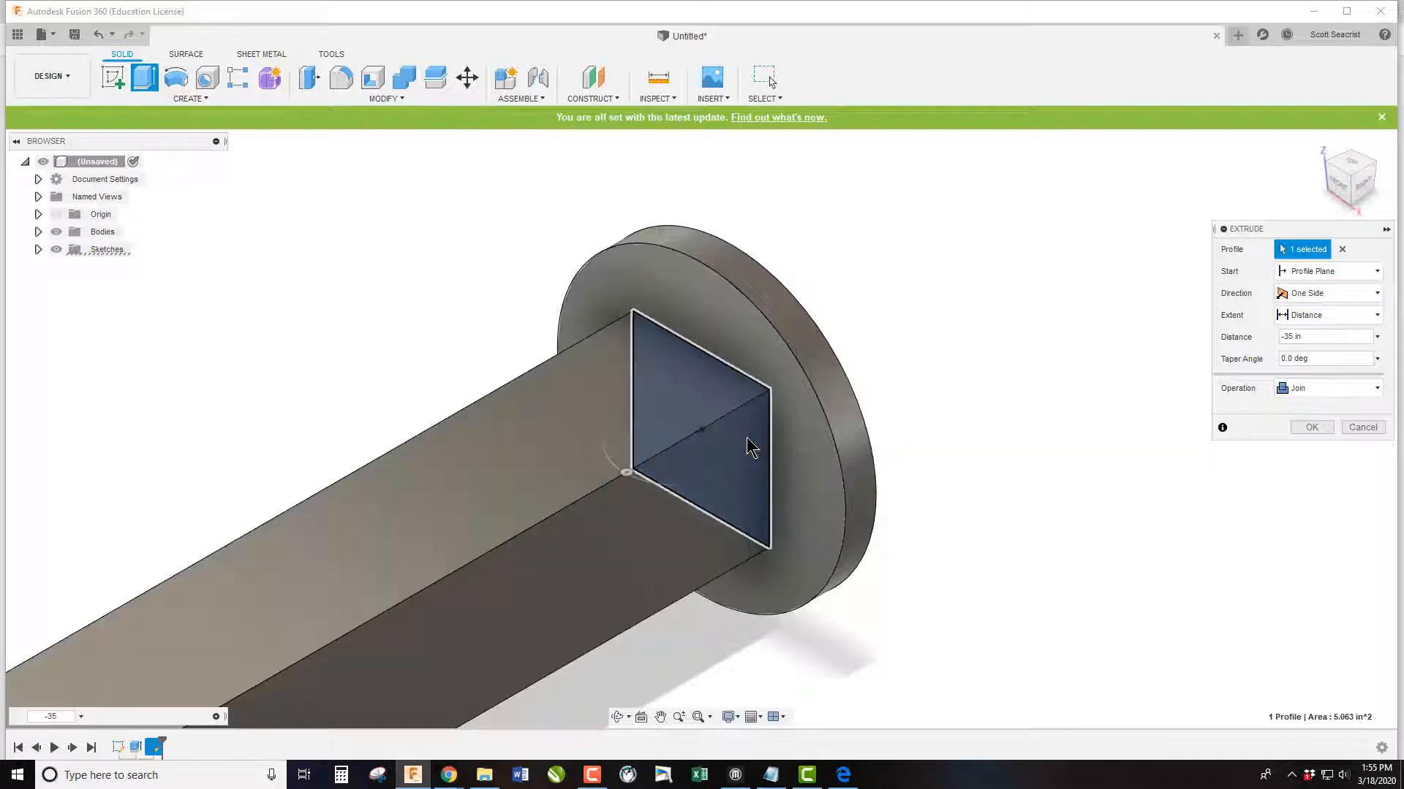
{"action": "triple_click", "coordinate": [1326, 341]}
{"action": "type", "text": "-"}
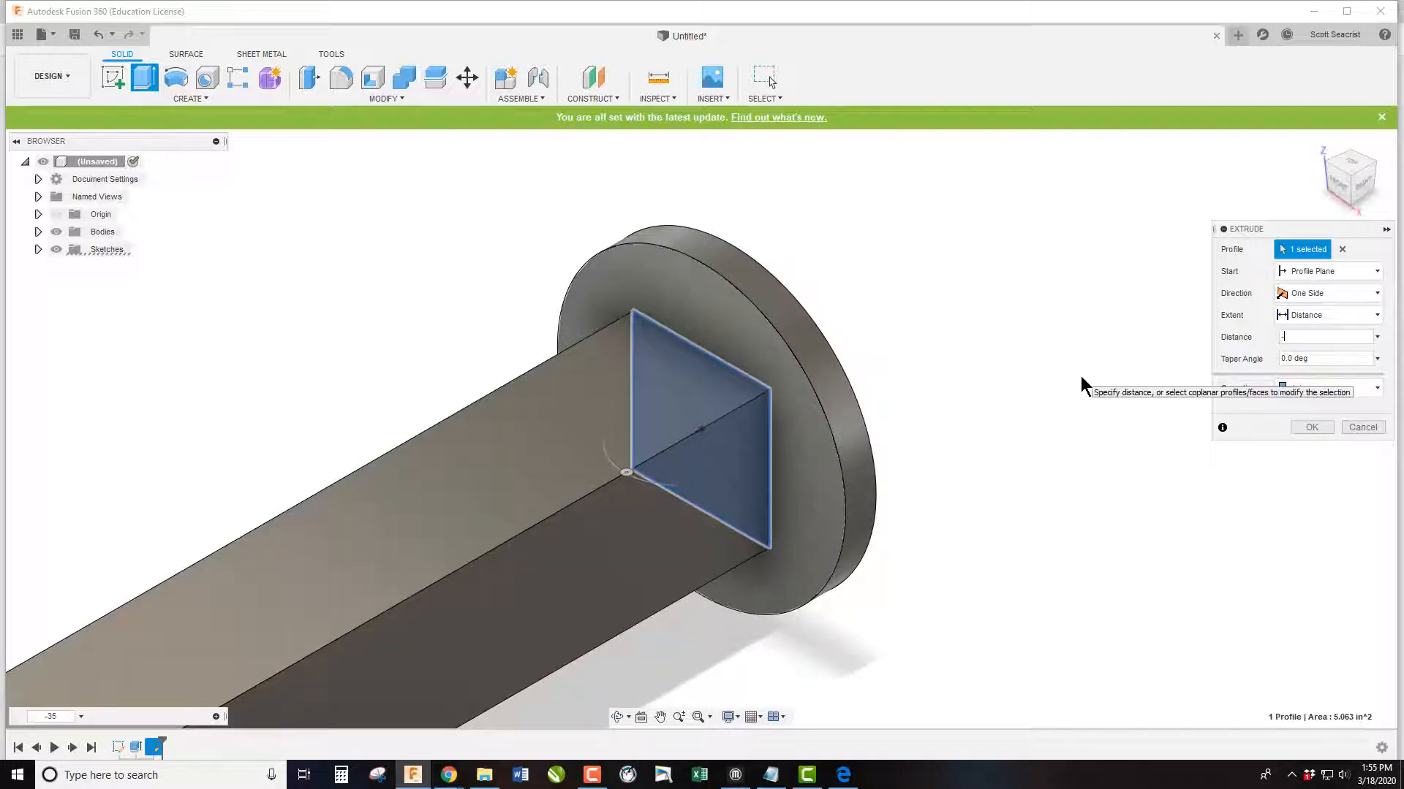
{"action": "key", "text": "BackSpace"}
{"action": "type", "text": ".35"}
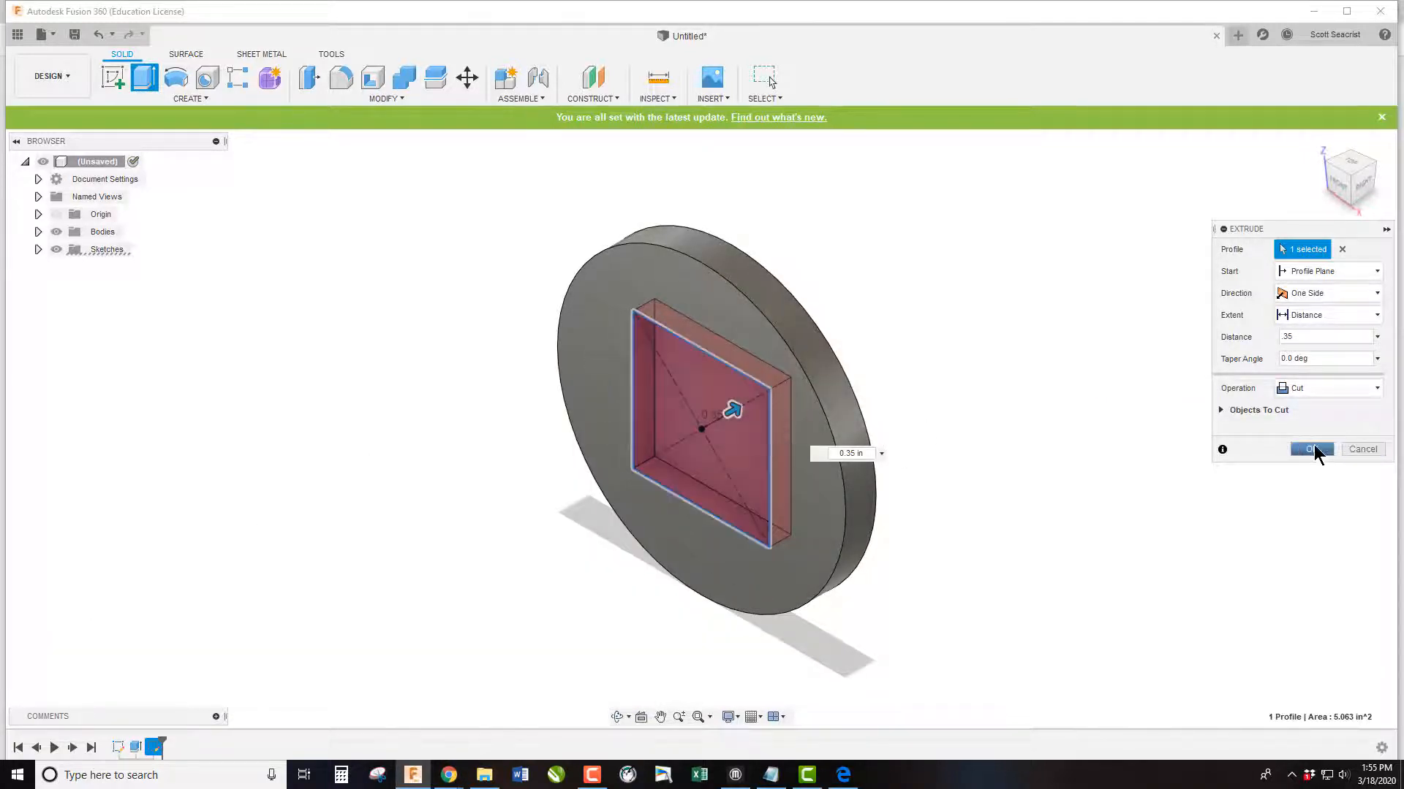
{"action": "left_click", "coordinate": [1311, 448]}
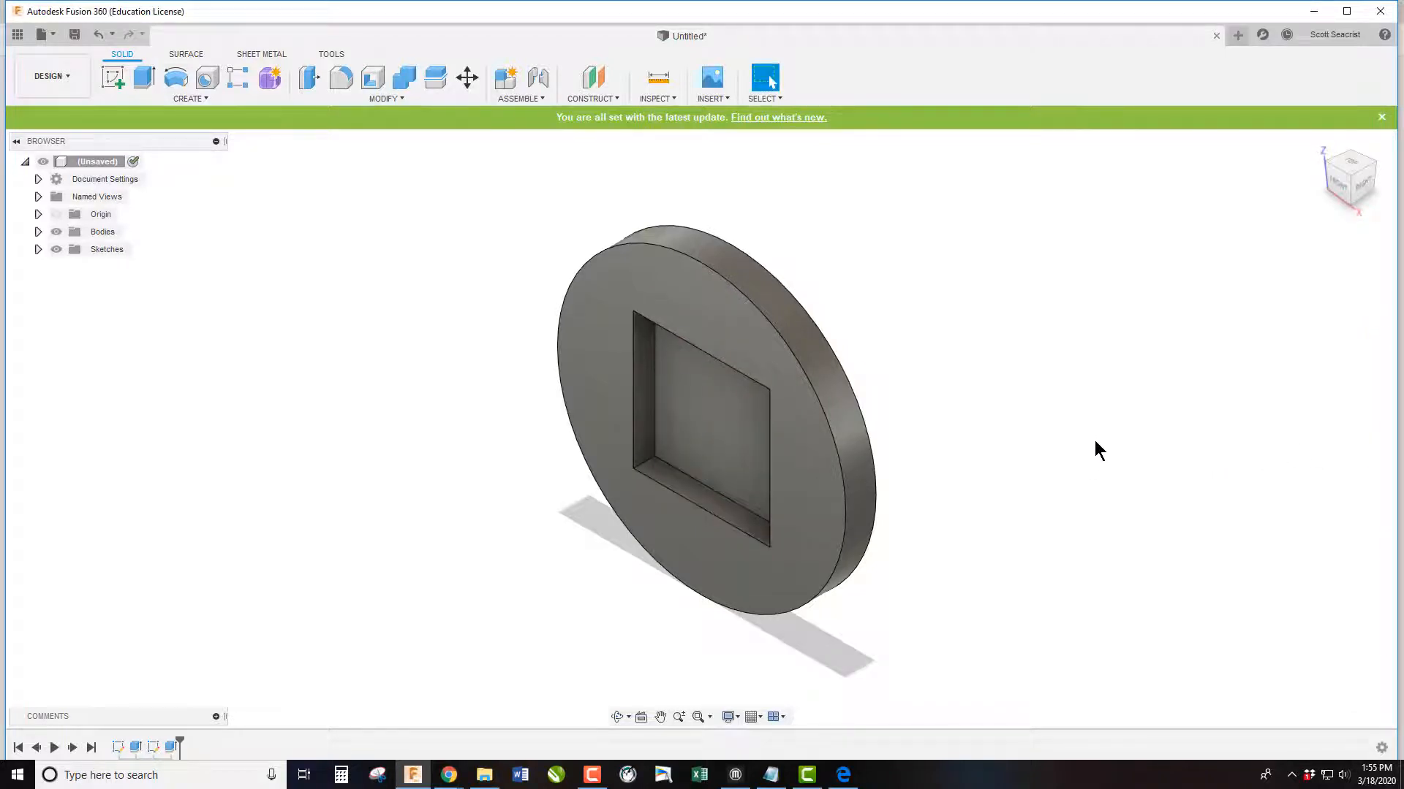
Sketch a circle 0.31 in in diameter at the origin on the disc's front face
{"action": "left_click", "coordinate": [112, 77]}
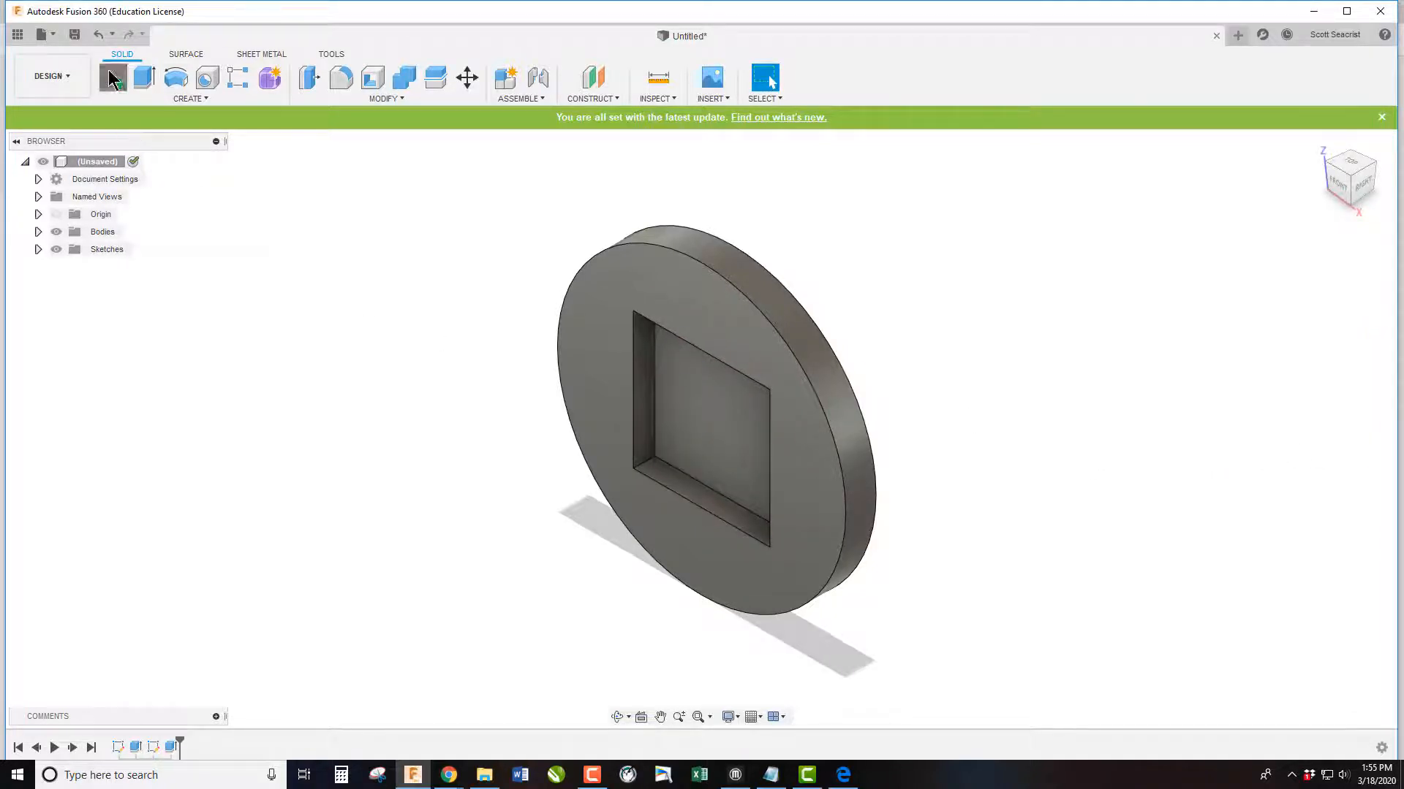
{"action": "left_click", "coordinate": [668, 279]}
{"action": "key", "text": "c"}
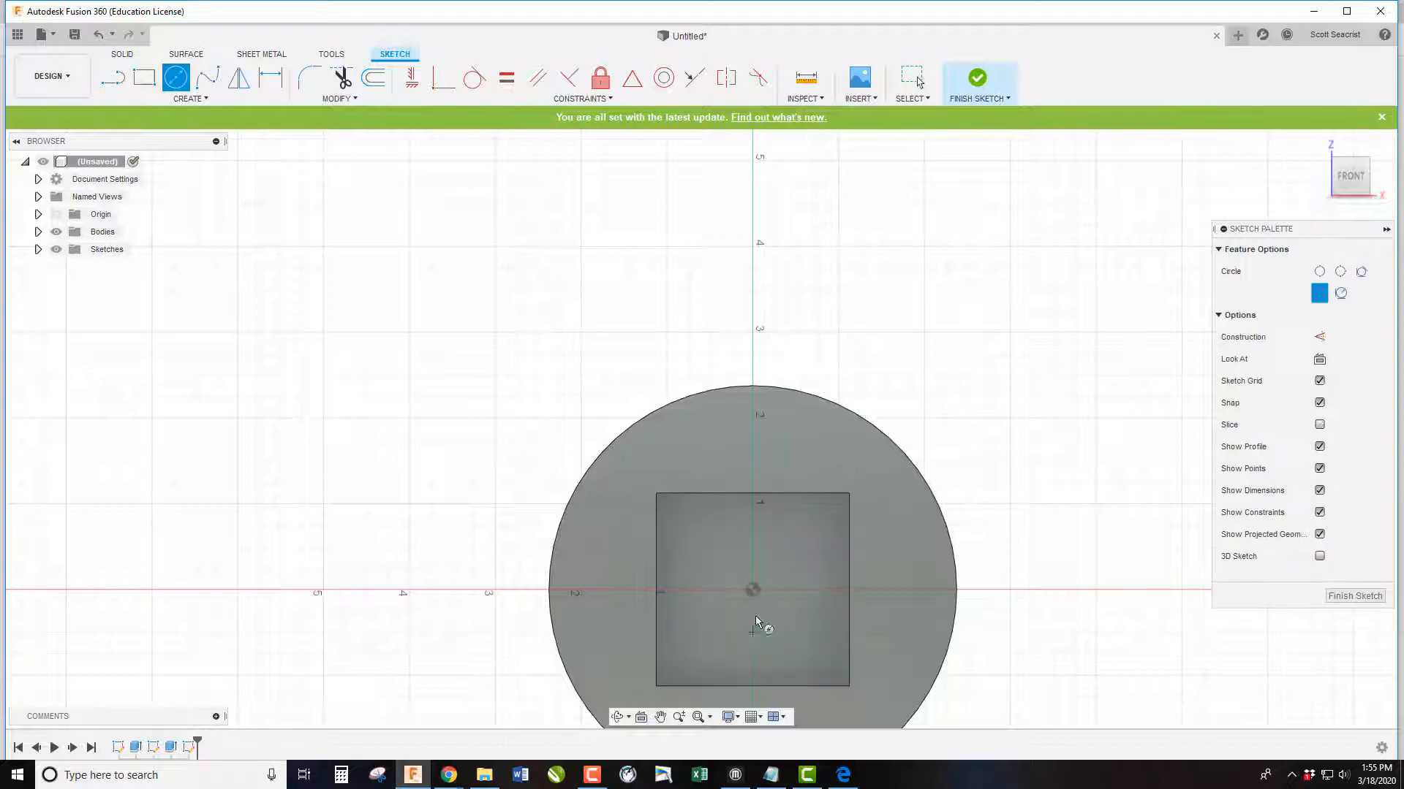
{"action": "left_click", "coordinate": [752, 589]}
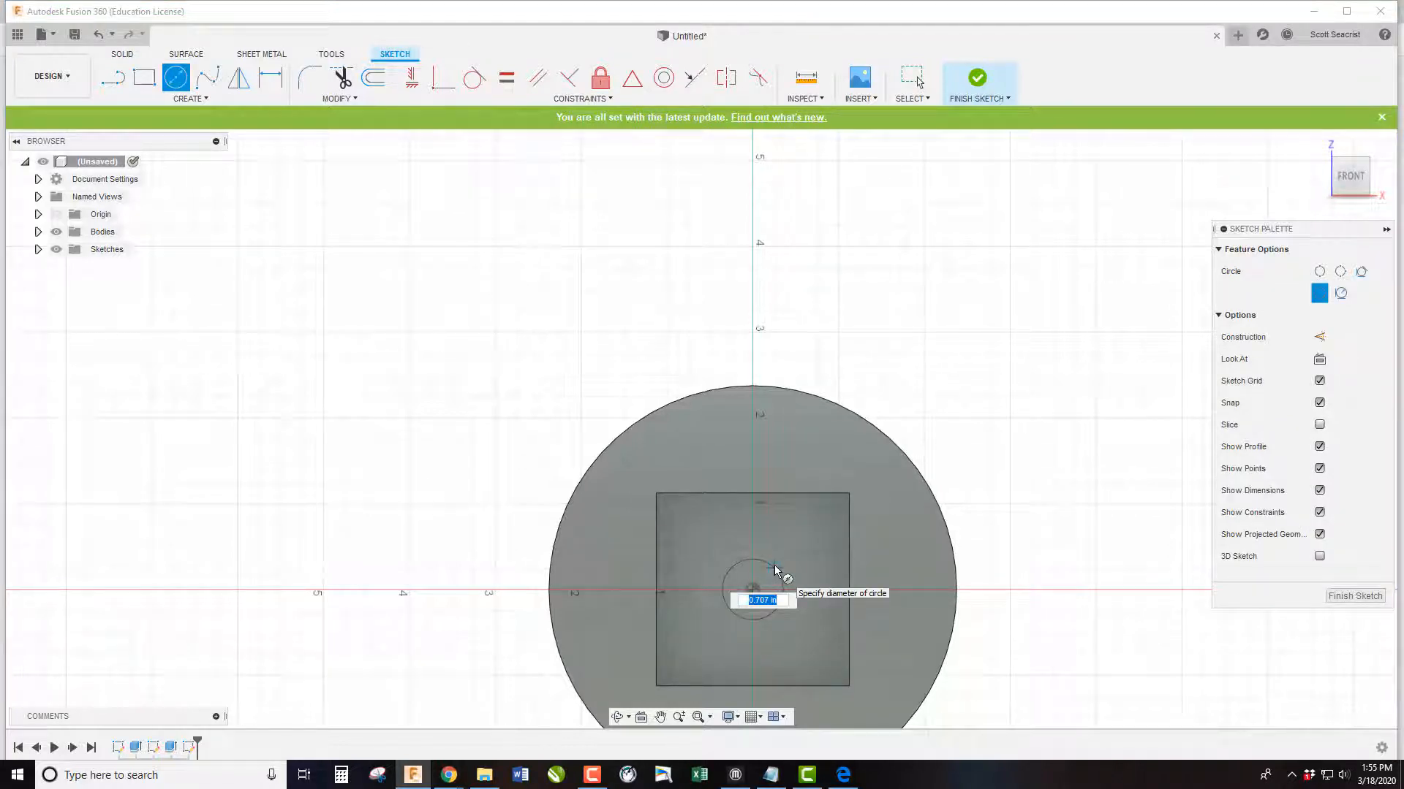
{"action": "key", "text": "BackSpace"}
{"action": "key", "text": "Tab"}
{"action": "key", "text": "Return"}
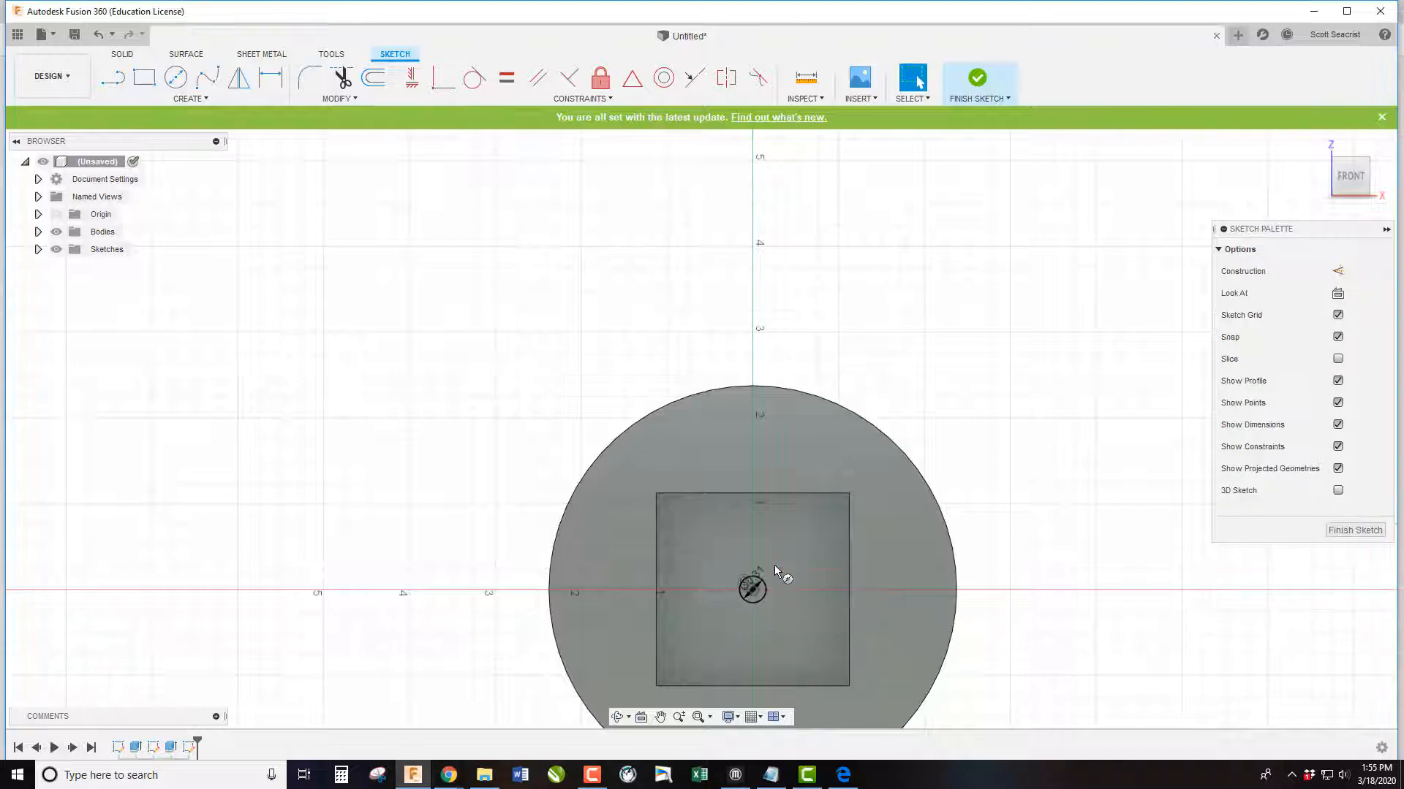
Extrude the small centre circle about 1.8 in backwards as a cut through the disc
{"action": "key", "text": "e"}
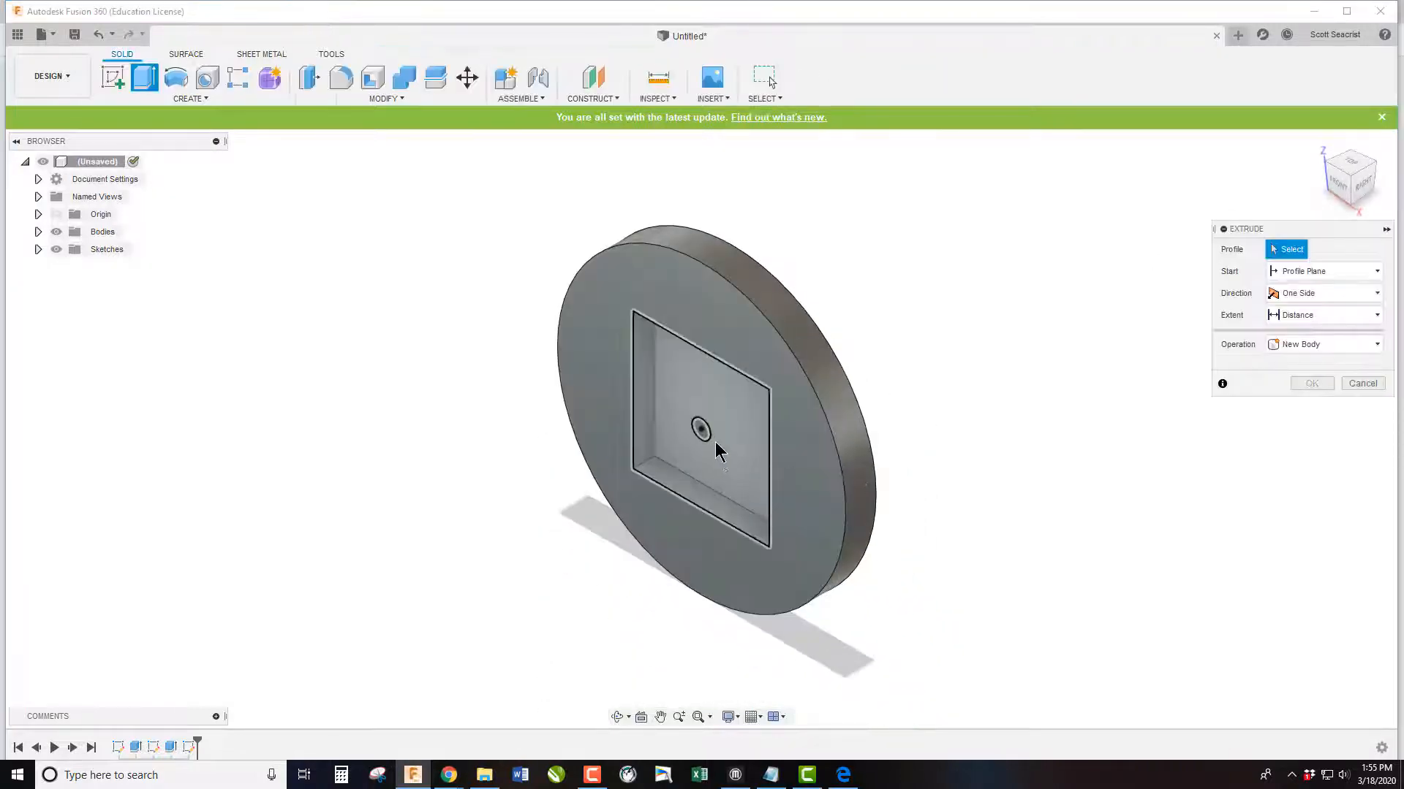
{"action": "left_click", "coordinate": [702, 430]}
{"action": "left_click_drag", "start_coordinate": [691, 440], "coordinate": [821, 358]}
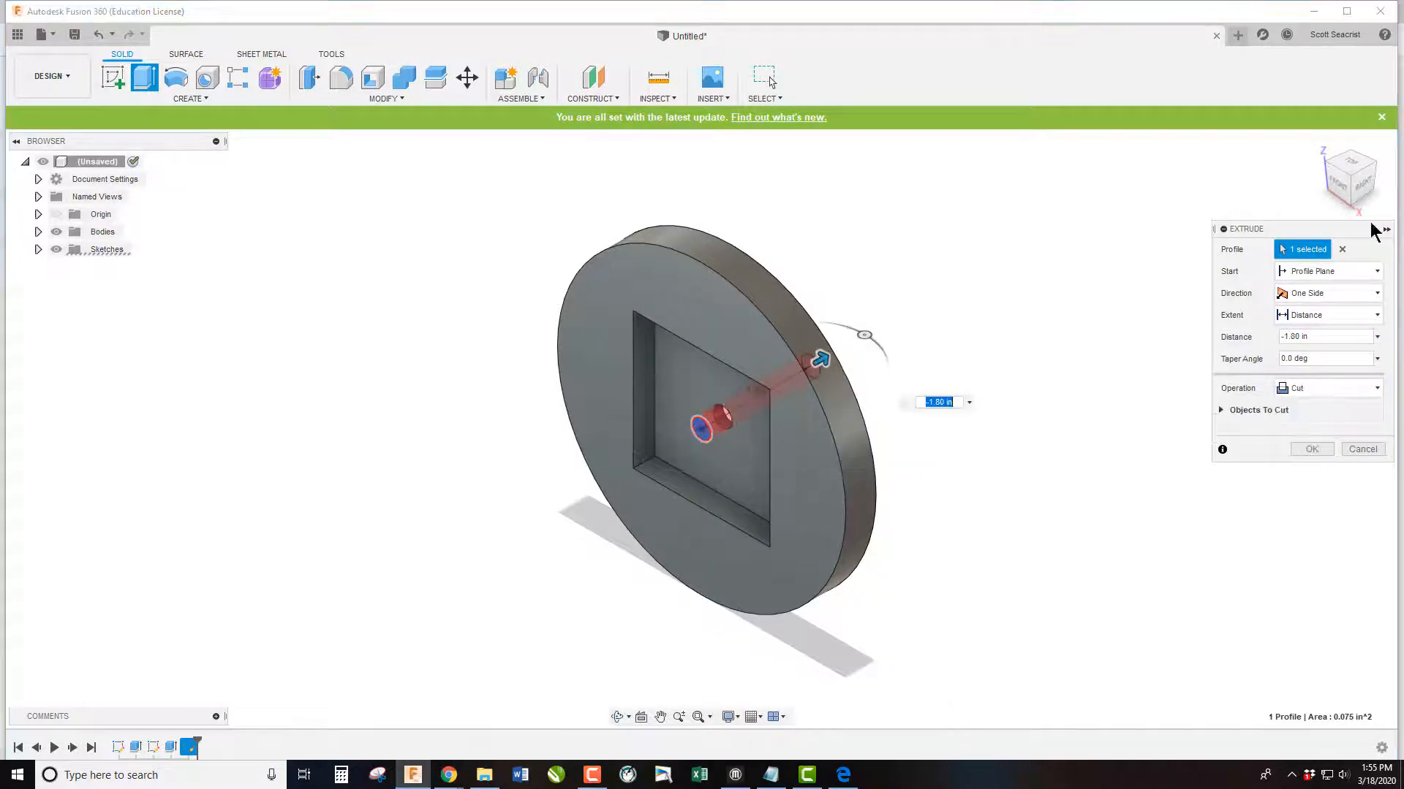
{"action": "left_click", "coordinate": [1309, 451]}
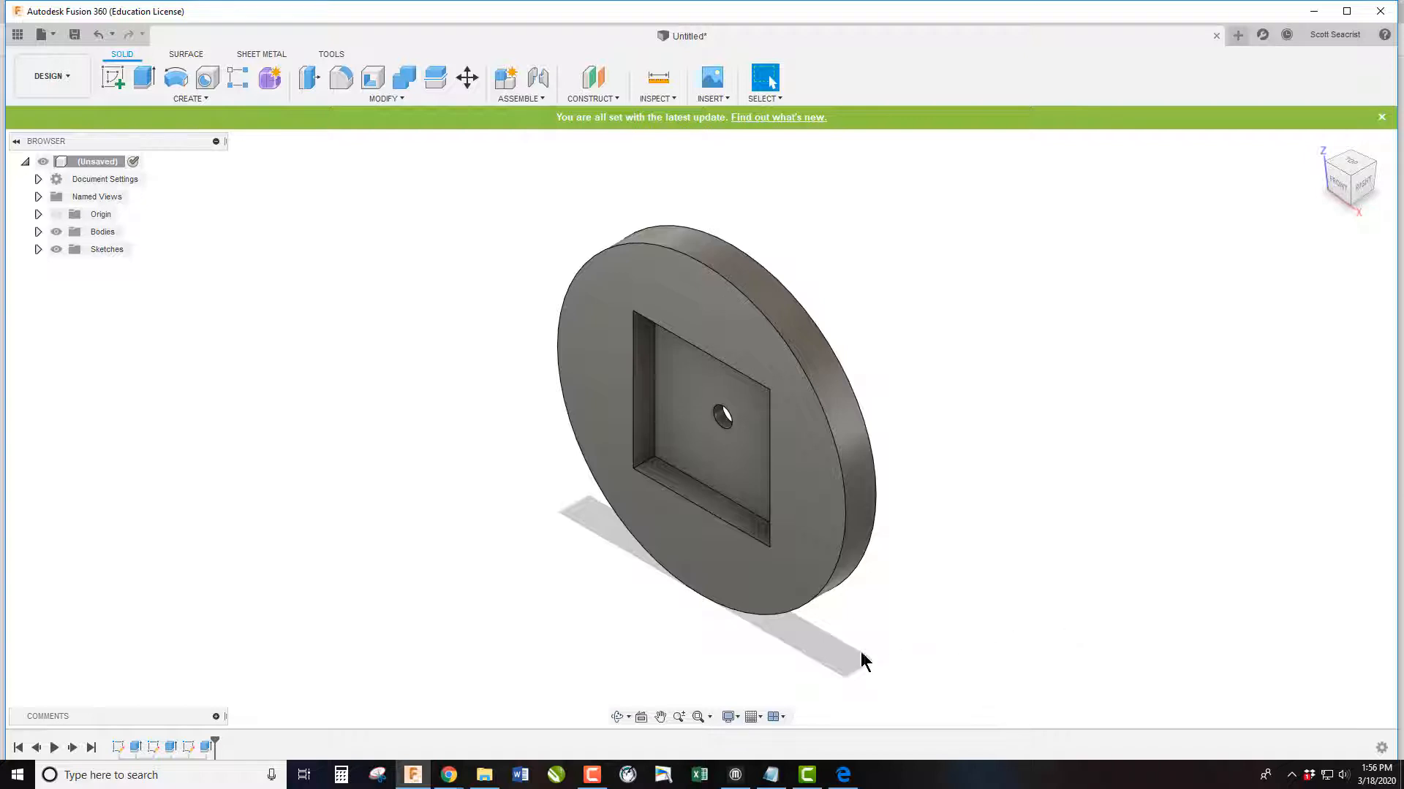
Sketch a line across the lower part of the disc's front face, edge to edge, and constrain it horizontal
{"action": "left_click", "coordinate": [113, 77]}
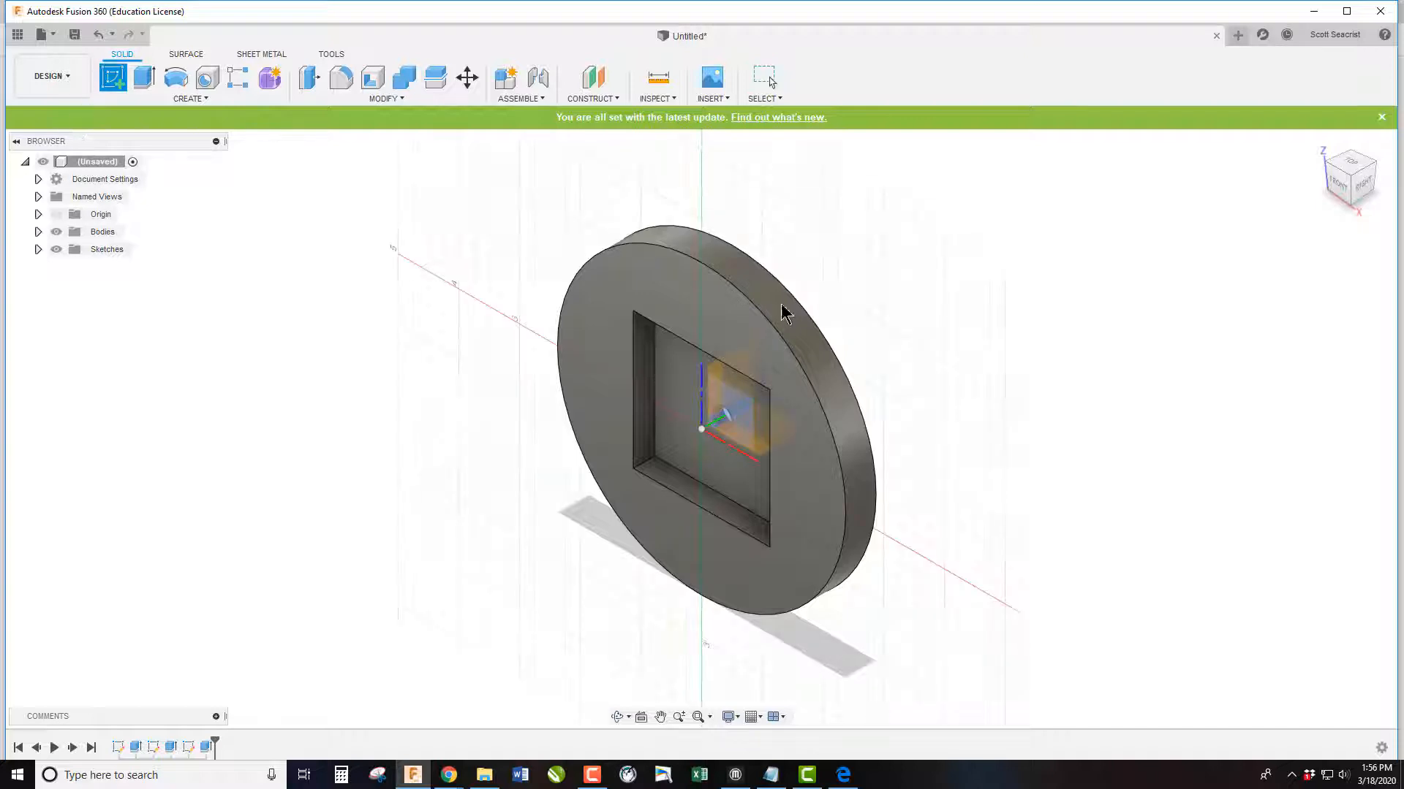
{"action": "left_click", "coordinate": [796, 368]}
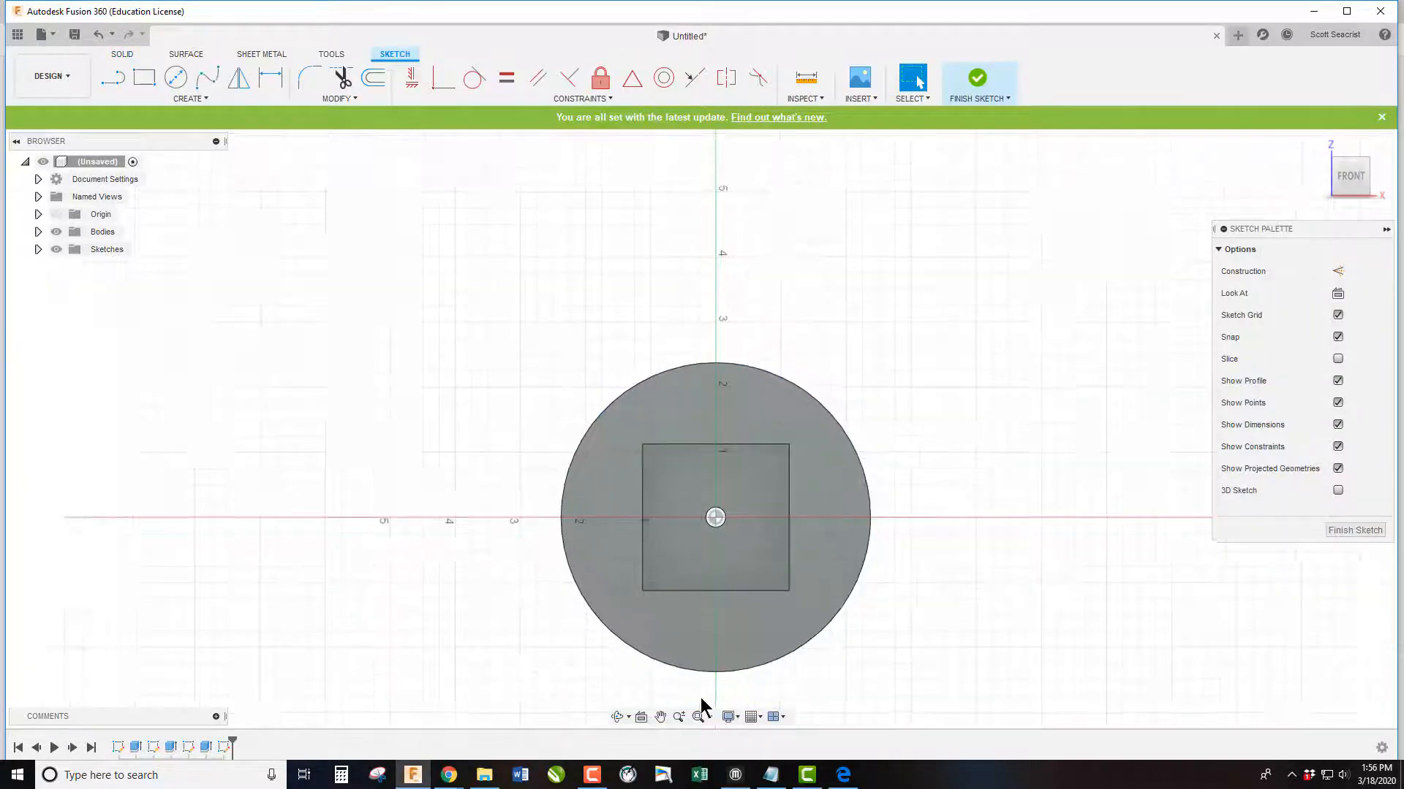
{"action": "key", "text": "l"}
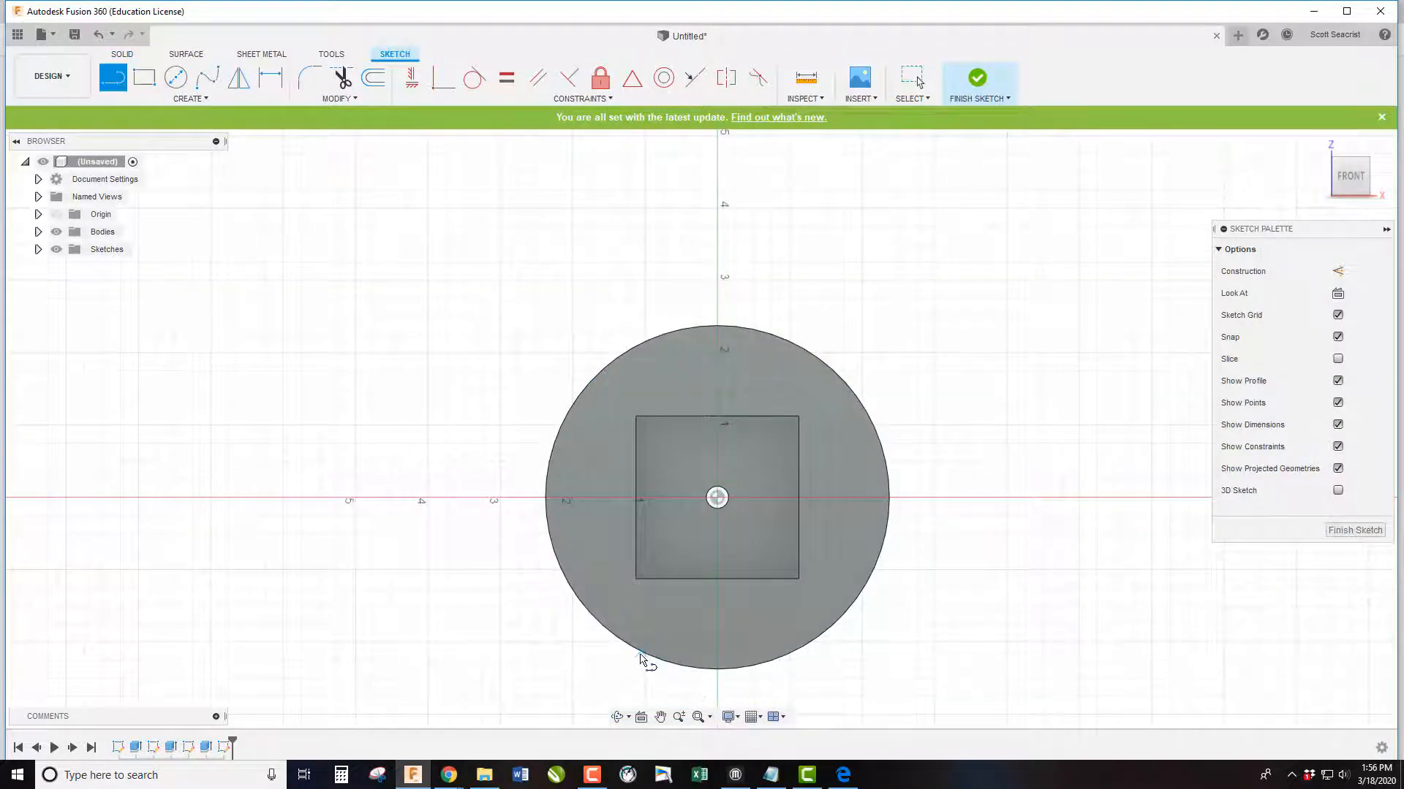
{"action": "left_click", "coordinate": [640, 653]}
{"action": "left_click", "coordinate": [836, 622]}
{"action": "key", "text": "Escape"}
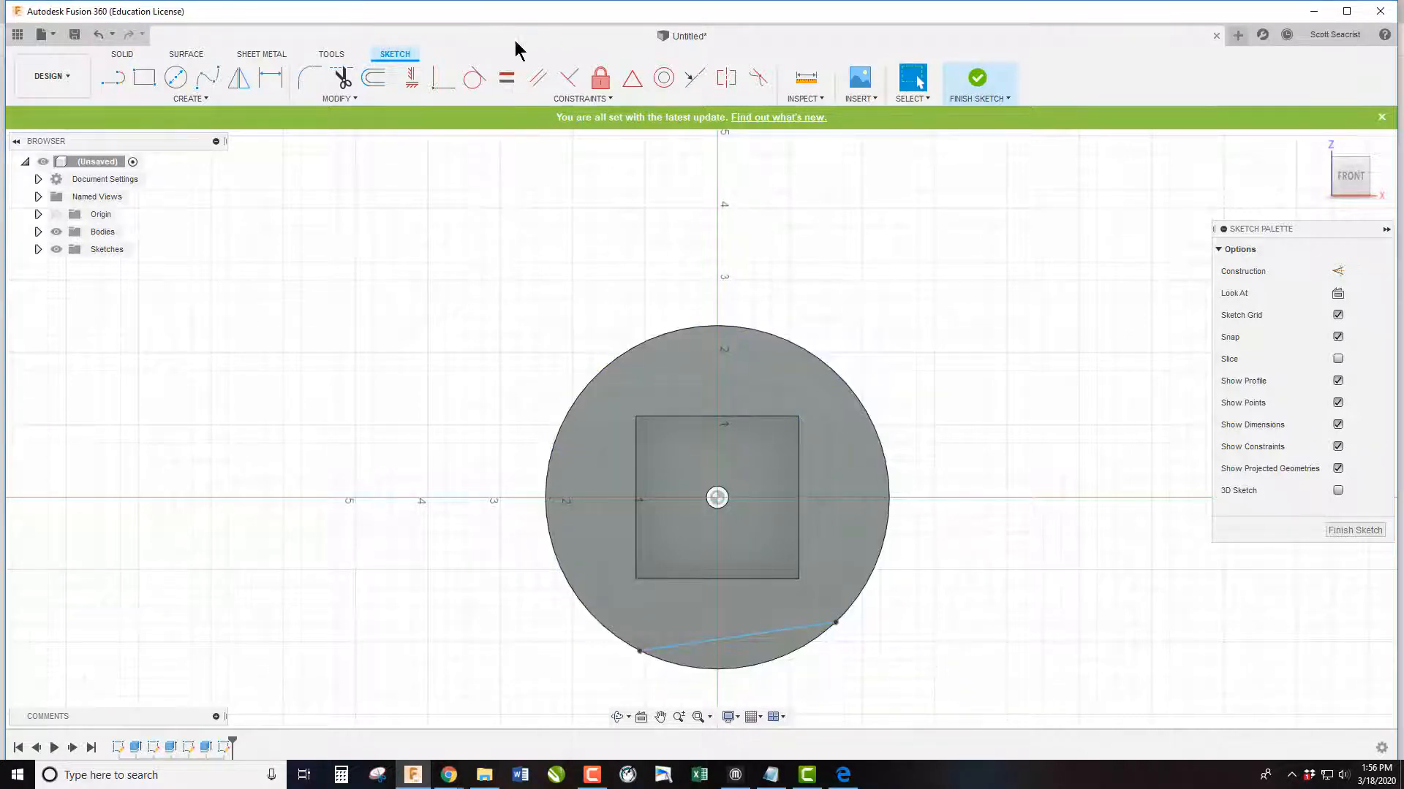
{"action": "left_click", "coordinate": [415, 78]}
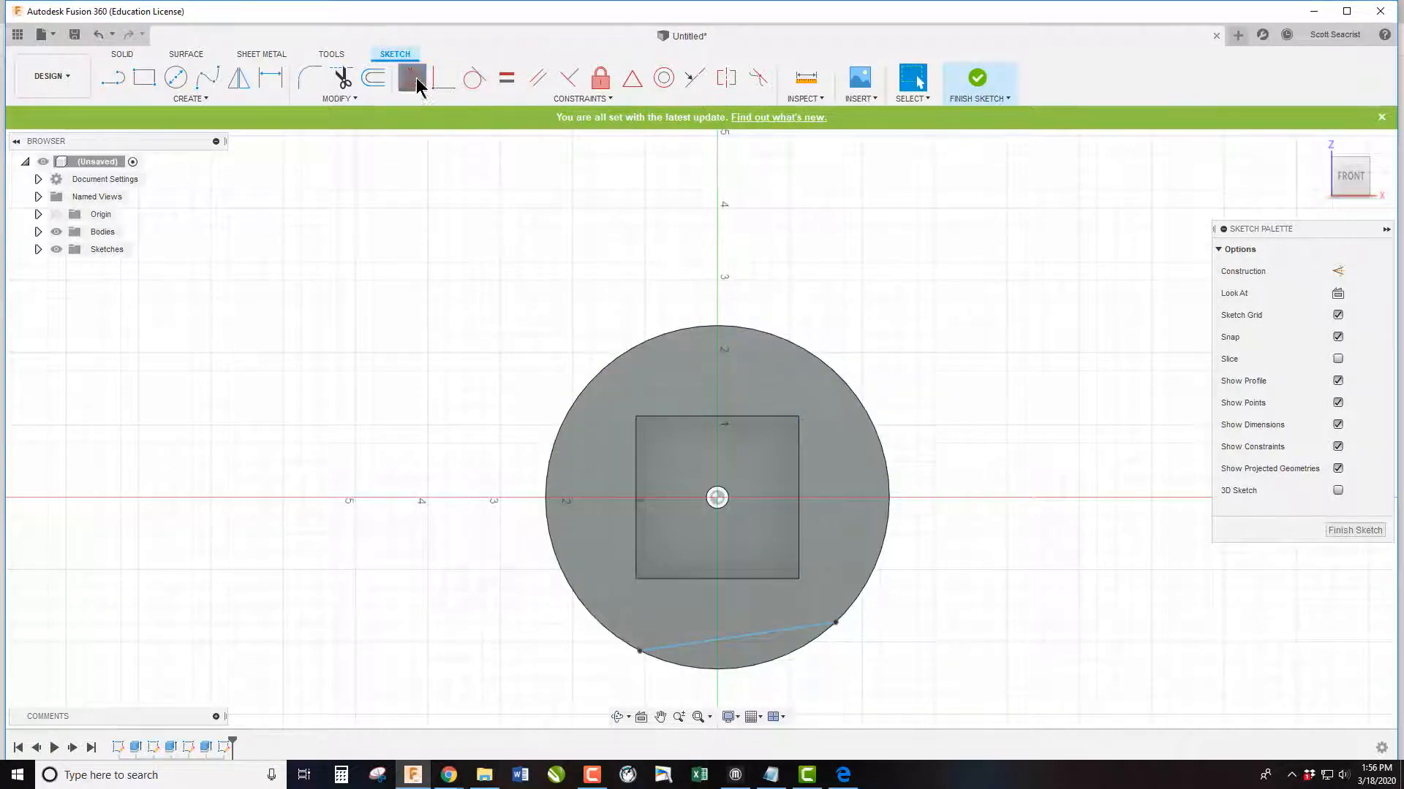
{"action": "left_click", "coordinate": [795, 630]}
Dimension the horizontal line's vertical distance from the origin as 2.20 in
{"action": "key", "text": "d"}
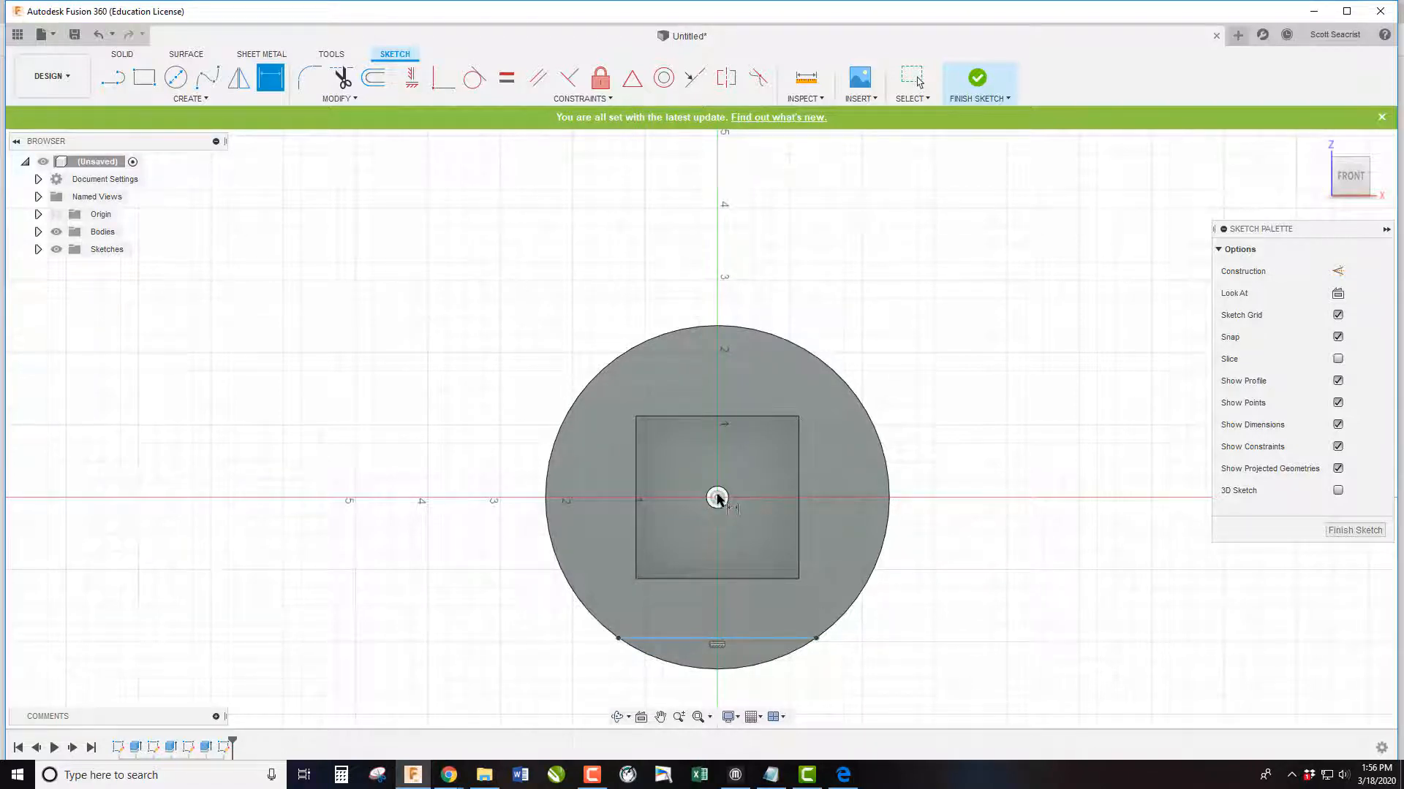
{"action": "left_click", "coordinate": [804, 638]}
{"action": "left_click", "coordinate": [1028, 553]}
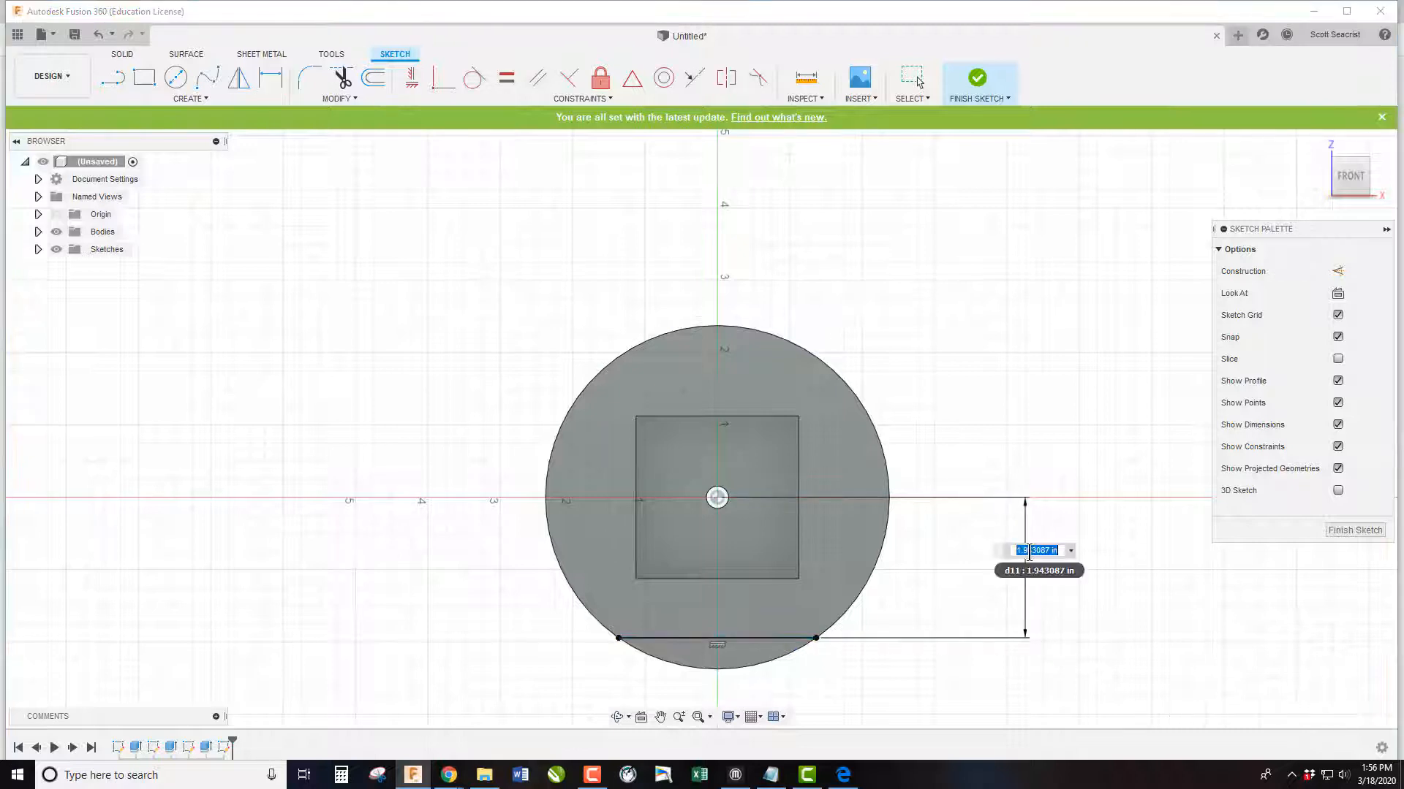
{"action": "key", "text": "BackSpace"}
{"action": "type", "text": "20"}
{"action": "key", "text": "Return"}
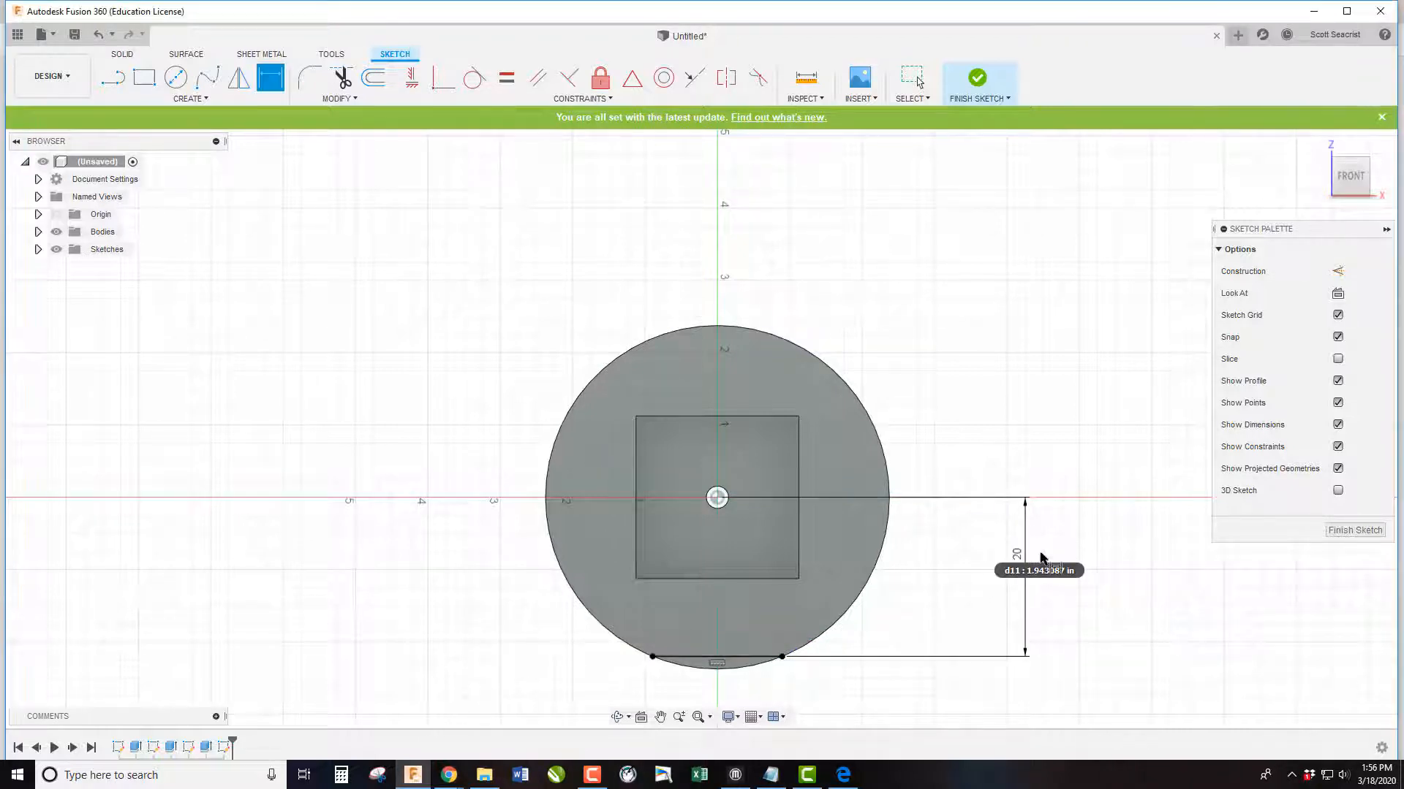
{"action": "key", "text": "Escape"}
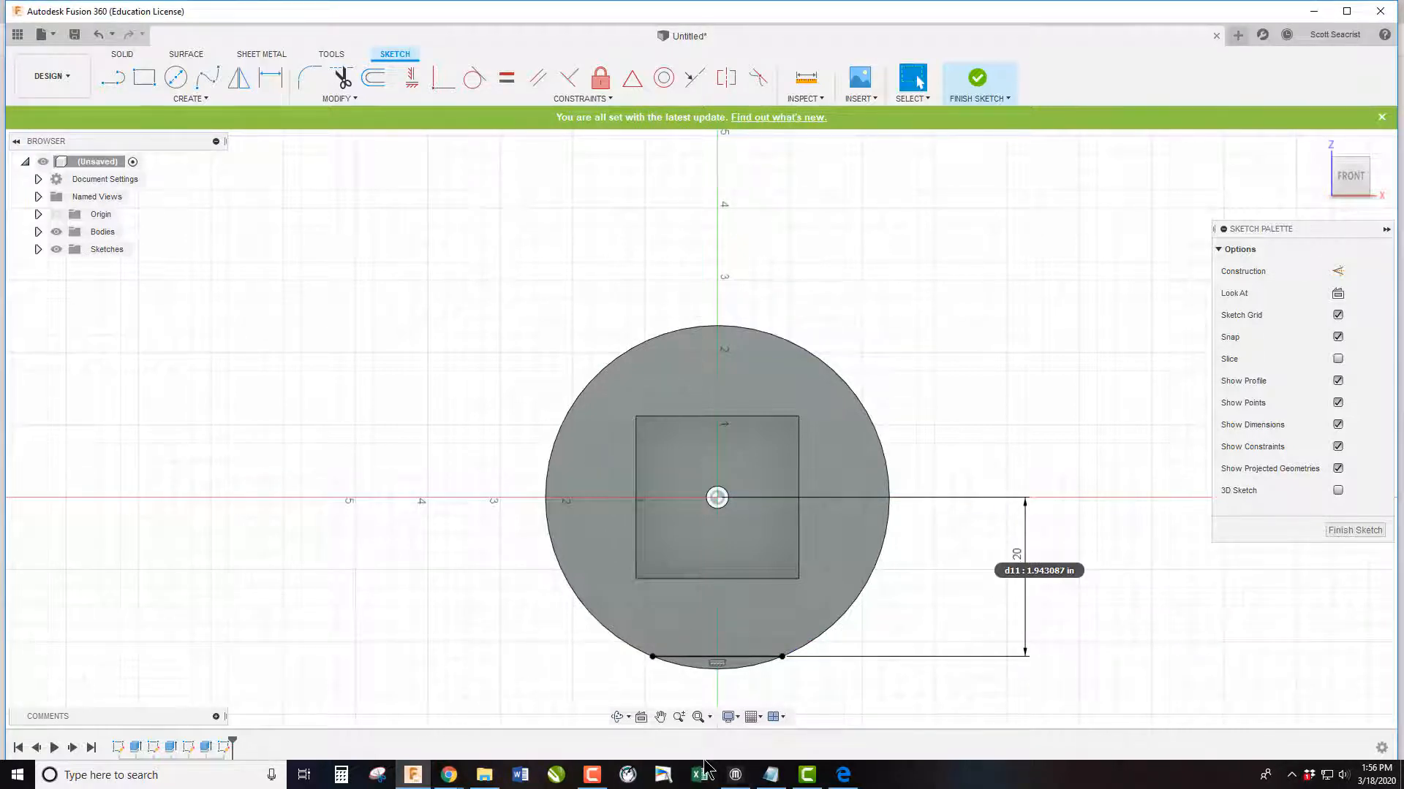
Extrude the segment below the line about 1.2 in backwards through the disc as a cut to form the flat bottom edge
{"action": "key", "text": "e"}
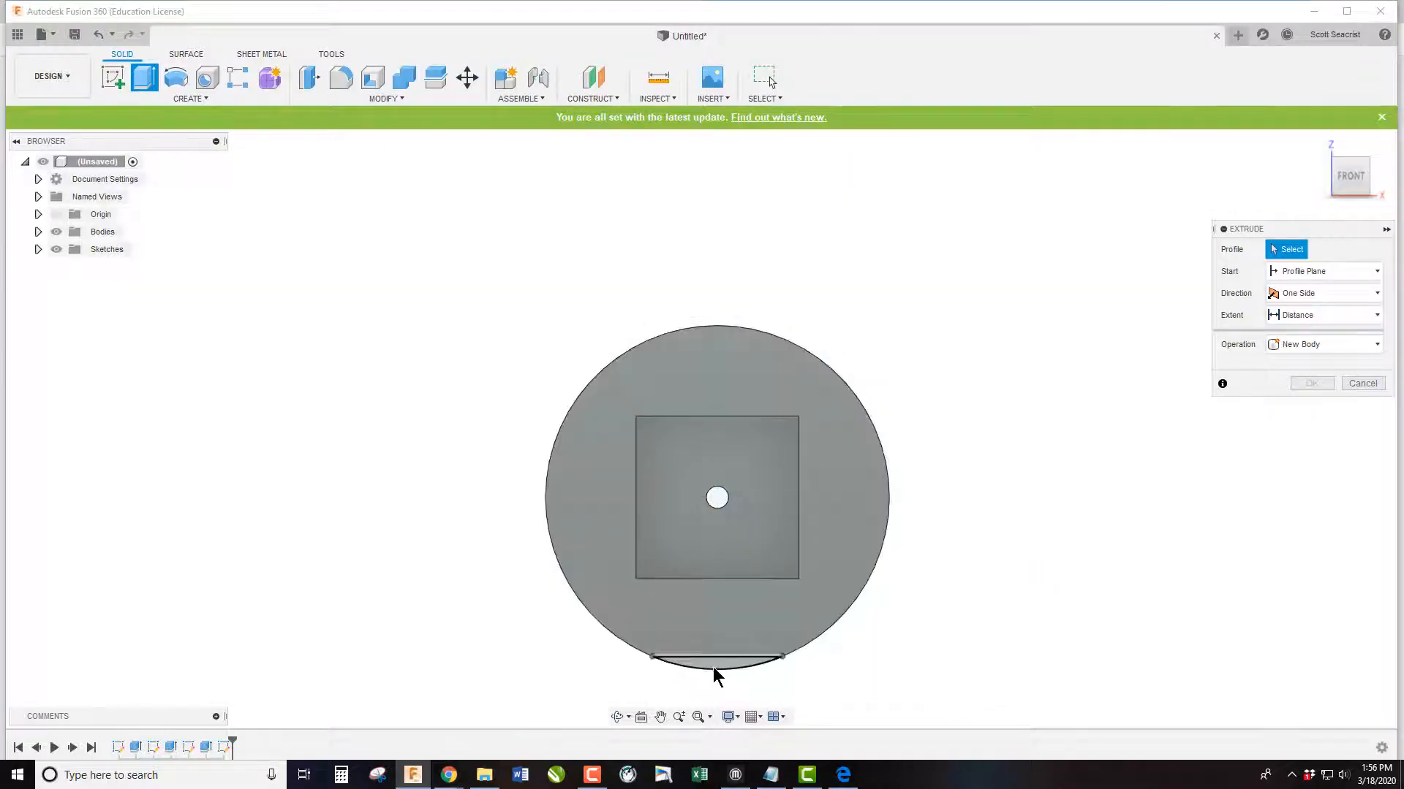
{"action": "left_click", "coordinate": [717, 664]}
{"action": "left_click", "coordinate": [1333, 159]}
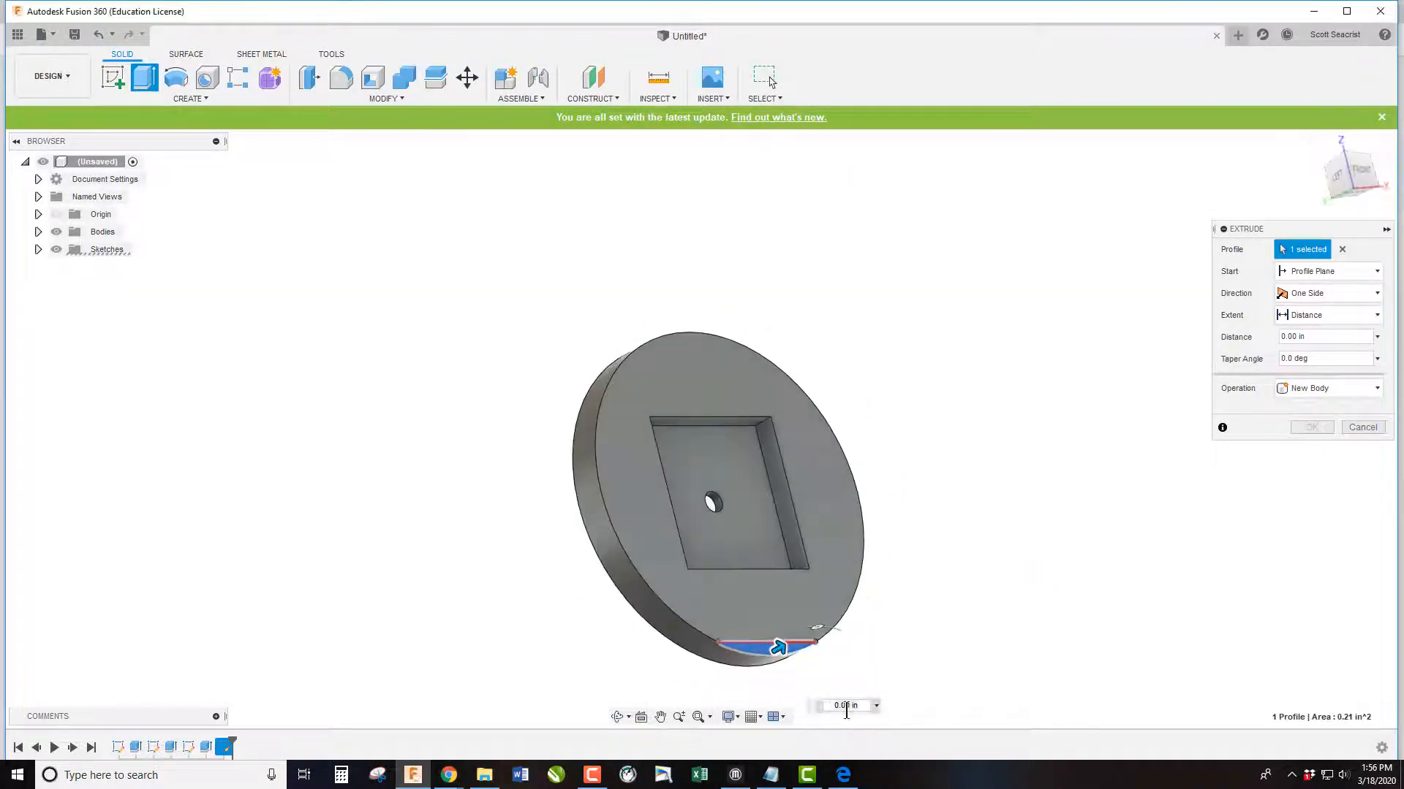
{"action": "left_click_drag", "start_coordinate": [780, 648], "coordinate": [698, 693]}
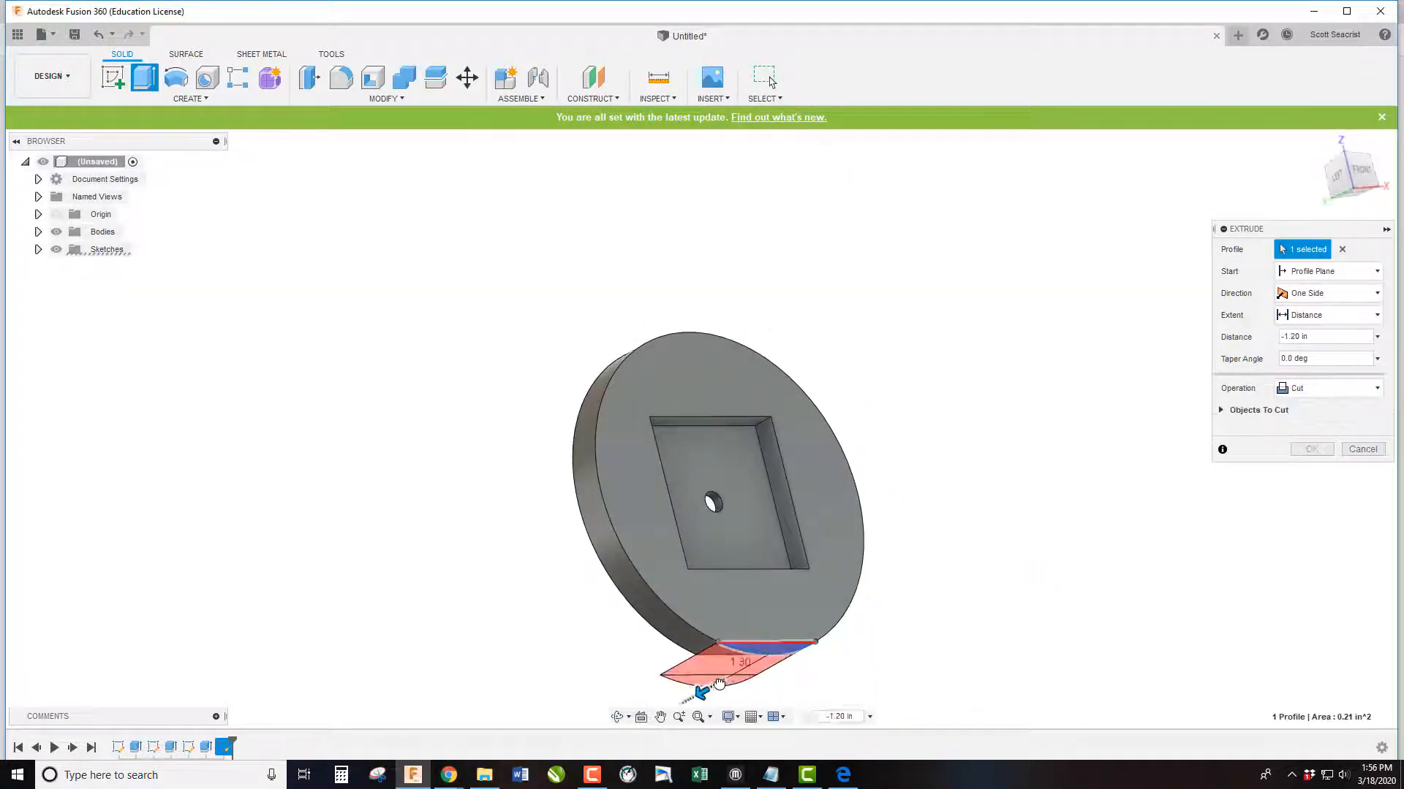
{"action": "left_click", "coordinate": [1310, 449]}
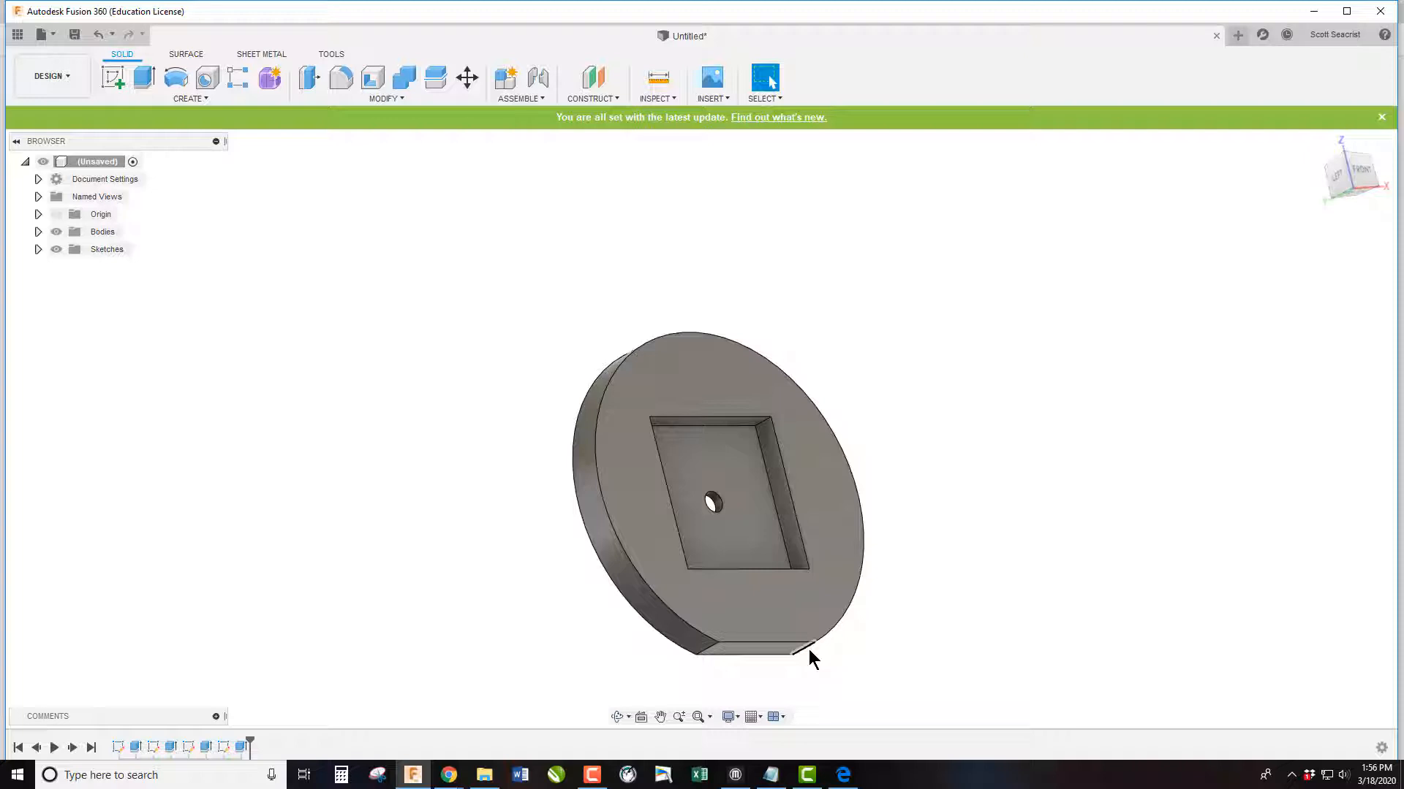
Fillet the four inner corner edges of the square pocket with a 0.25 in radius
{"action": "mouse_move", "coordinate": [1364, 182]}
{"action": "left_mouse_down"}
{"action": "mouse_move", "coordinate": [1310, 151]}
{"action": "mouse_move", "coordinate": [1309, 136]}
{"action": "left_mouse_up"}
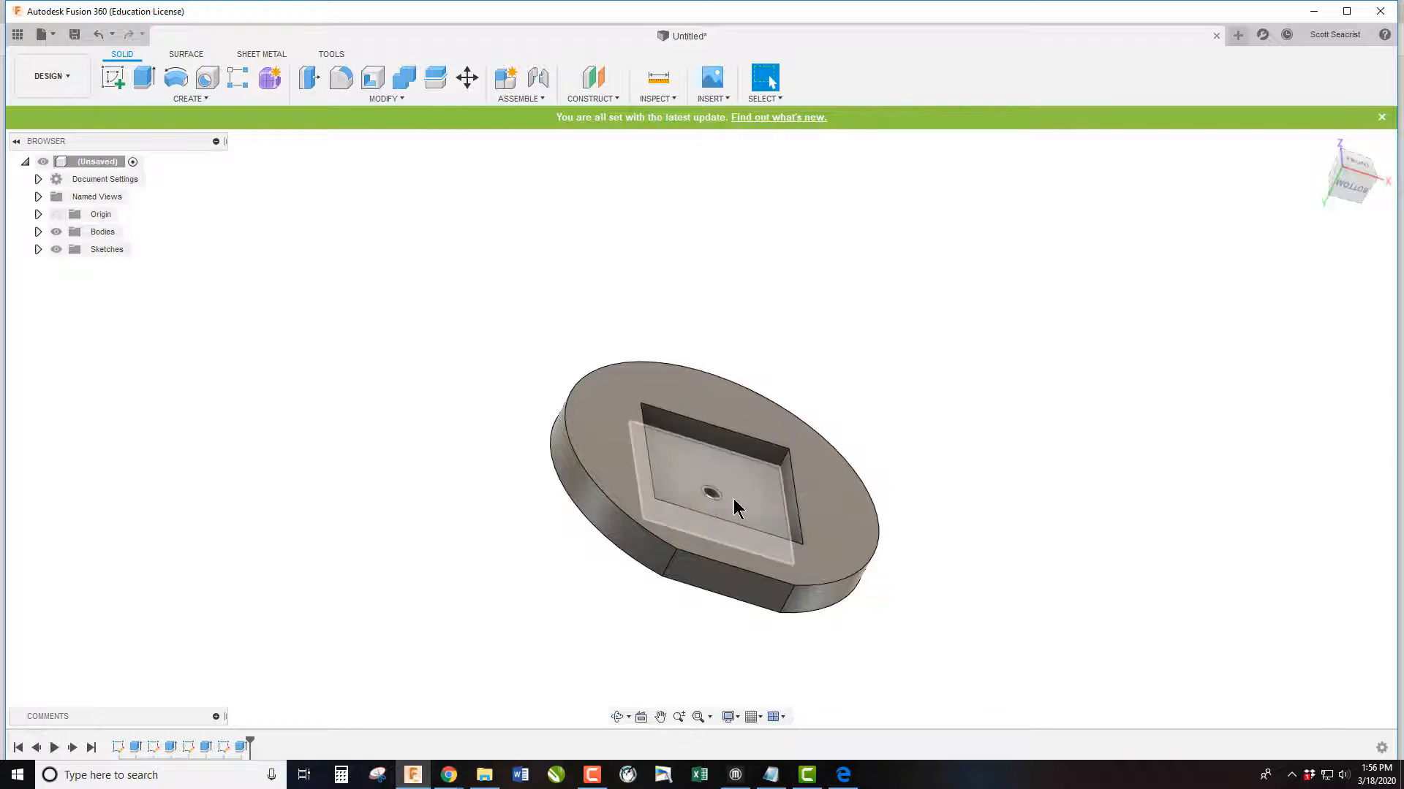
{"action": "left_click", "coordinate": [340, 77]}
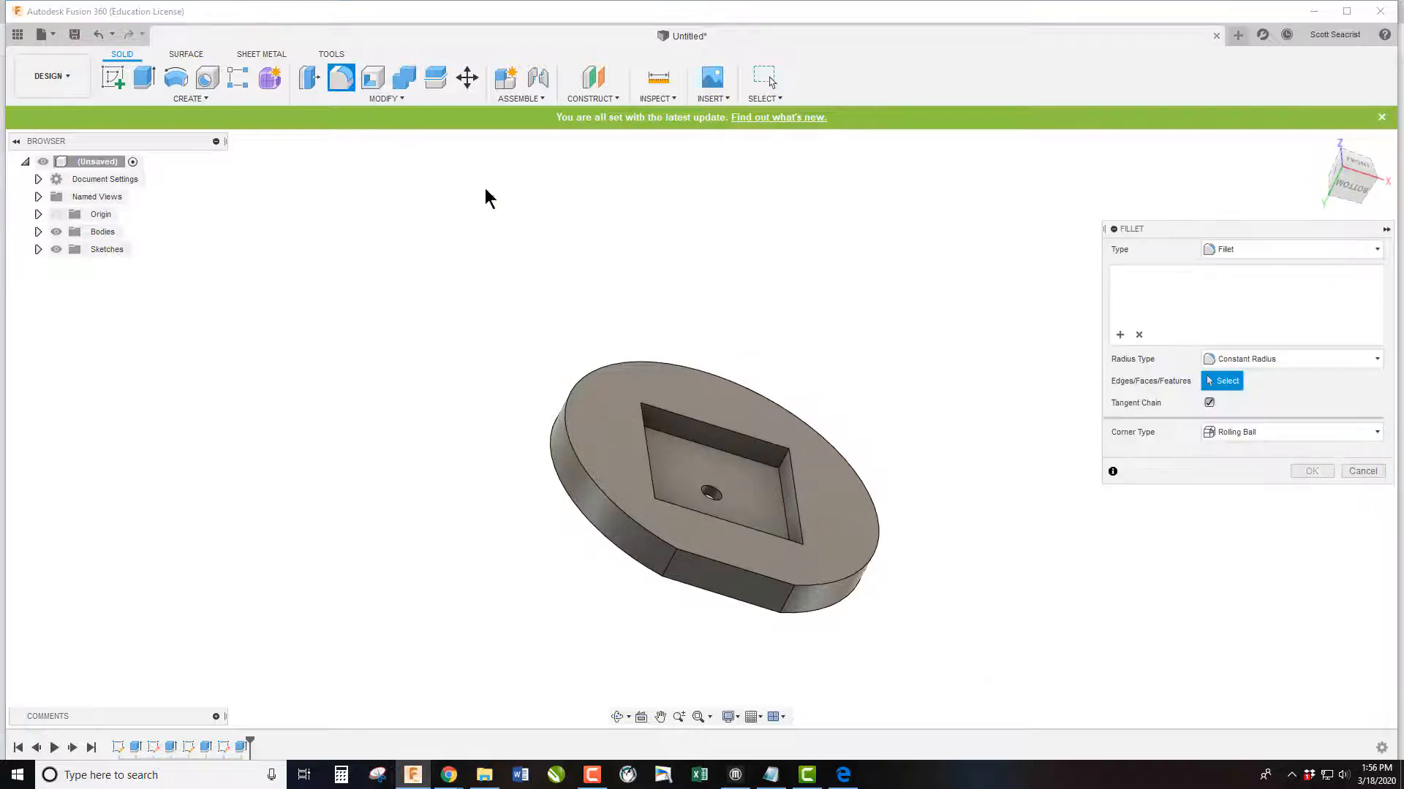
{"action": "left_click", "coordinate": [782, 462]}
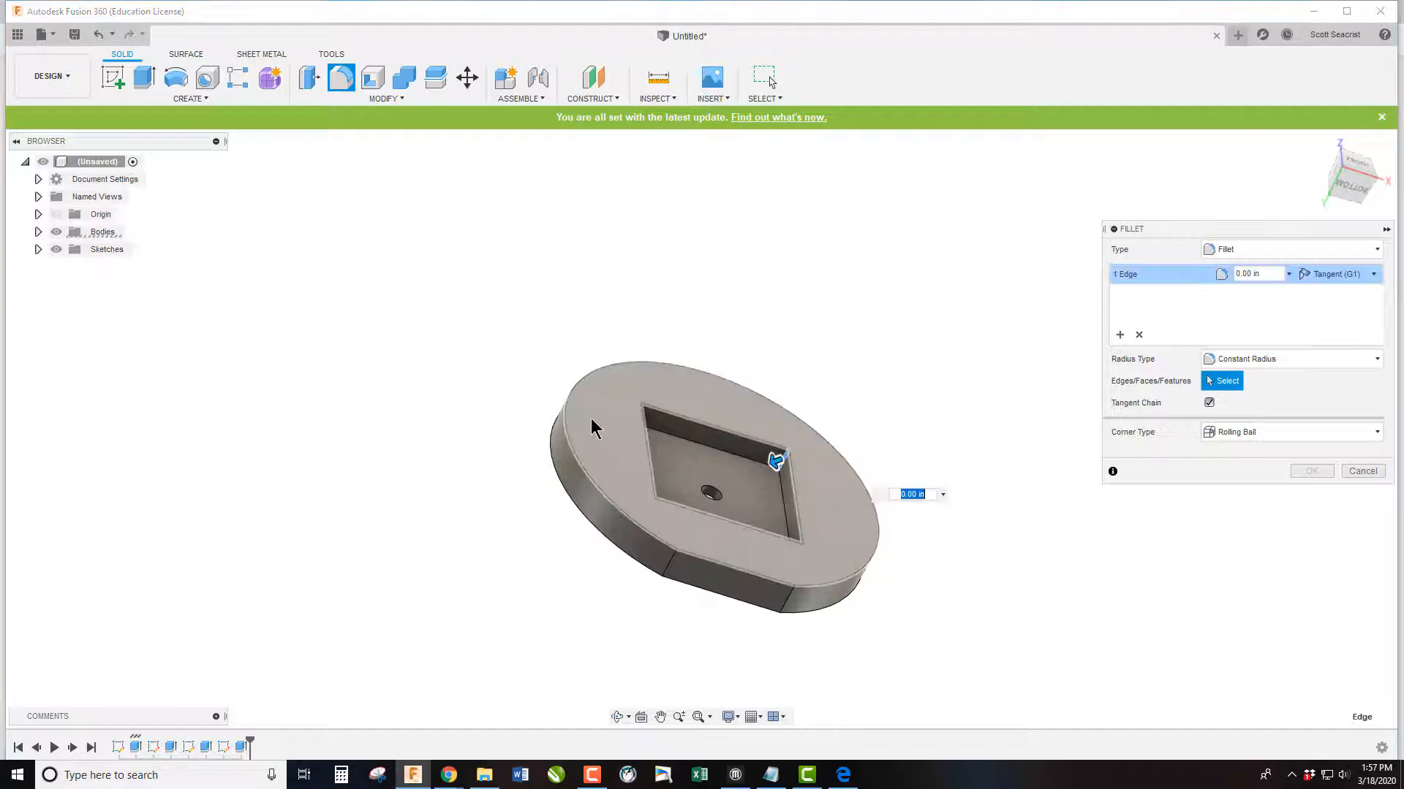
{"action": "left_click", "coordinate": [636, 410]}
{"action": "left_click", "coordinate": [630, 447]}
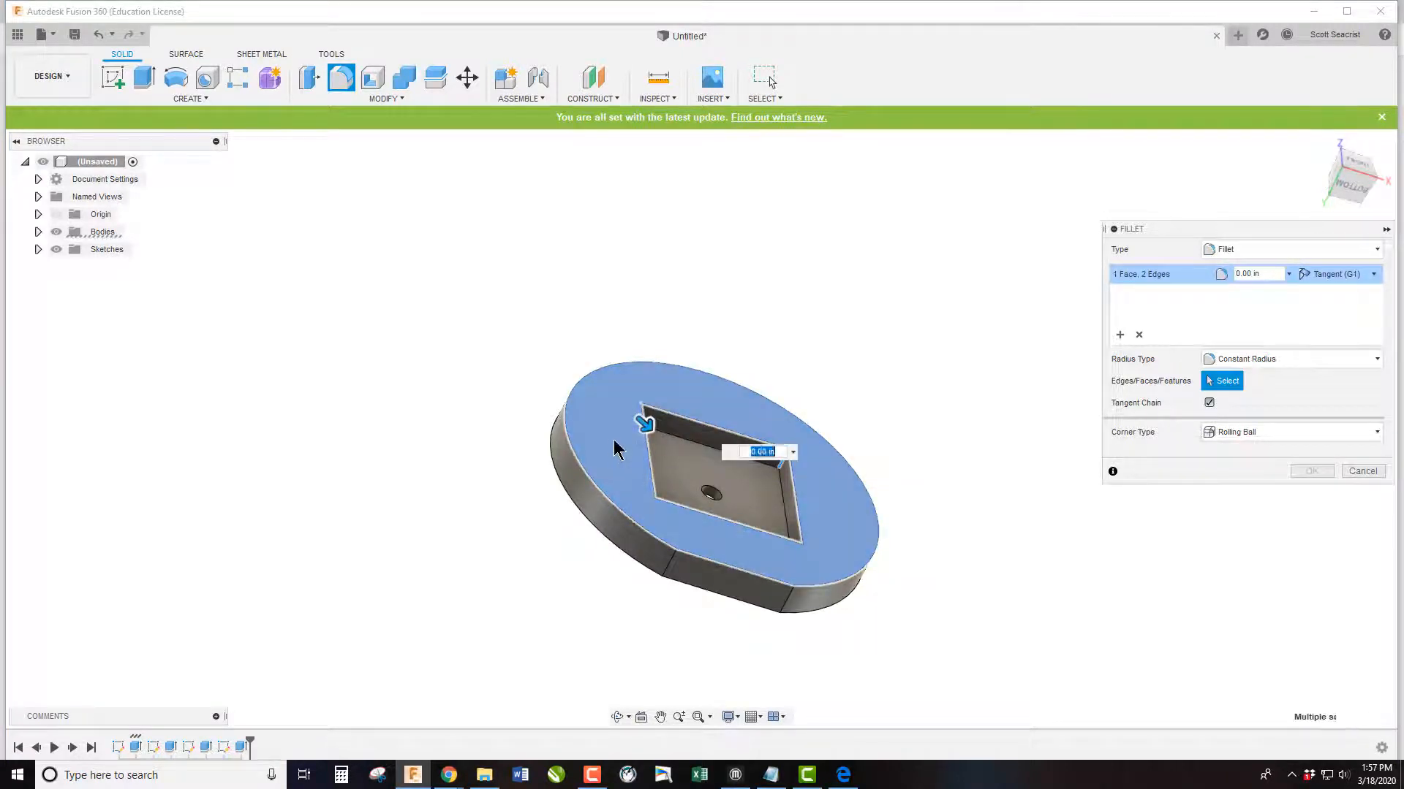
{"action": "left_click", "coordinate": [651, 513]}
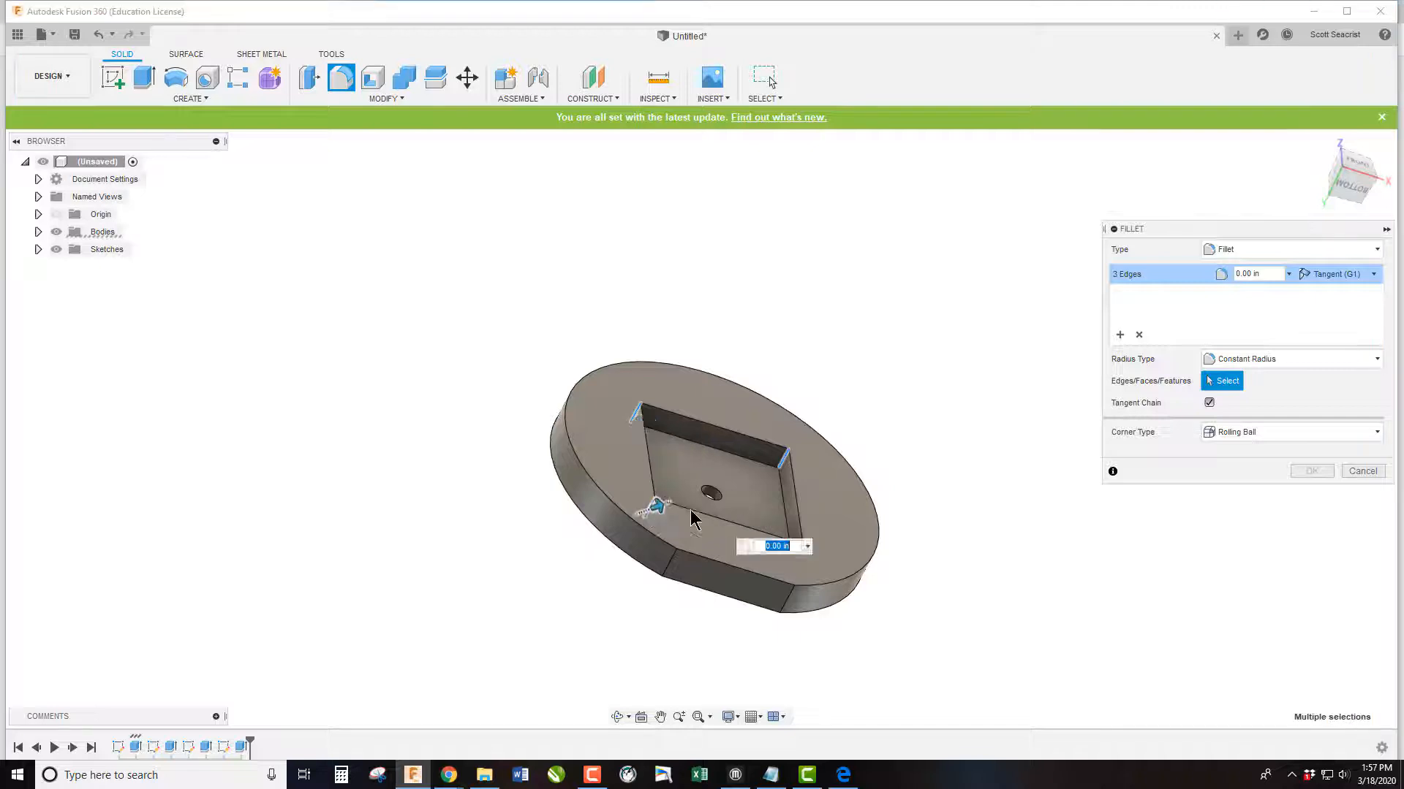
{"action": "scroll", "coordinate": [604, 430], "scroll_direction": "down", "scroll_amount": 2}
{"action": "scroll", "coordinate": [604, 430], "scroll_direction": "up", "scroll_amount": 2}
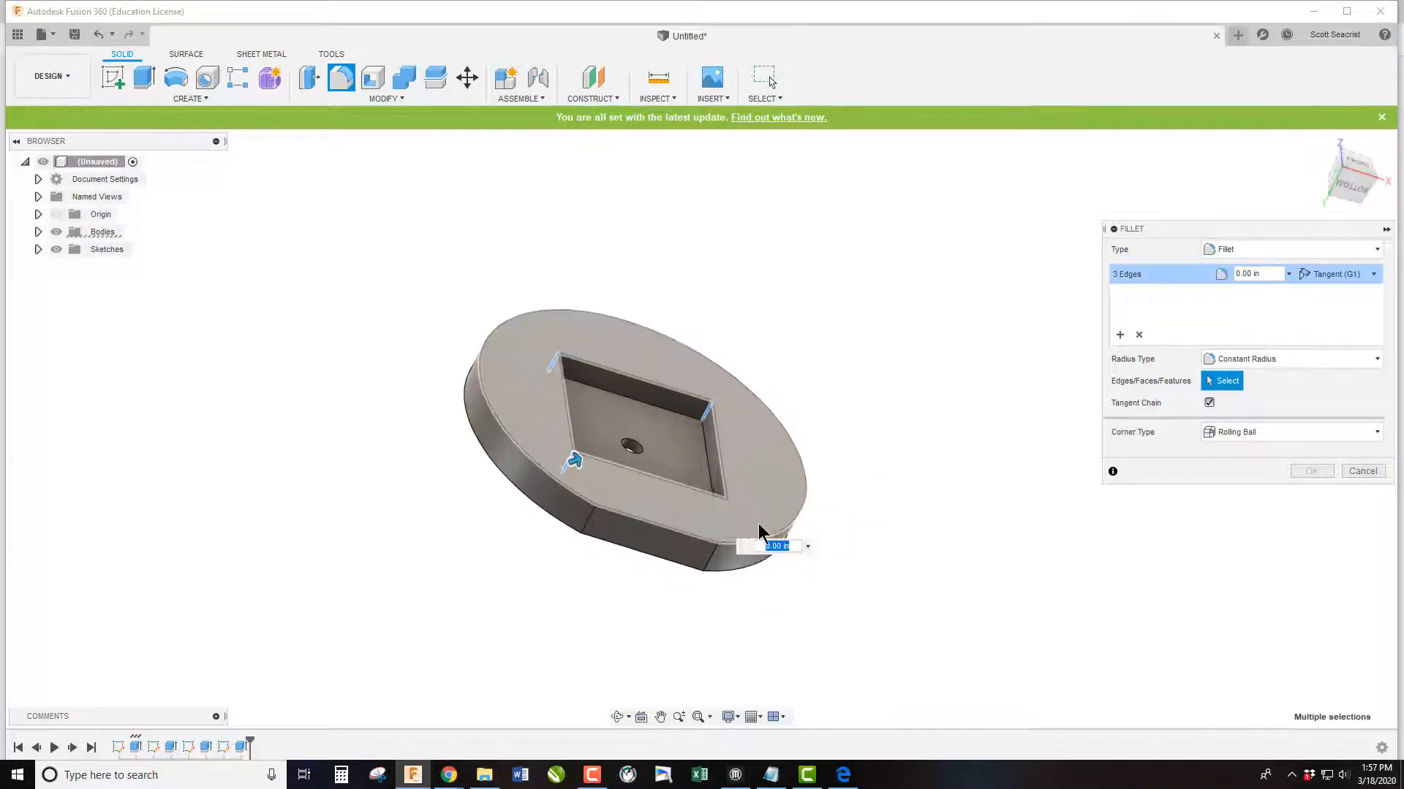
{"action": "left_click", "coordinate": [720, 511]}
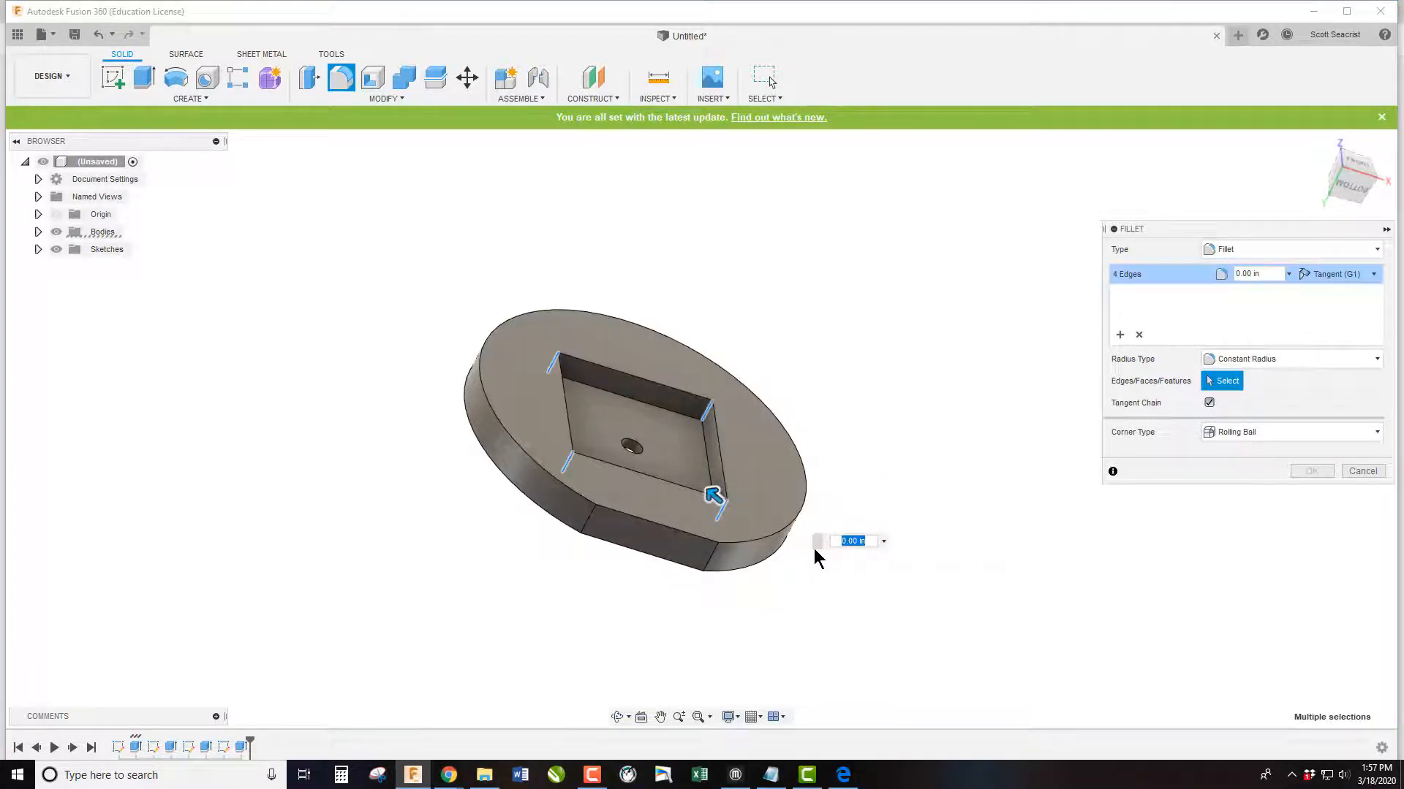
{"action": "type", "text": ".25"}
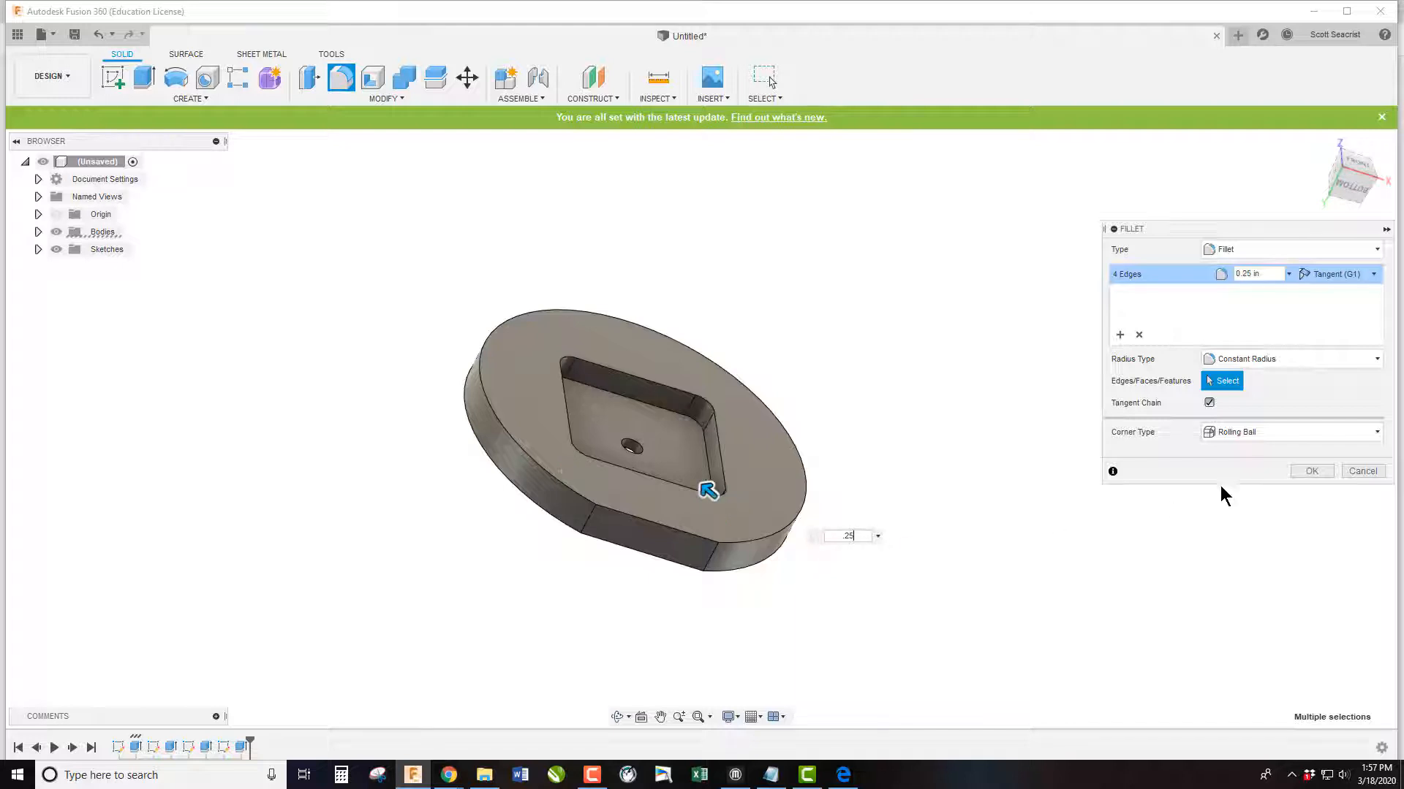
{"action": "left_click", "coordinate": [1316, 472]}
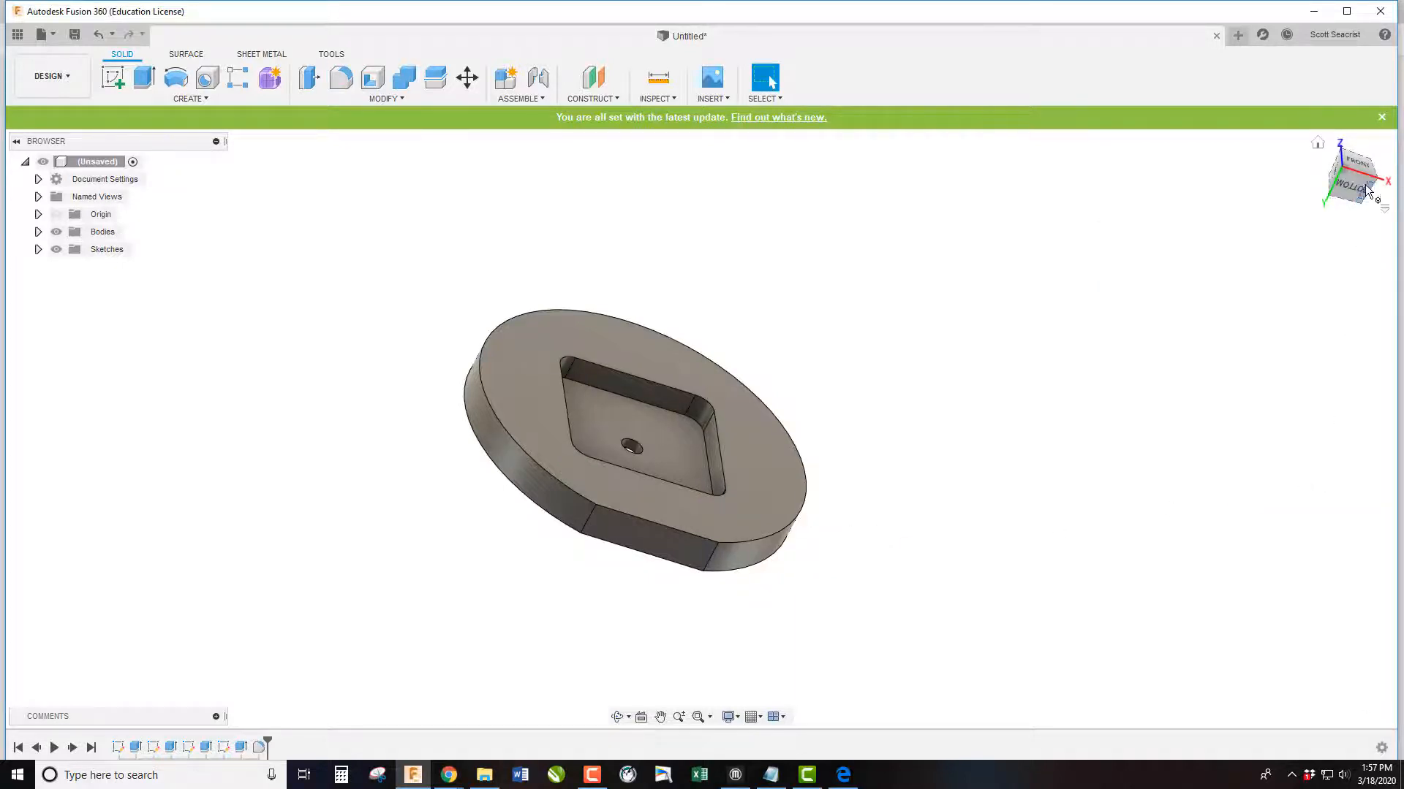
Sketch a point on the disc's front face above the pocket and constrain it vertically in line with the origin
{"action": "left_click_drag", "start_coordinate": [1349, 177], "coordinate": [1337, 194]}
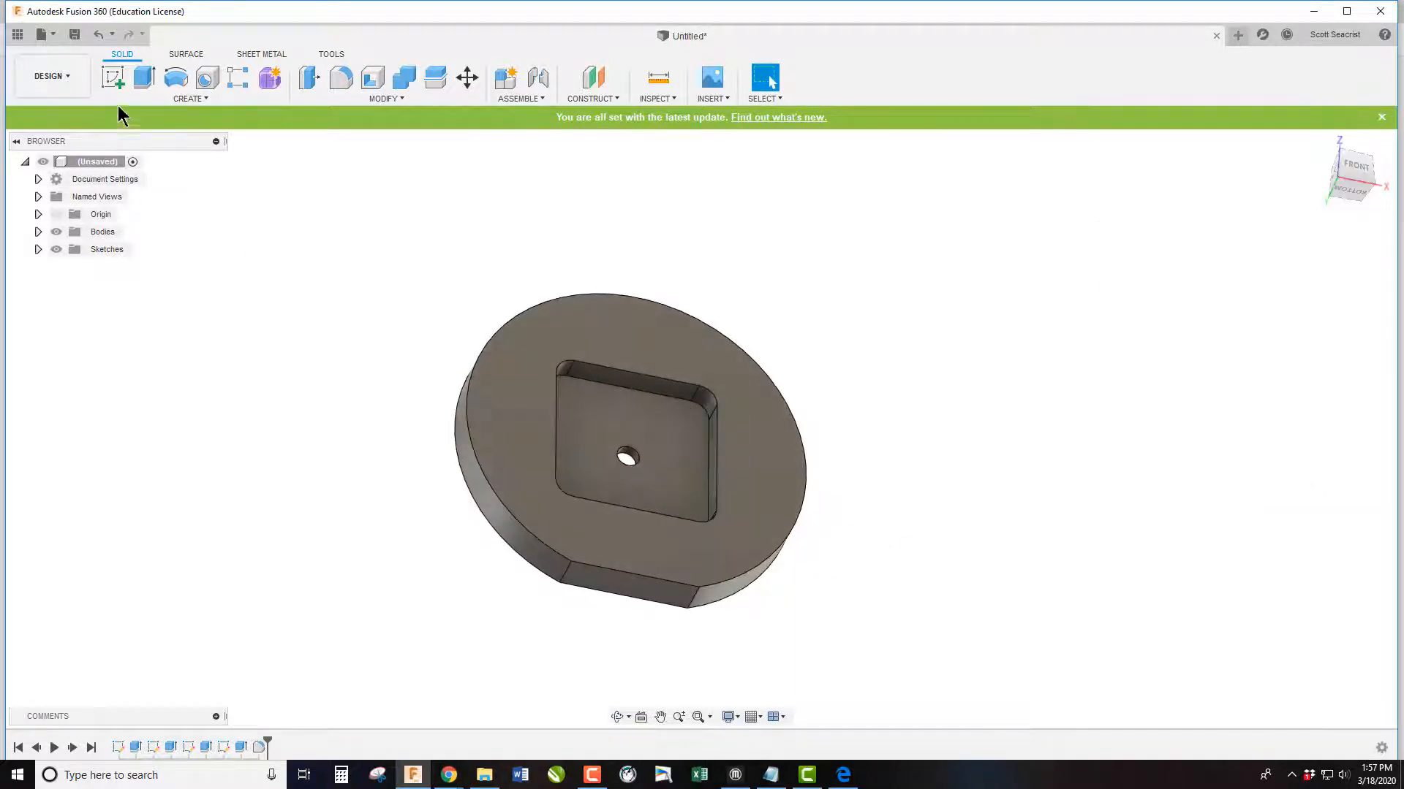
{"action": "left_click", "coordinate": [113, 77]}
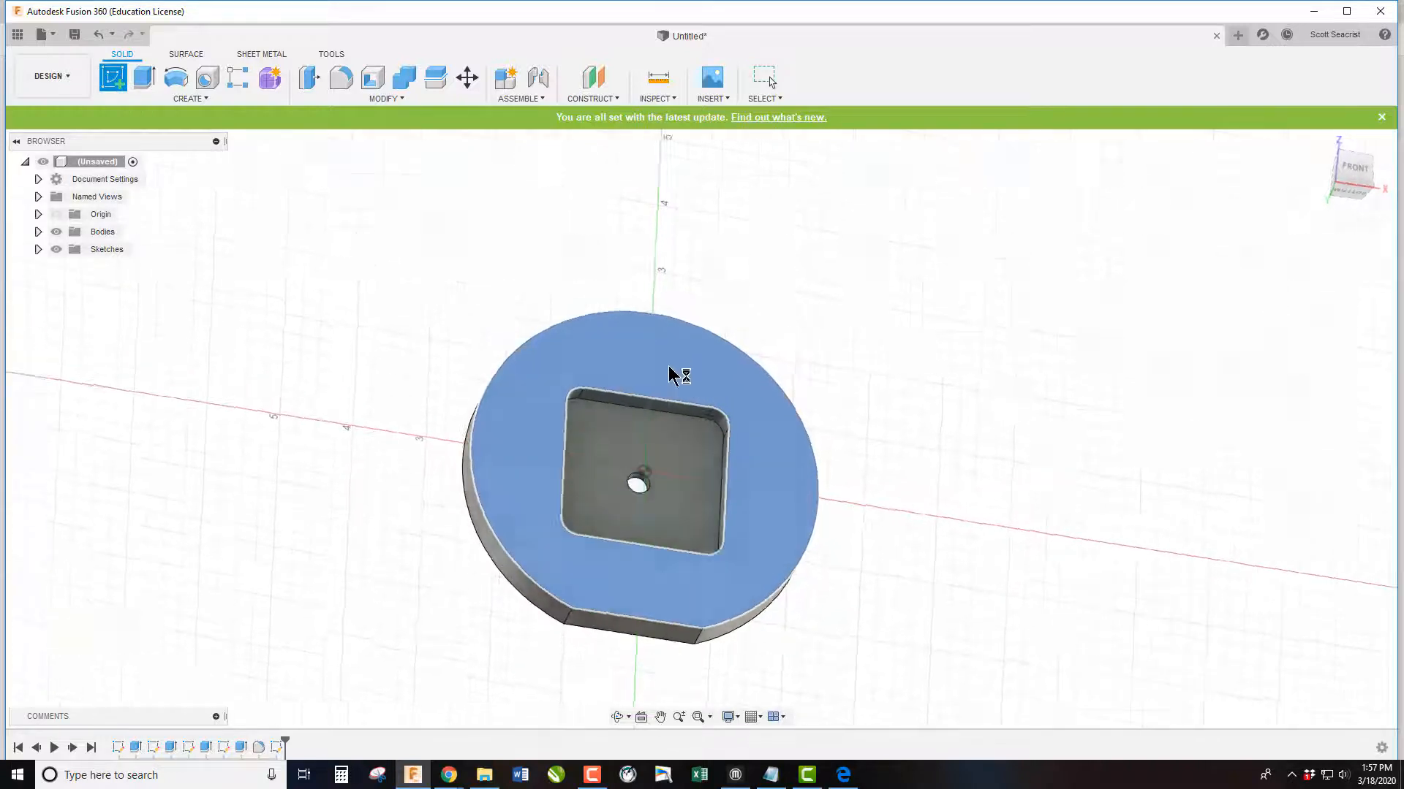
{"action": "left_click", "coordinate": [673, 370]}
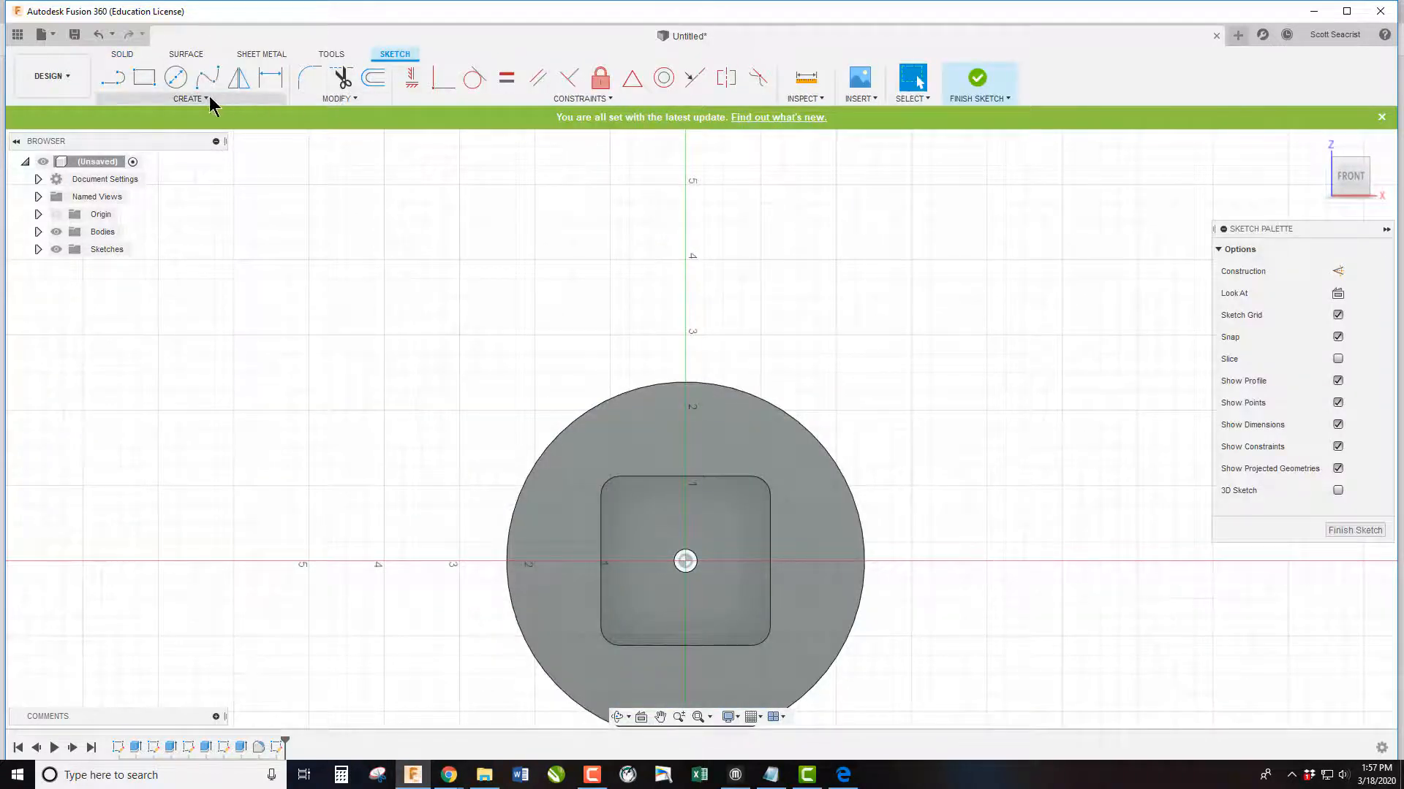
{"action": "left_click", "coordinate": [188, 98]}
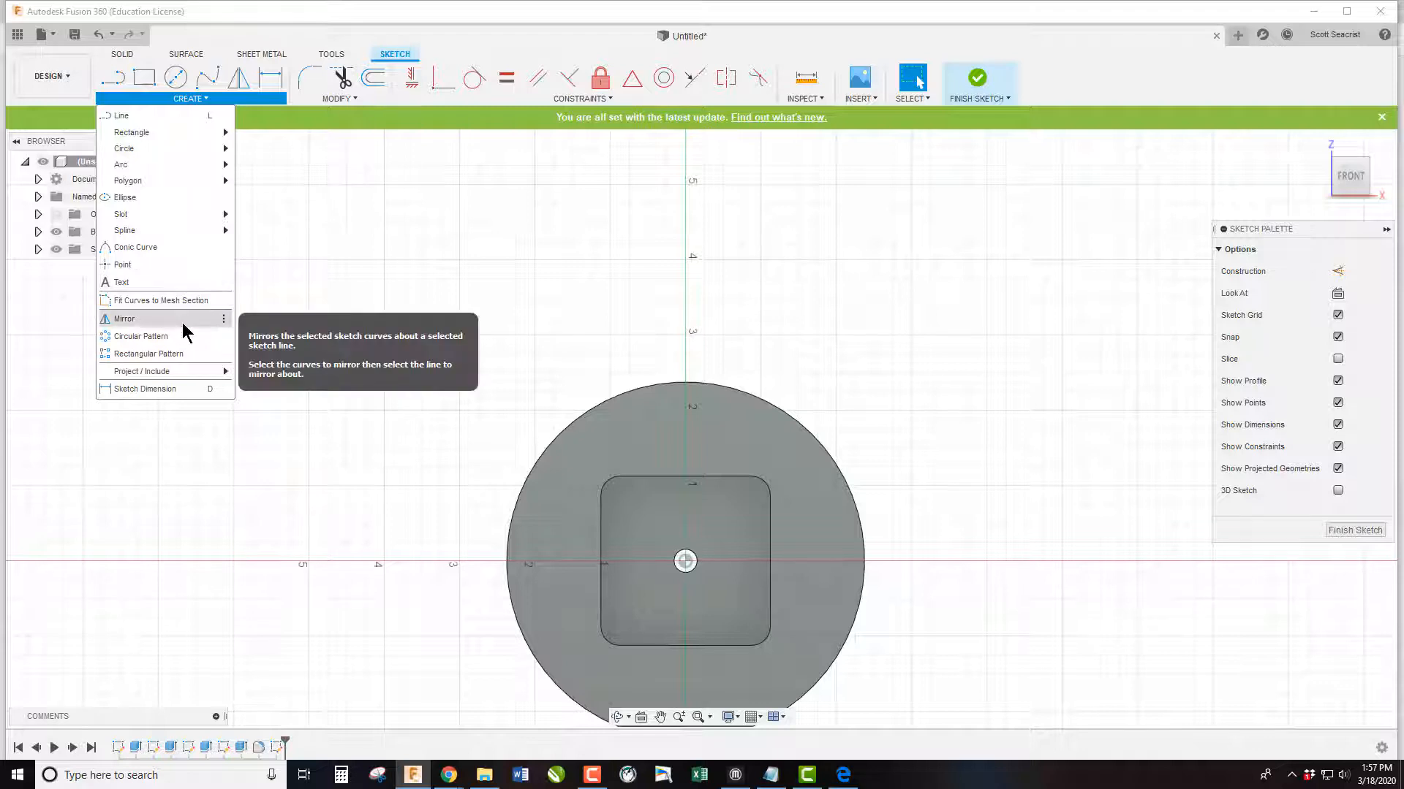
{"action": "left_click", "coordinate": [182, 263]}
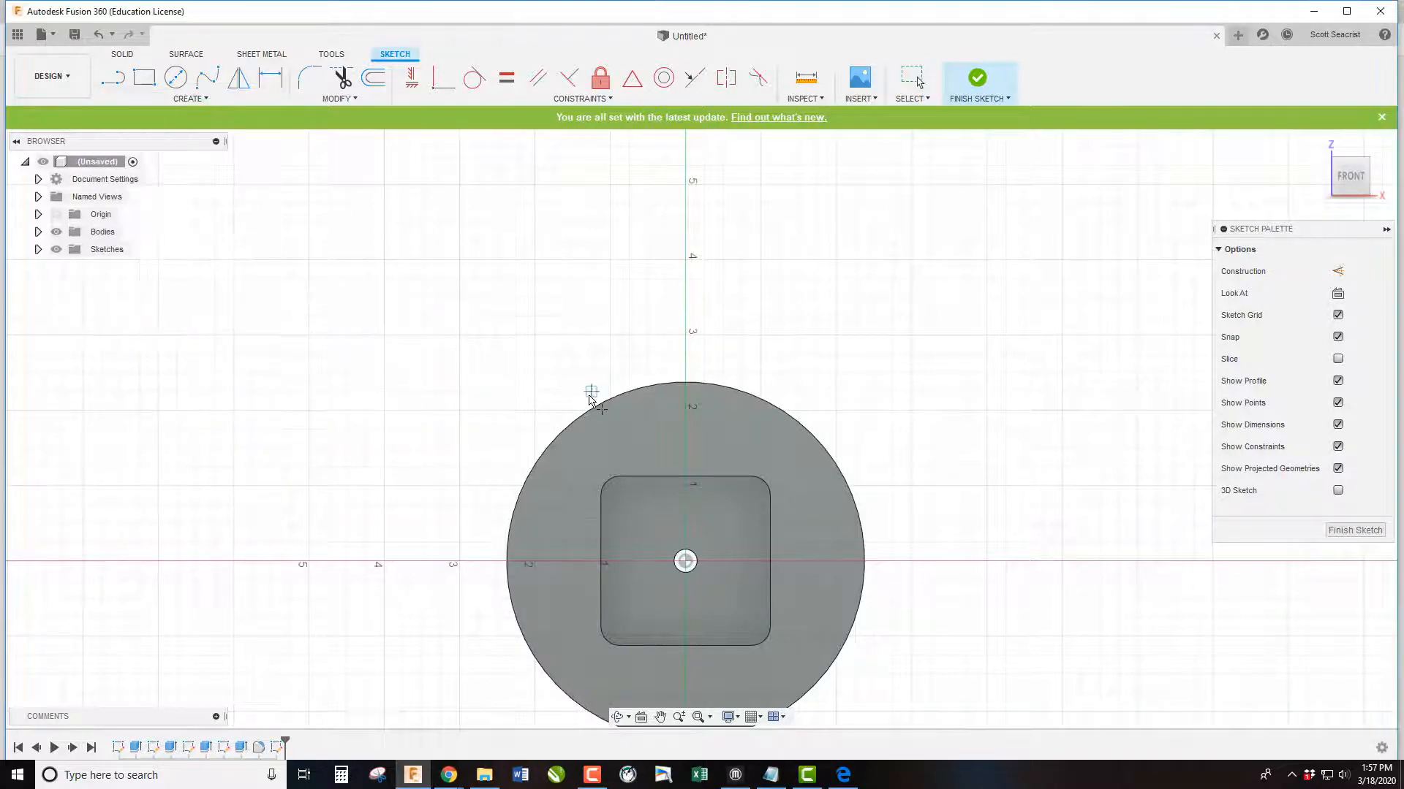
{"action": "left_click", "coordinate": [693, 419]}
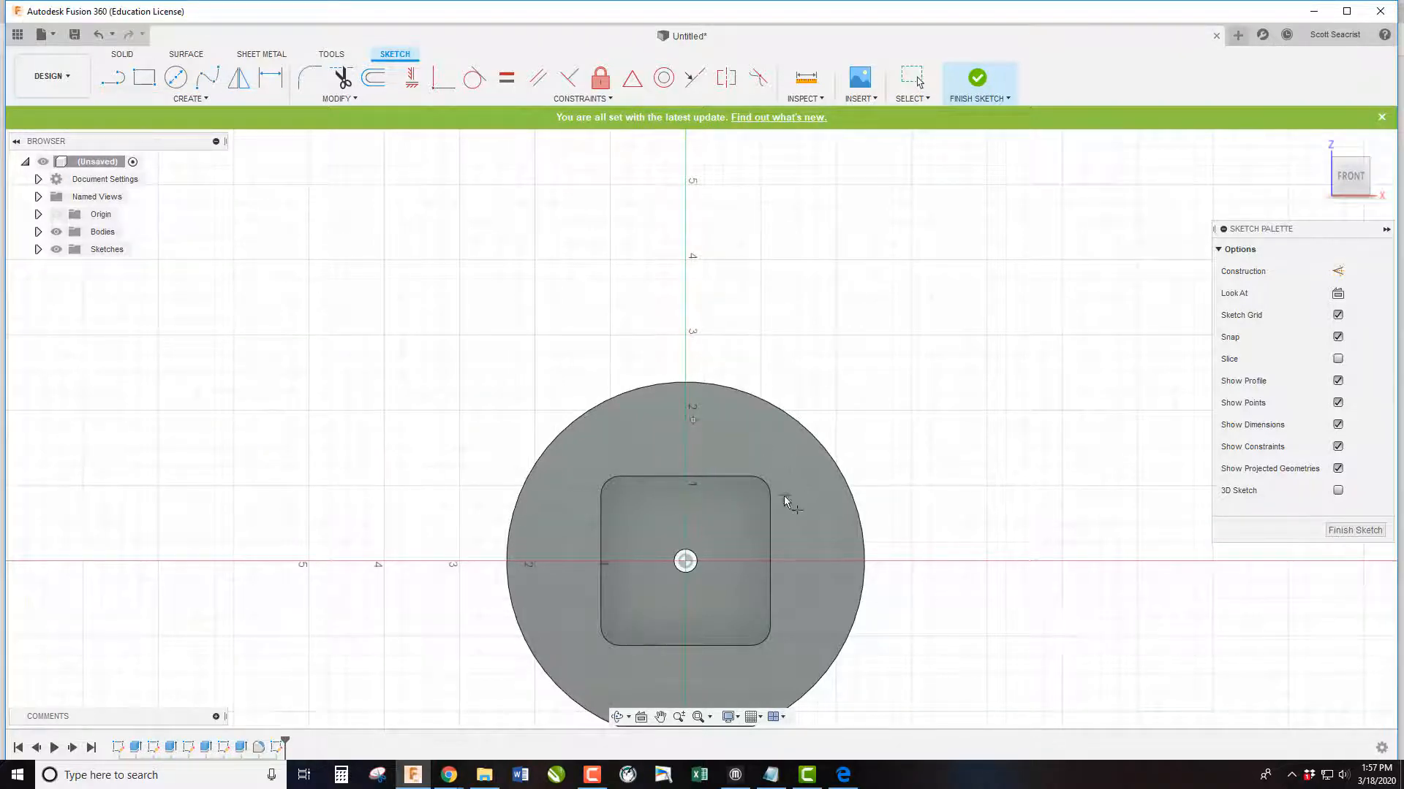
{"action": "left_click", "coordinate": [416, 85]}
{"action": "left_click", "coordinate": [685, 562]}
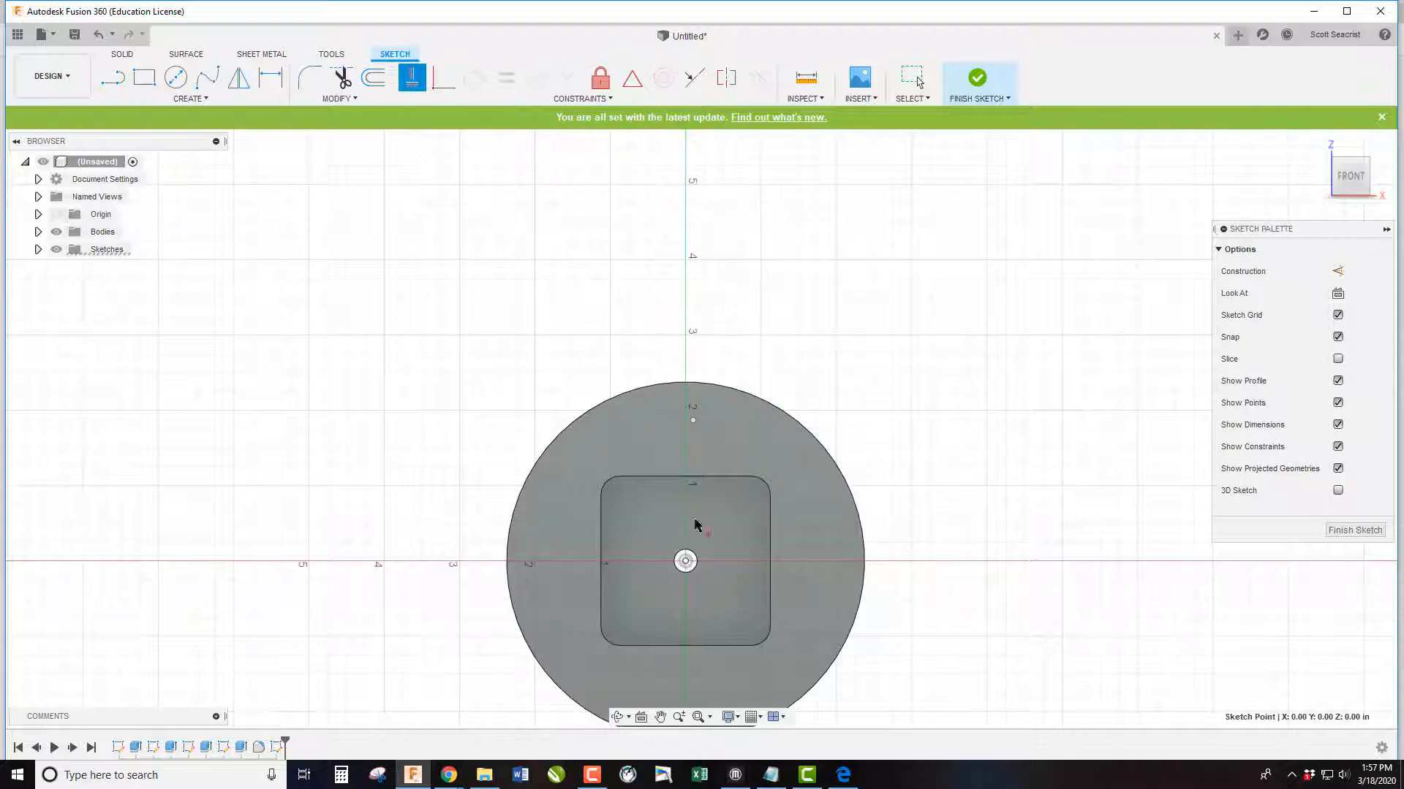
{"action": "left_click", "coordinate": [693, 420]}
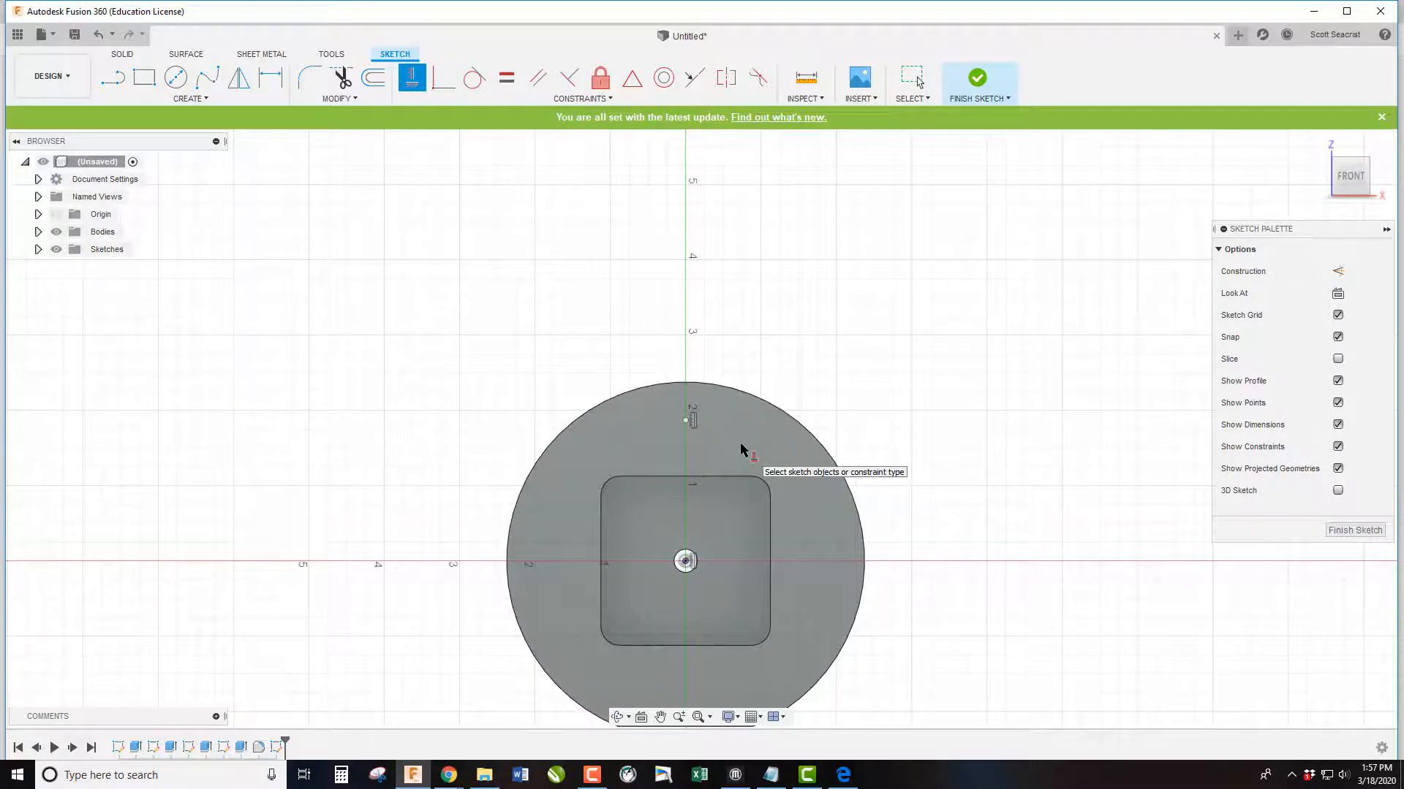
Dimension the sketch point 2 in above the origin
{"action": "left_click", "coordinate": [264, 78]}
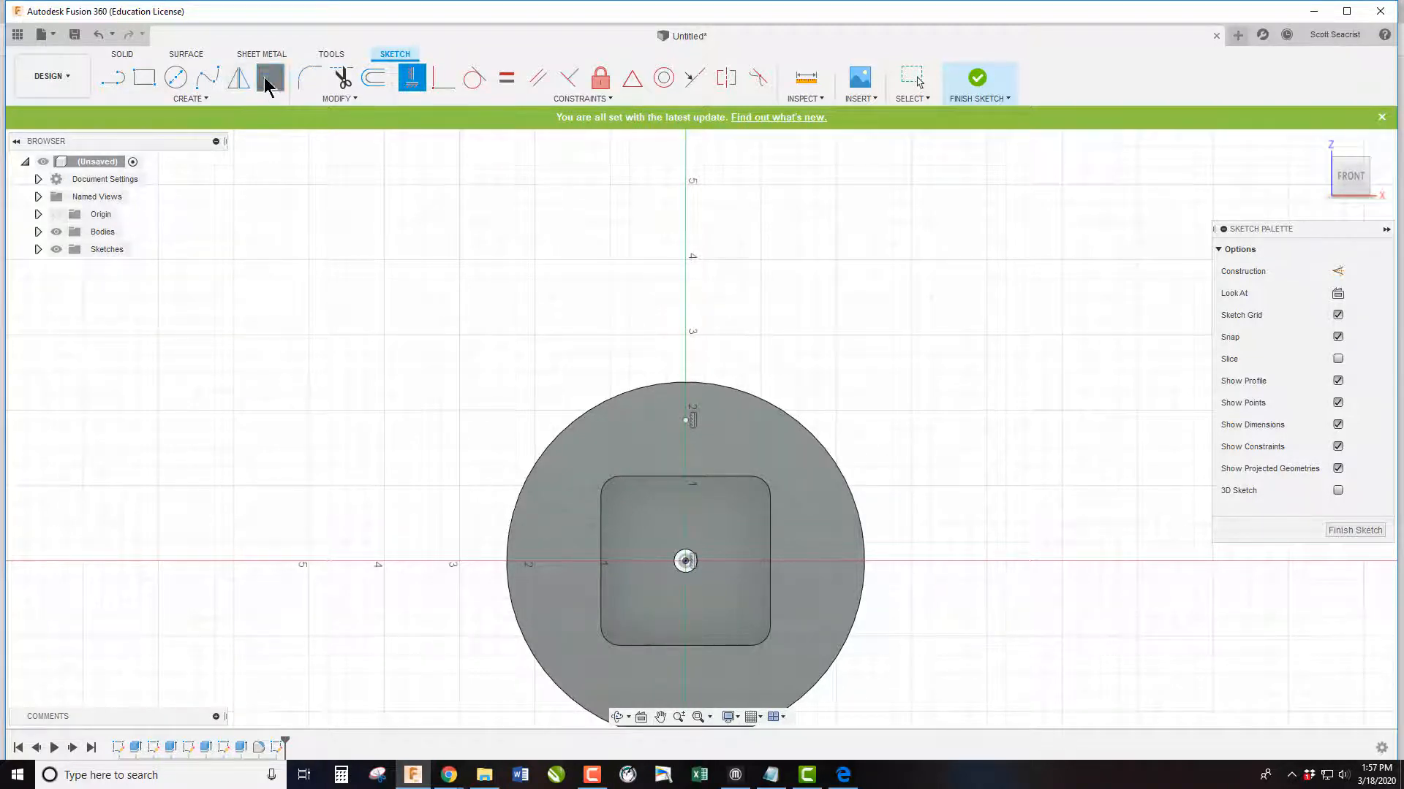
{"action": "left_click", "coordinate": [685, 562]}
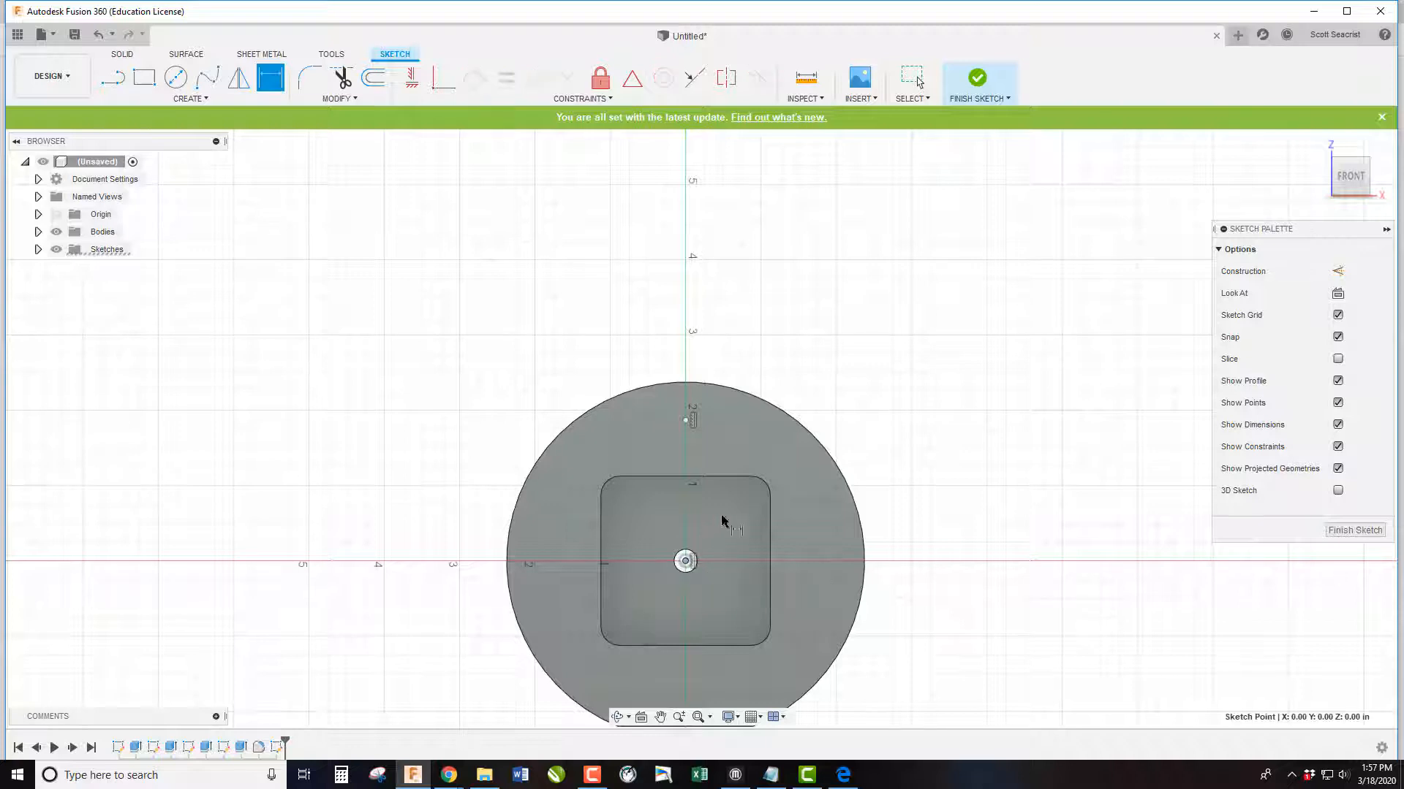
{"action": "left_click", "coordinate": [687, 420]}
{"action": "left_click", "coordinate": [907, 428]}
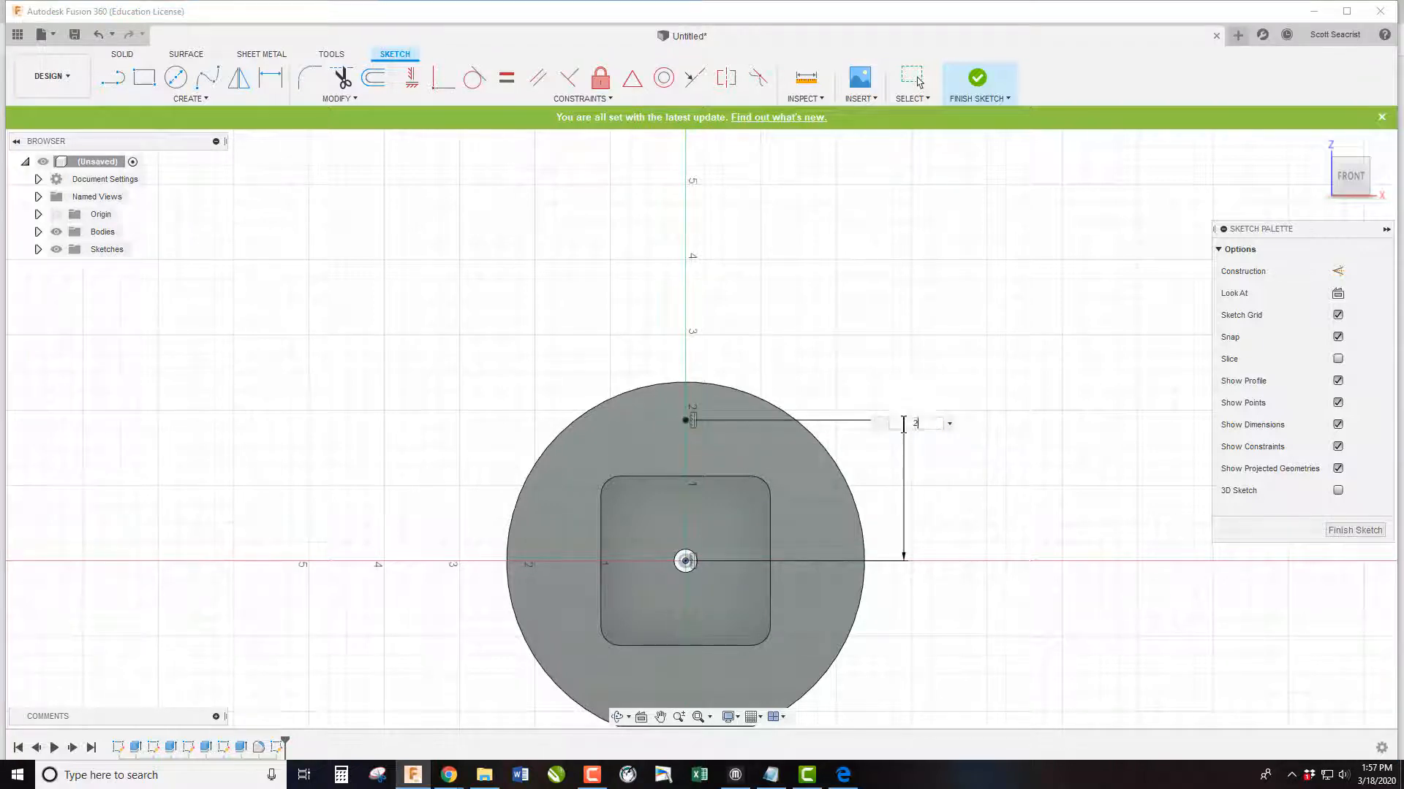
{"action": "type", "text": "2"}
{"action": "key", "text": "Return"}
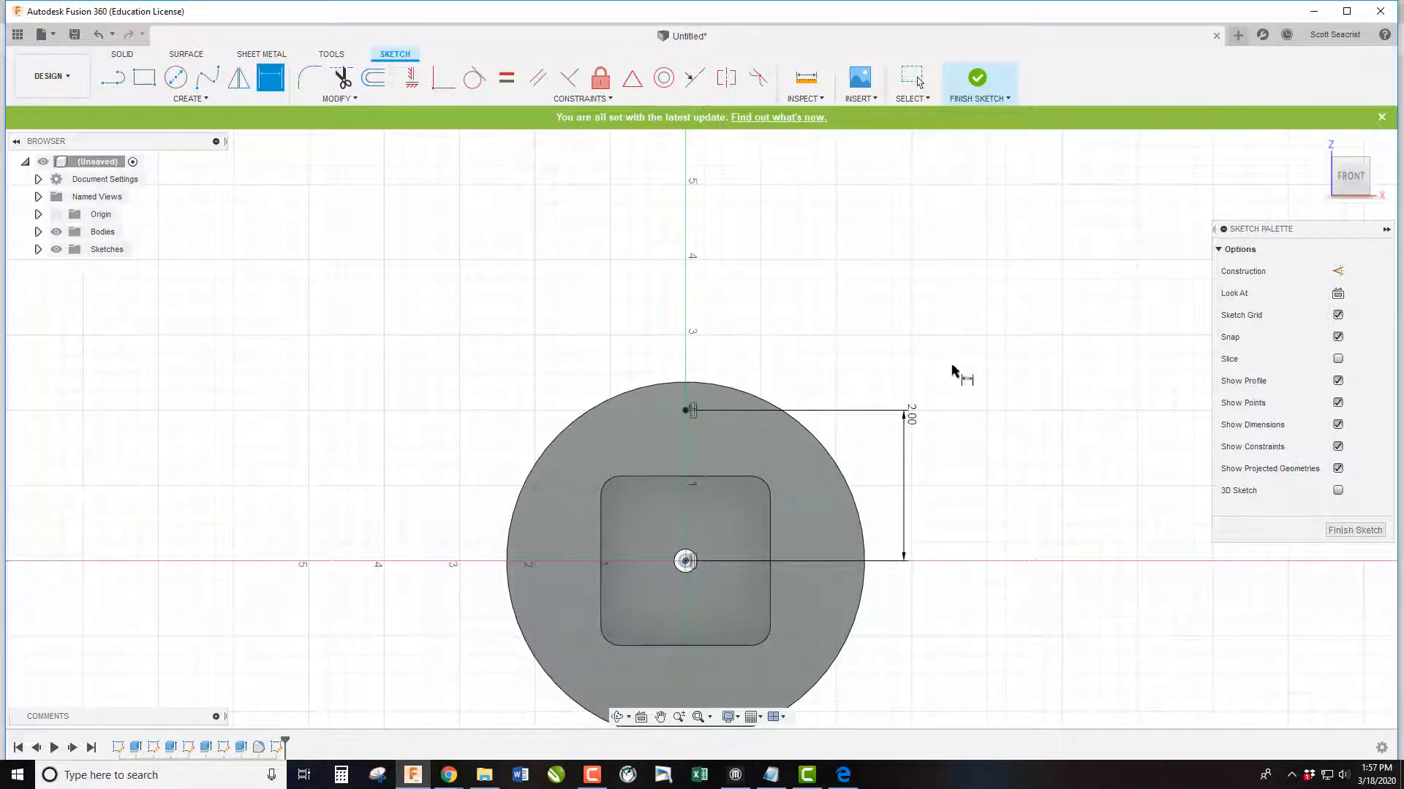
Circular-pattern the sketch point around the origin as three evenly spaced points over a full circle and finish the sketch
{"action": "left_click", "coordinate": [215, 97]}
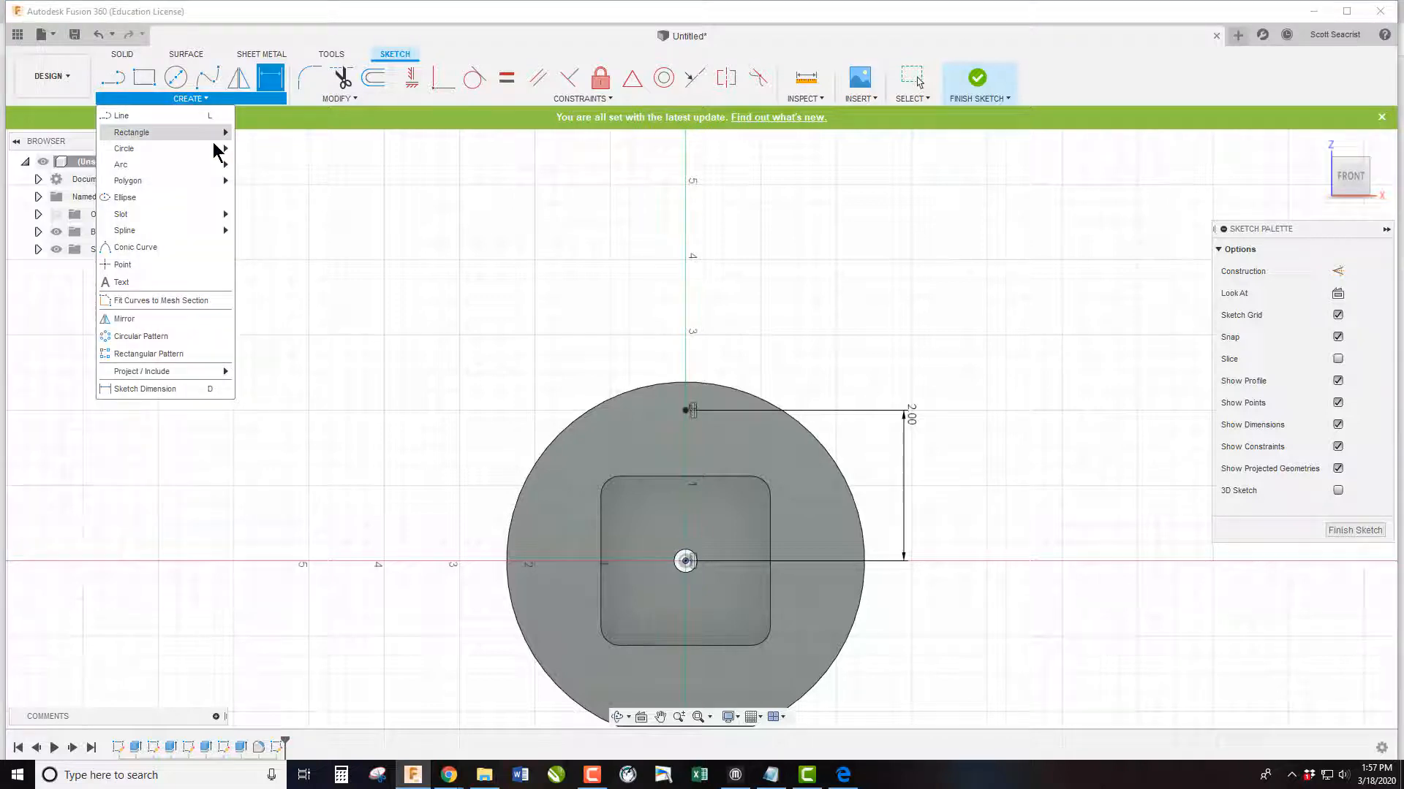
{"action": "left_click", "coordinate": [186, 337]}
{"action": "left_click", "coordinate": [687, 410]}
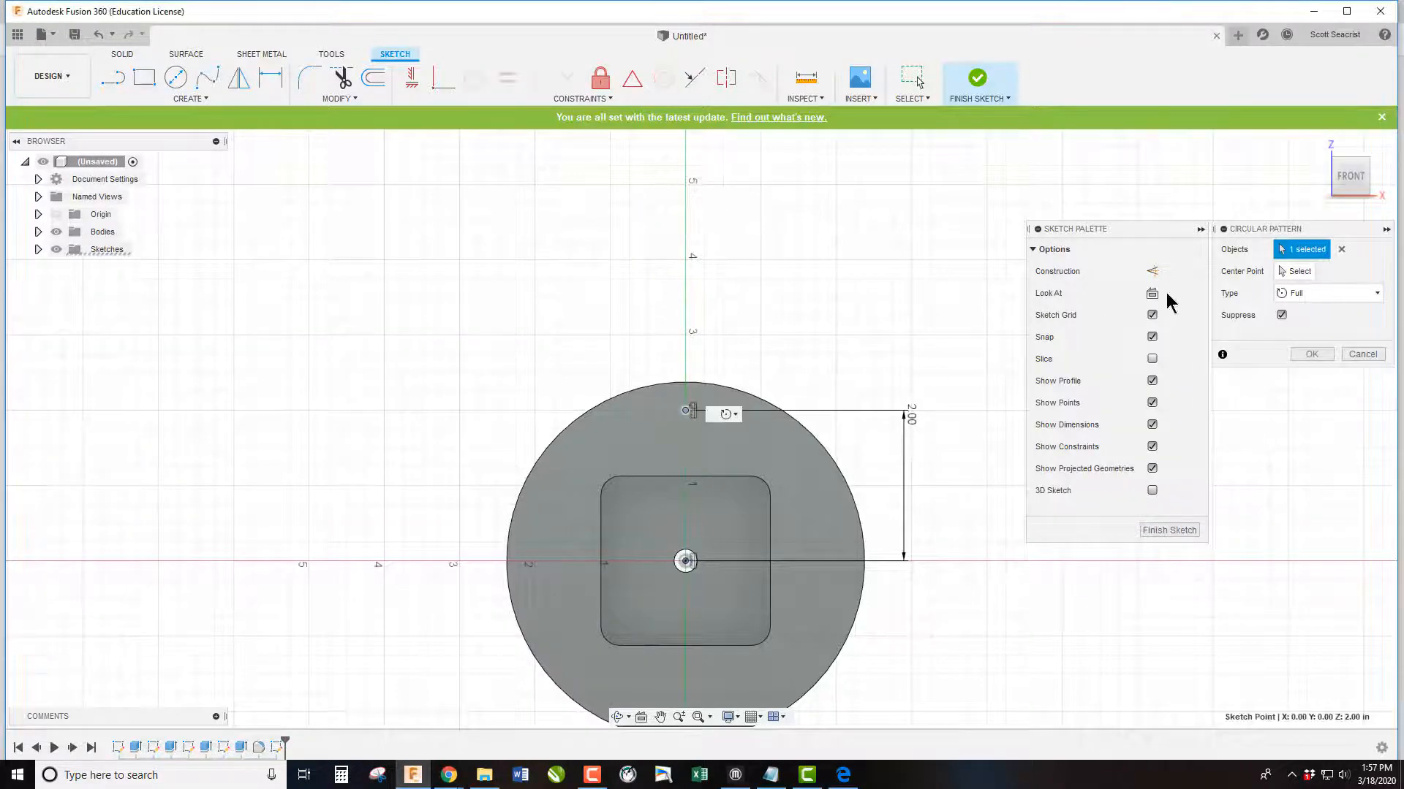
{"action": "left_click", "coordinate": [1298, 272]}
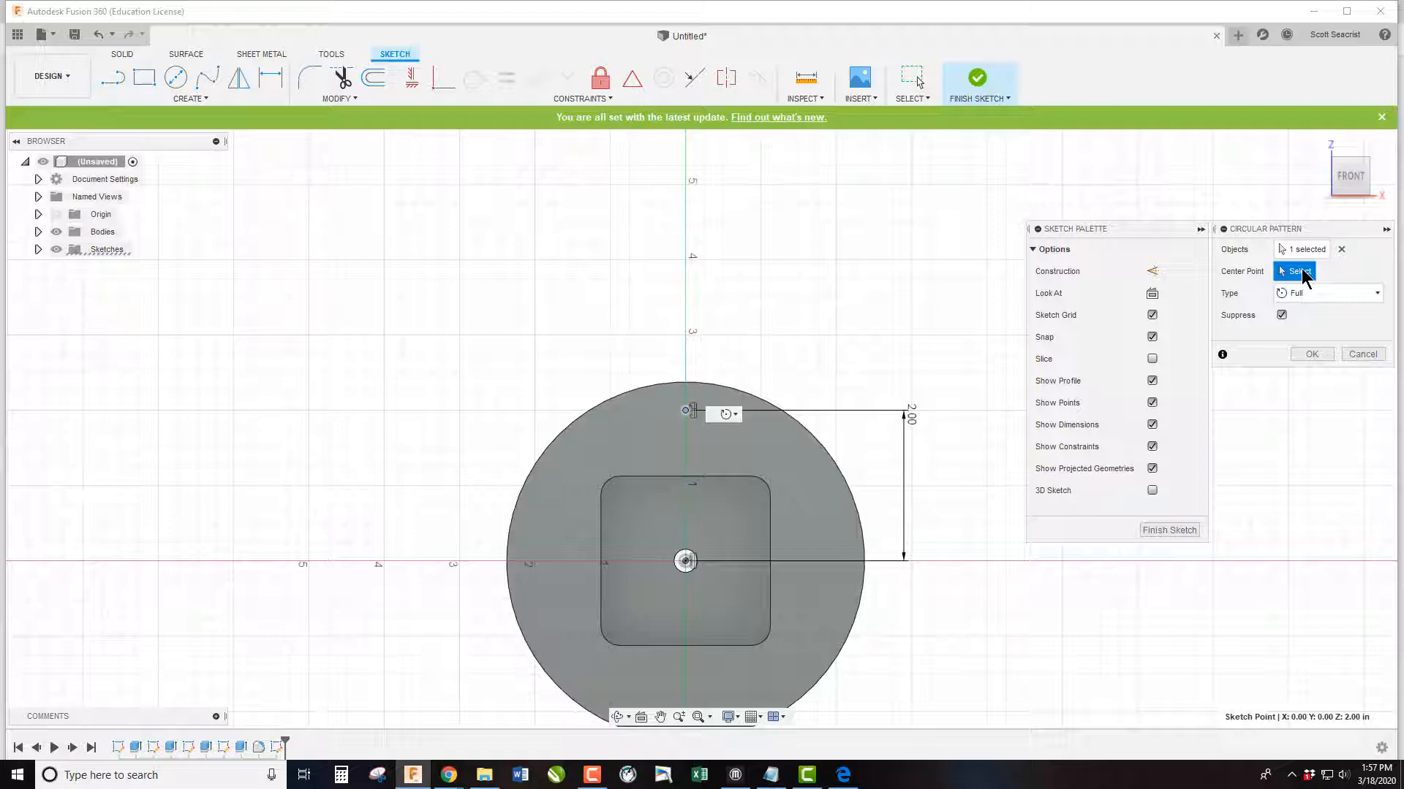
{"action": "left_click", "coordinate": [685, 562]}
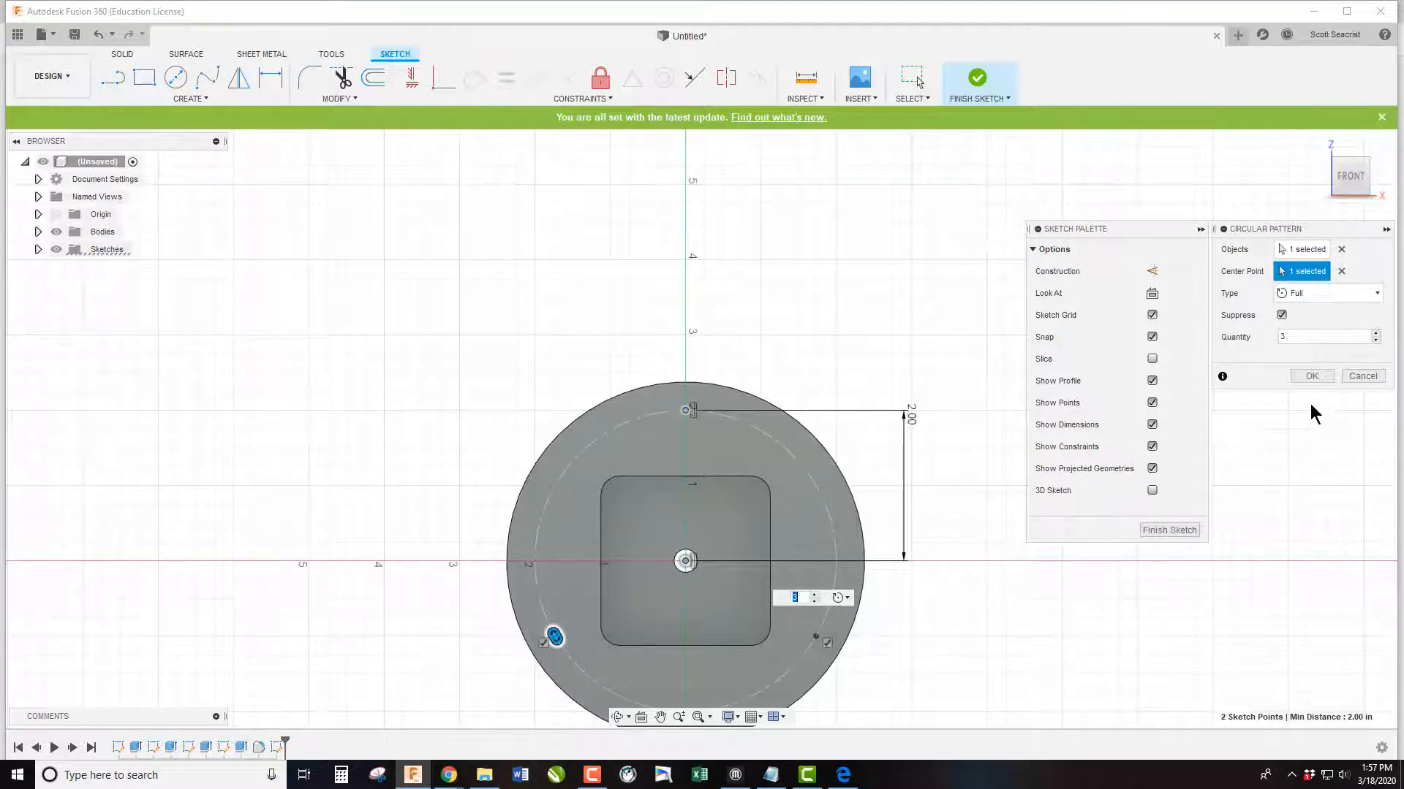
{"action": "left_click", "coordinate": [1283, 336]}
{"action": "type", "text": "4"}
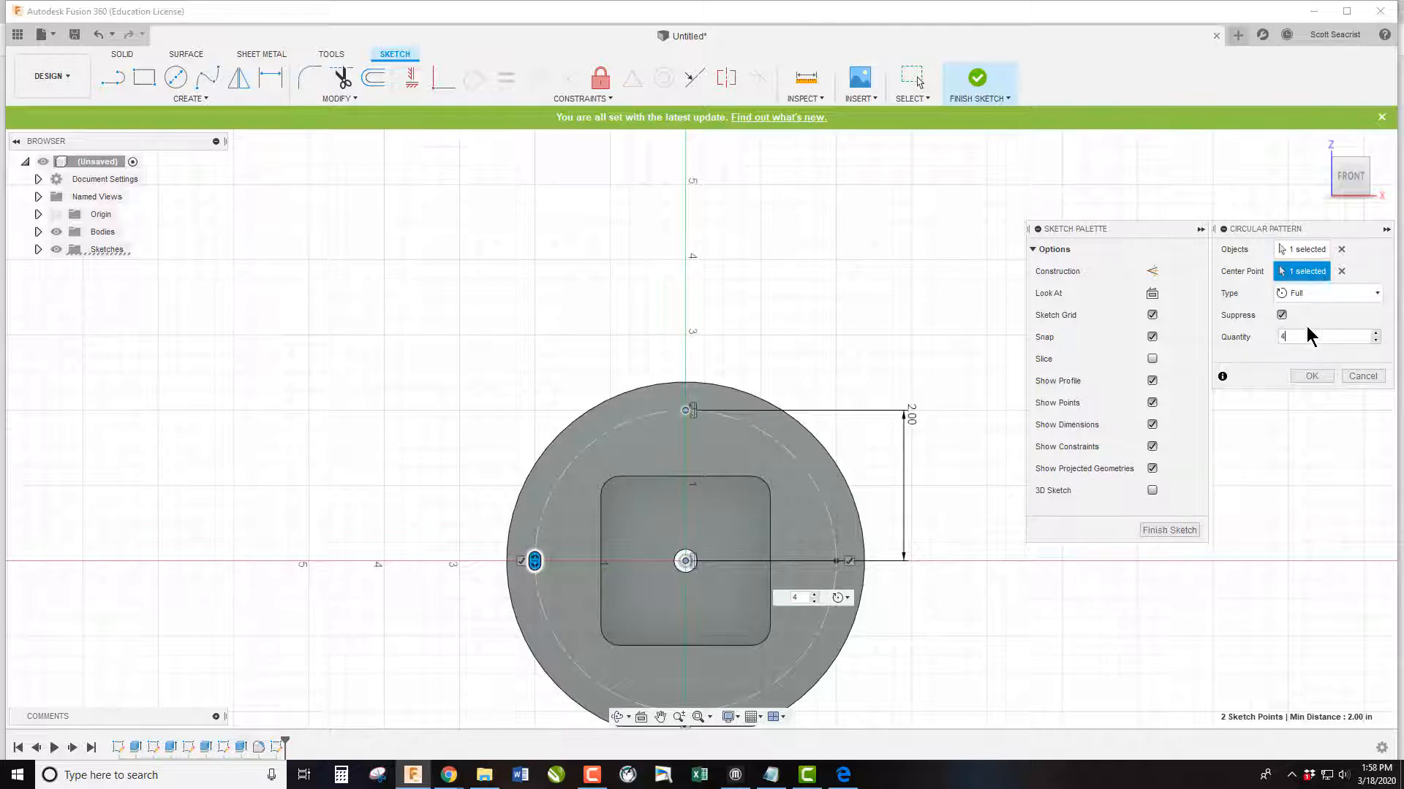
{"action": "left_click_drag", "start_coordinate": [1302, 336], "coordinate": [1215, 340]}
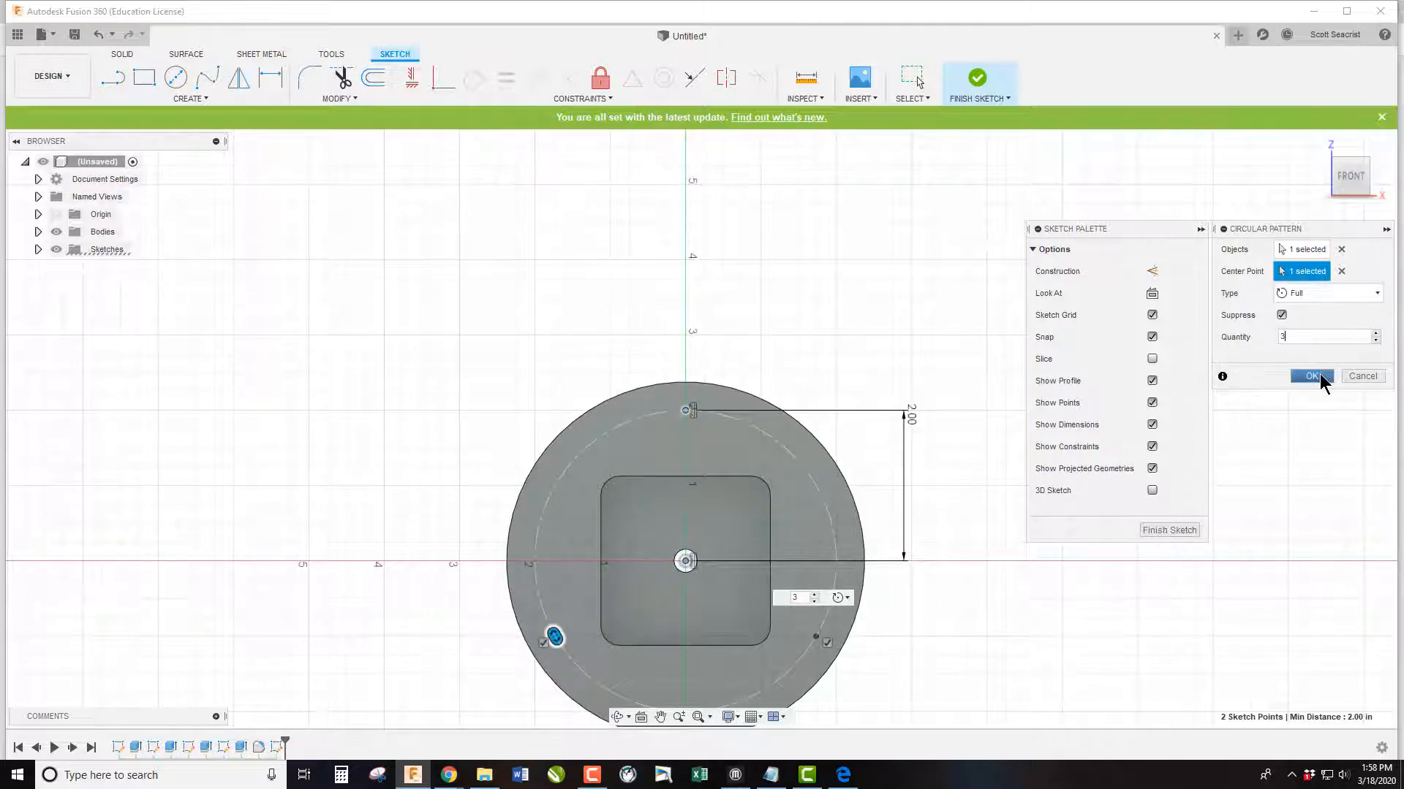
{"action": "left_click", "coordinate": [1312, 376]}
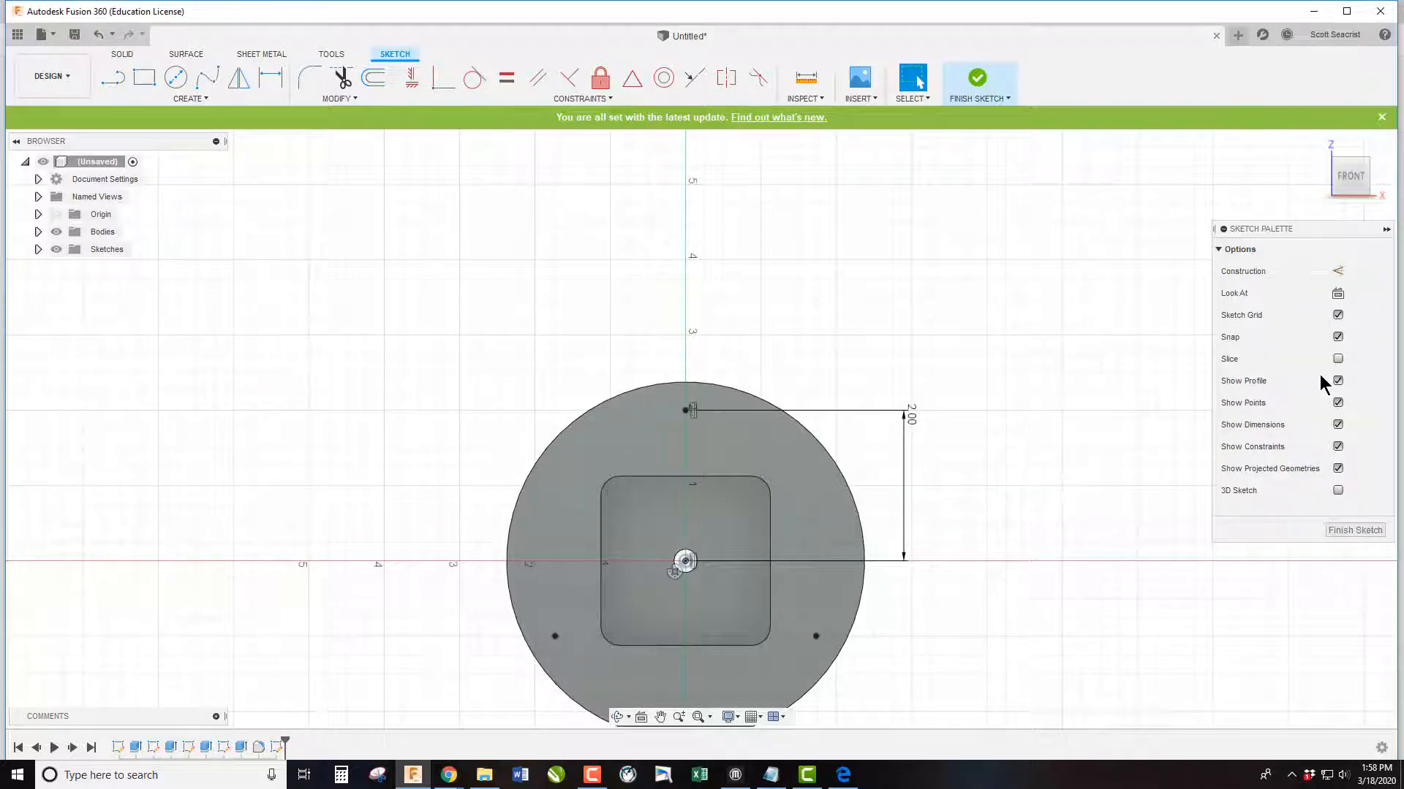
{"action": "left_click", "coordinate": [1345, 531]}
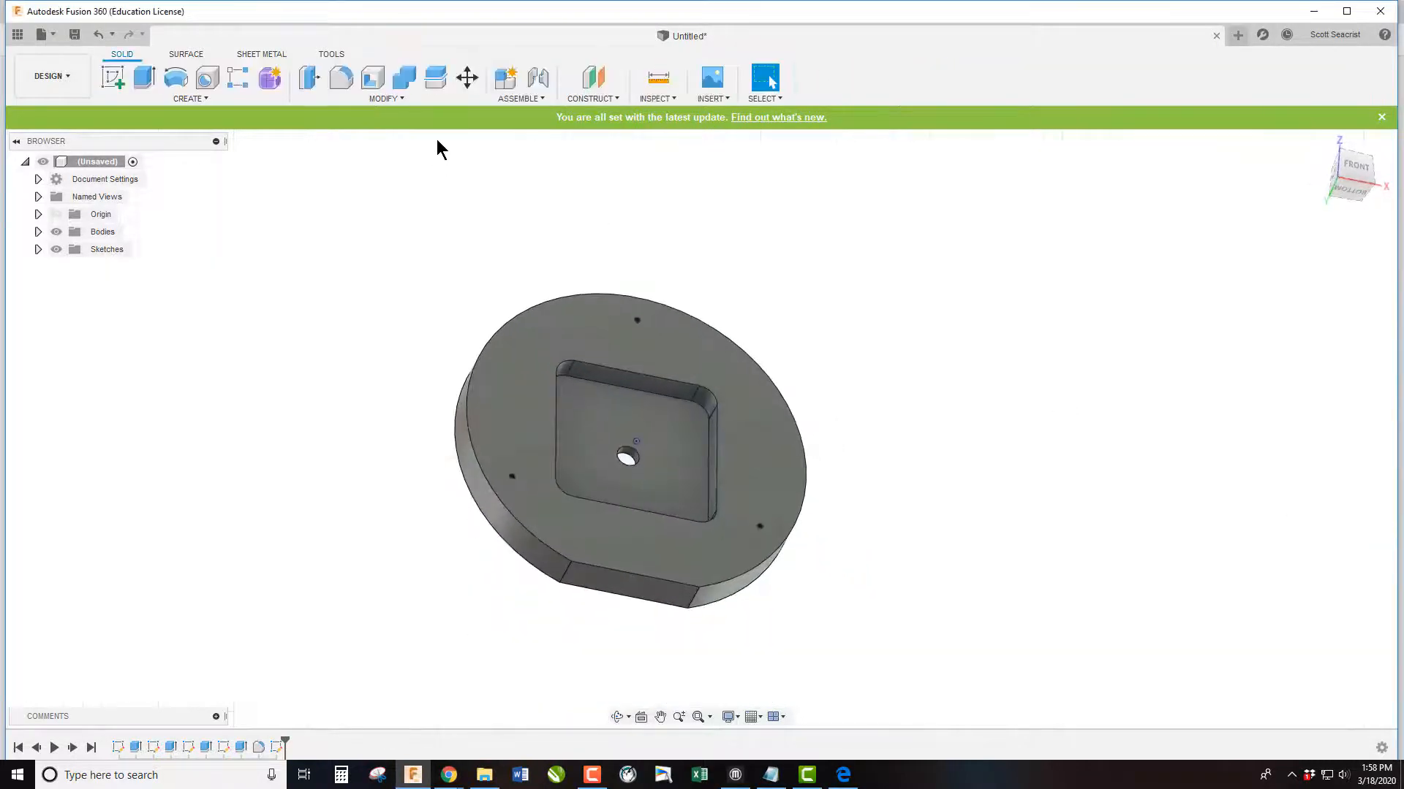
Start a Hole feature and place it on all three patterned sketch points of the disc's face
{"action": "left_click", "coordinate": [206, 80]}
{"action": "left_click", "coordinate": [637, 320]}
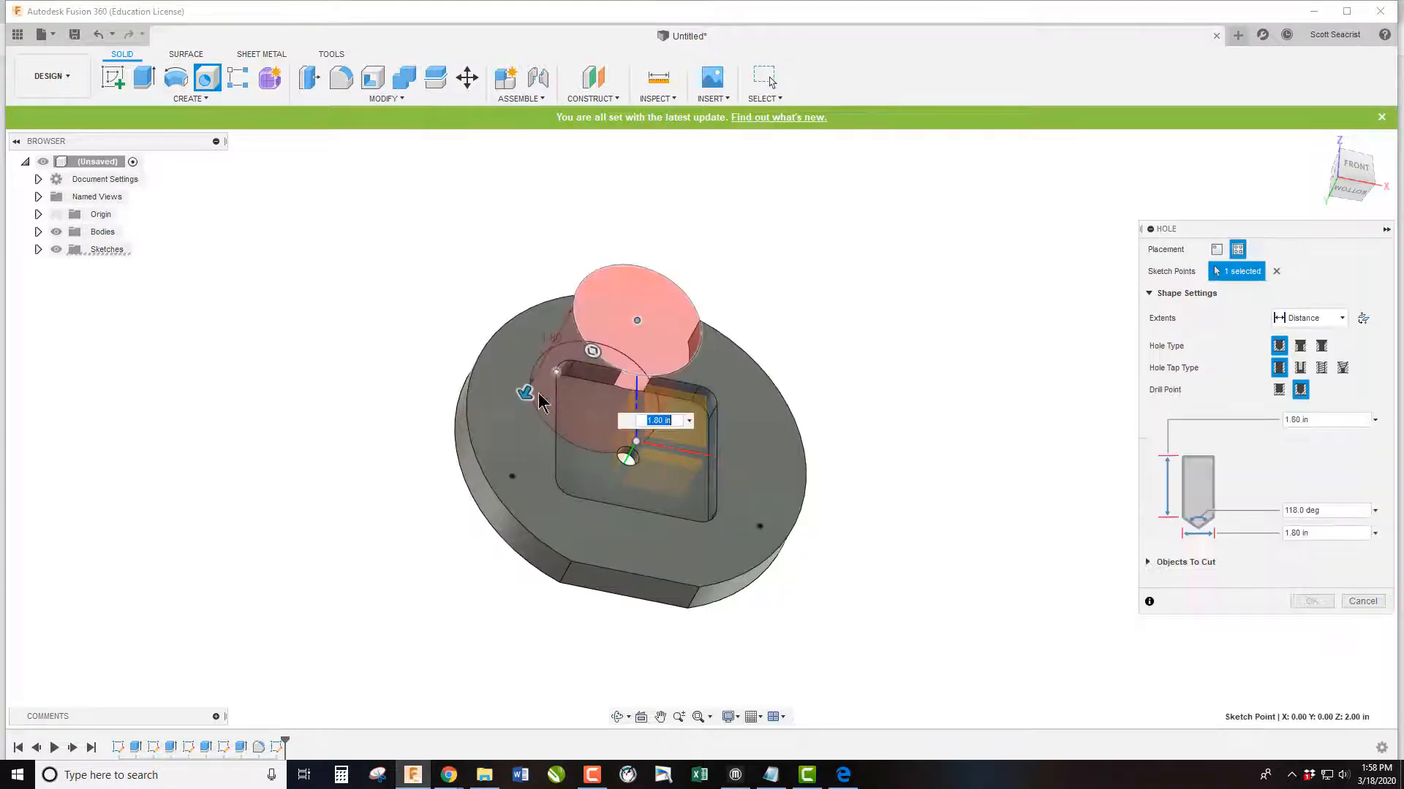
{"action": "left_click", "coordinate": [512, 476]}
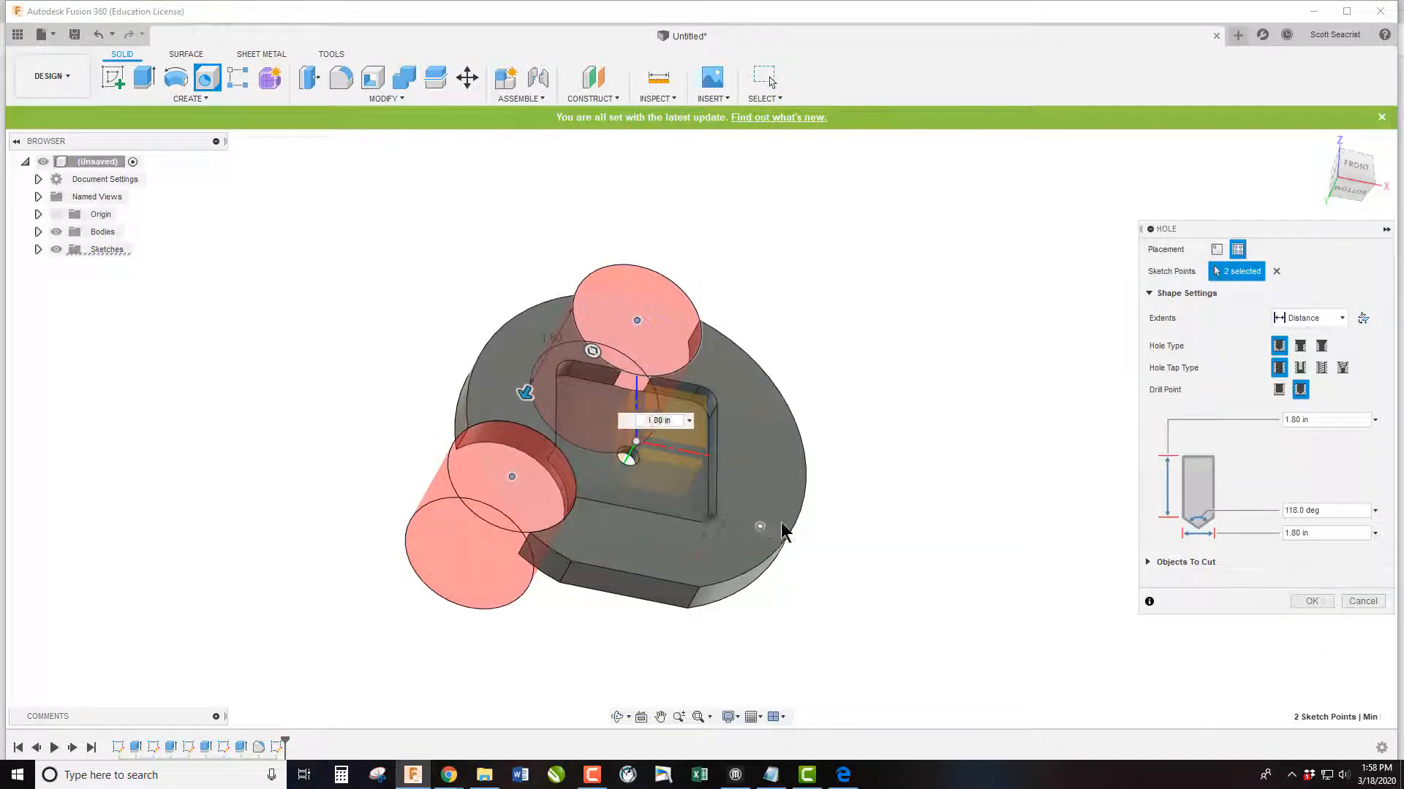
{"action": "left_click", "coordinate": [760, 527]}
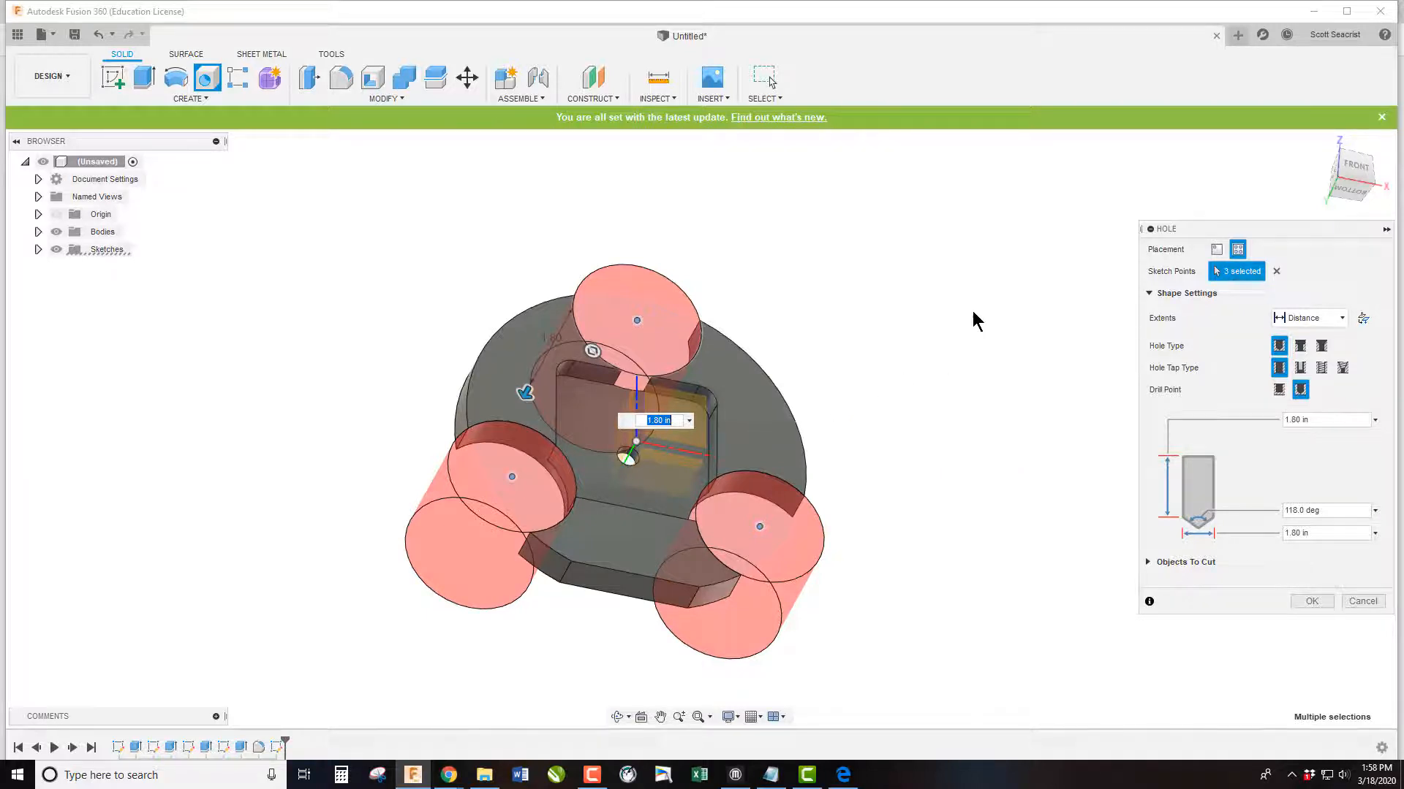
Make the three holes tapped with ANSI Unified threads, size 0.216(#12) in, and a depth of 0.35 in
{"action": "left_click", "coordinate": [1322, 367]}
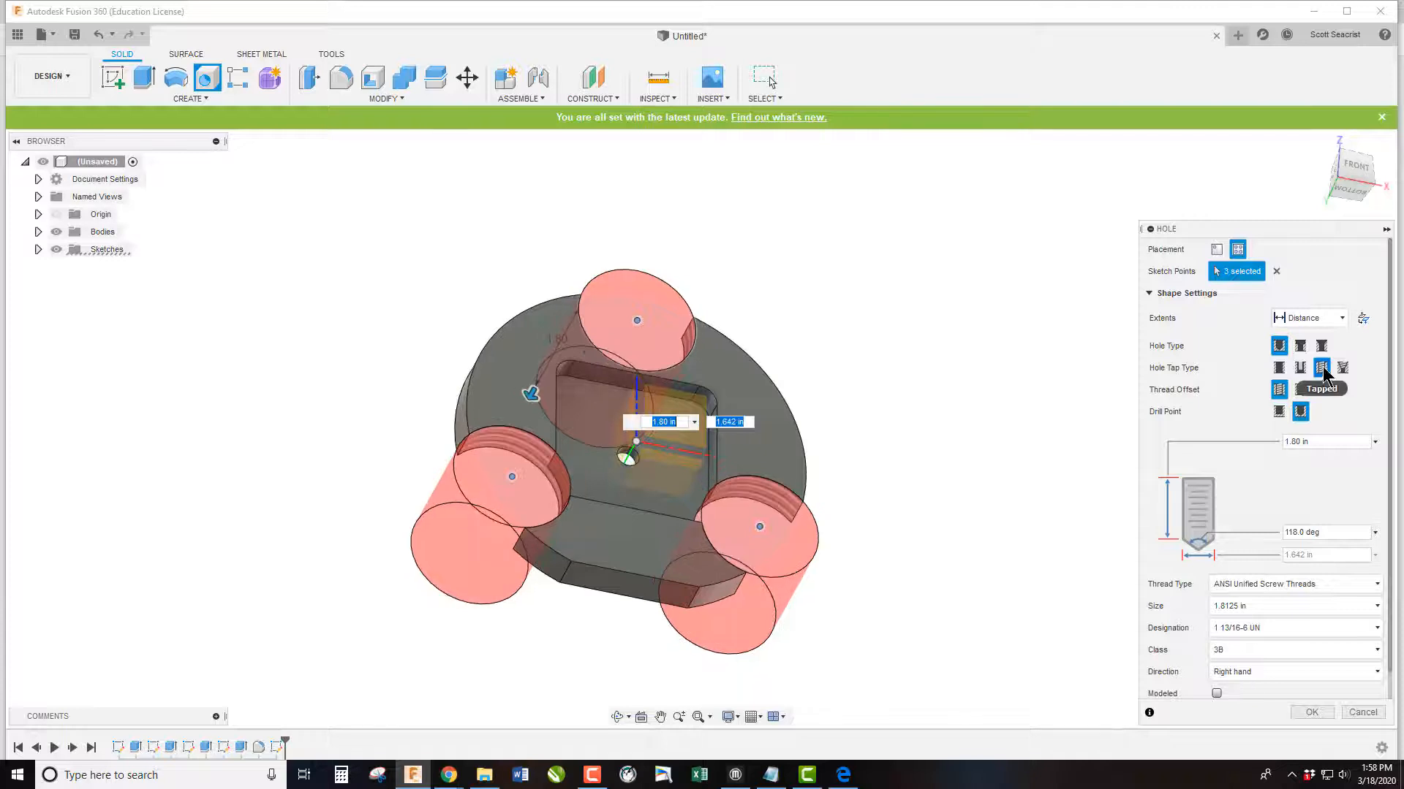
{"action": "left_click", "coordinate": [1310, 602]}
{"action": "scroll", "coordinate": [1280, 662], "scroll_direction": "up", "scroll_amount": 5}
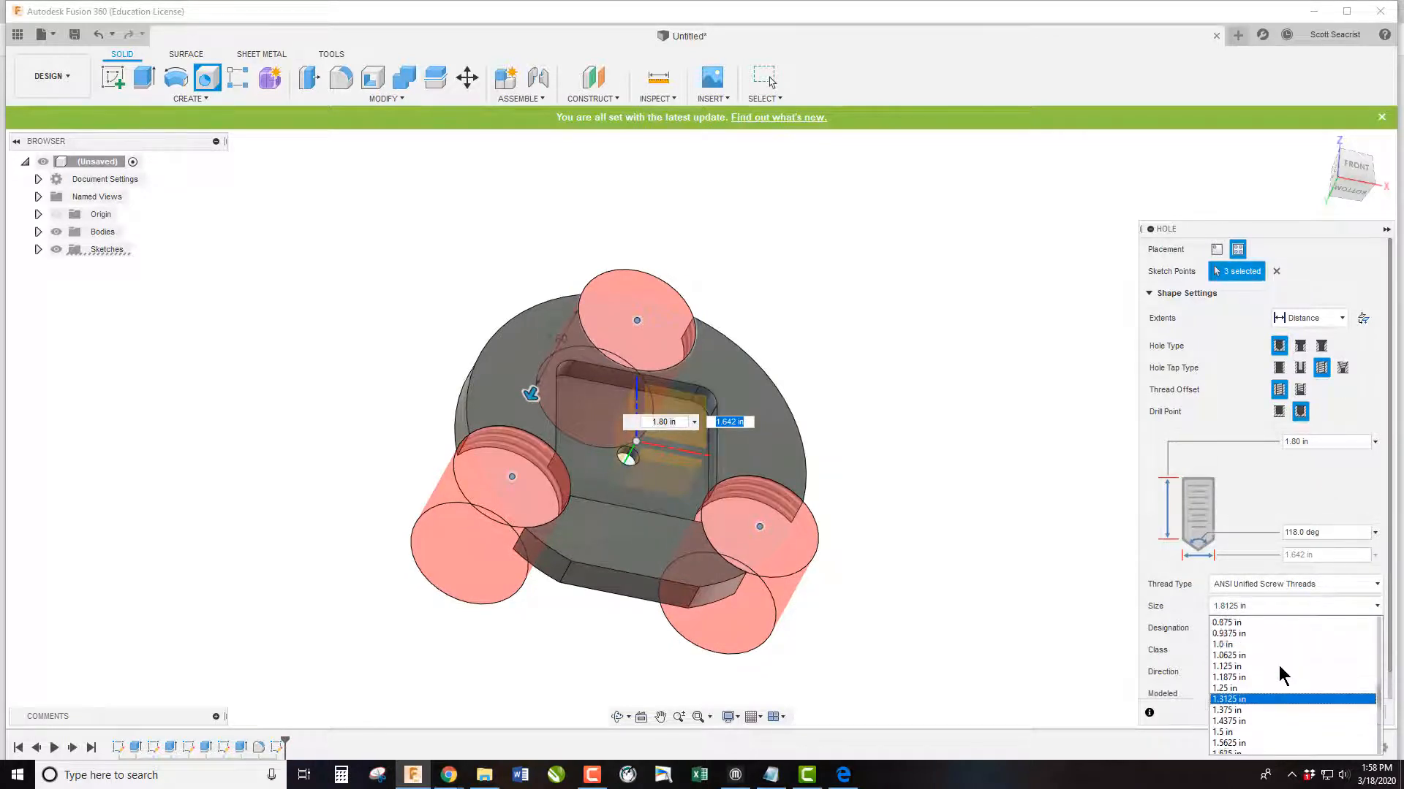
{"action": "scroll", "coordinate": [1279, 665], "scroll_direction": "up", "scroll_amount": 1}
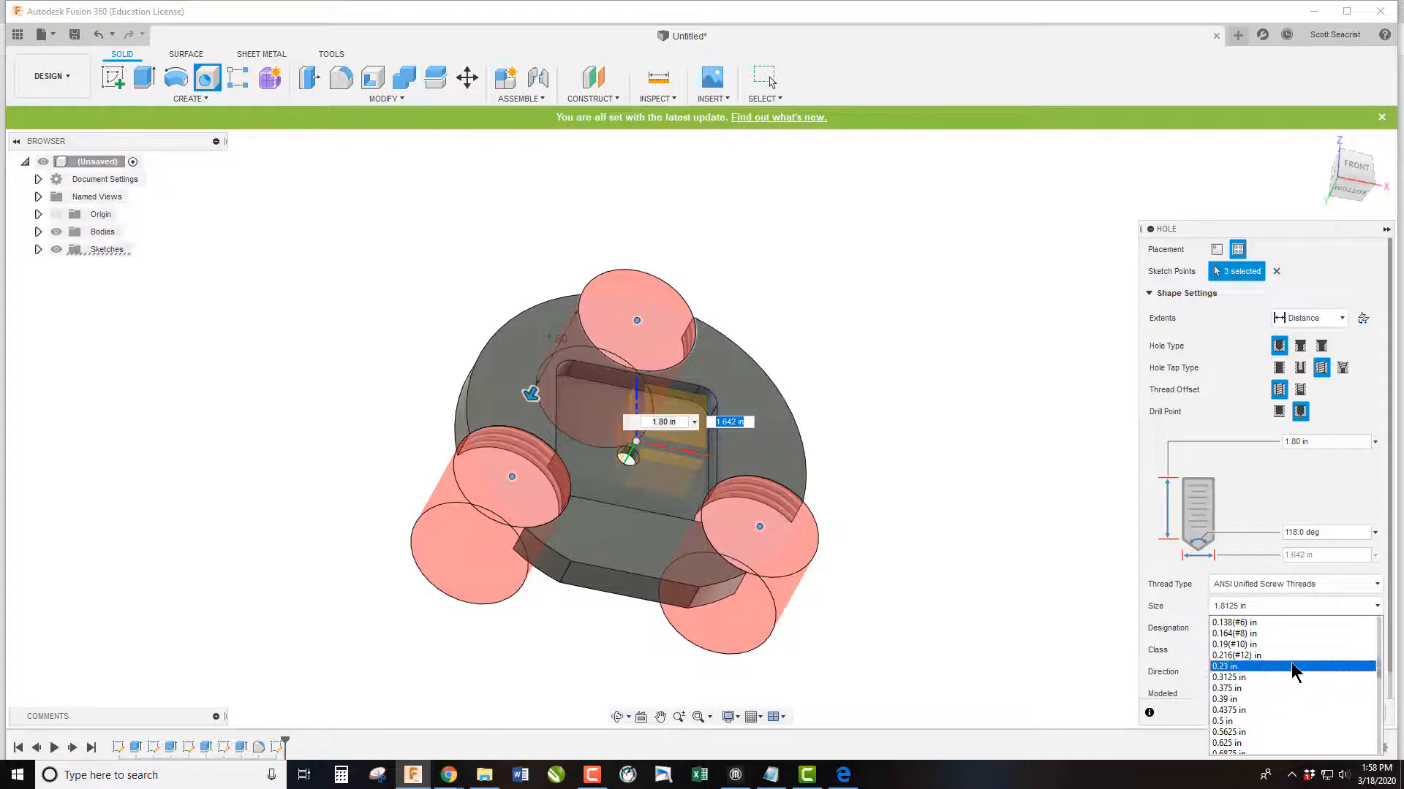
{"action": "left_click", "coordinate": [1244, 655]}
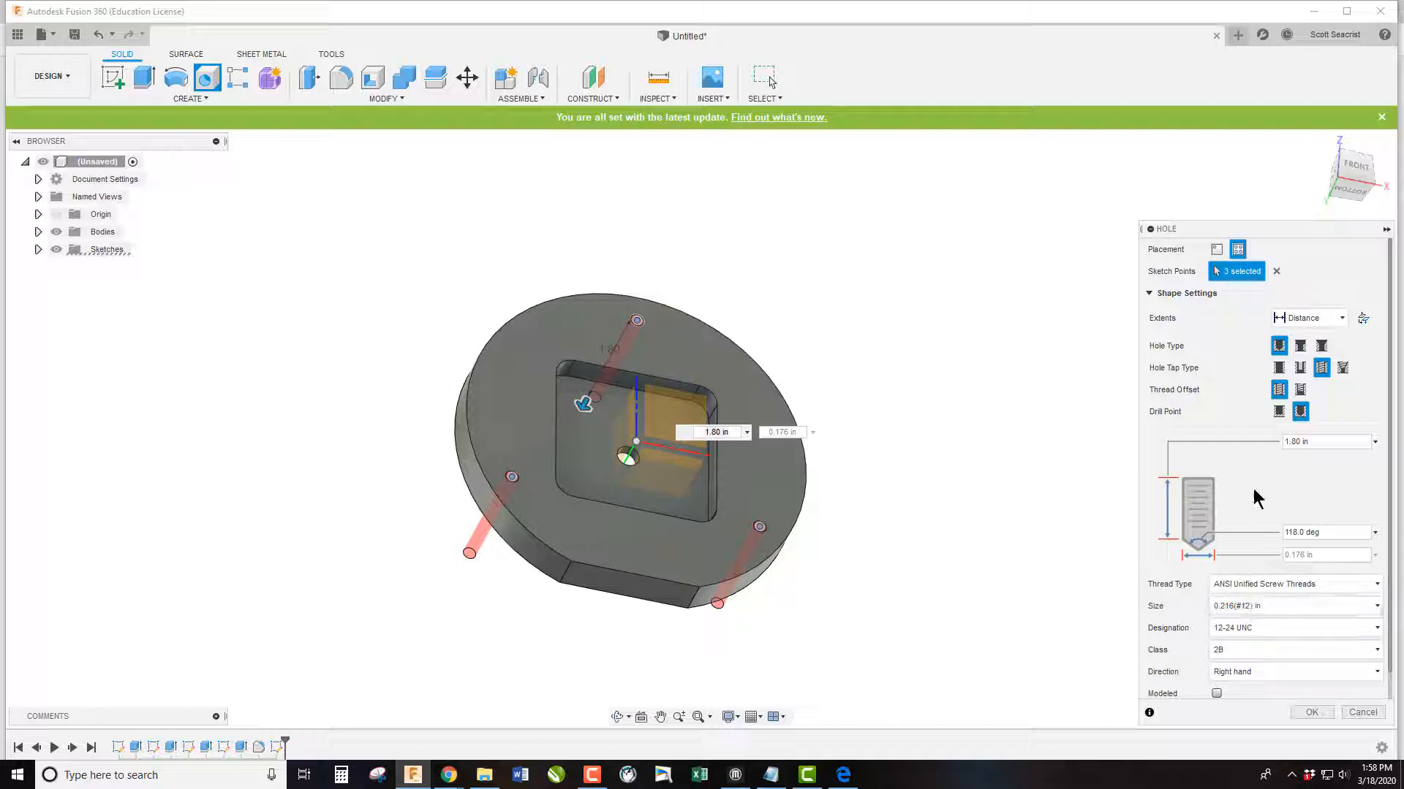
{"action": "left_click", "coordinate": [1324, 440]}
{"action": "type", "text": ".35"}
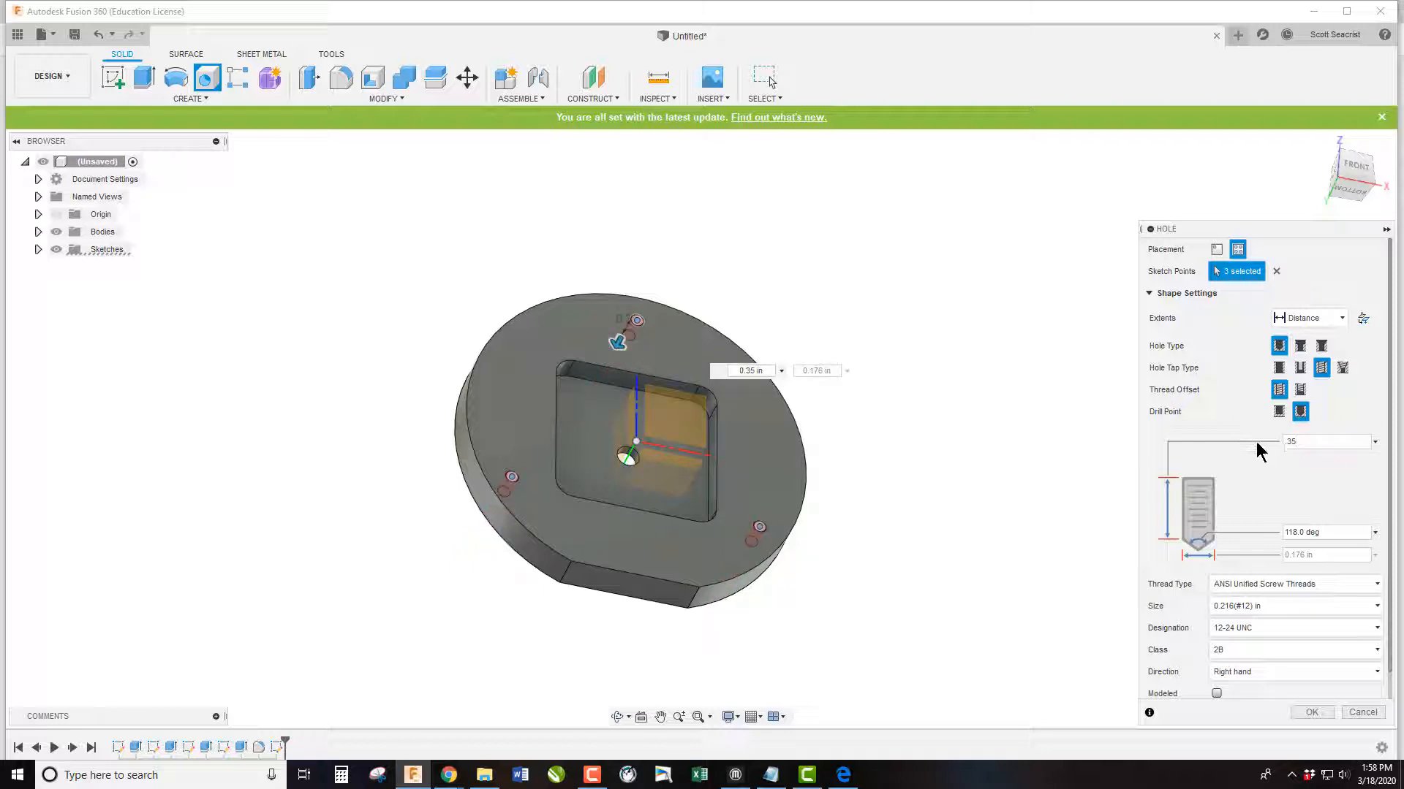
{"action": "left_click", "coordinate": [1308, 712]}
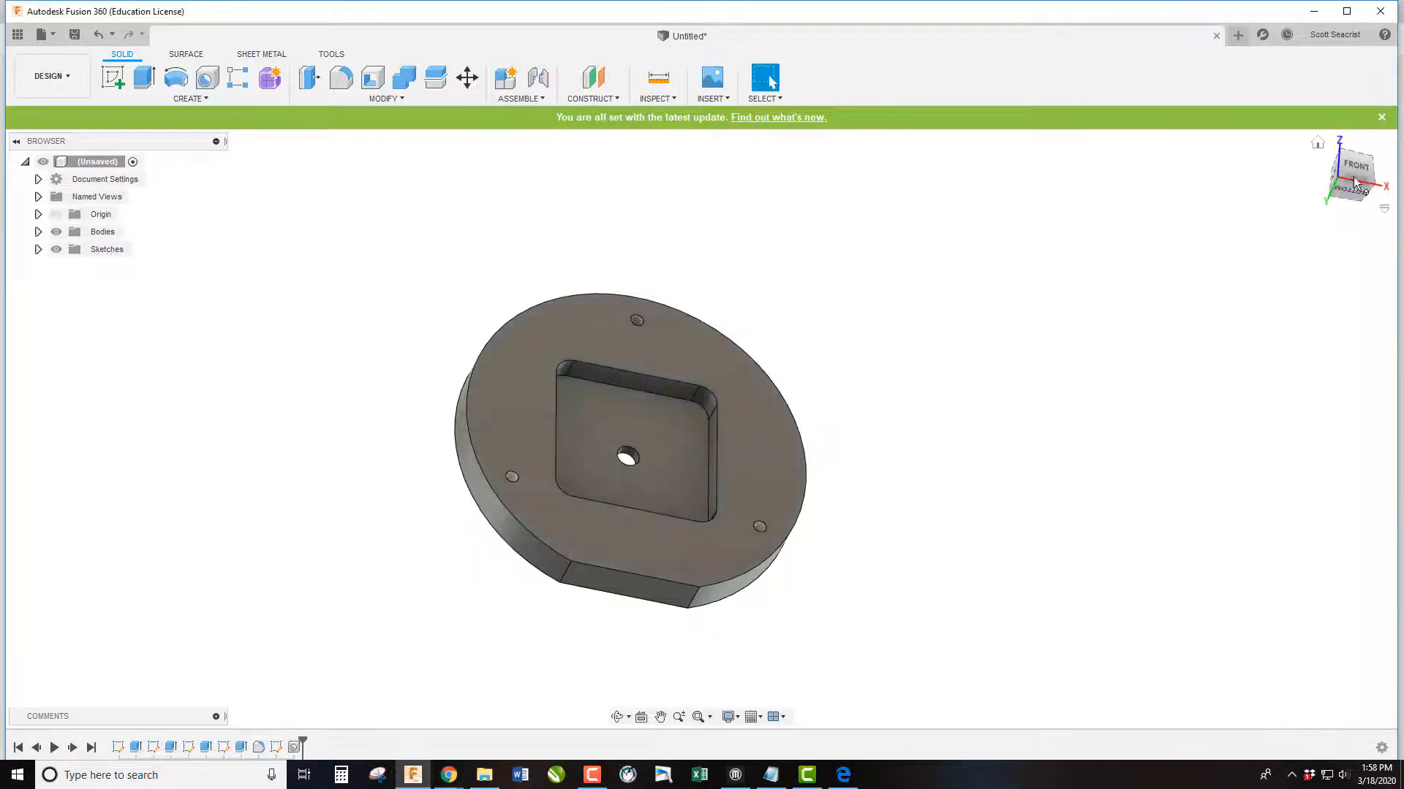
Save the design under the name Clock-Front followed by a hyphen and the author's surname
{"action": "mouse_move", "coordinate": [1334, 176]}
{"action": "left_mouse_down"}
{"action": "mouse_move", "coordinate": [1209, 191]}
{"action": "mouse_move", "coordinate": [1272, 188]}
{"action": "left_mouse_up"}
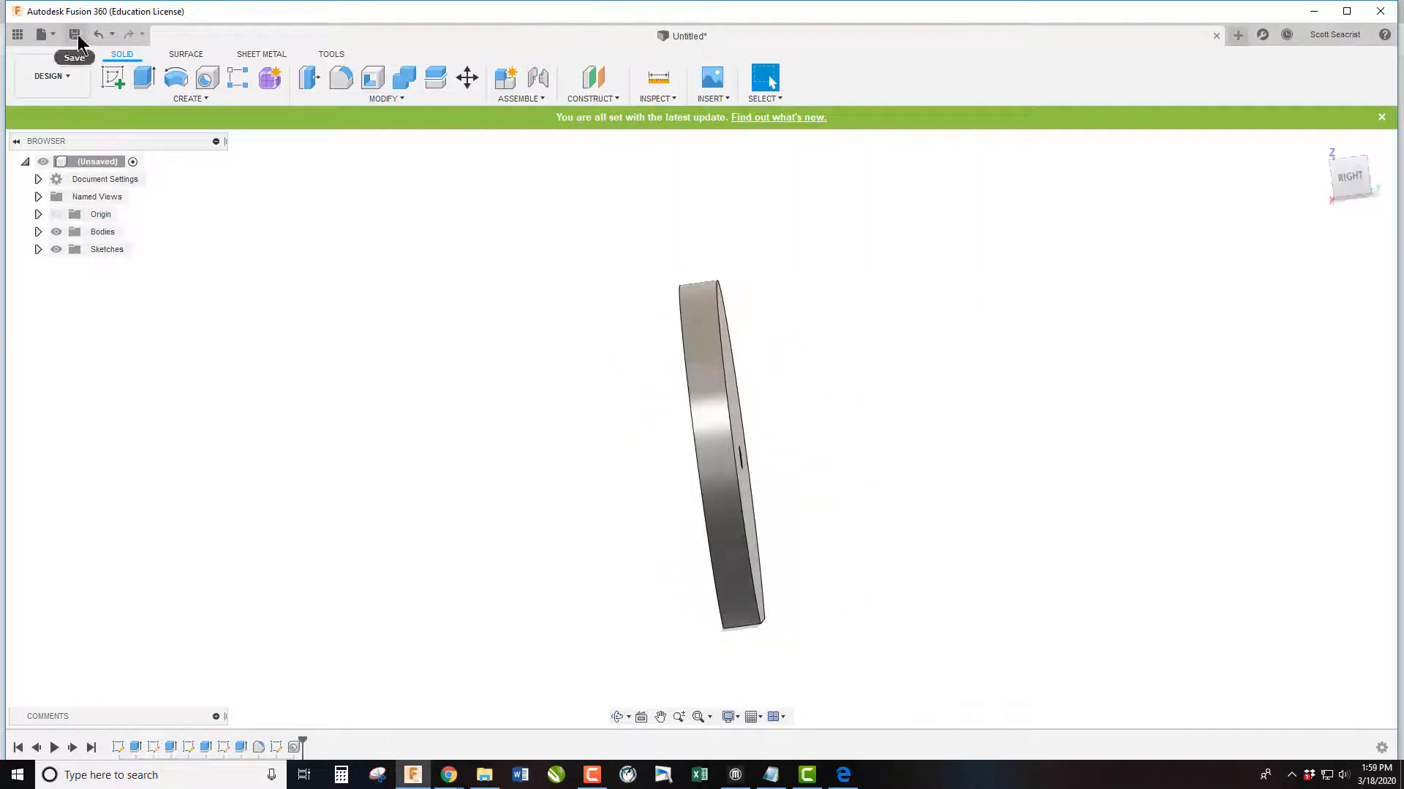
{"action": "left_click", "coordinate": [75, 35]}
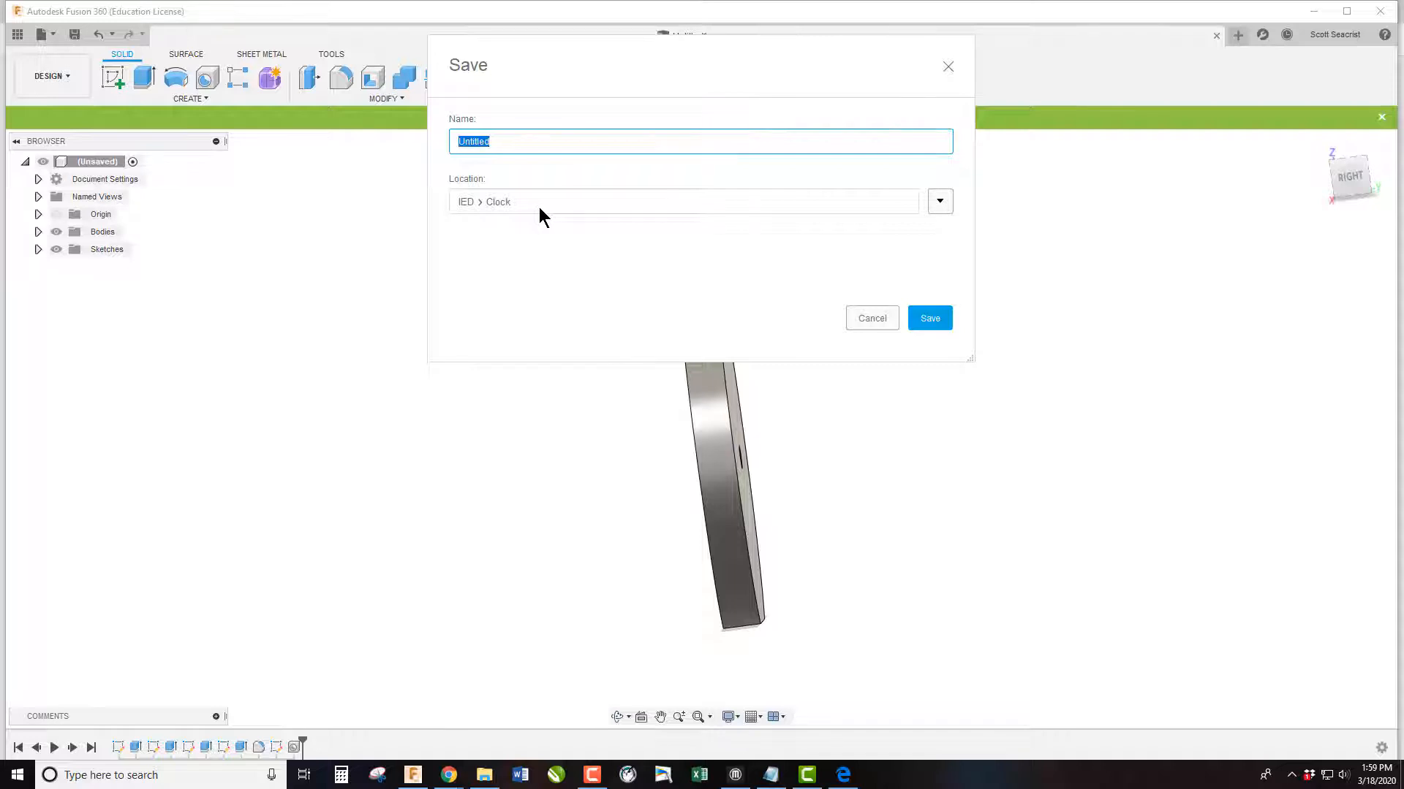
{"action": "type", "text": "Th"}
{"action": "key", "text": "BackSpace"}
{"action": "key", "text": "BackSpace"}
{"action": "type", "text": "Clock Fr"}
{"action": "key", "text": "BackSpace"}
{"action": "key", "text": "BackSpace"}
{"action": "key", "text": "BackSpace"}
{"action": "type", "text": "Front.Seacris"}
{"action": "key", "text": "BackSpace"}
{"action": "type", "text": "--"}
{"action": "left_click", "coordinate": [942, 322]}
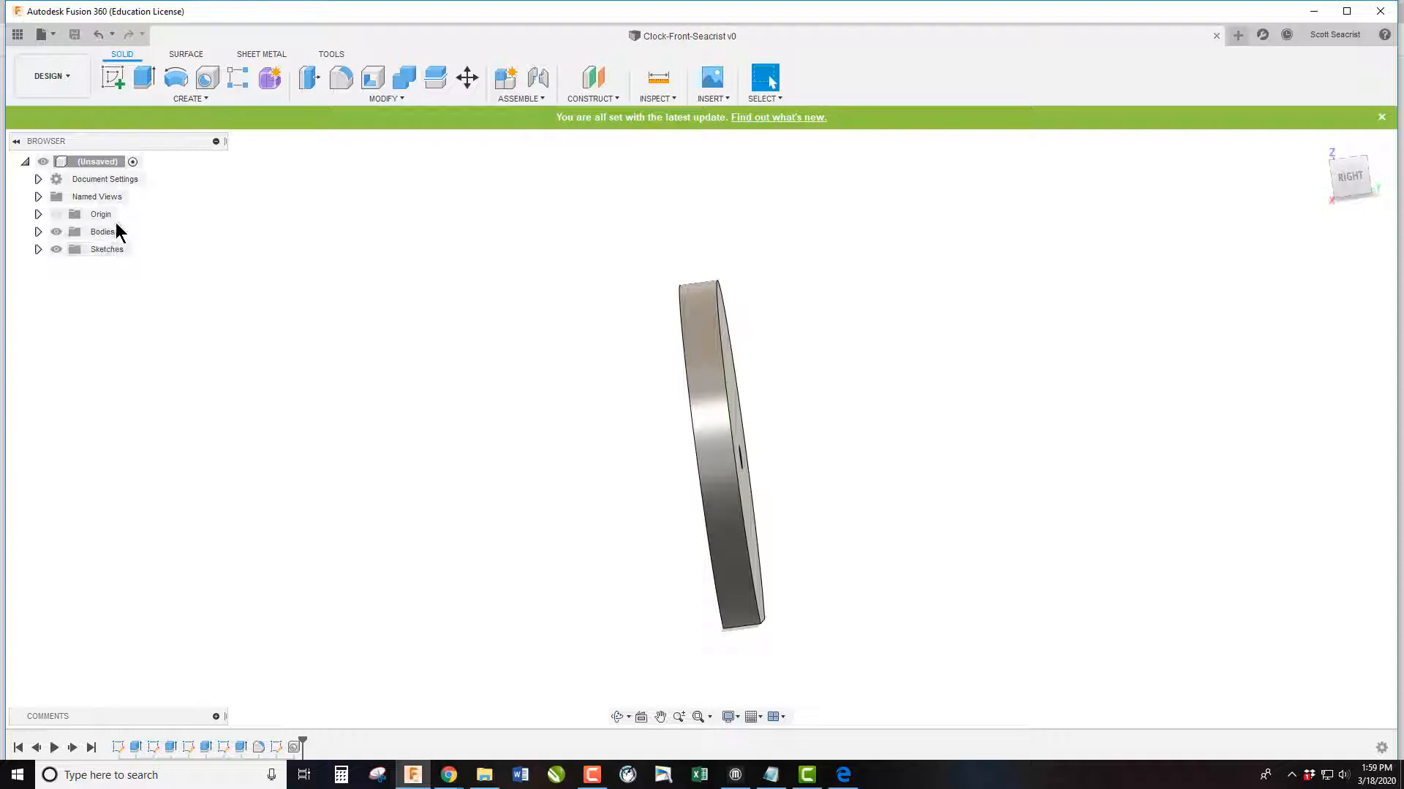
Create a new design and start a sketch on its front plane
{"action": "left_click", "coordinate": [41, 33]}
{"action": "left_click", "coordinate": [76, 64]}
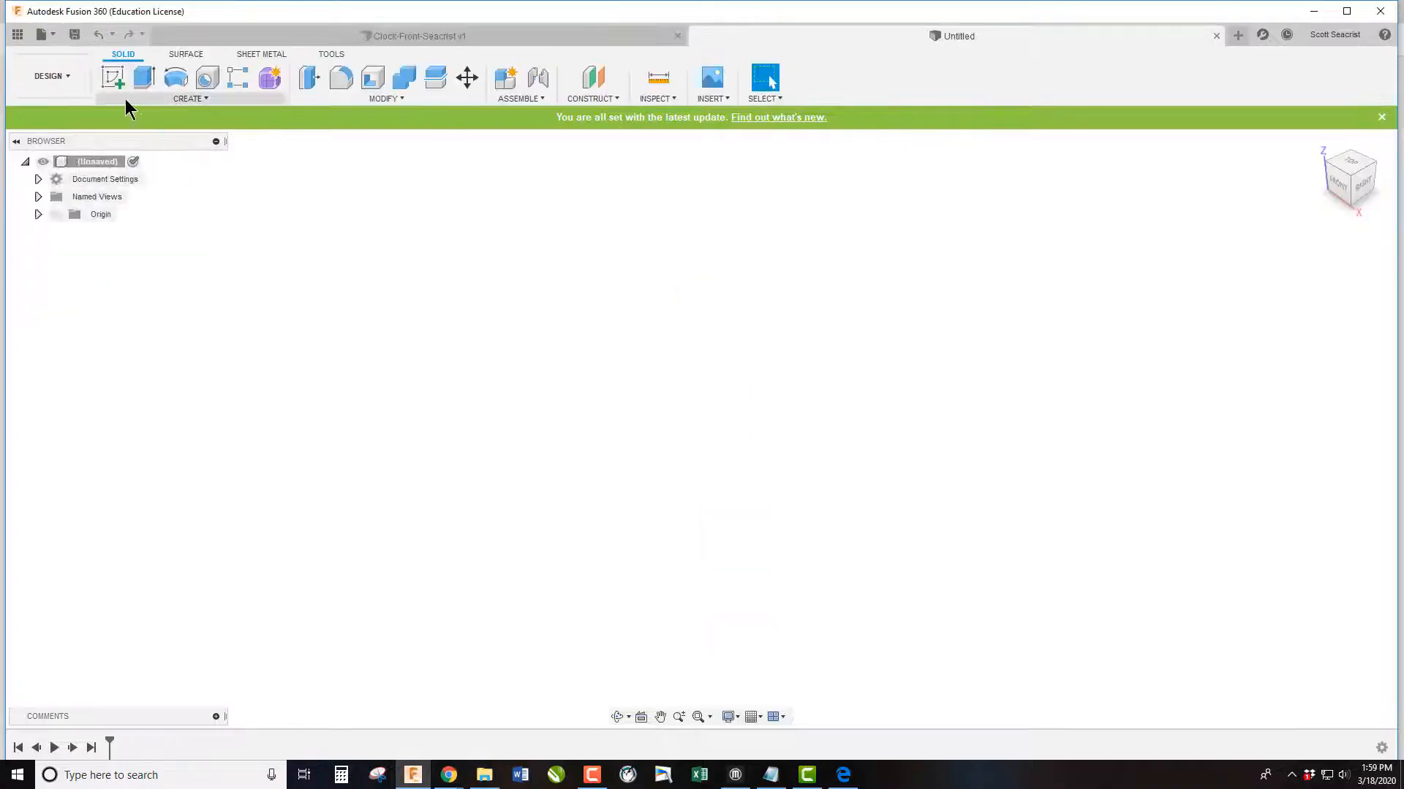
{"action": "left_click", "coordinate": [113, 76]}
{"action": "left_click", "coordinate": [728, 409]}
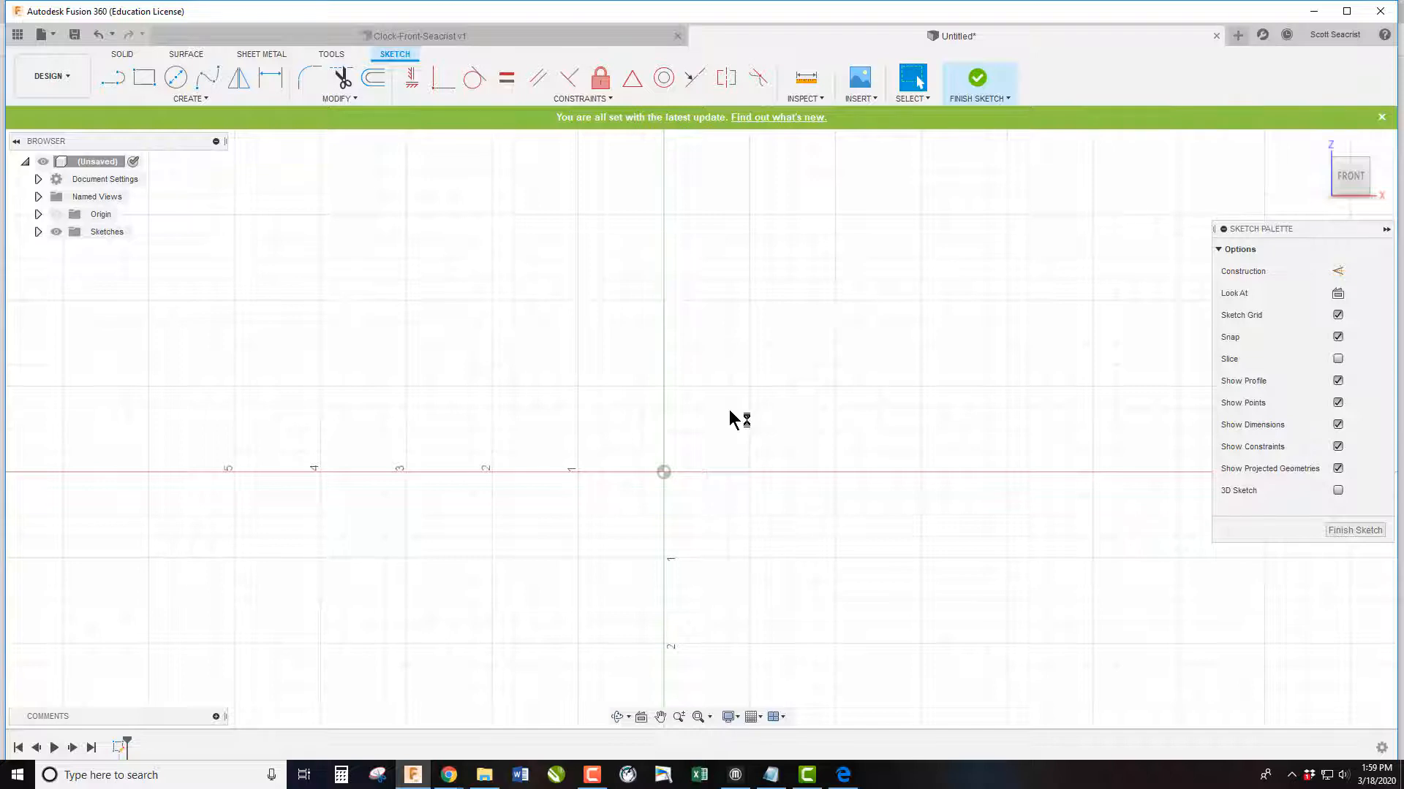
Sketch a 4.75 in diameter circle centred on the origin
{"action": "left_click", "coordinate": [176, 77]}
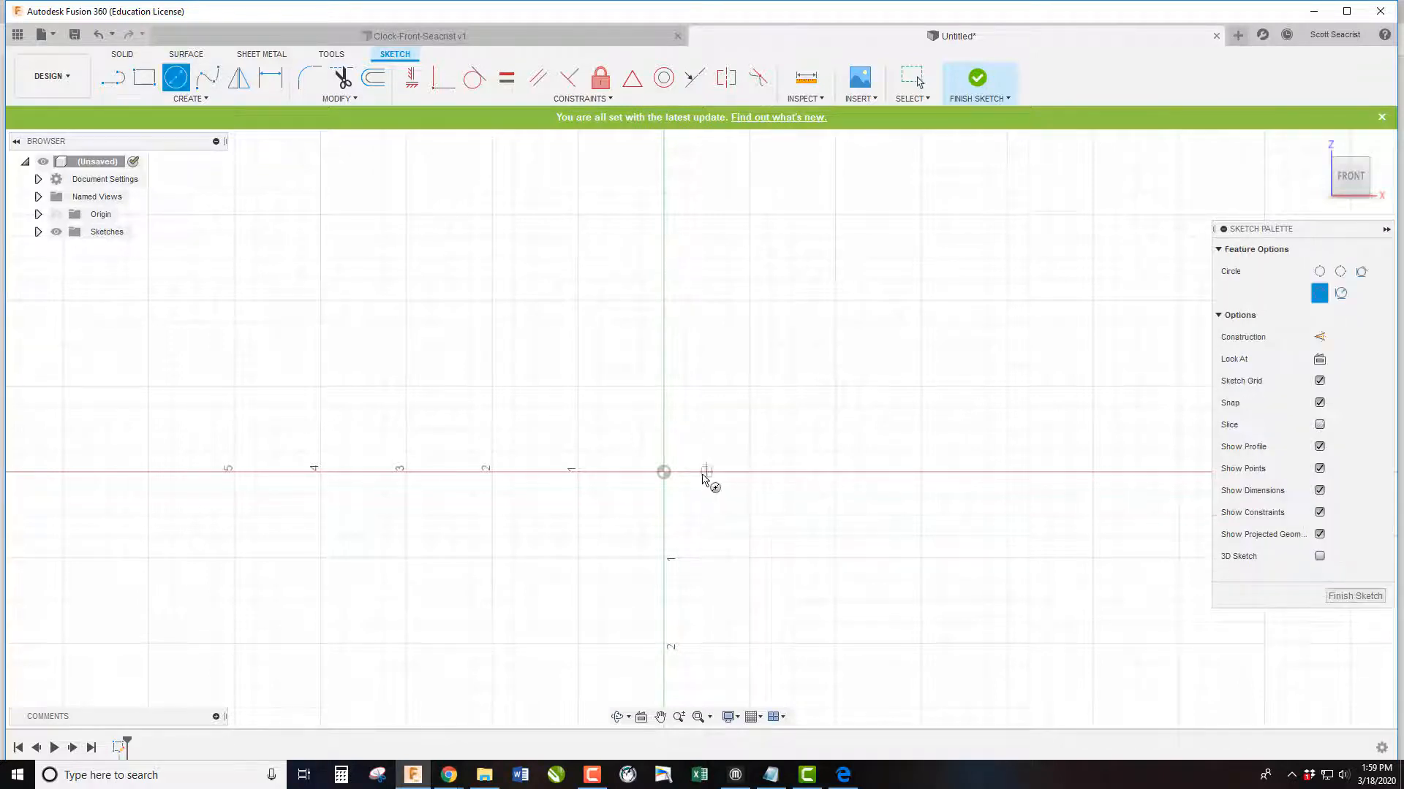
{"action": "left_click", "coordinate": [663, 473]}
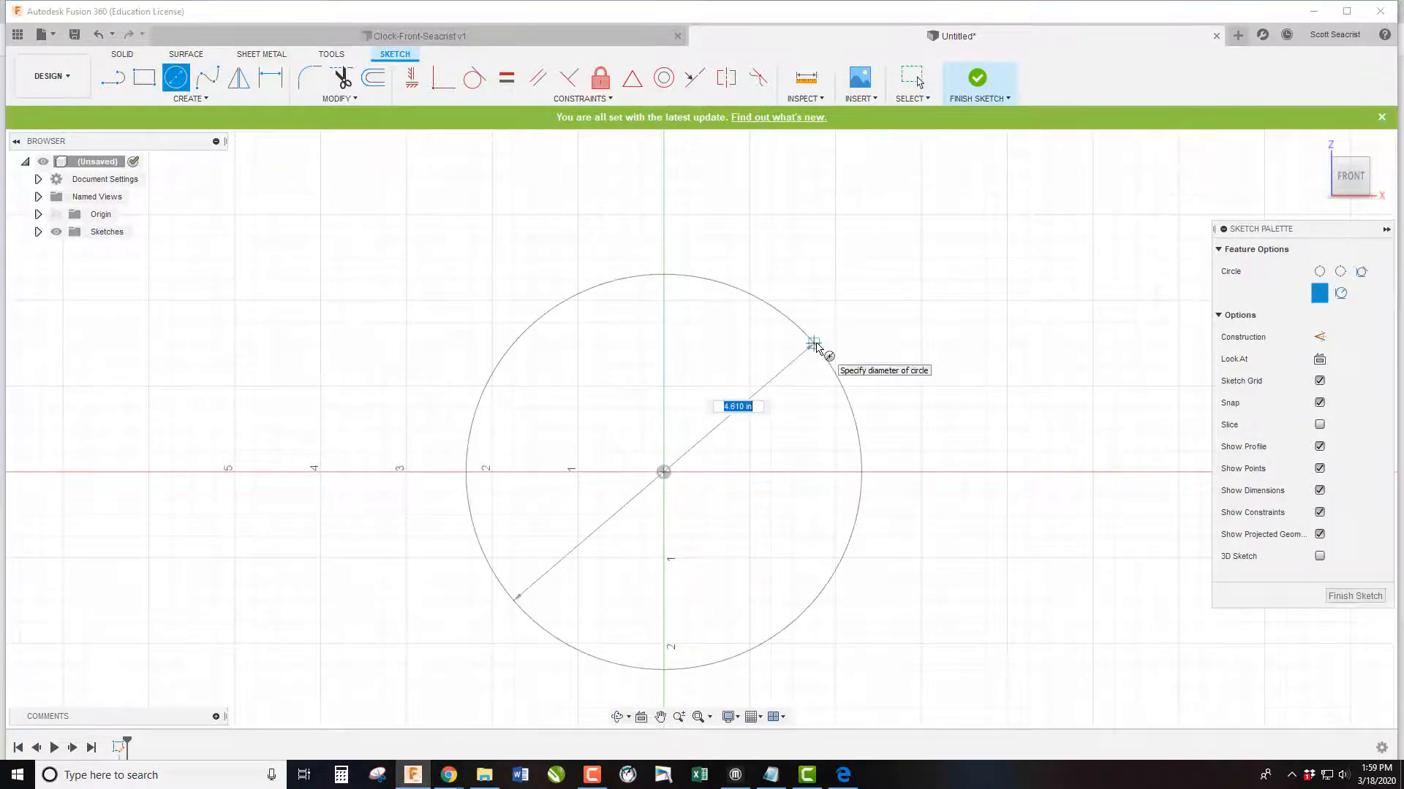
{"action": "type", "text": "4.75"}
{"action": "key", "text": "Return"}
{"action": "key", "text": "Escape"}
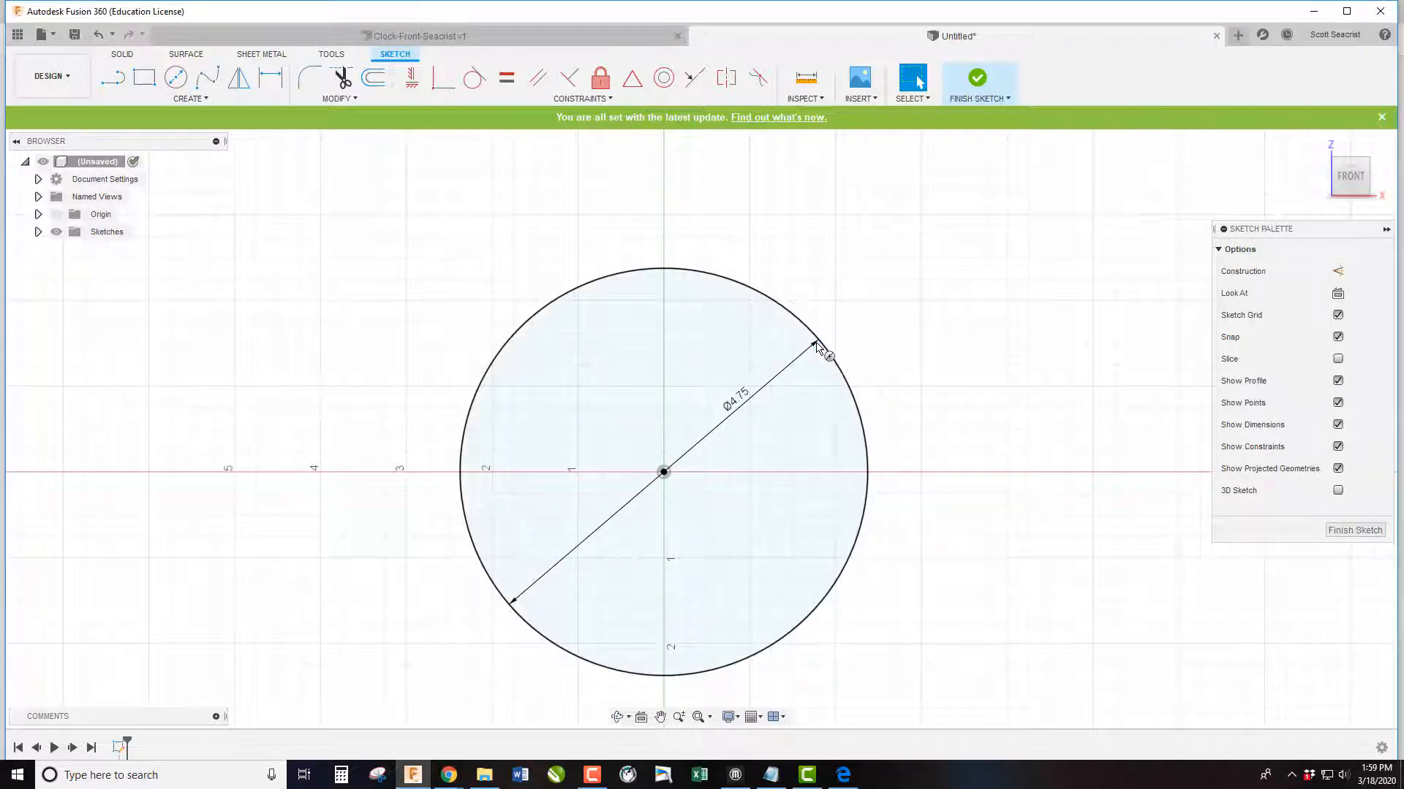
Extrude the circle 0.5 in as a new body to form the disc
{"action": "left_click", "coordinate": [818, 350]}
{"action": "key", "text": "e"}
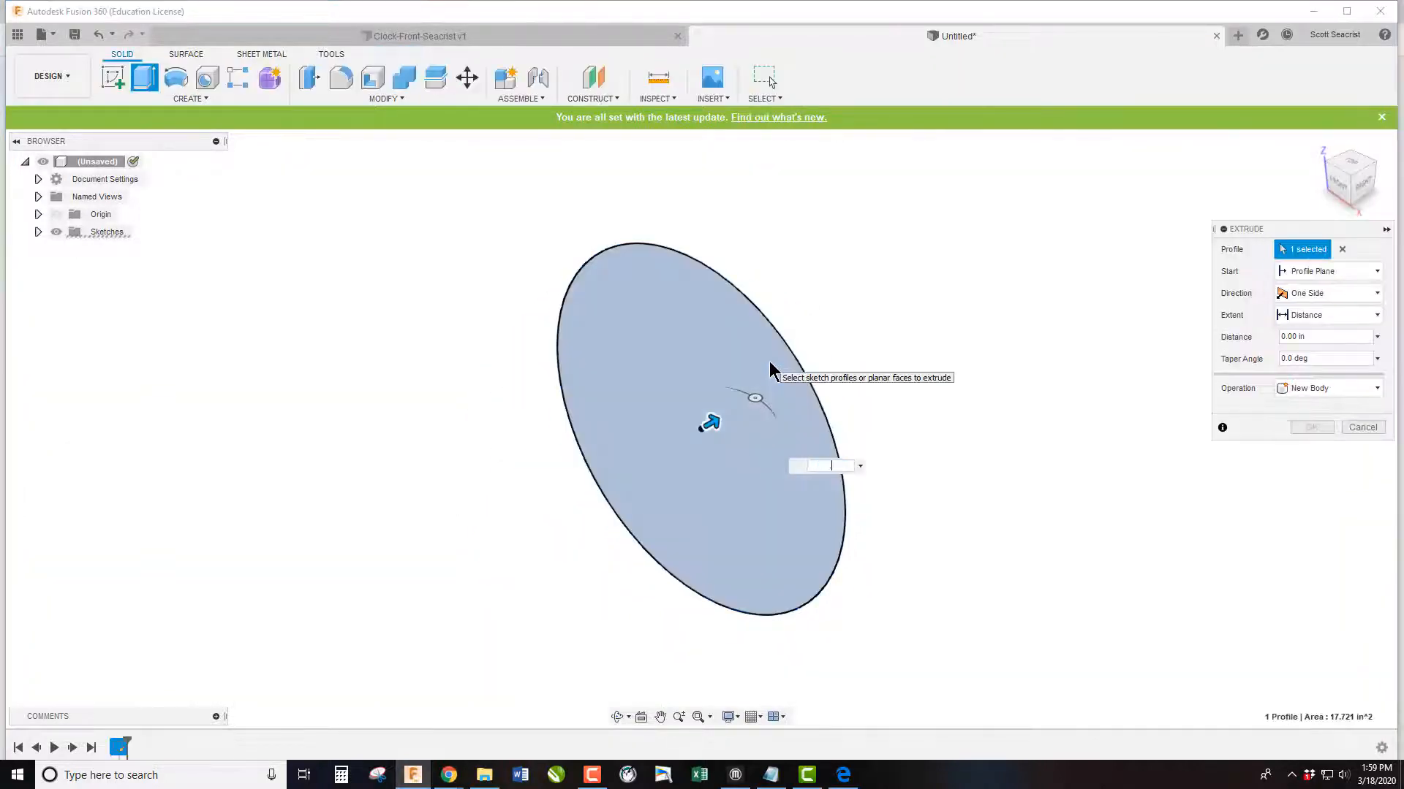
{"action": "type", "text": ".5"}
{"action": "key", "text": "Return"}
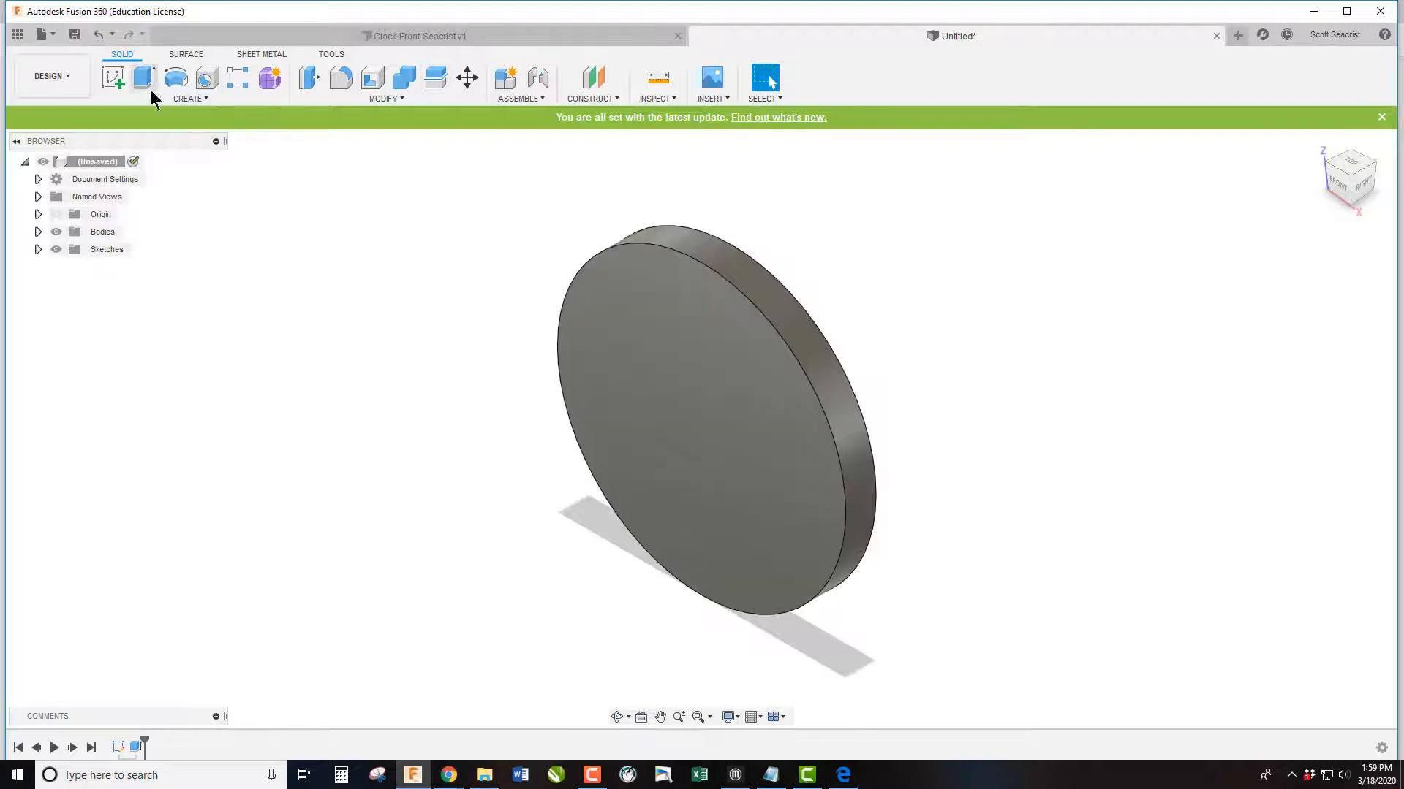
Sketch a 2.25 by 2.25 in centre rectangle about the origin on the disc's front face
{"action": "left_click", "coordinate": [115, 79]}
{"action": "left_click", "coordinate": [764, 394]}
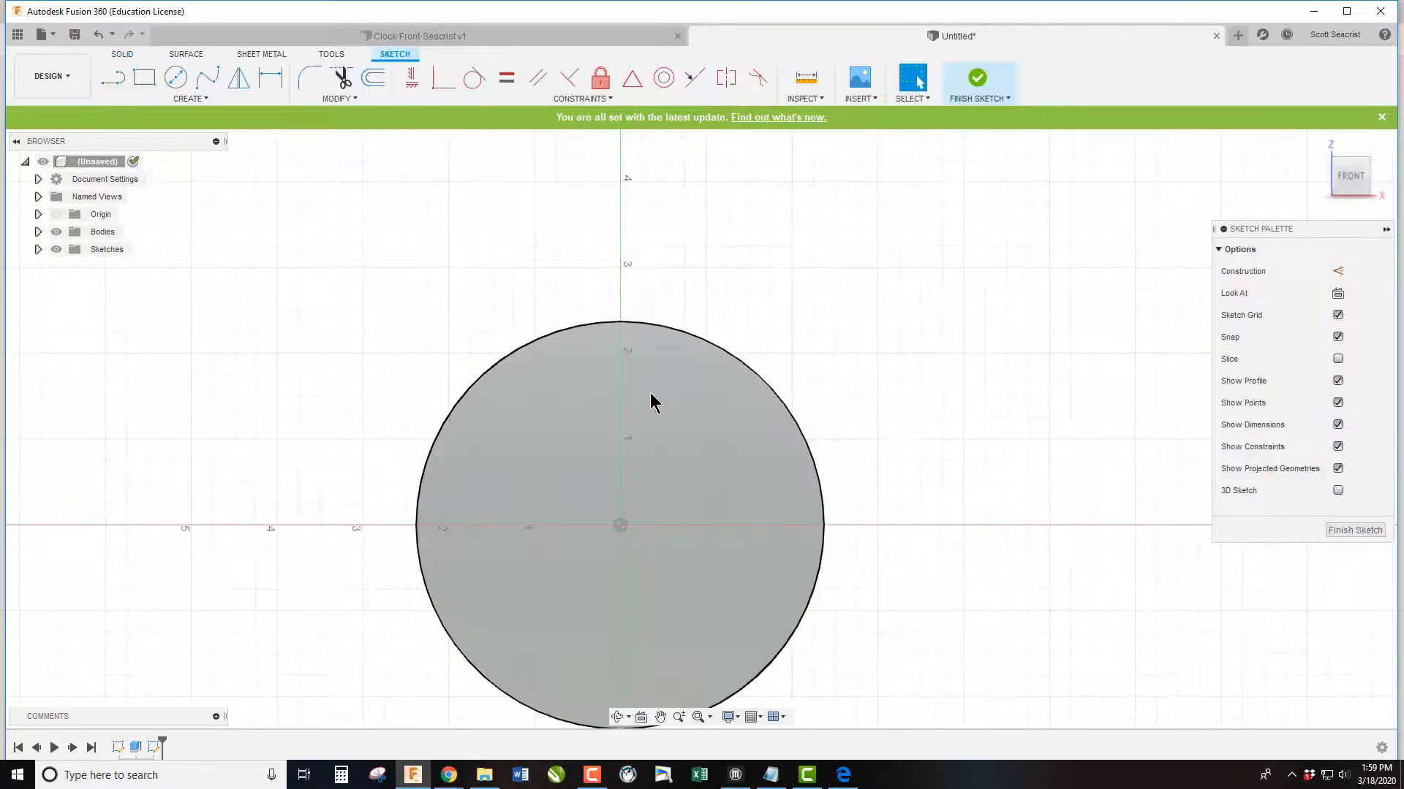
{"action": "left_click", "coordinate": [144, 77]}
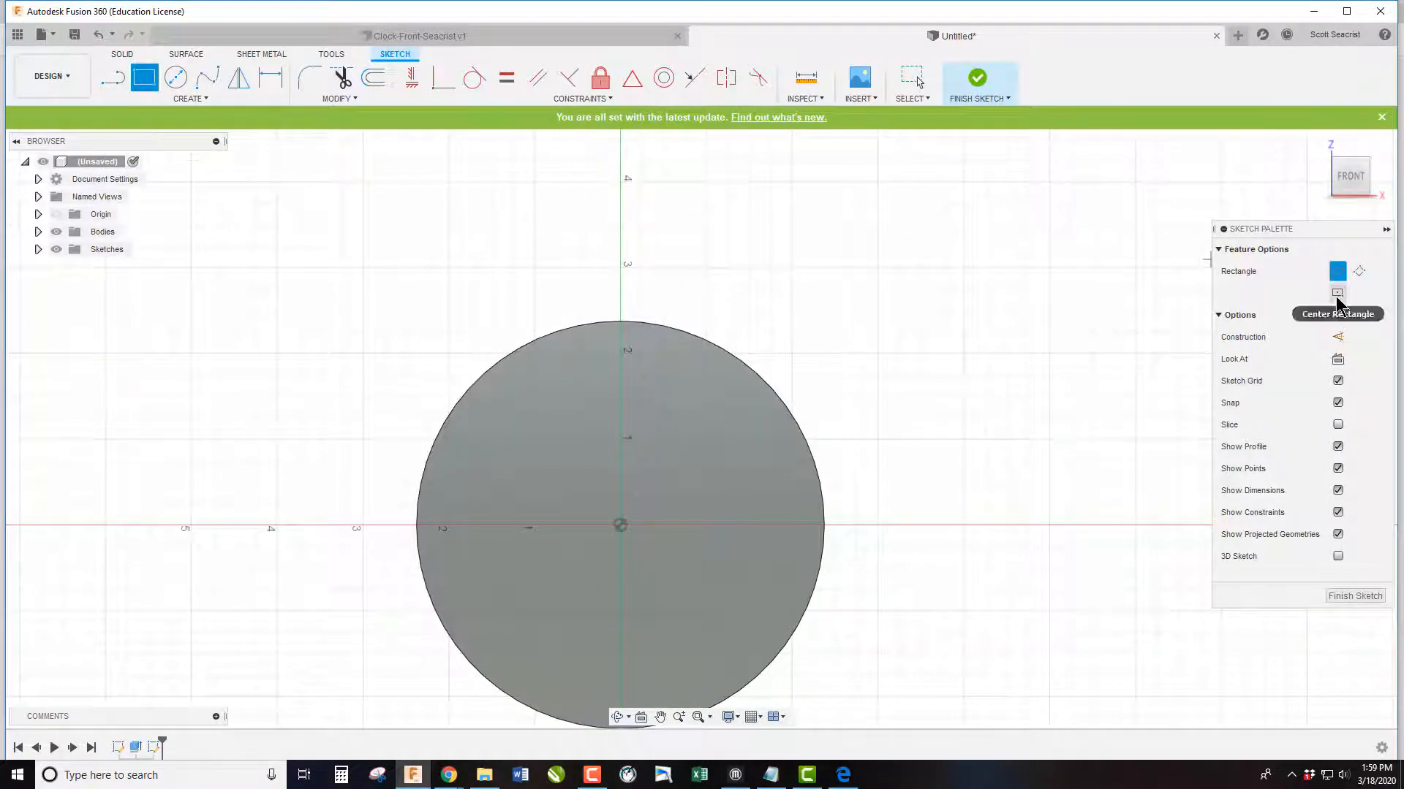
{"action": "left_click", "coordinate": [620, 526]}
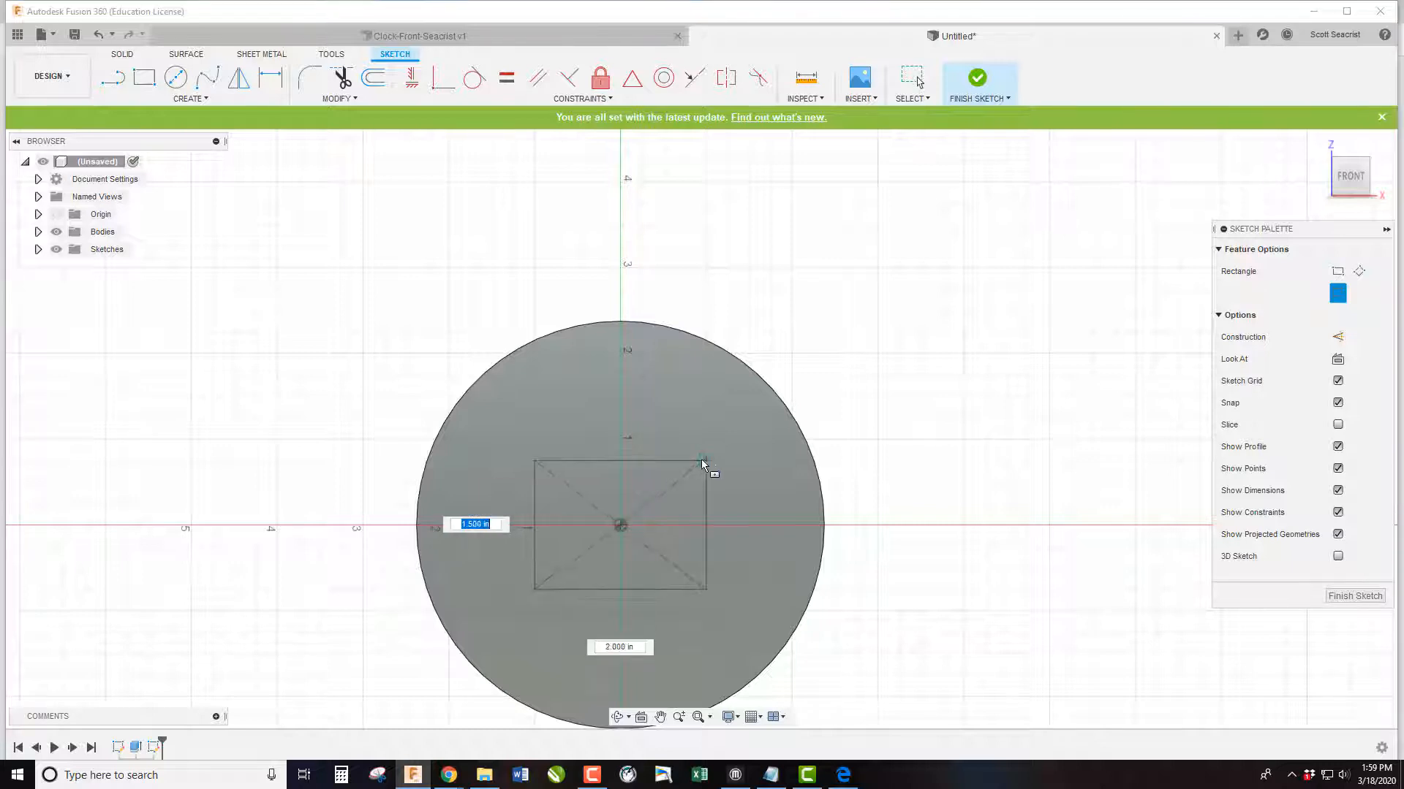
{"action": "type", "text": "2.25"}
{"action": "key", "text": "Tab"}
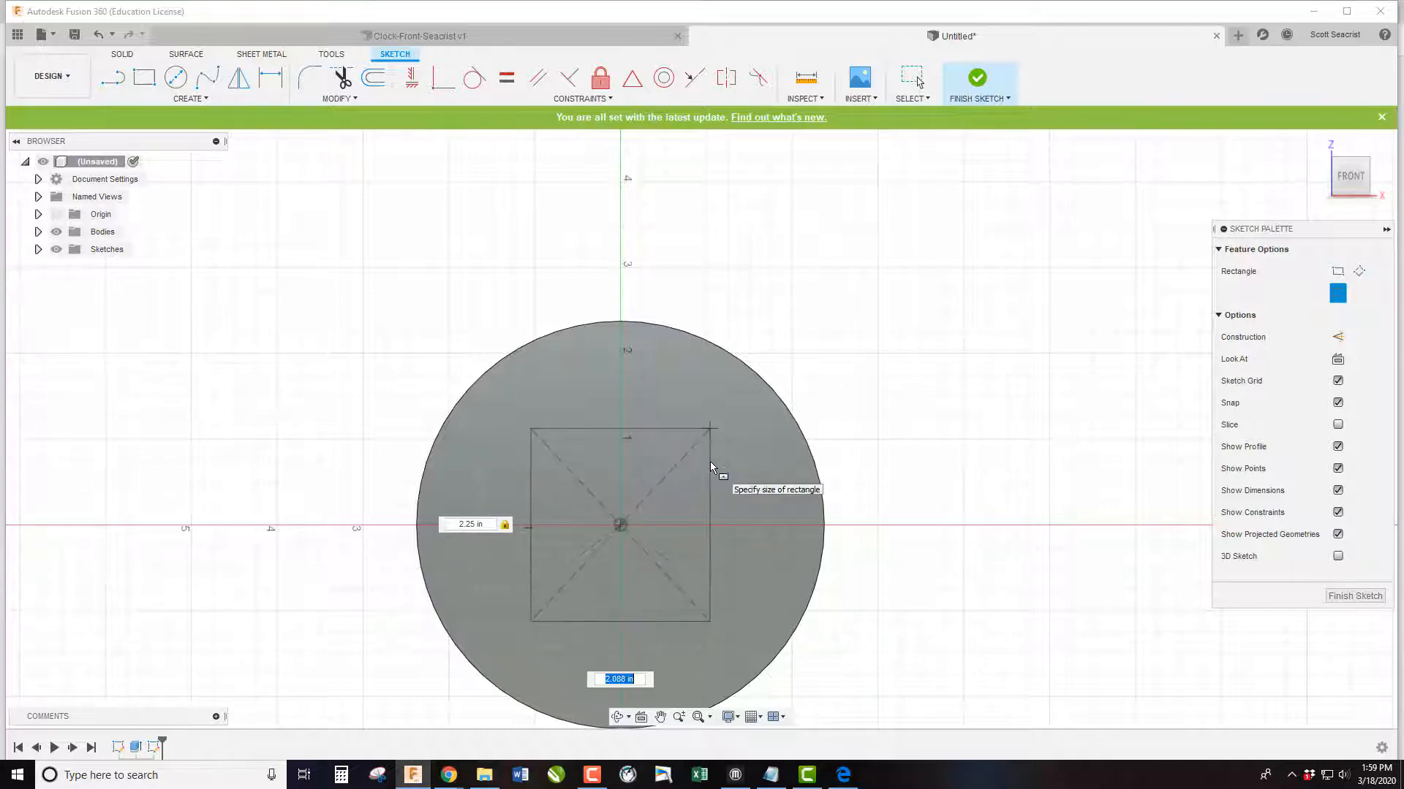
{"action": "type", "text": "25"}
{"action": "key", "text": "Return"}
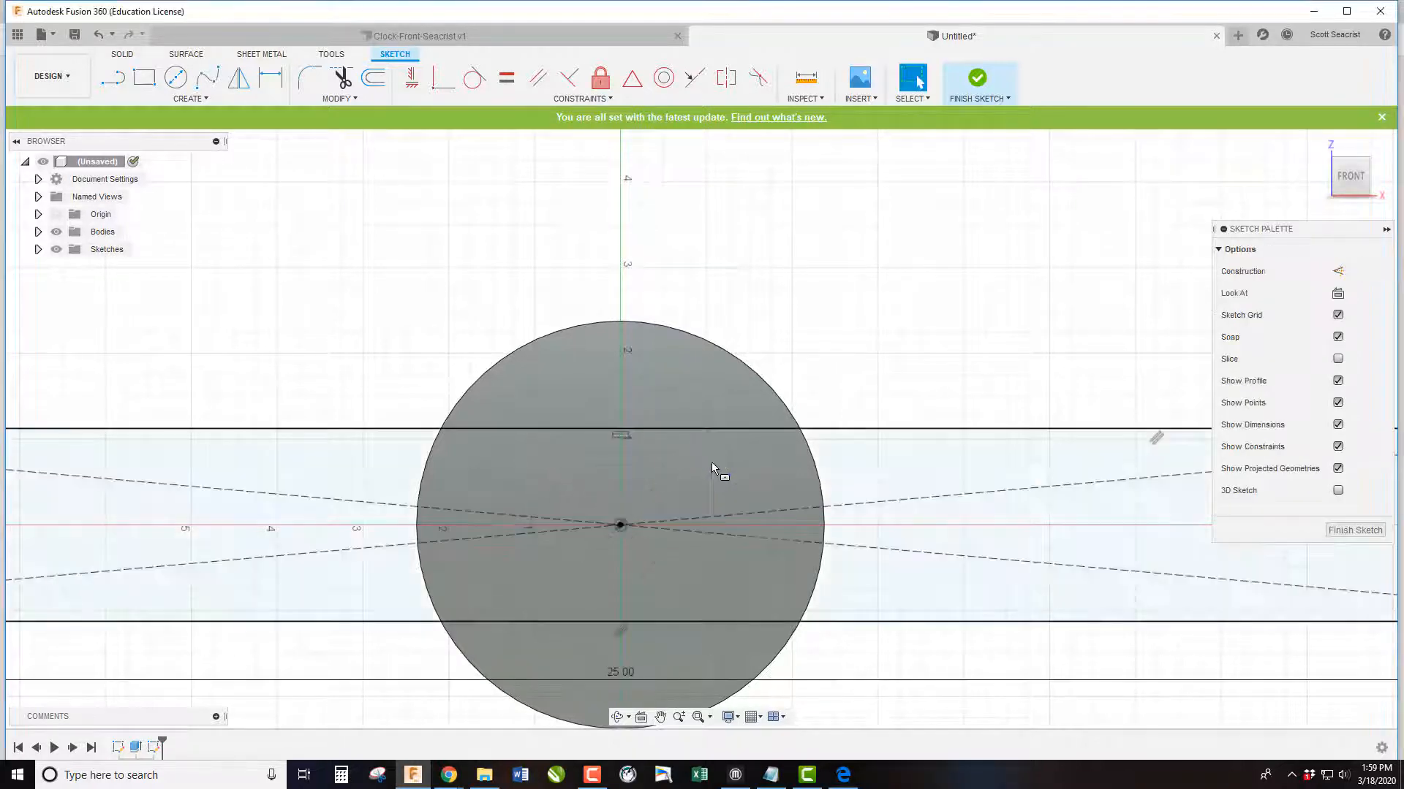
{"action": "double_click", "coordinate": [620, 673]}
{"action": "key", "text": "BackSpace"}
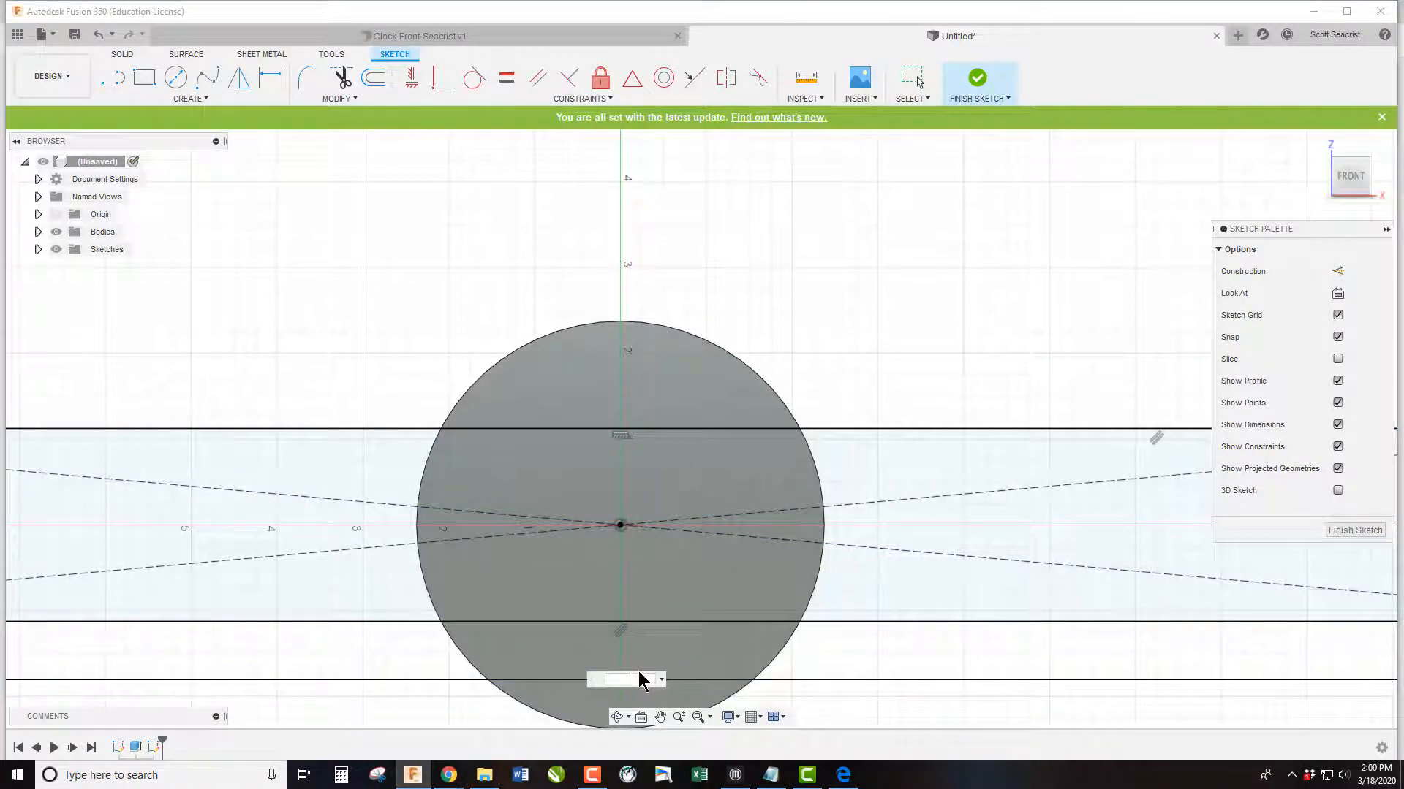
{"action": "key", "text": "Return"}
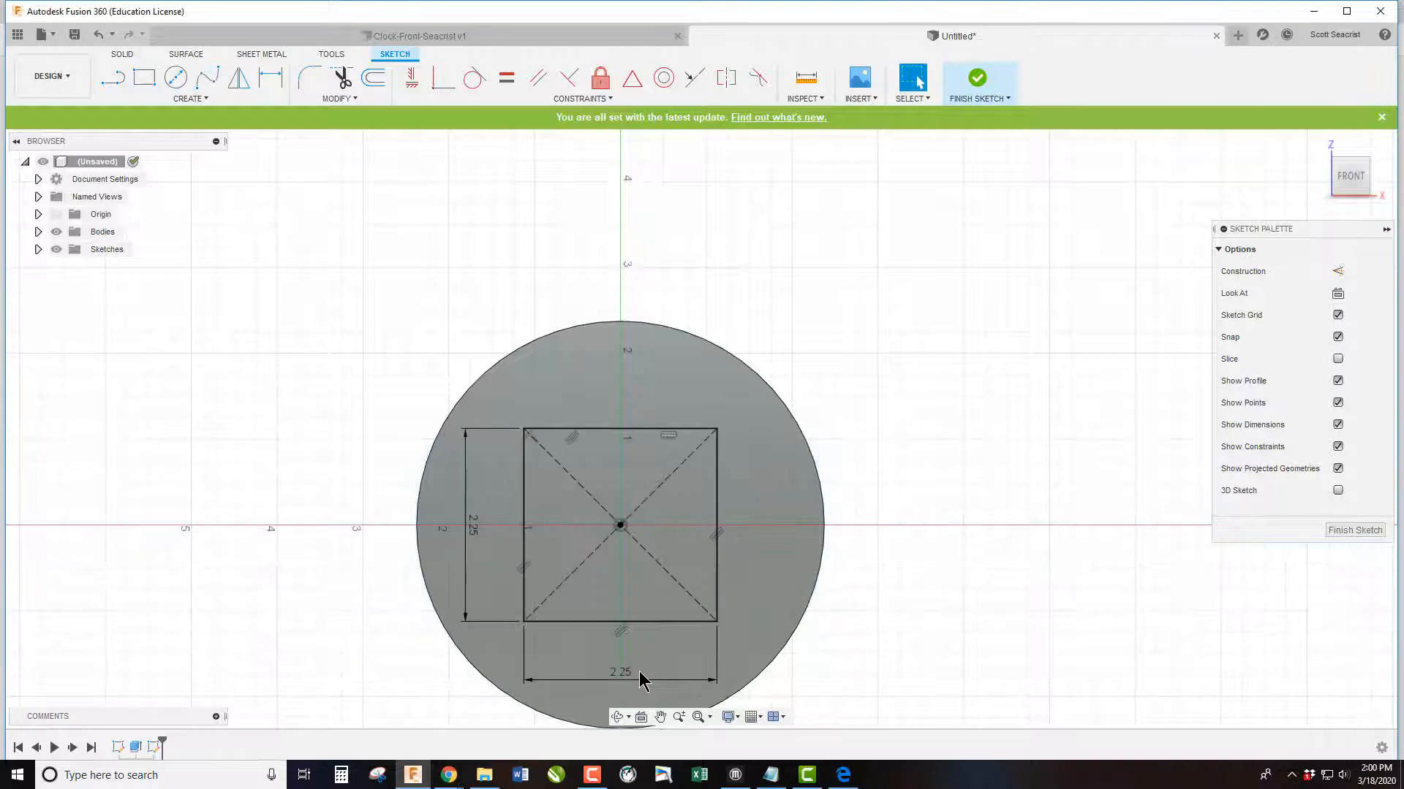
Cut the square profile 0.35 in deep into the disc's front face with Extrude
{"action": "key", "text": "e"}
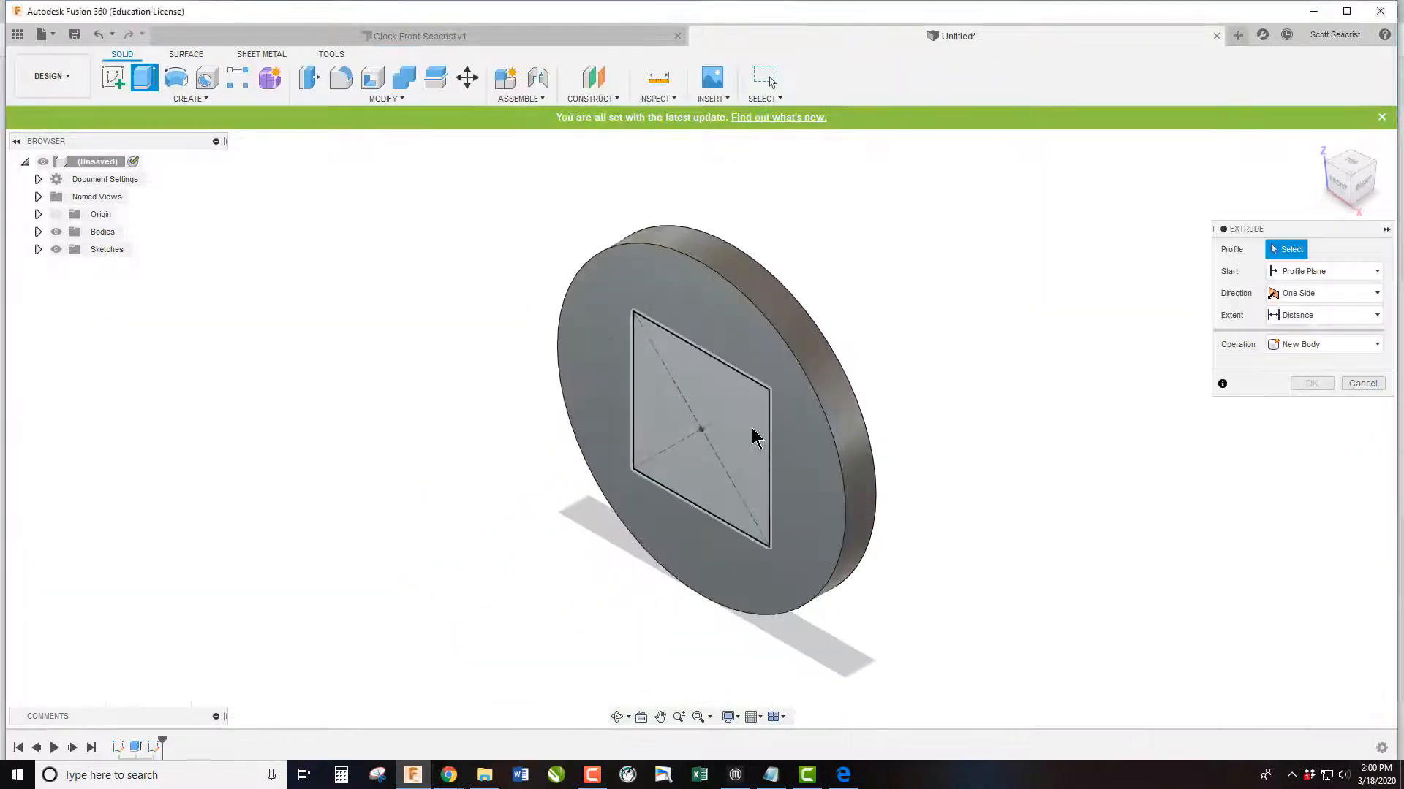
{"action": "left_click", "coordinate": [751, 427]}
{"action": "type", "text": "-.35"}
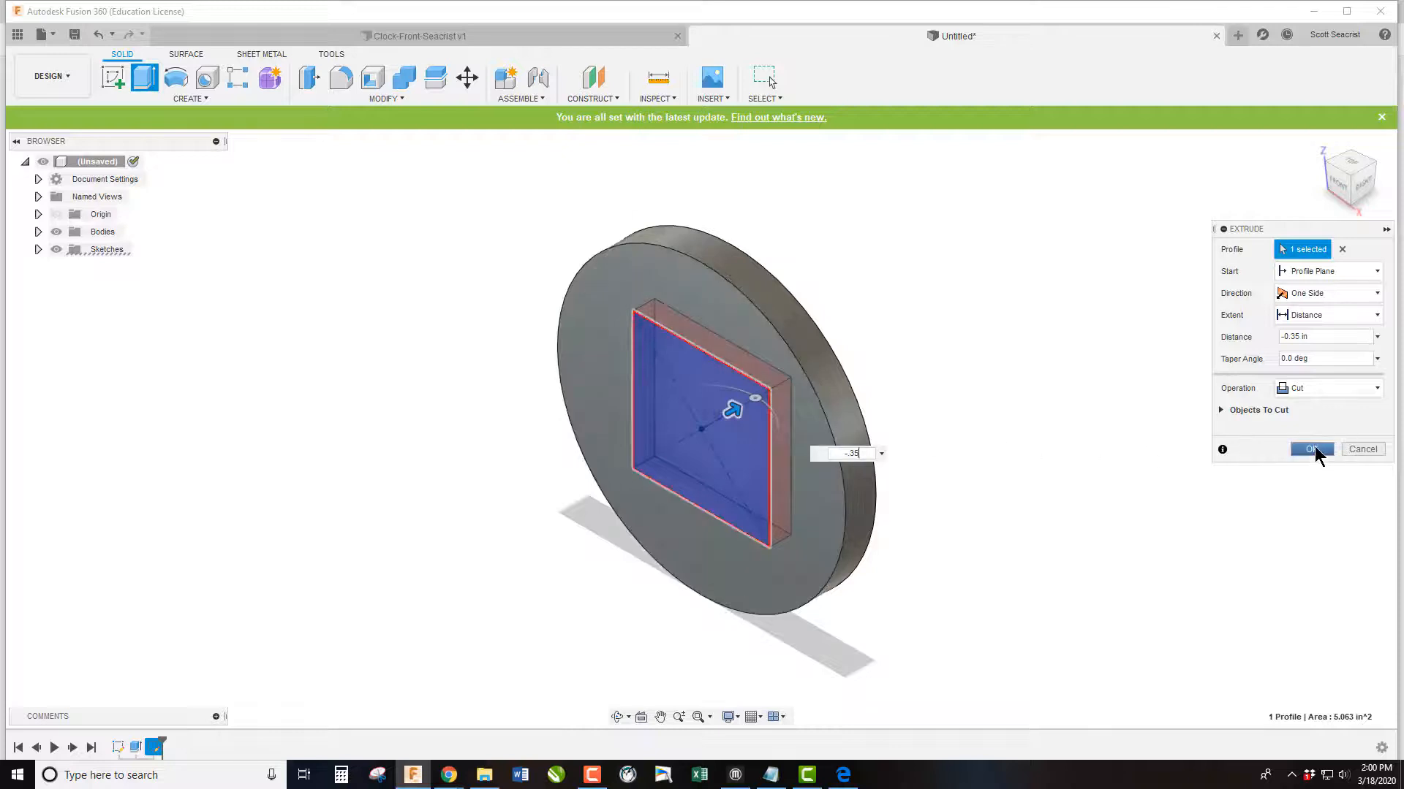
{"action": "left_click", "coordinate": [1311, 449]}
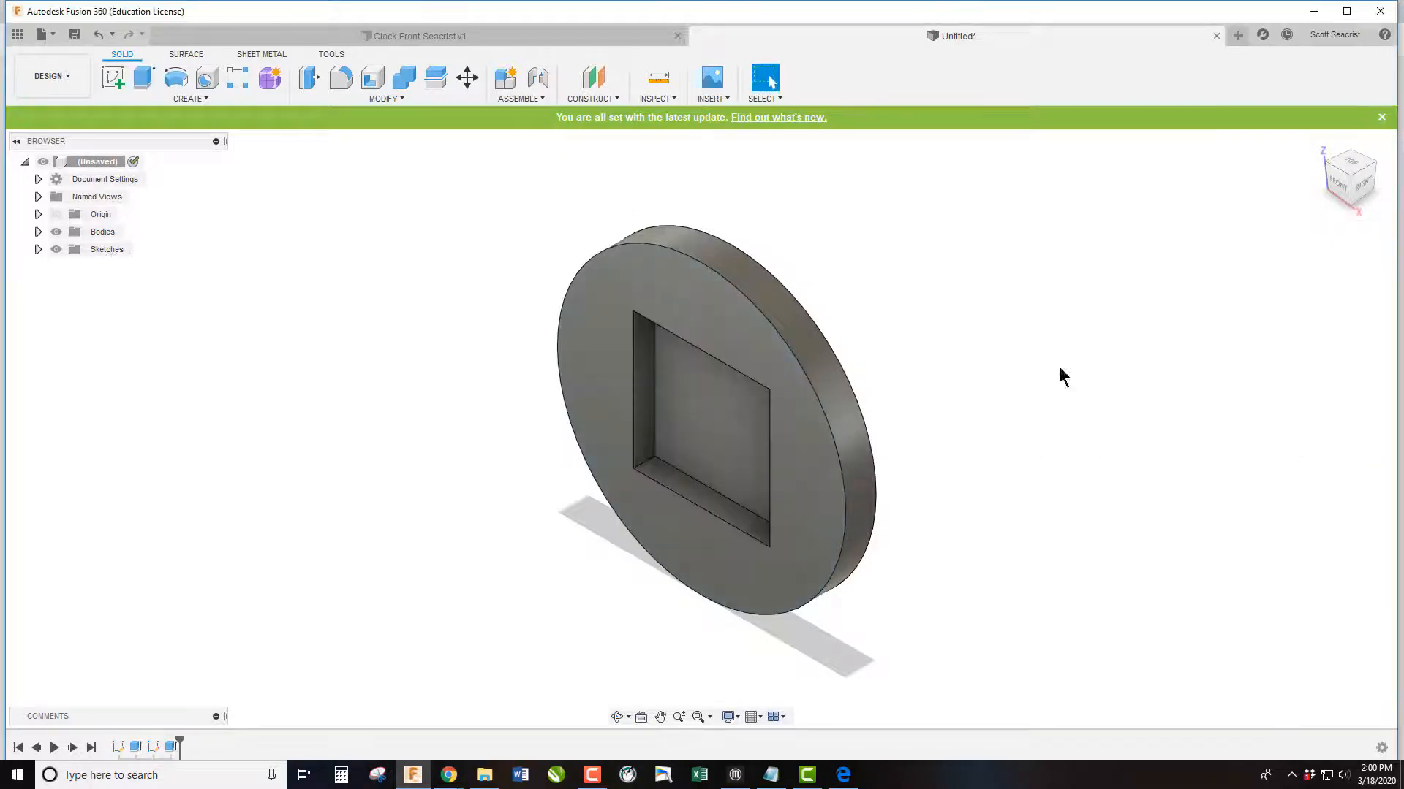
Start a sketch on the disc's front face and draw a line across the disc near its lower edge, ending on the rim
{"action": "left_click", "coordinate": [114, 77]}
{"action": "left_click", "coordinate": [687, 553]}
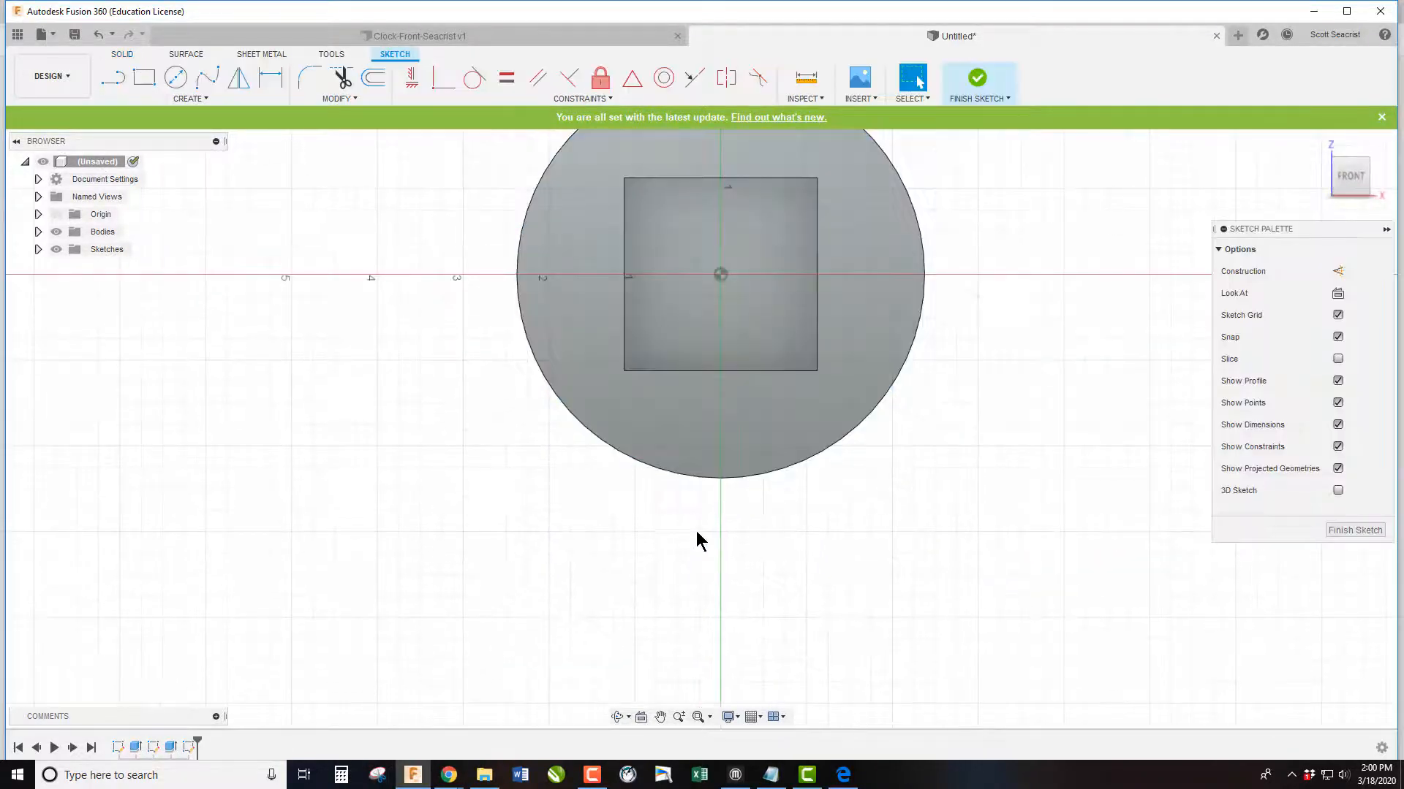
{"action": "key", "text": "l"}
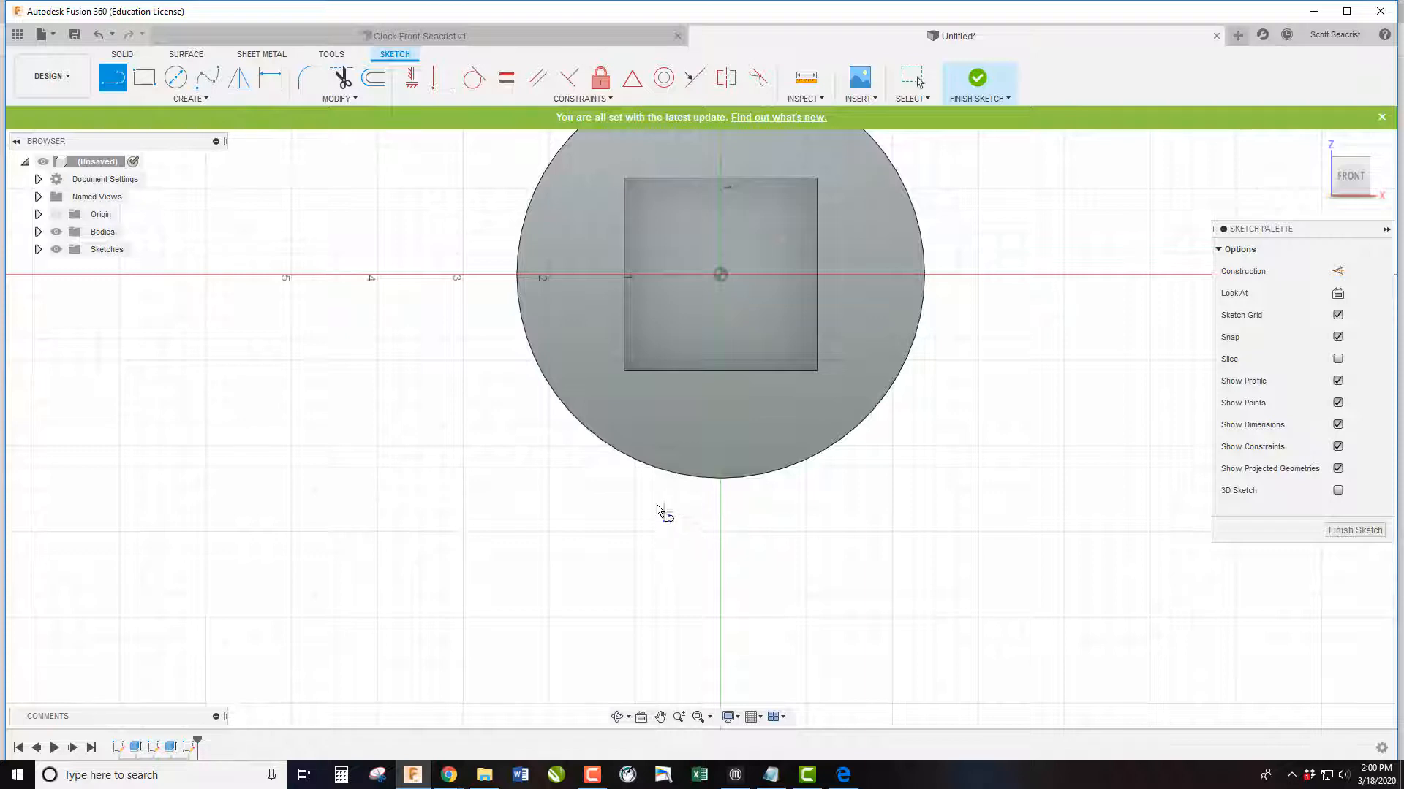
{"action": "left_click", "coordinate": [638, 460]}
{"action": "left_click", "coordinate": [824, 449]}
{"action": "key", "text": "Escape"}
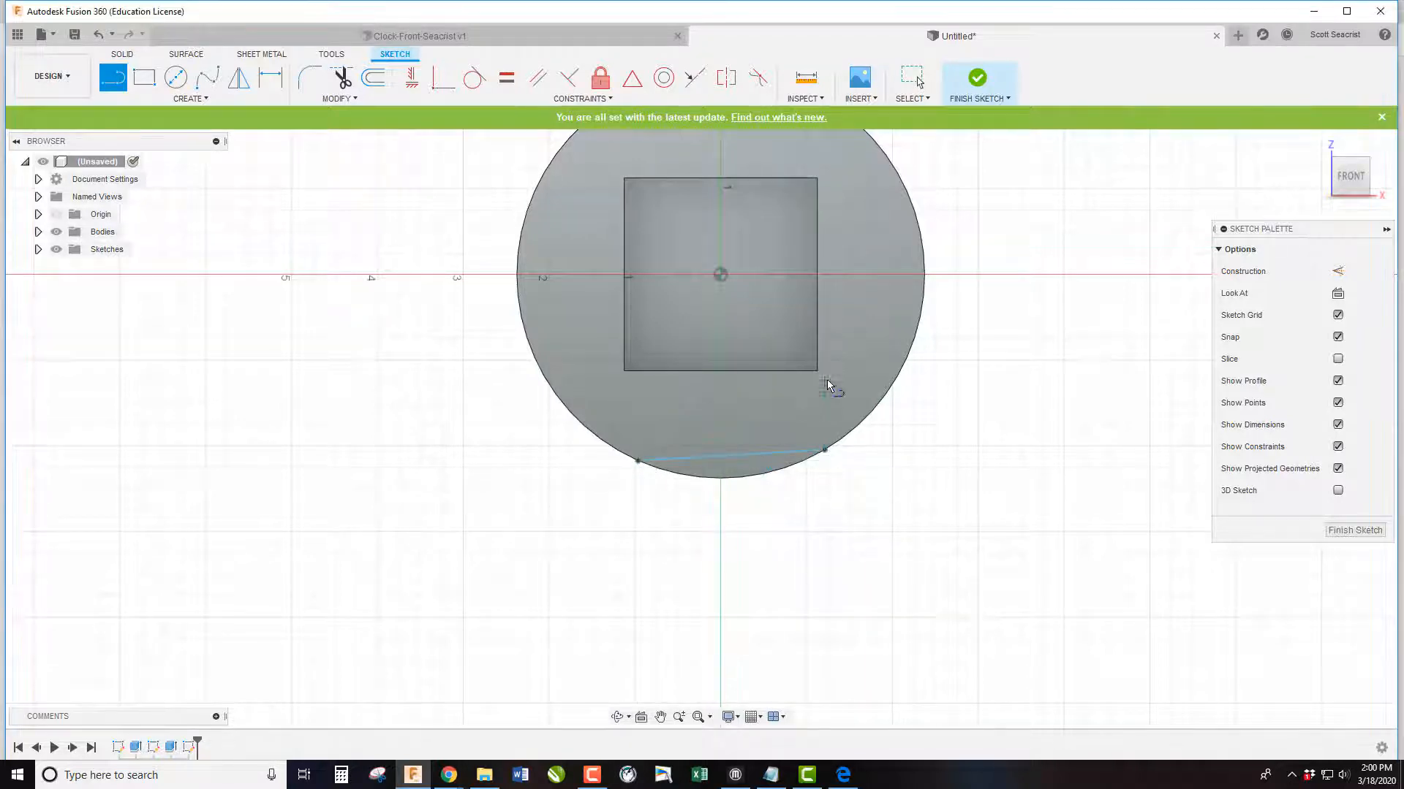
{"action": "key", "text": "c"}
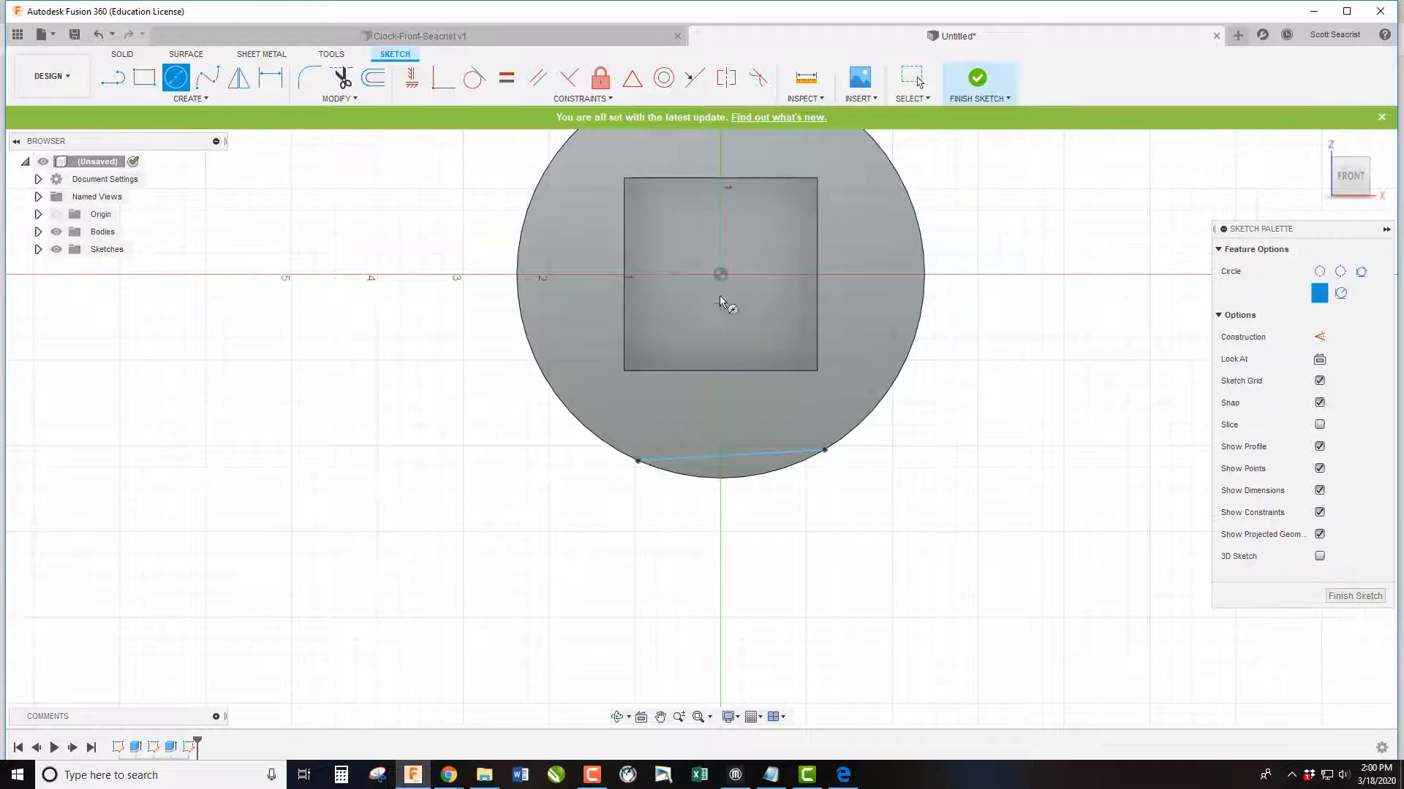
{"action": "left_click", "coordinate": [721, 274]}
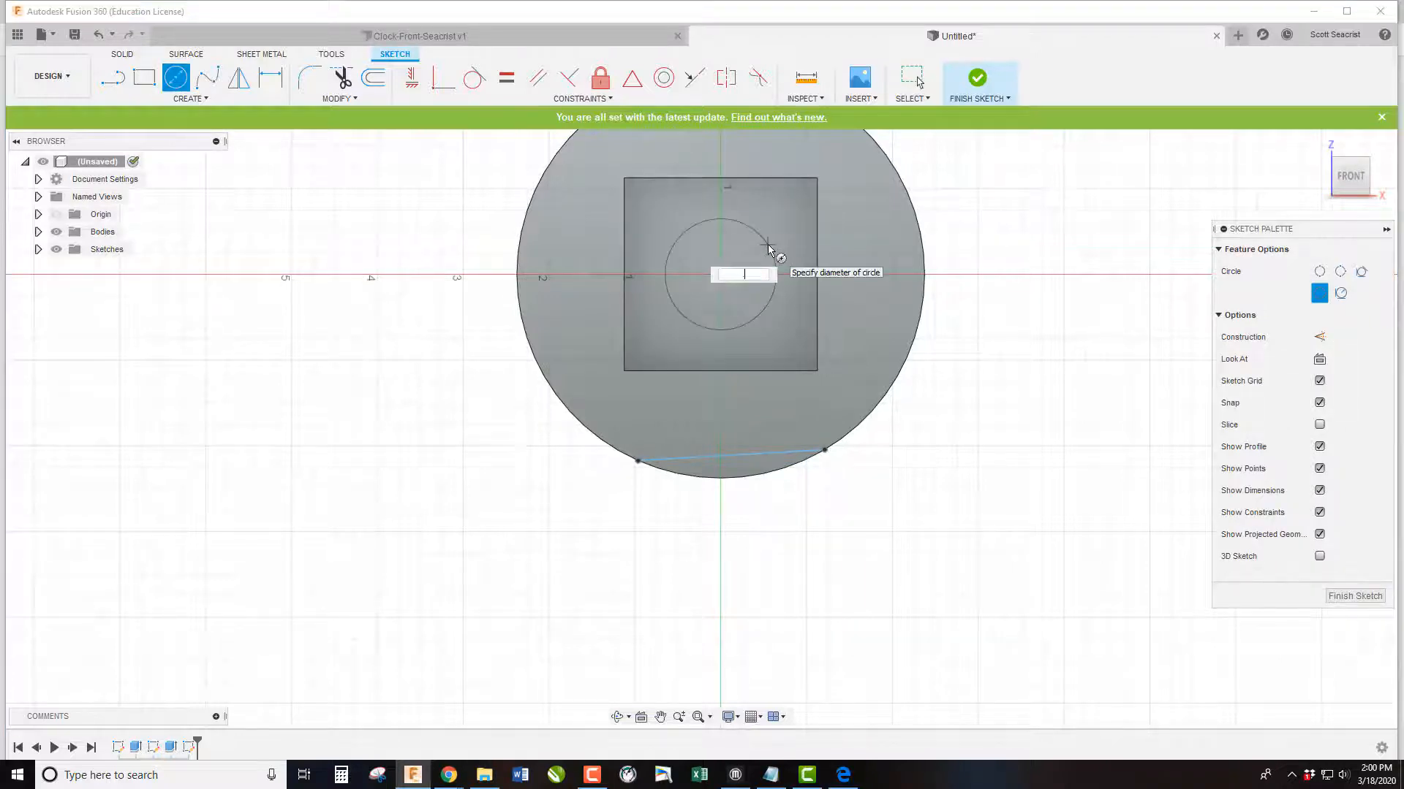
{"action": "key", "text": "Escape"}
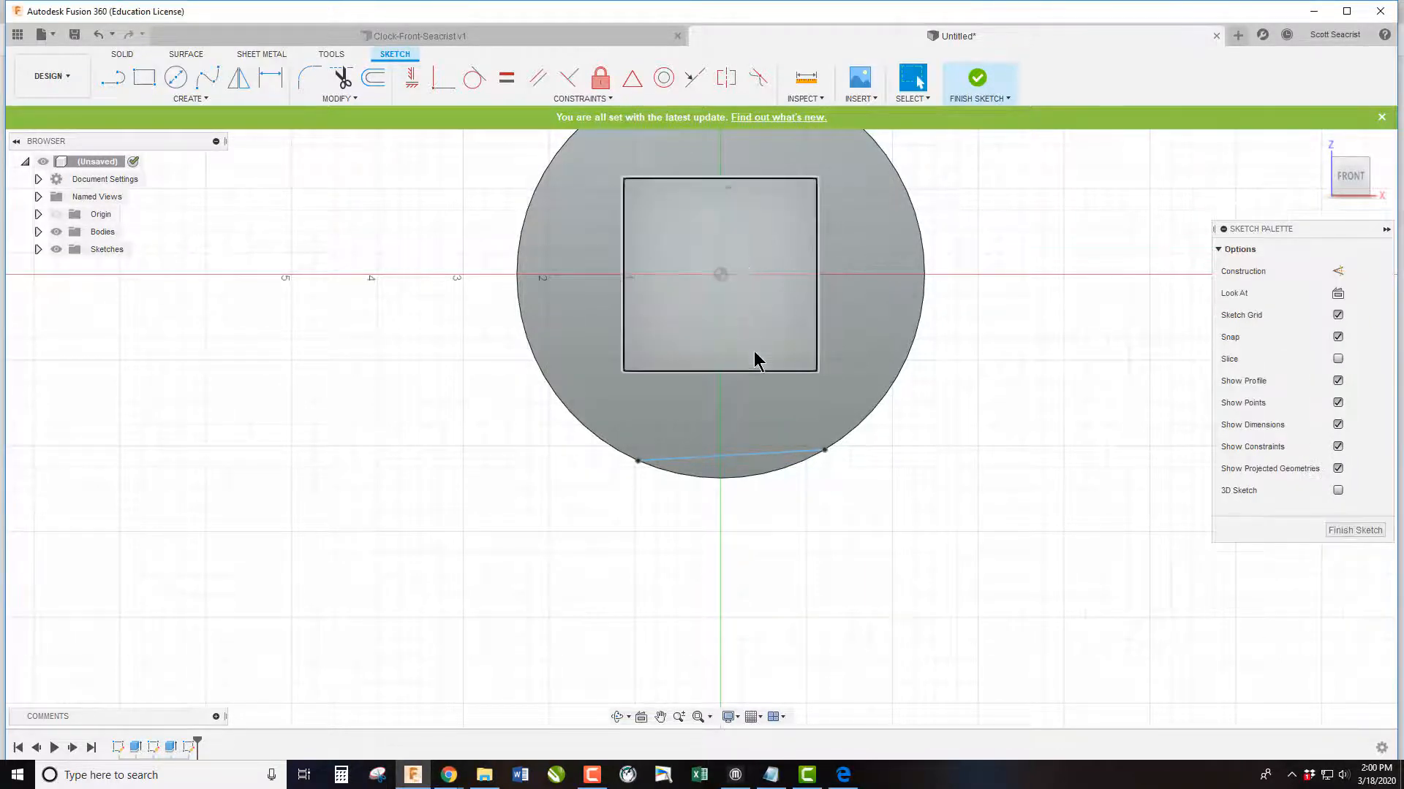
Constrain the line to horizontal and dimension it 2.2 in below the origin
{"action": "left_click", "coordinate": [411, 79]}
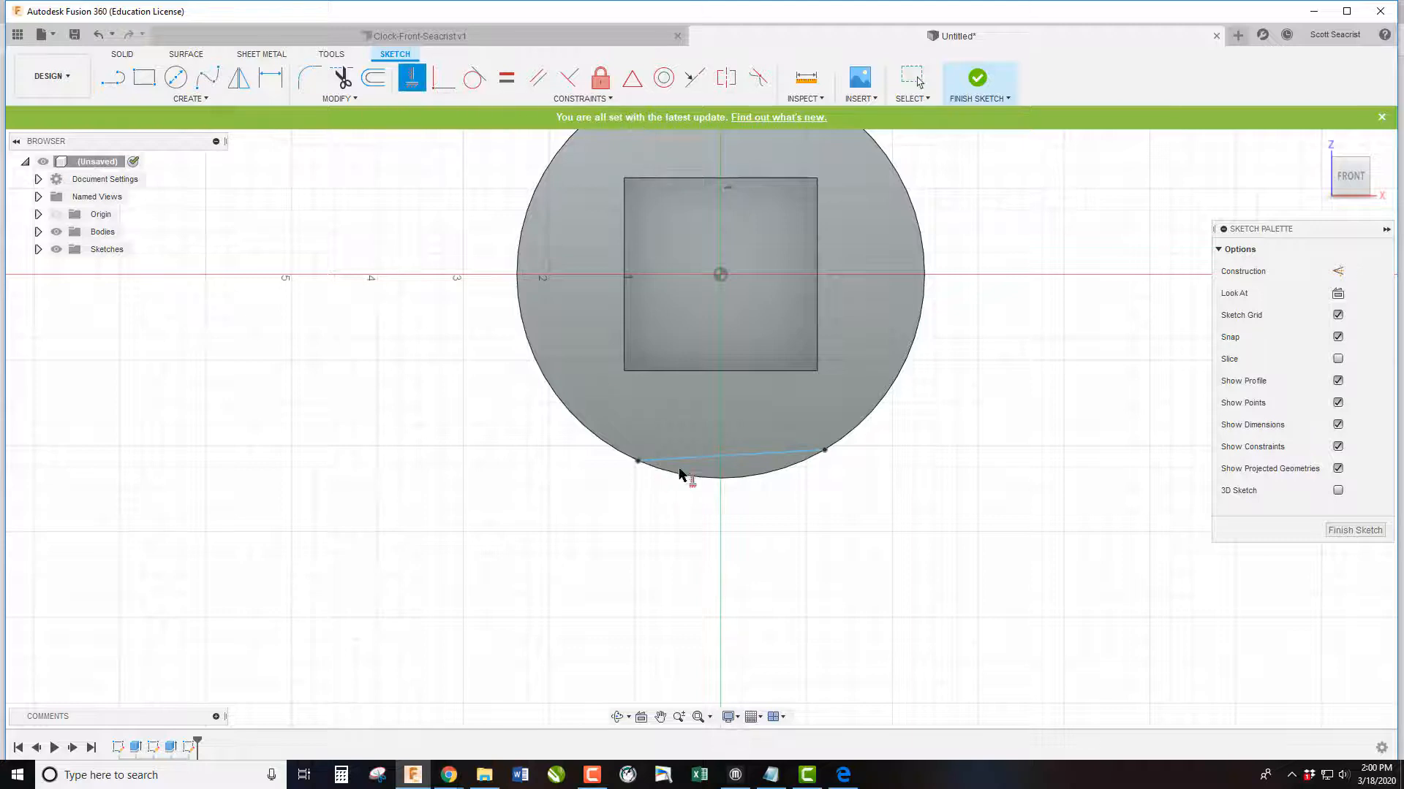
{"action": "left_click", "coordinate": [681, 459]}
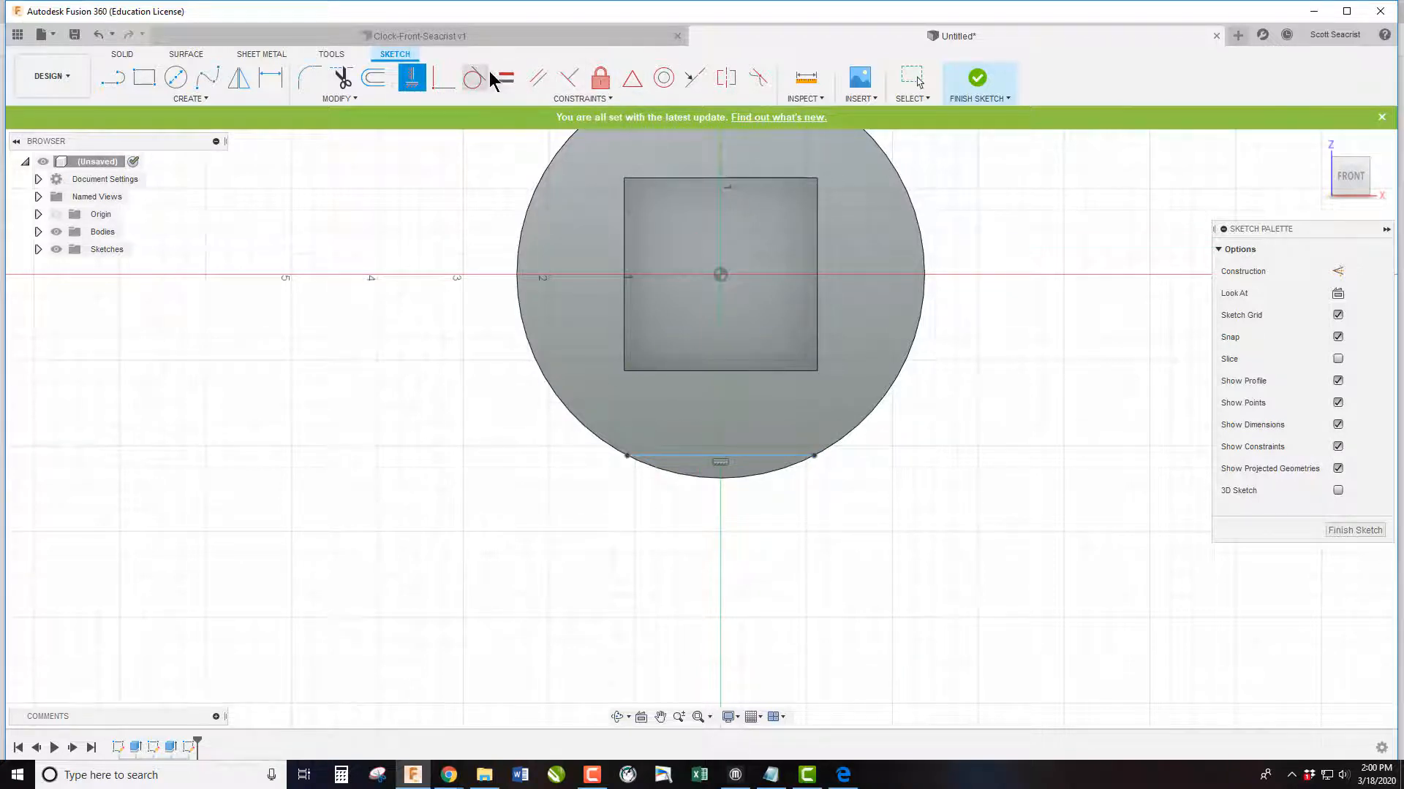
{"action": "left_click", "coordinate": [269, 77]}
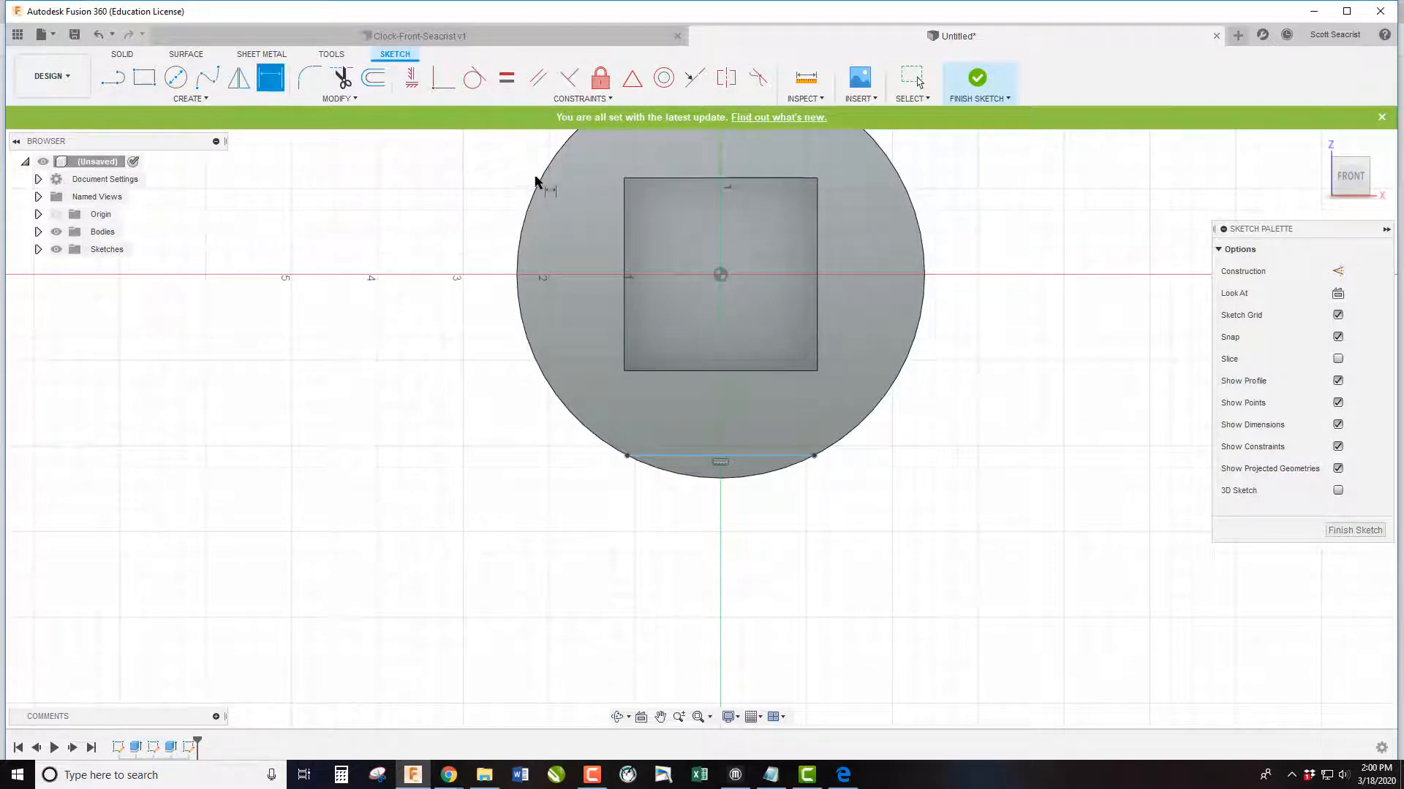
{"action": "left_click", "coordinate": [721, 275]}
{"action": "left_click", "coordinate": [771, 459]}
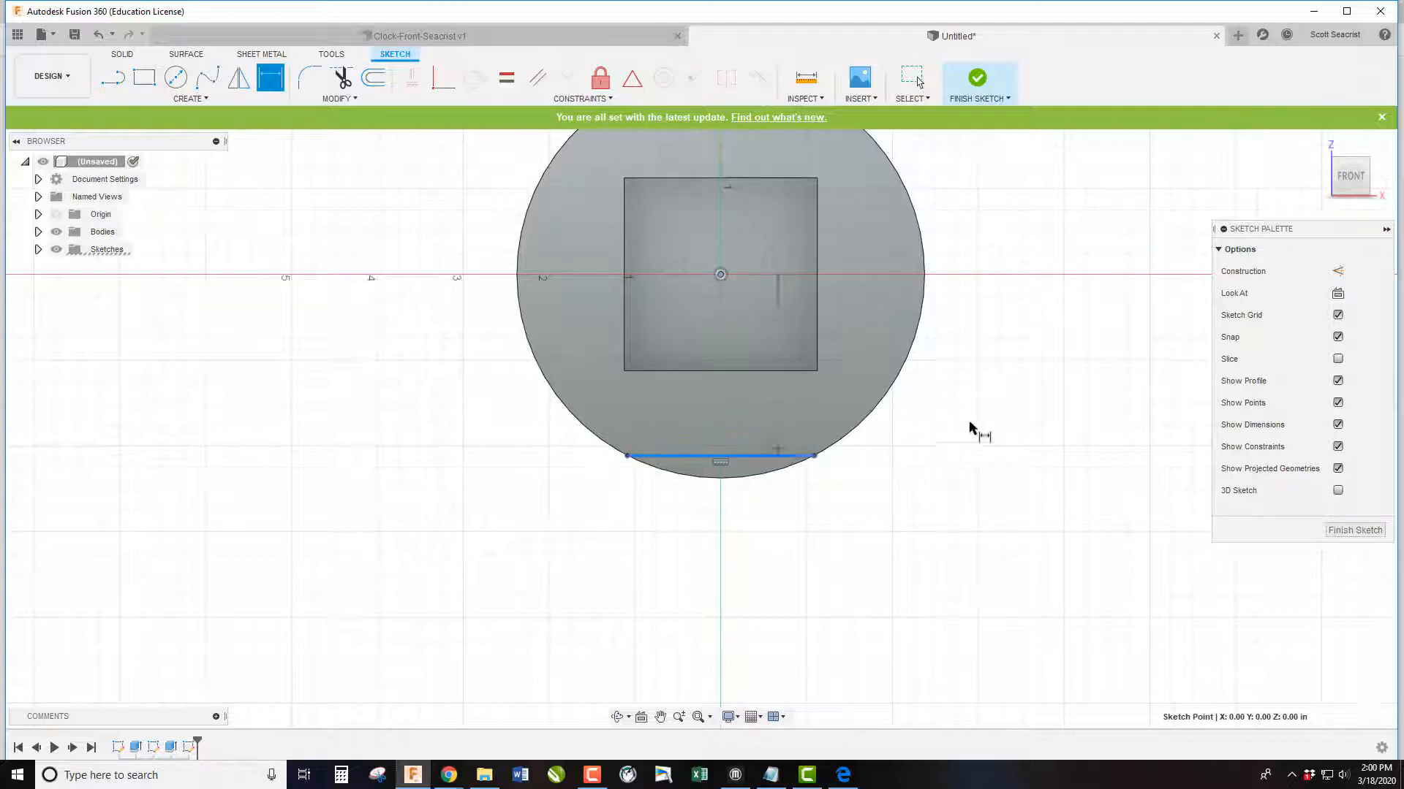
{"action": "left_click", "coordinate": [1089, 393]}
{"action": "type", "text": "2.2"}
{"action": "key", "text": "Return"}
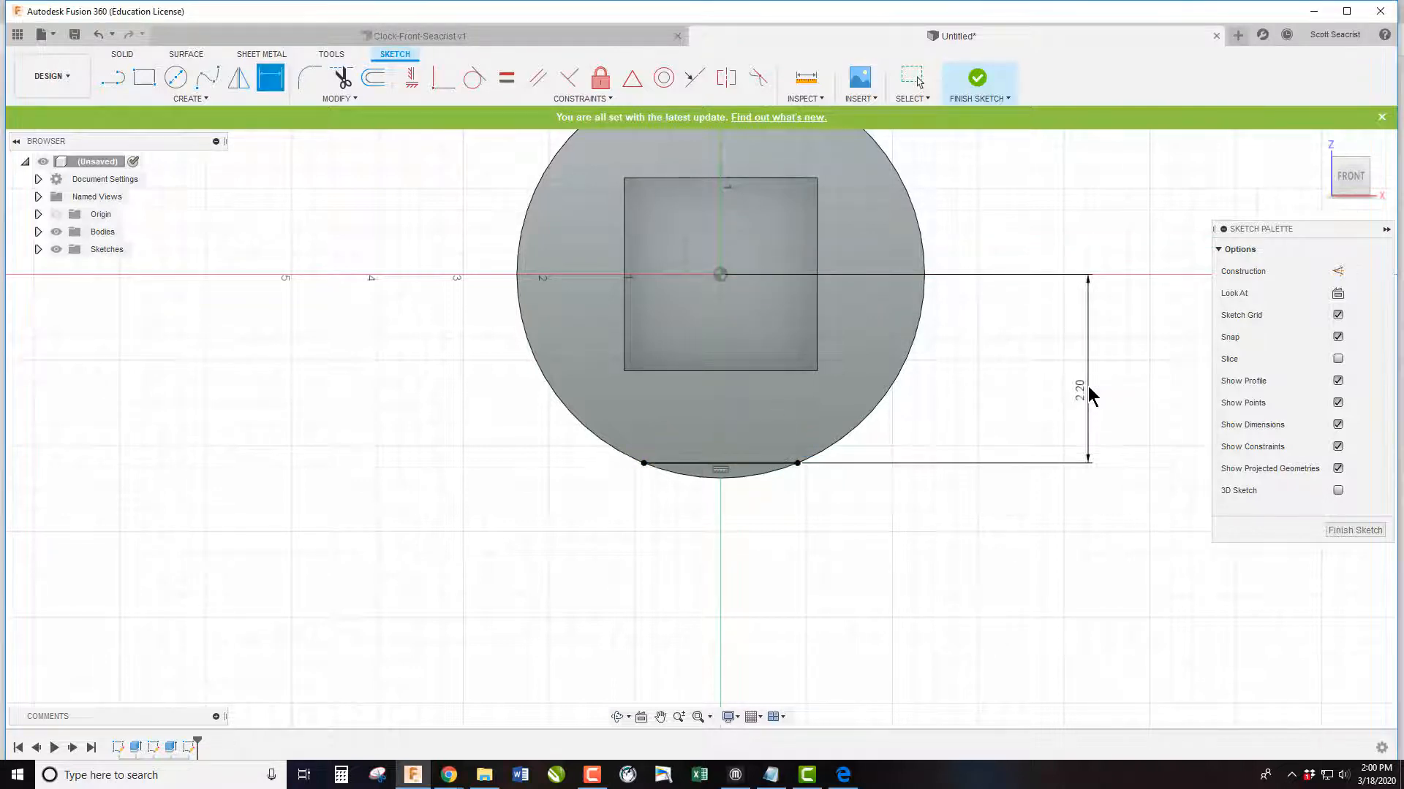
Extrude the segment below the line -1.70 in as a cut to form a flat base on the disc
{"action": "key", "text": "e"}
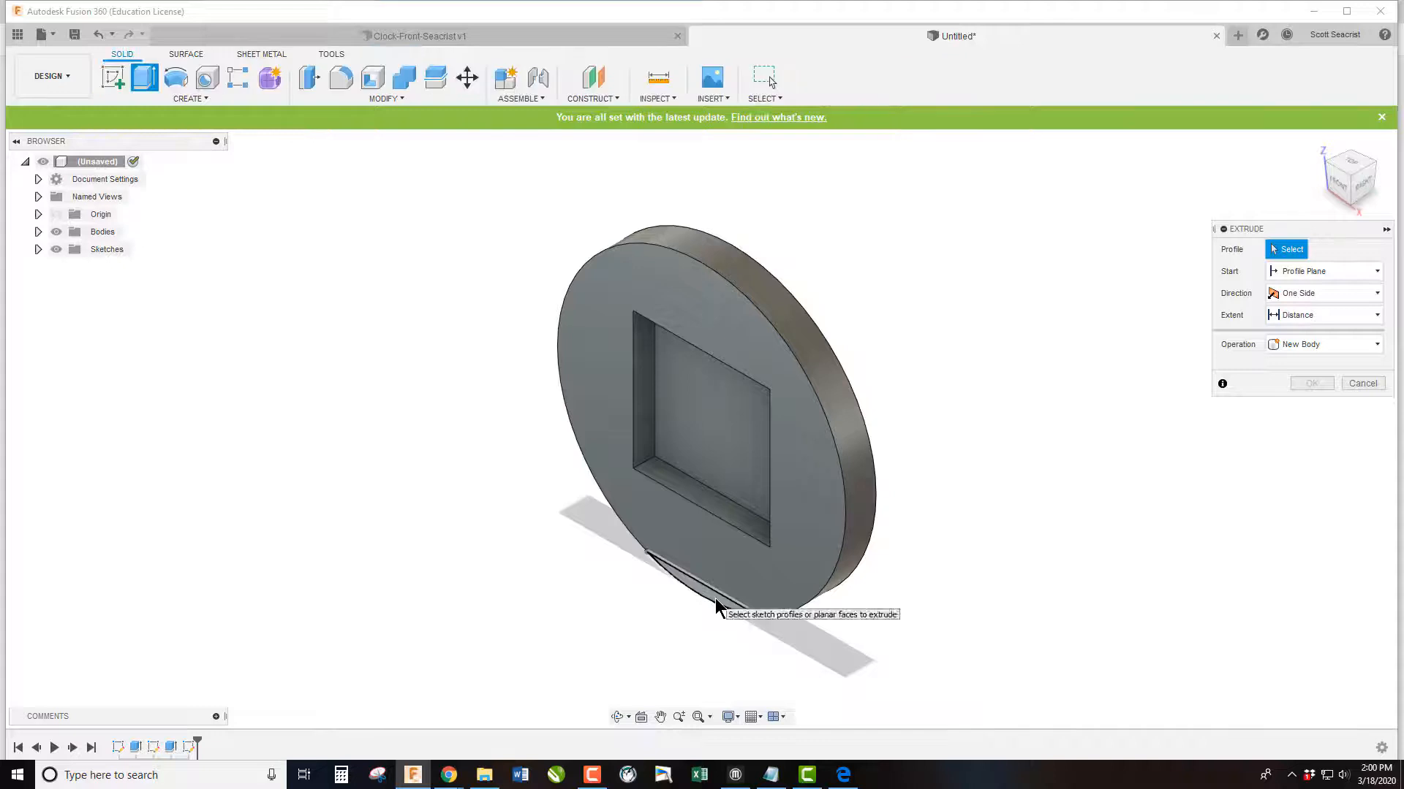
{"action": "left_click", "coordinate": [702, 596]}
{"action": "left_click_drag", "start_coordinate": [691, 601], "coordinate": [835, 546]}
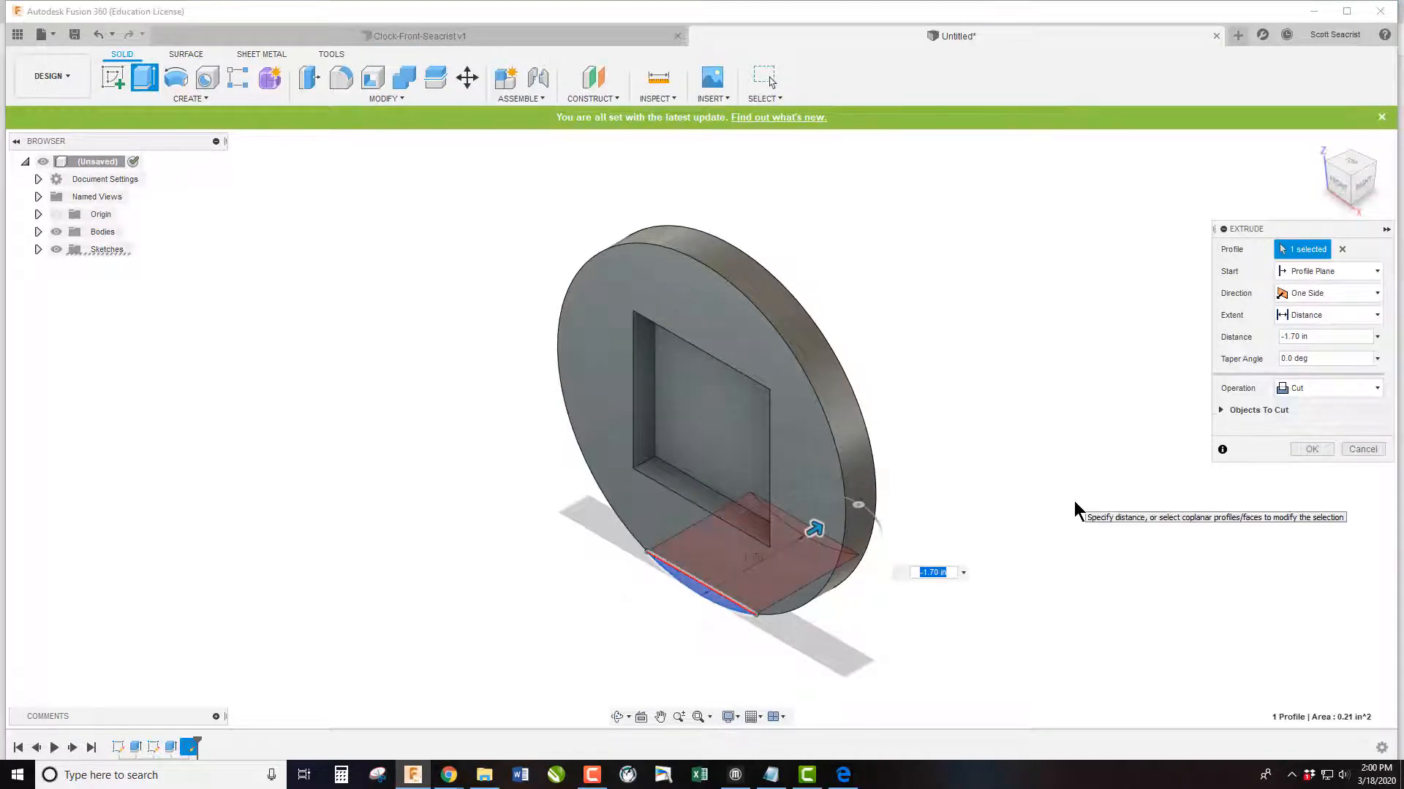
{"action": "key", "text": "Return"}
Fillet the four corner edges of the square pocket with a 0.25 in radius
{"action": "key", "text": "f"}
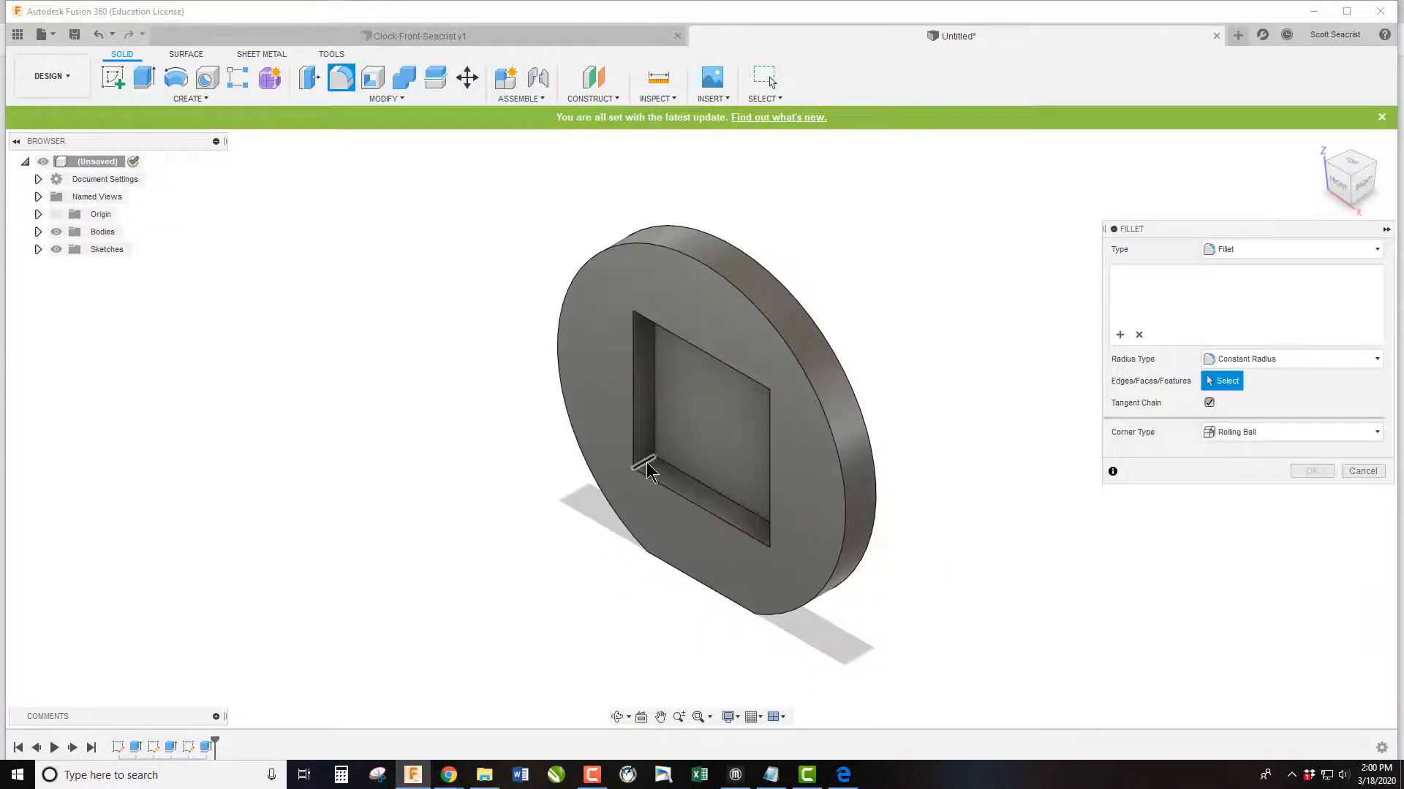
{"action": "left_click", "coordinate": [634, 438]}
{"action": "left_click", "coordinate": [647, 309]}
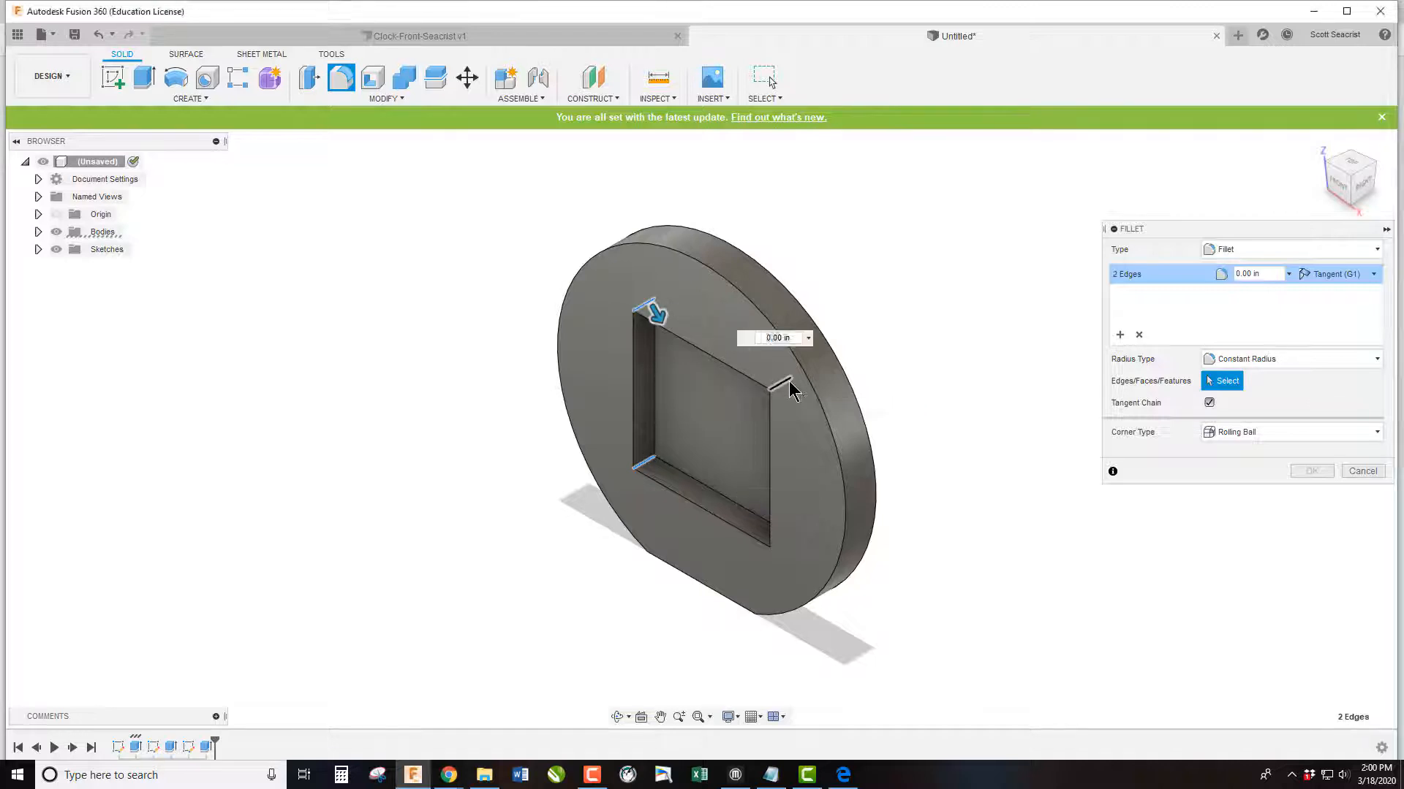
{"action": "left_click", "coordinate": [782, 386]}
{"action": "left_click", "coordinate": [781, 544]}
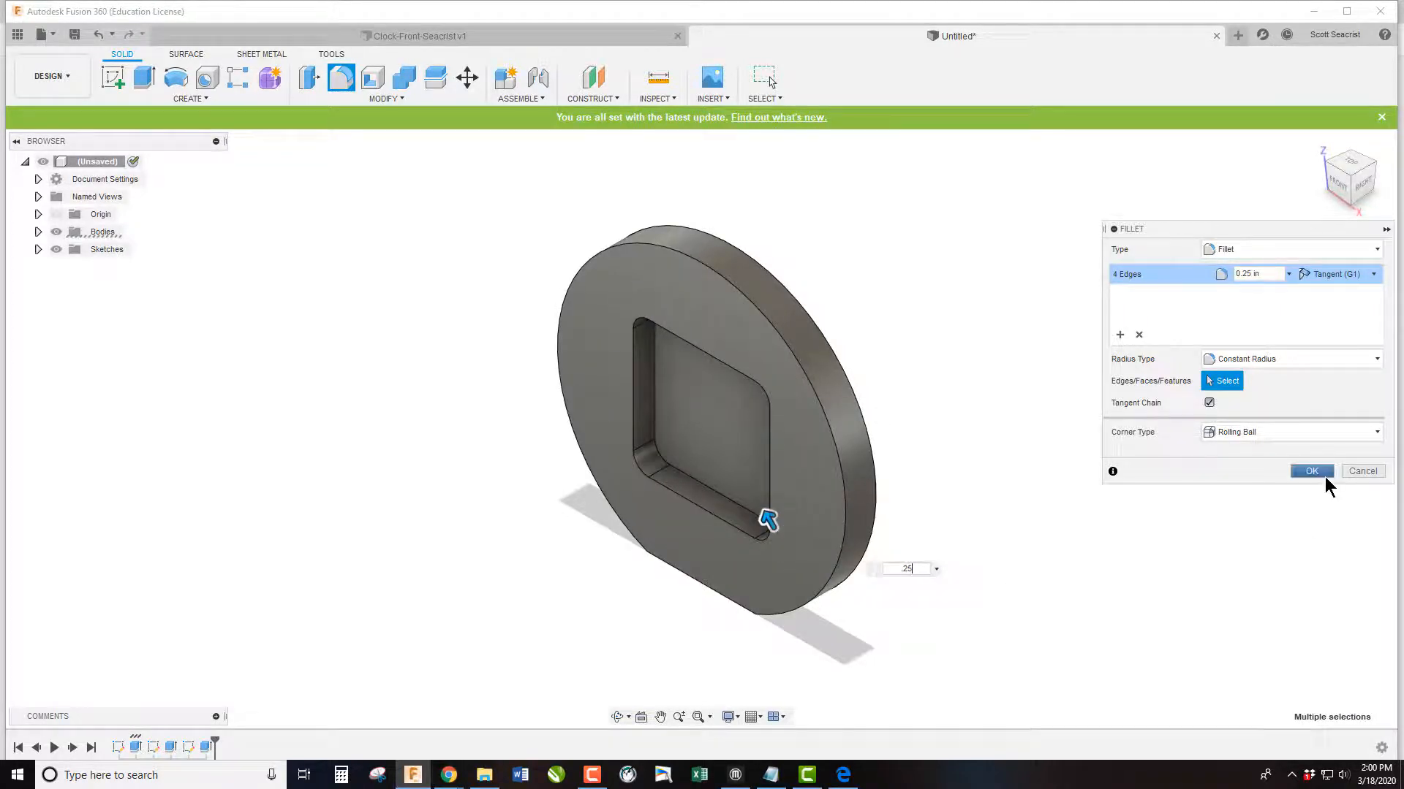
{"action": "left_click", "coordinate": [1322, 472]}
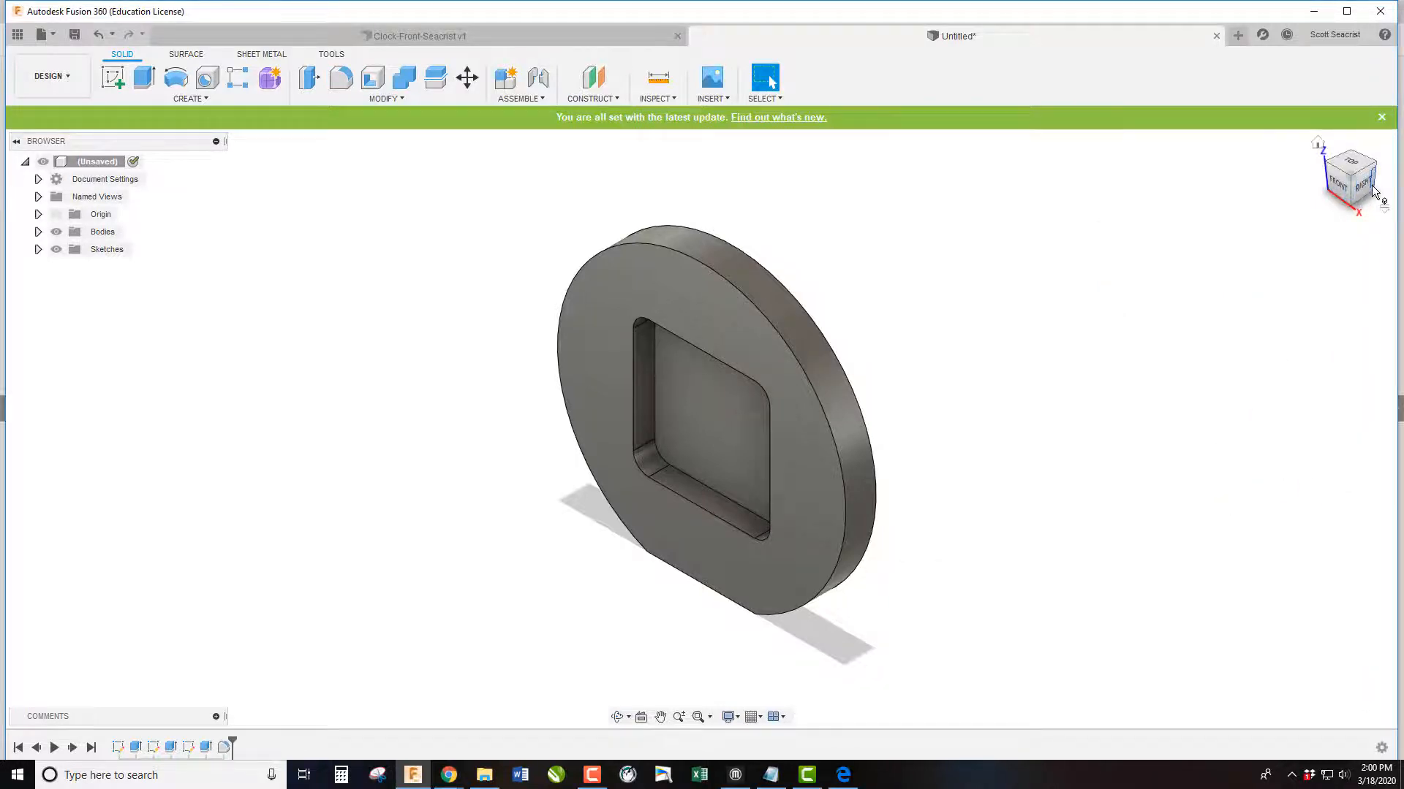
Start a sketch on the disc's back face and place a point above the centre, constrained vertically to the origin
{"action": "left_click_drag", "start_coordinate": [1373, 192], "coordinate": [1275, 191]}
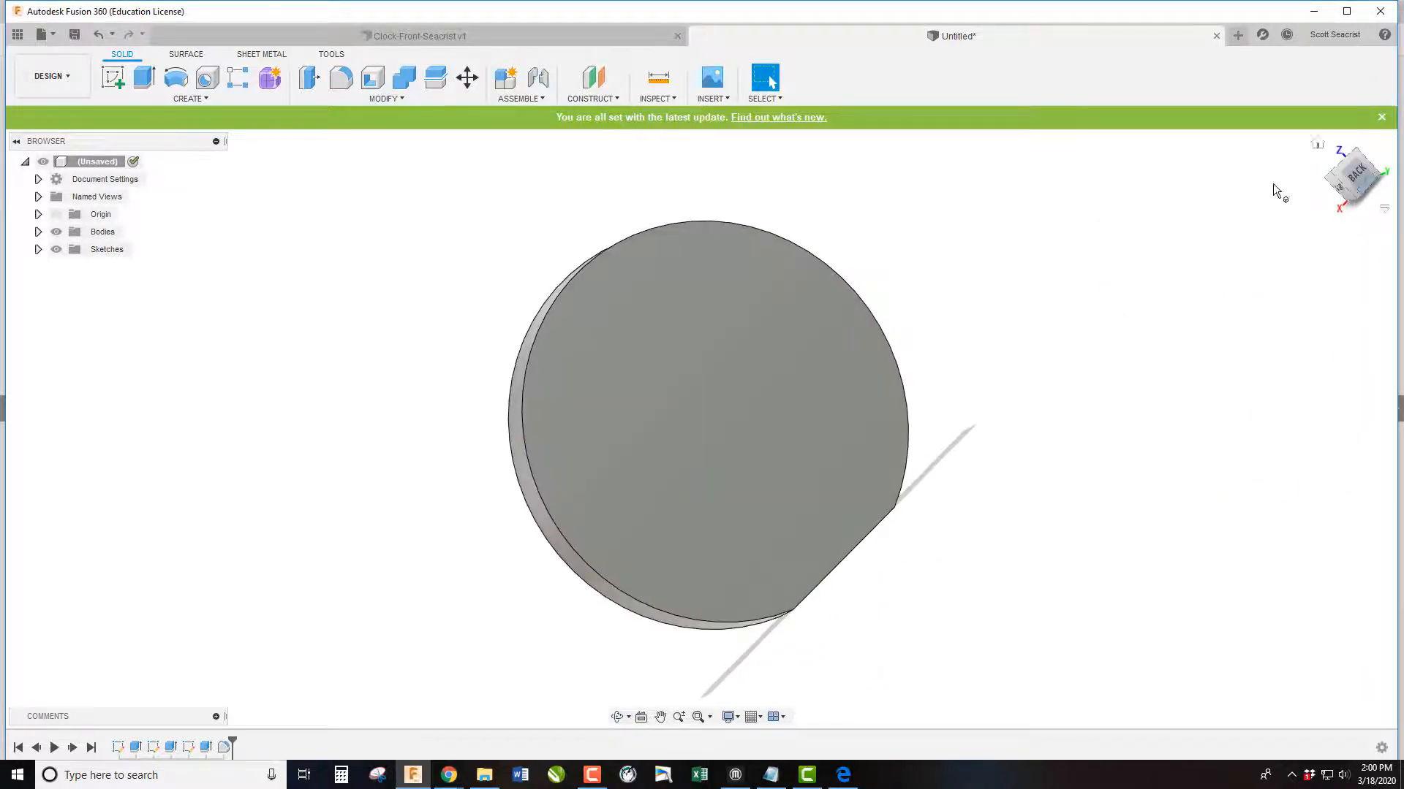
{"action": "left_click", "coordinate": [113, 76]}
{"action": "left_click", "coordinate": [699, 338]}
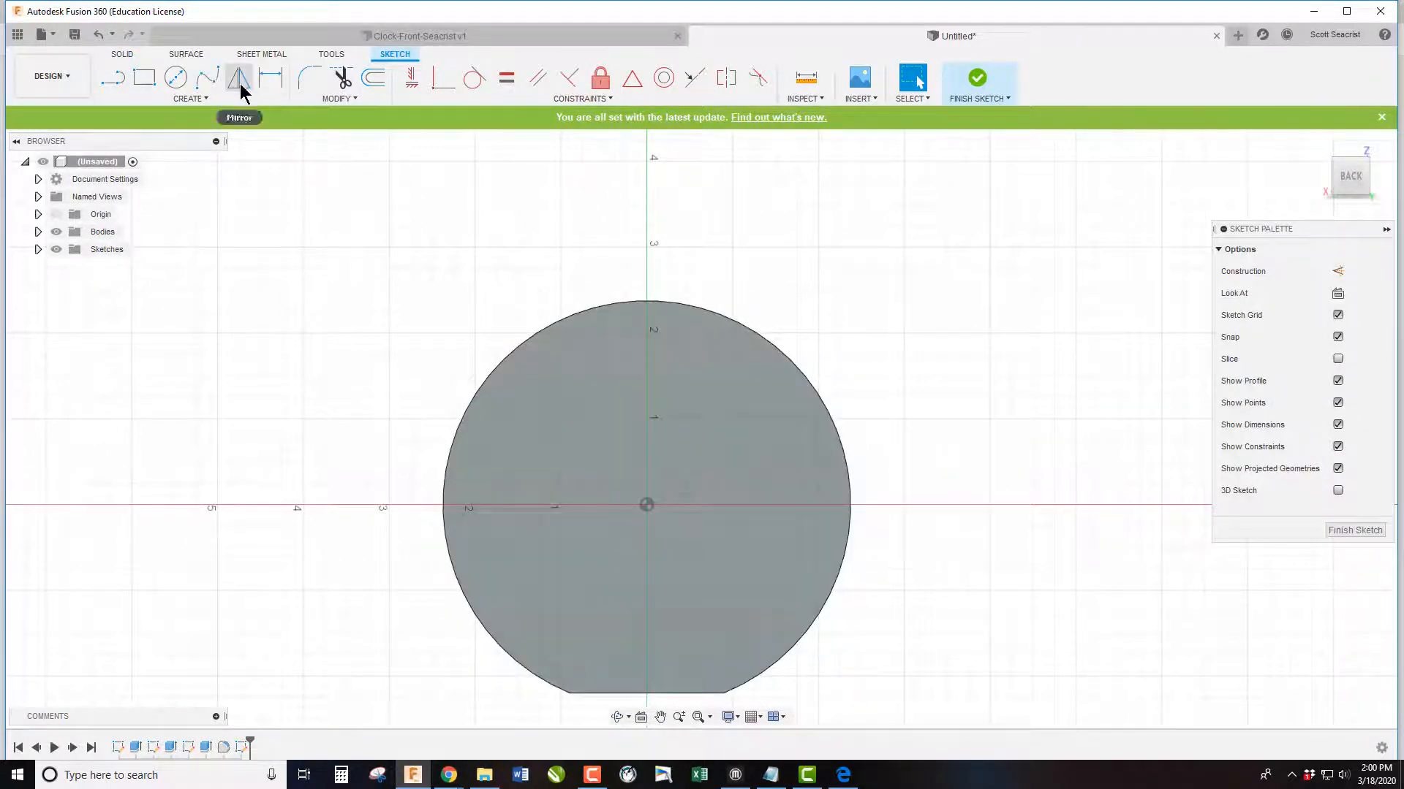
{"action": "left_click", "coordinate": [207, 99]}
{"action": "left_click", "coordinate": [165, 264]}
{"action": "left_click", "coordinate": [647, 347]}
{"action": "left_click", "coordinate": [412, 78]}
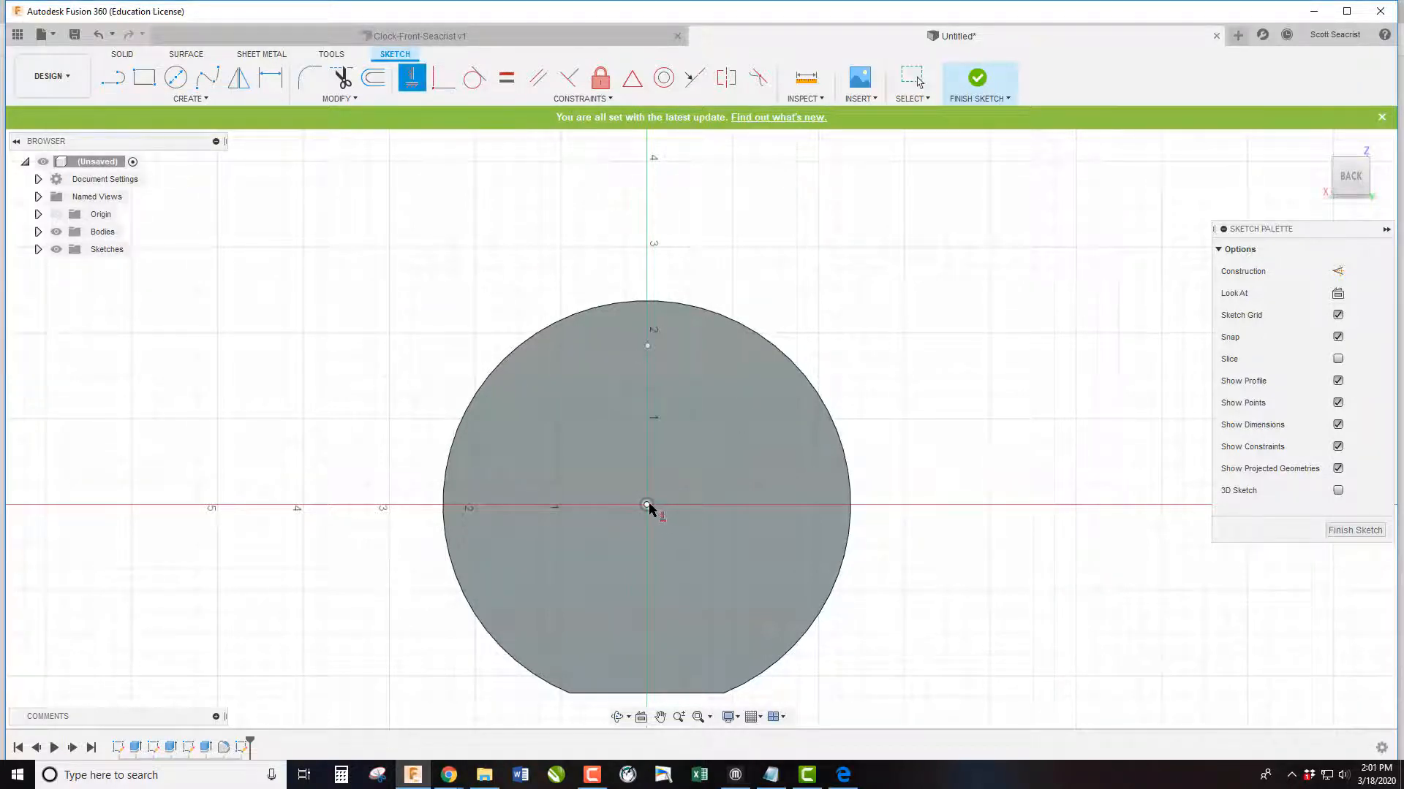
{"action": "left_click", "coordinate": [647, 506]}
{"action": "left_click", "coordinate": [648, 346]}
Dimension the point 2 in from the origin and finish the sketch
{"action": "key", "text": "d"}
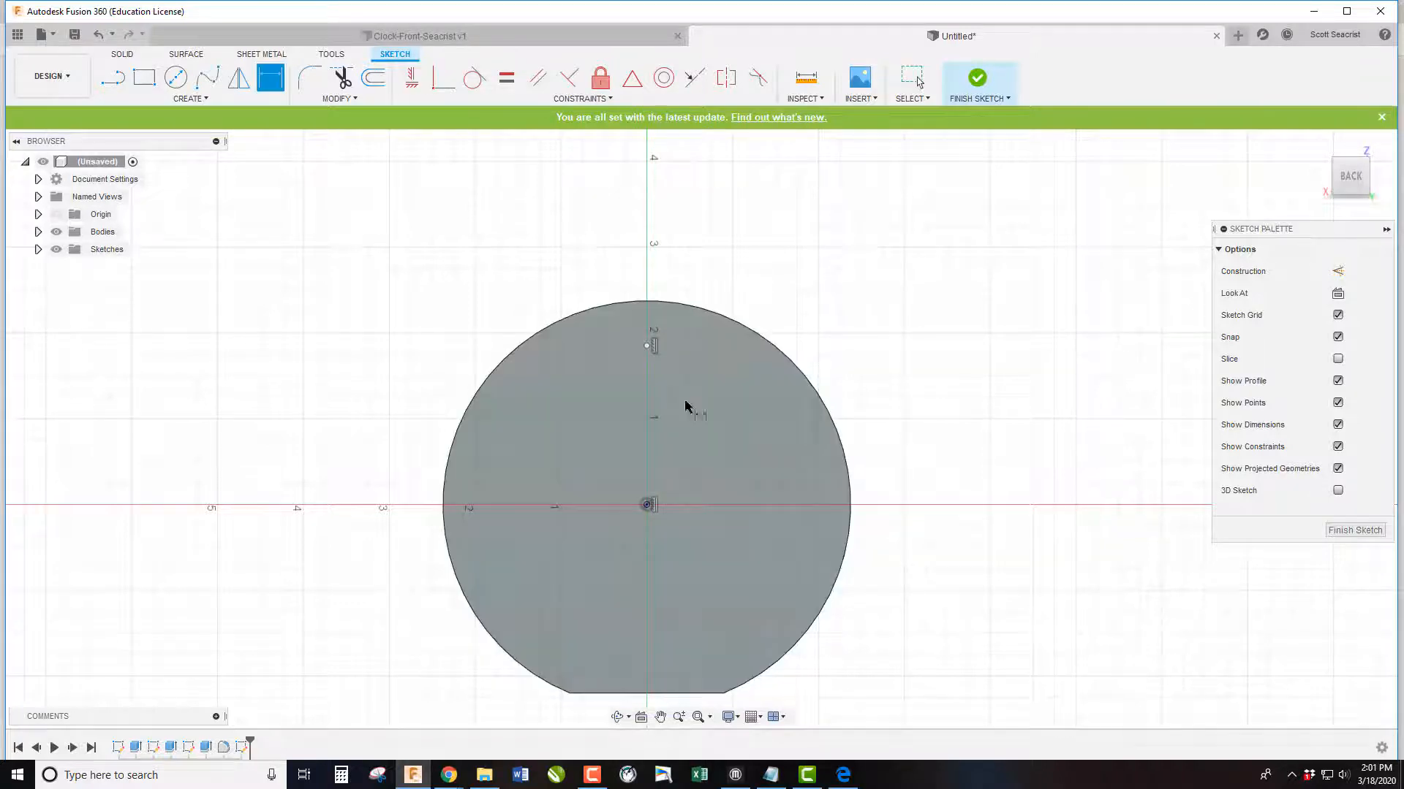
{"action": "left_click", "coordinate": [647, 505]}
{"action": "left_click", "coordinate": [648, 347]}
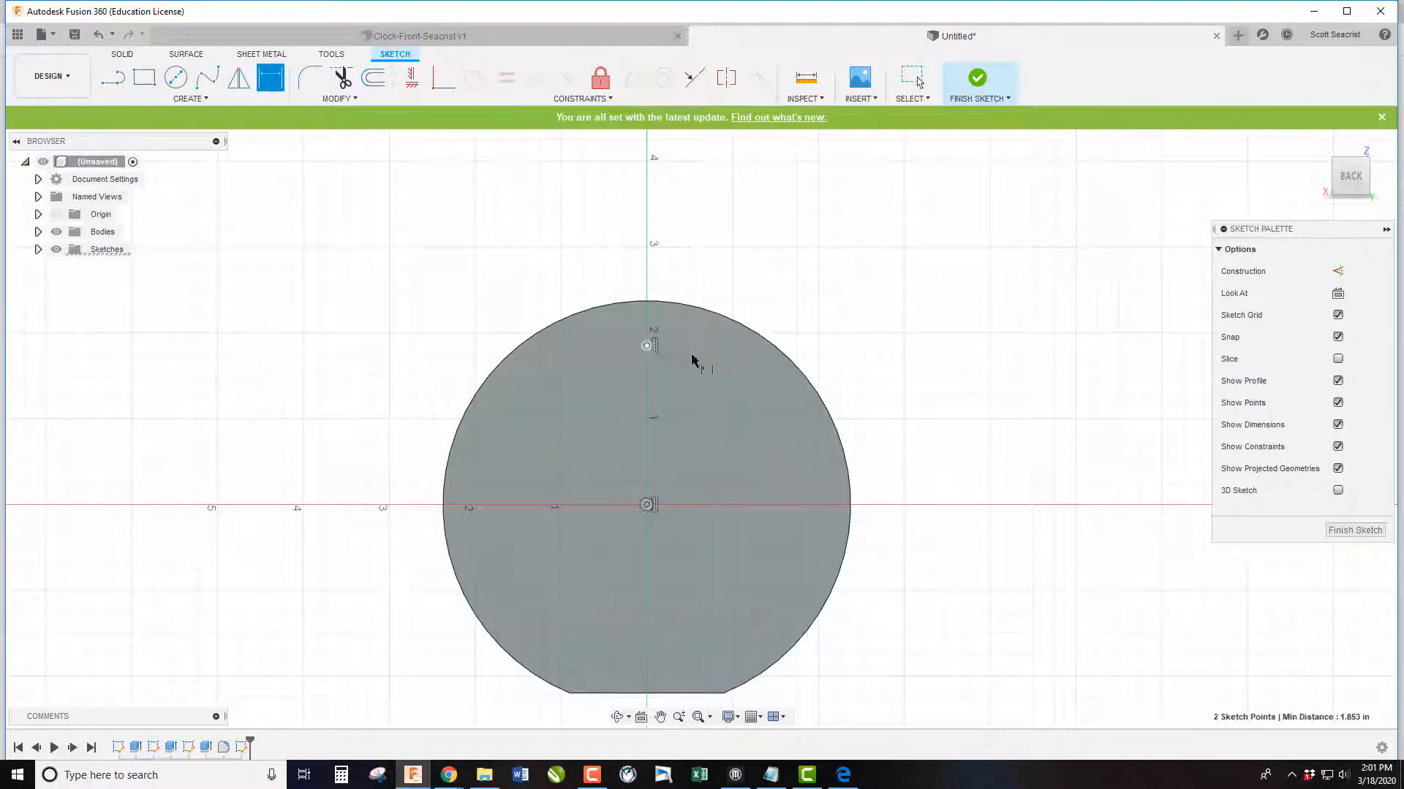
{"action": "left_click", "coordinate": [888, 369]}
{"action": "type", "text": "2"}
{"action": "key", "text": "Return"}
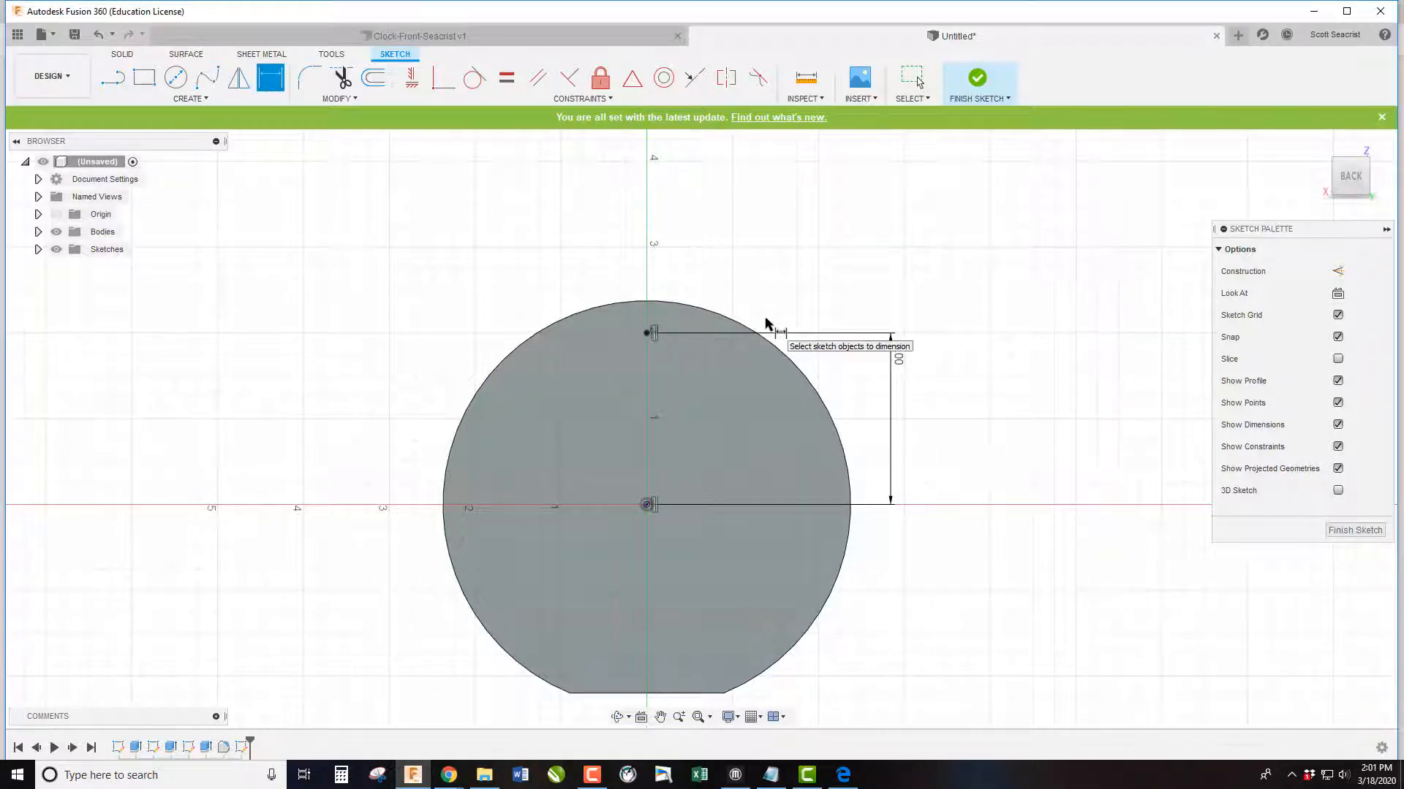
{"action": "left_click", "coordinate": [1354, 531]}
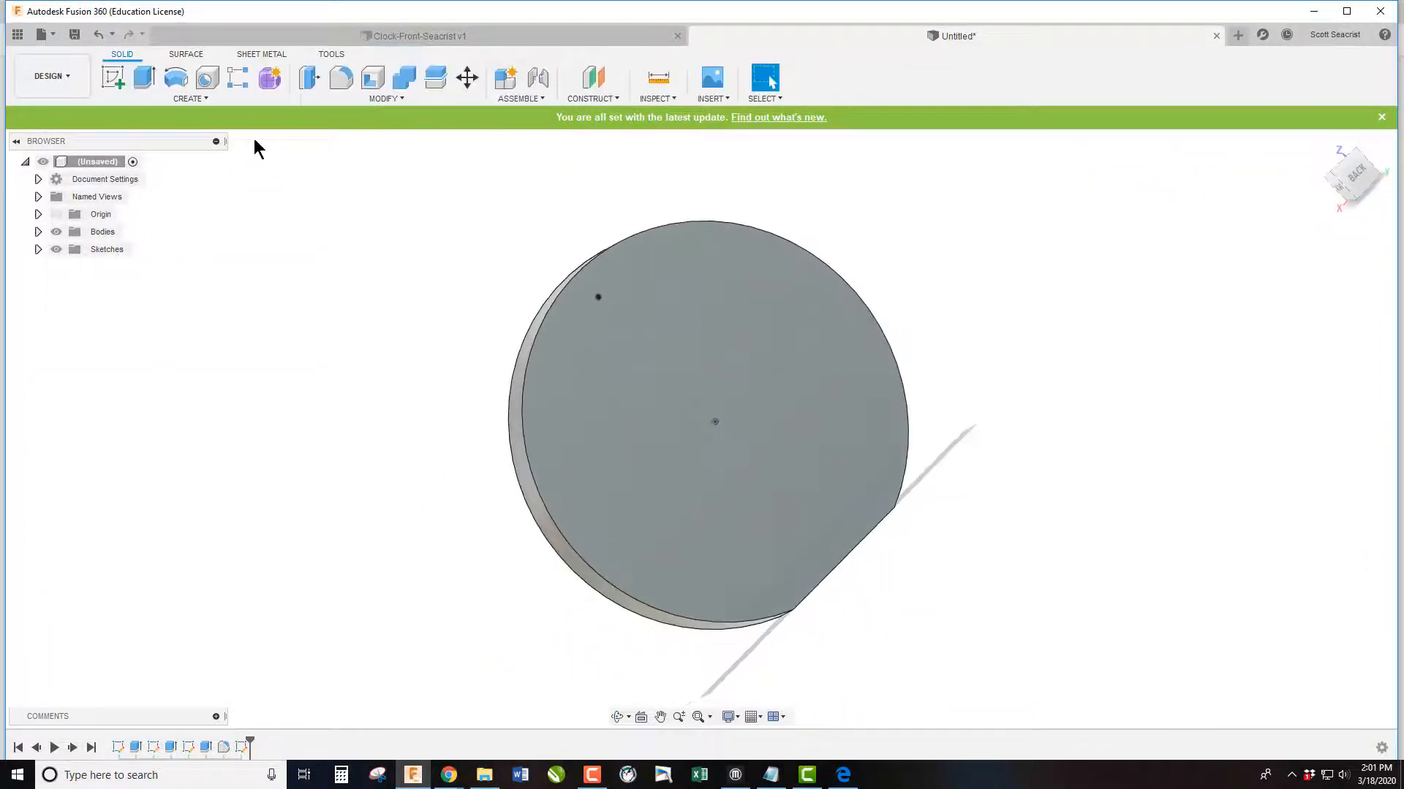
{"action": "left_click", "coordinate": [203, 82]}
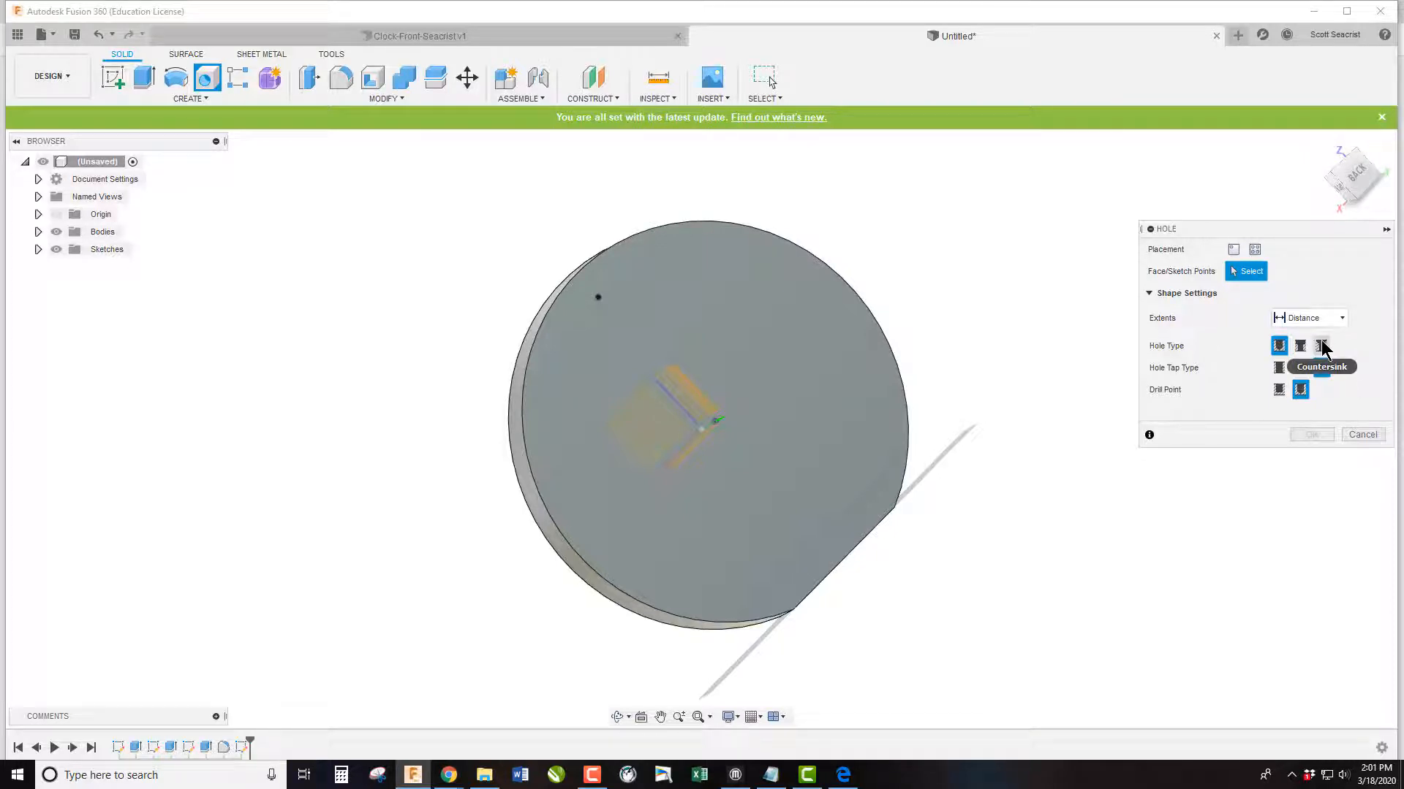
{"action": "left_click", "coordinate": [1322, 347]}
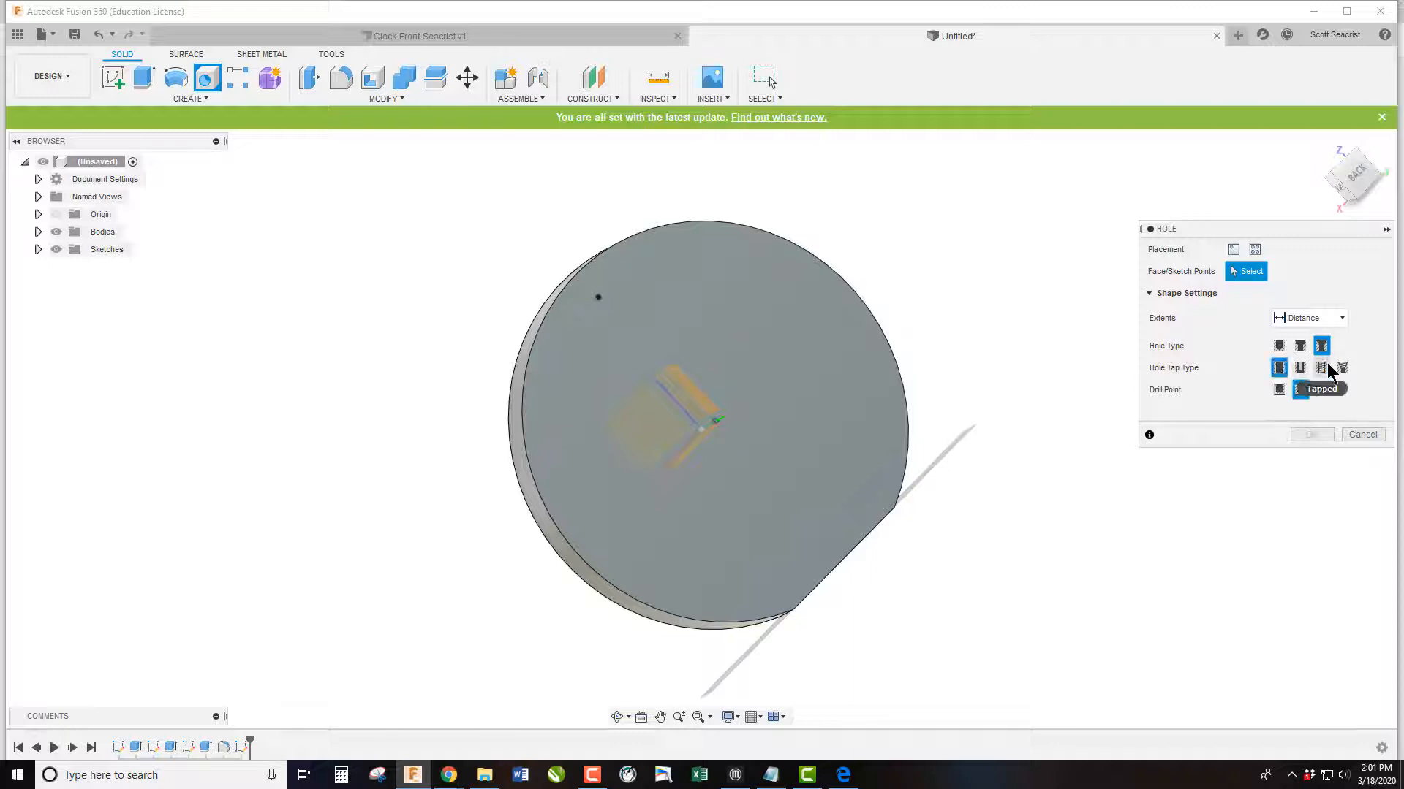
{"action": "left_click", "coordinate": [1373, 434]}
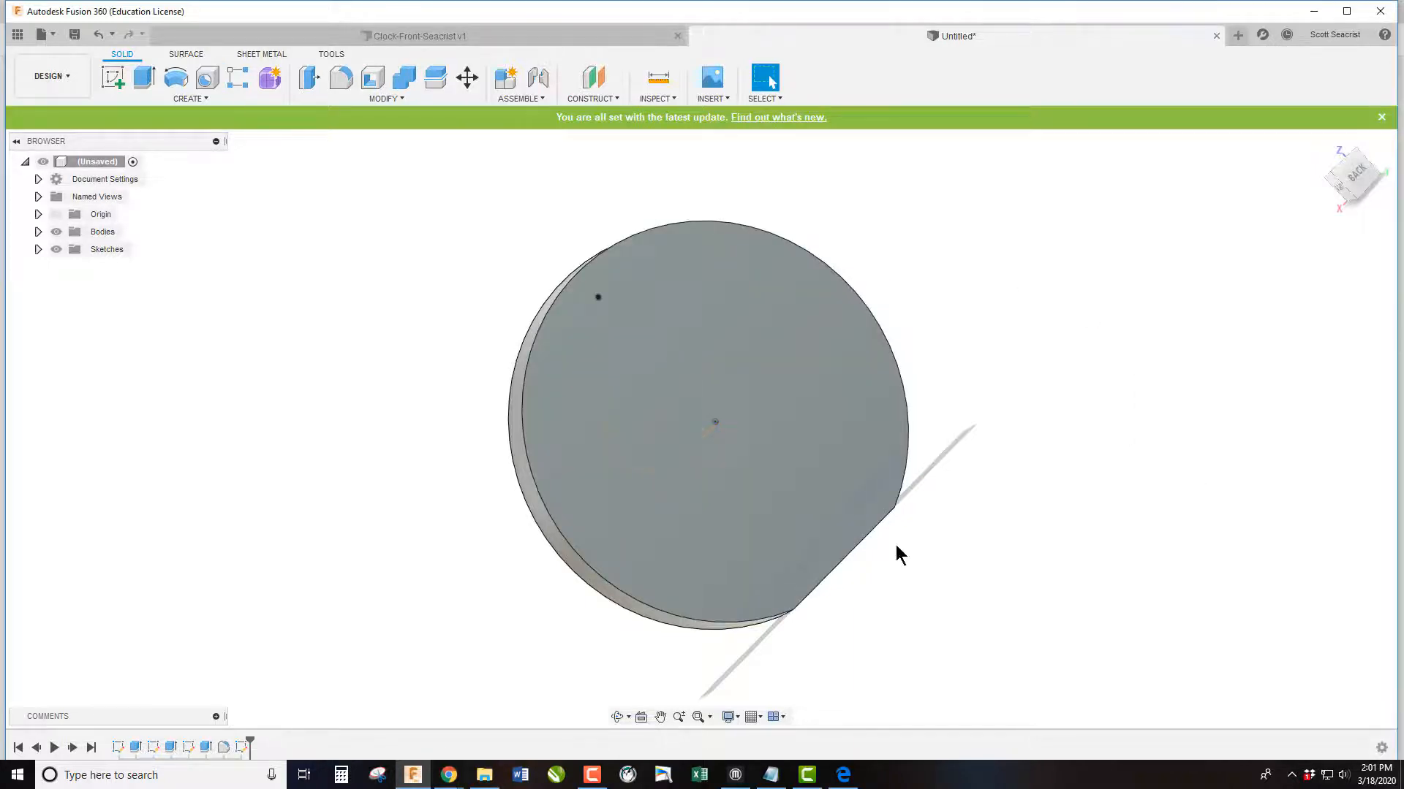
Reopen the back-face sketch, circularly pattern its upper point around the origin with a full quantity of 3, and finish the sketch
{"action": "right_click", "coordinate": [244, 746]}
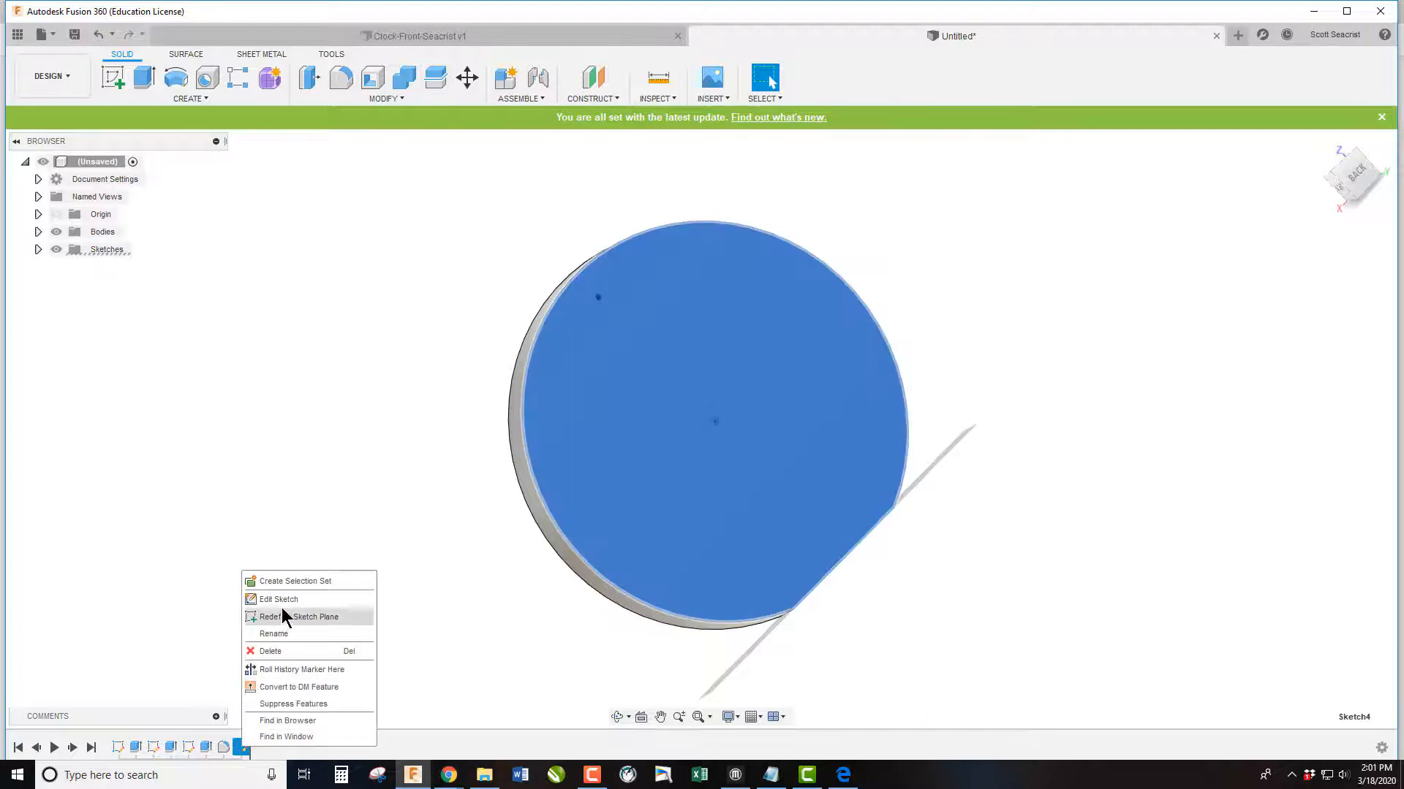
{"action": "left_click", "coordinate": [285, 611]}
{"action": "left_click", "coordinate": [190, 98]}
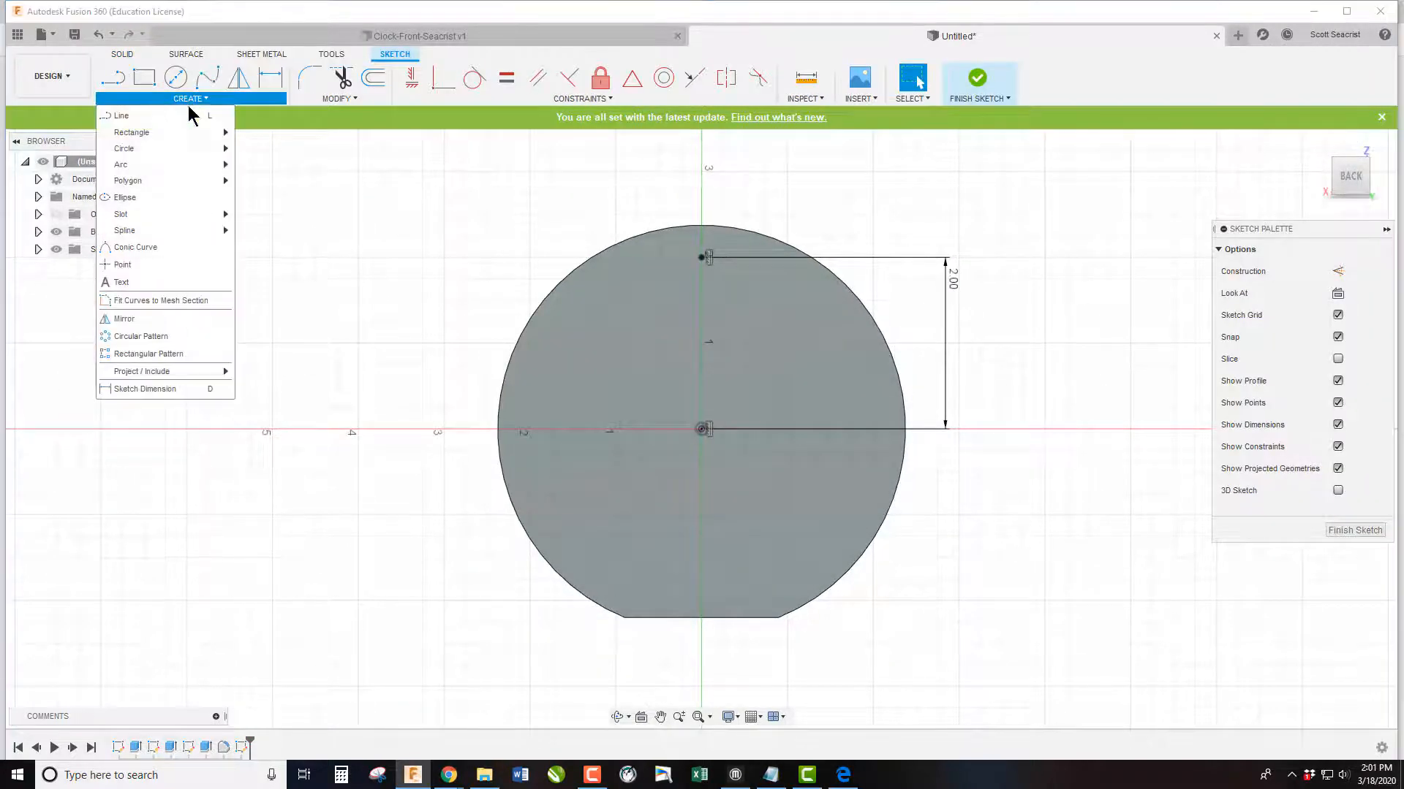
{"action": "left_click", "coordinate": [140, 336]}
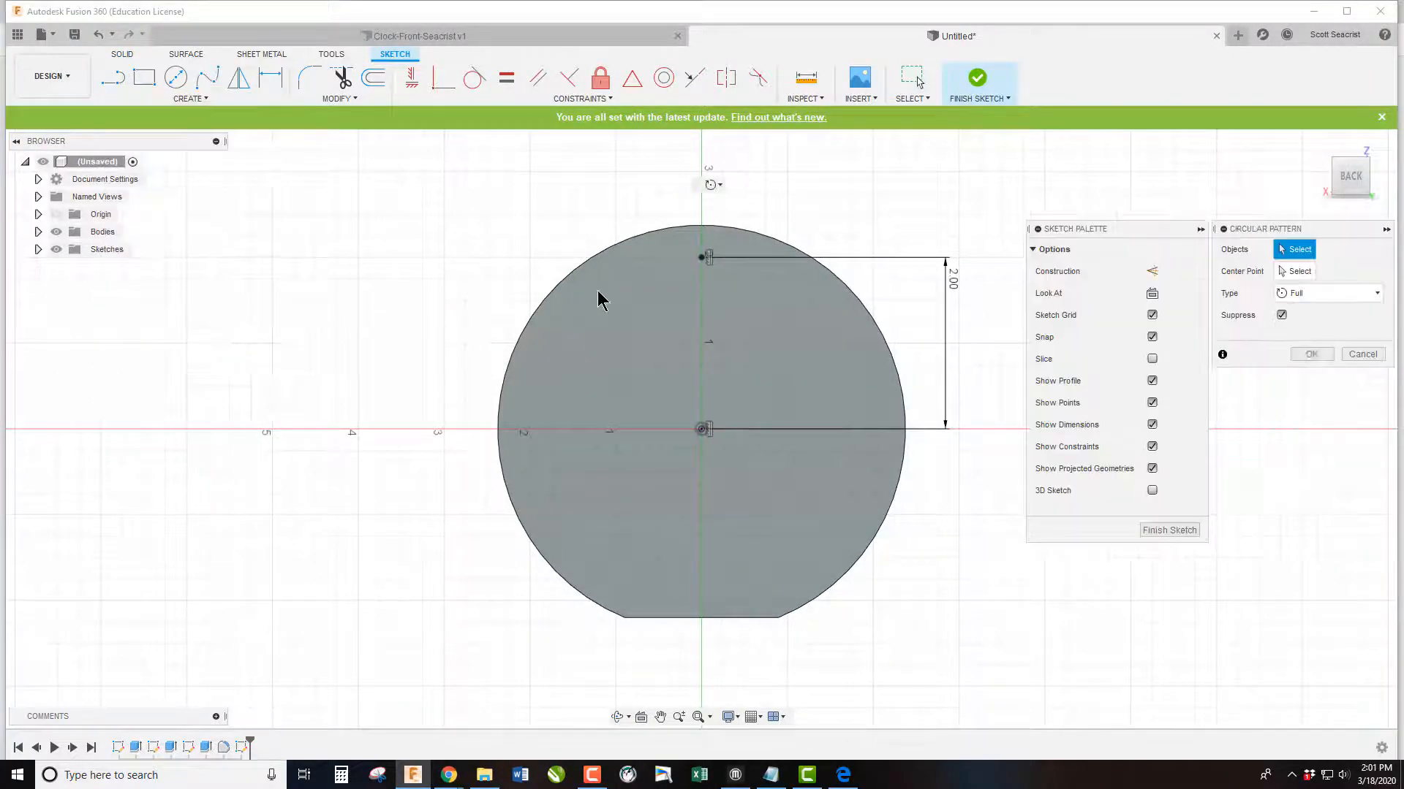
{"action": "left_click", "coordinate": [701, 258]}
{"action": "left_click", "coordinate": [1295, 271]}
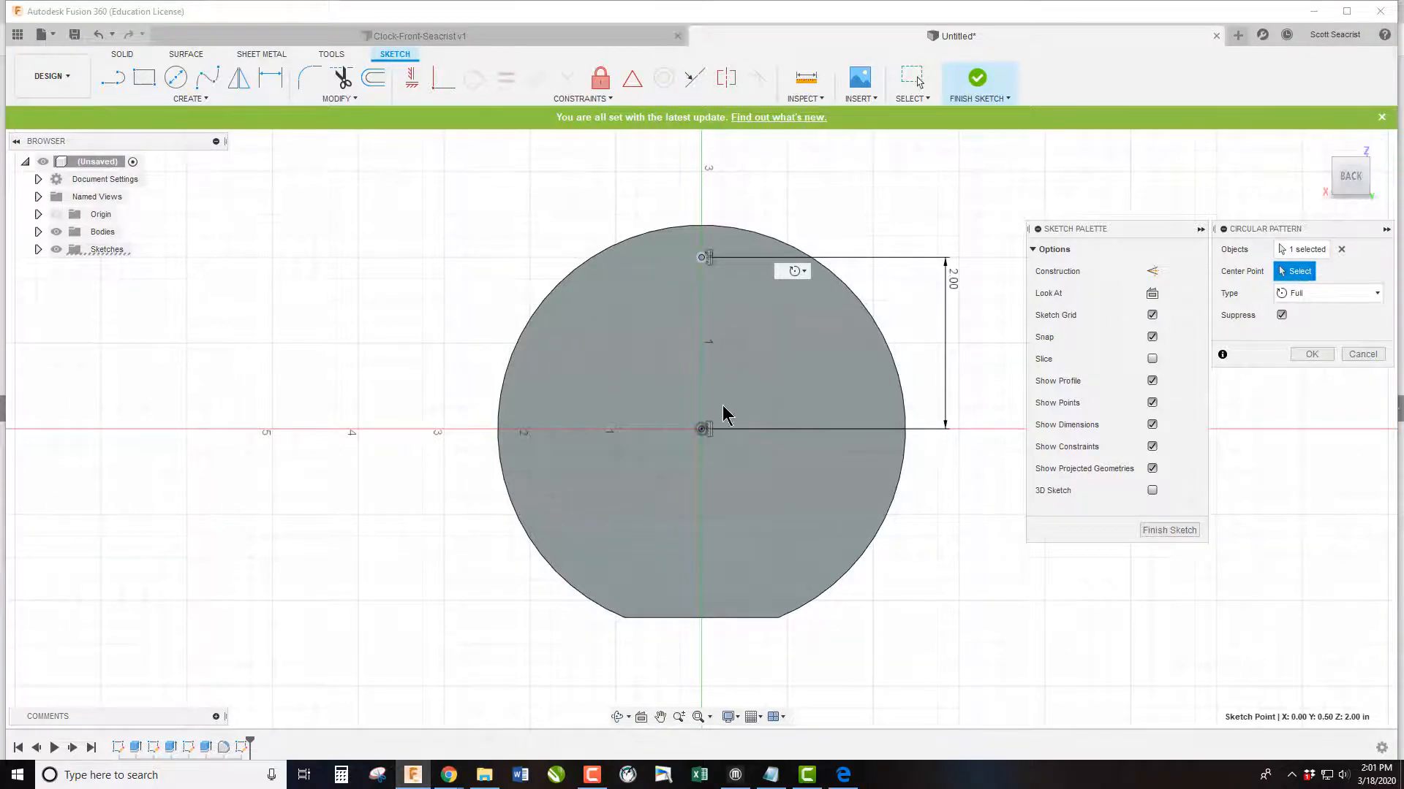
{"action": "left_click", "coordinate": [701, 429]}
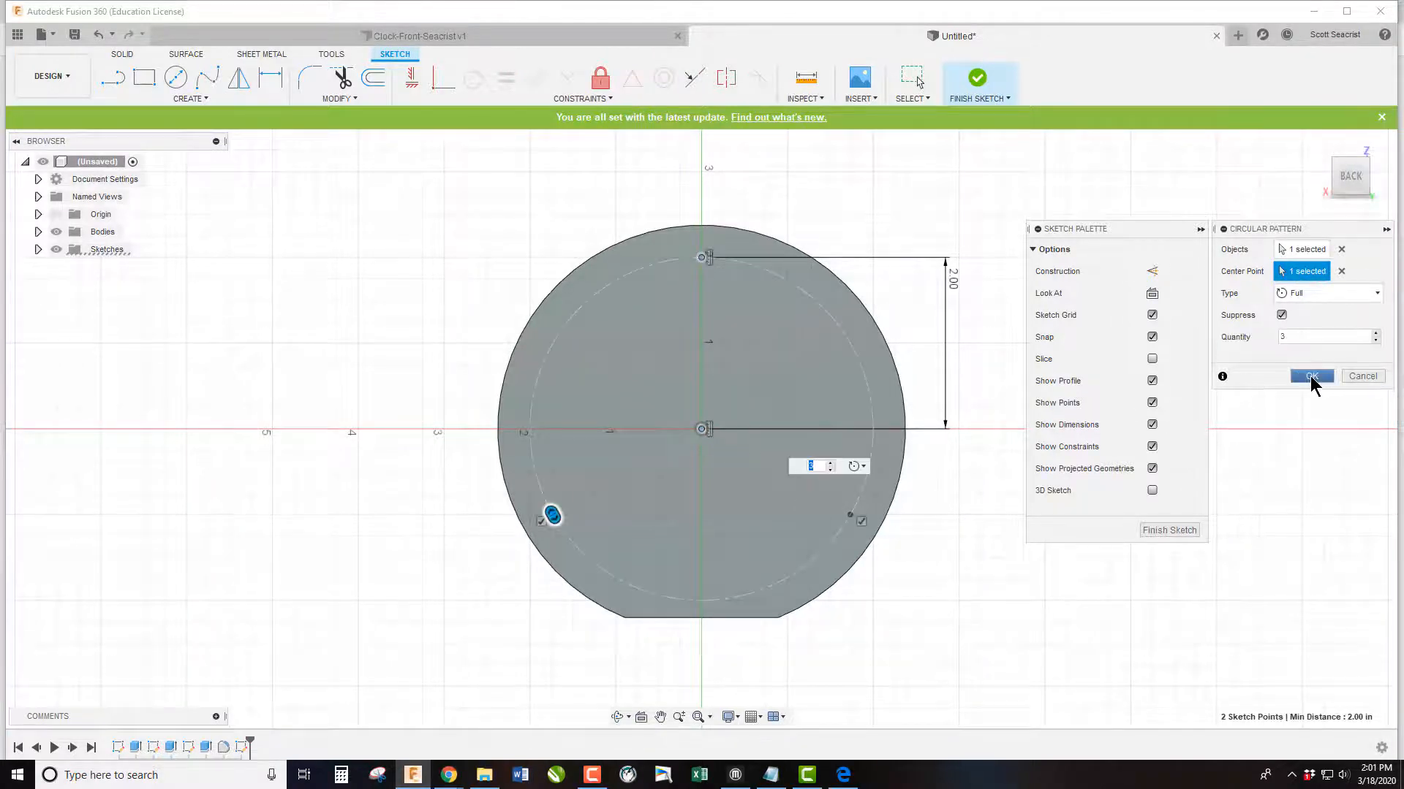
{"action": "left_click", "coordinate": [1311, 377]}
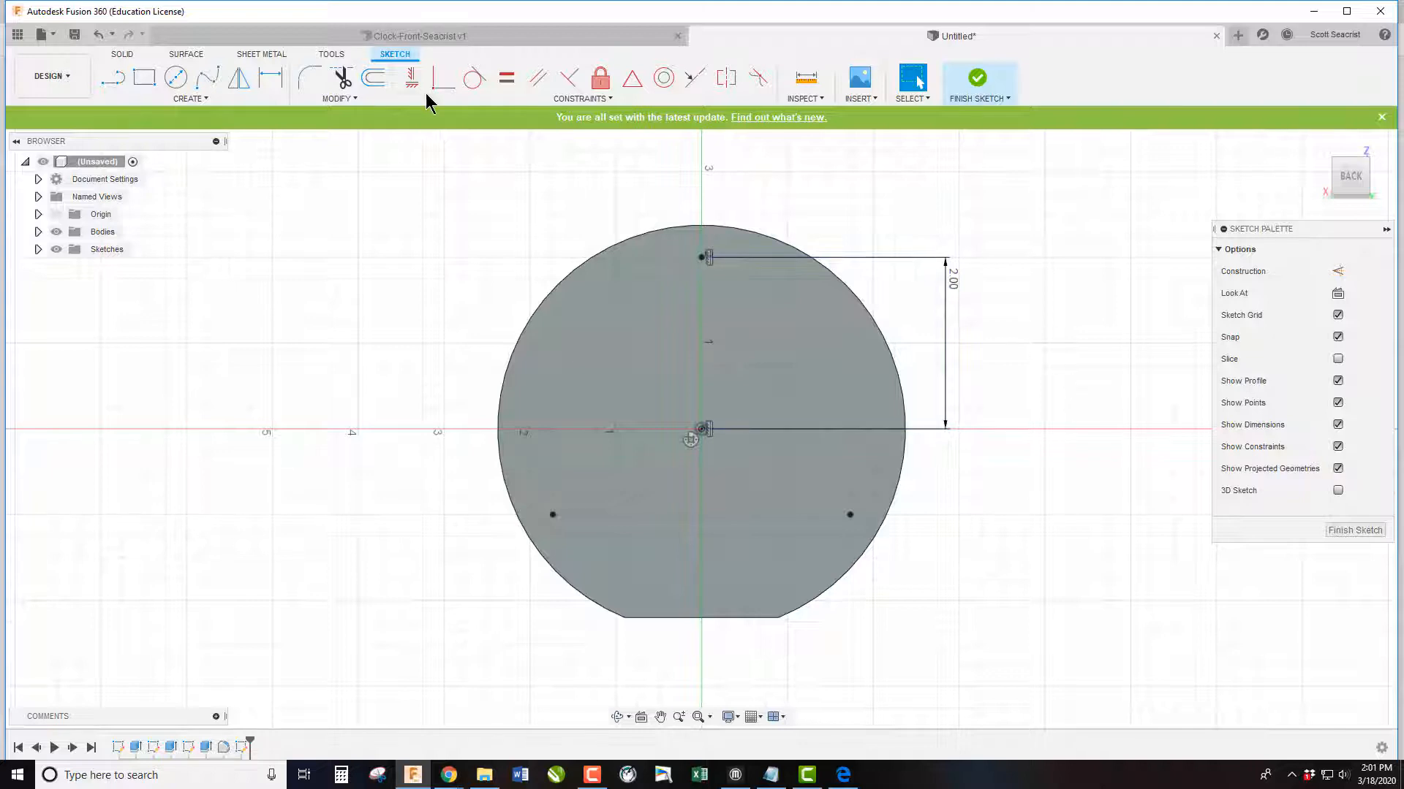
{"action": "left_click", "coordinate": [1335, 524]}
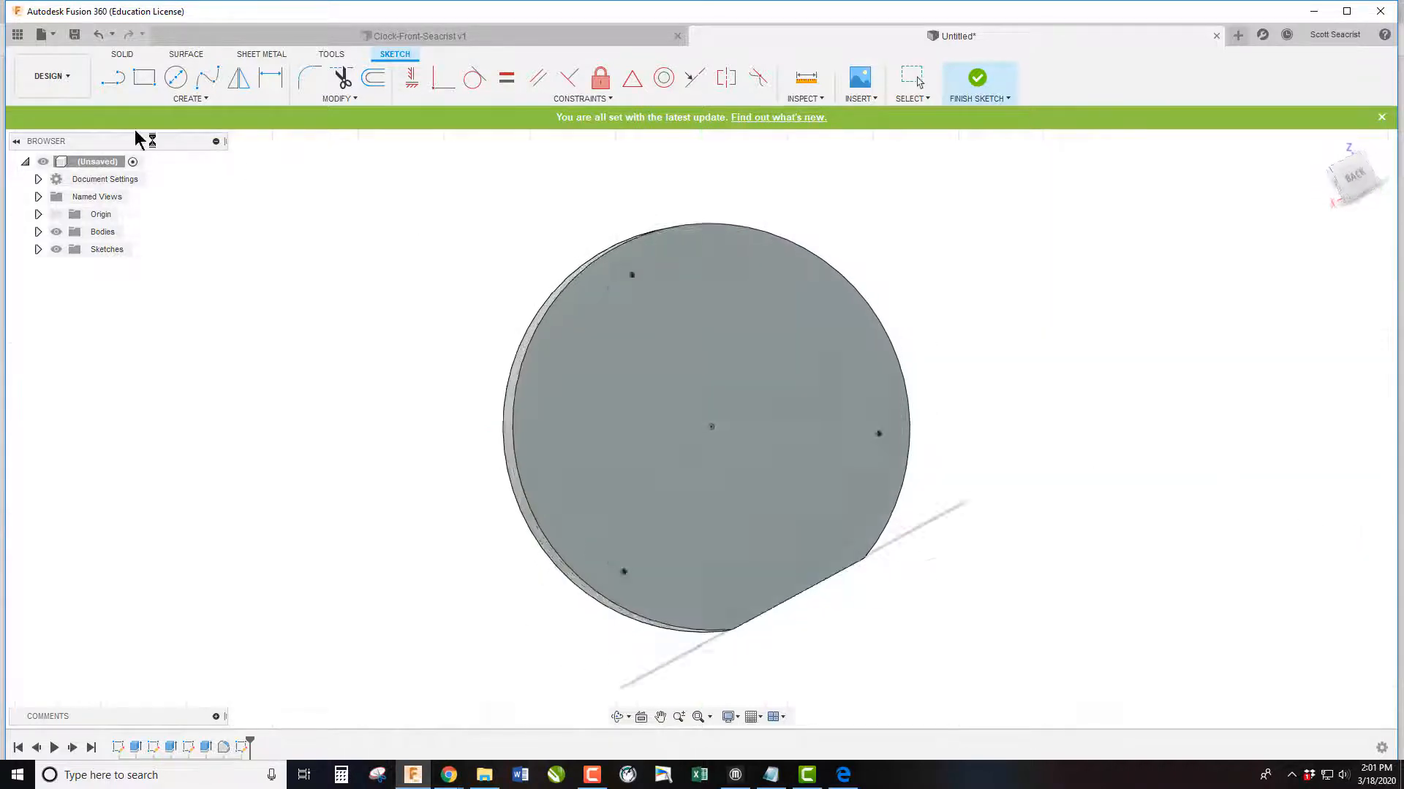
Start a simple countersink hole feature placed on the three patterned sketch points of the back face
{"action": "left_click", "coordinate": [205, 79]}
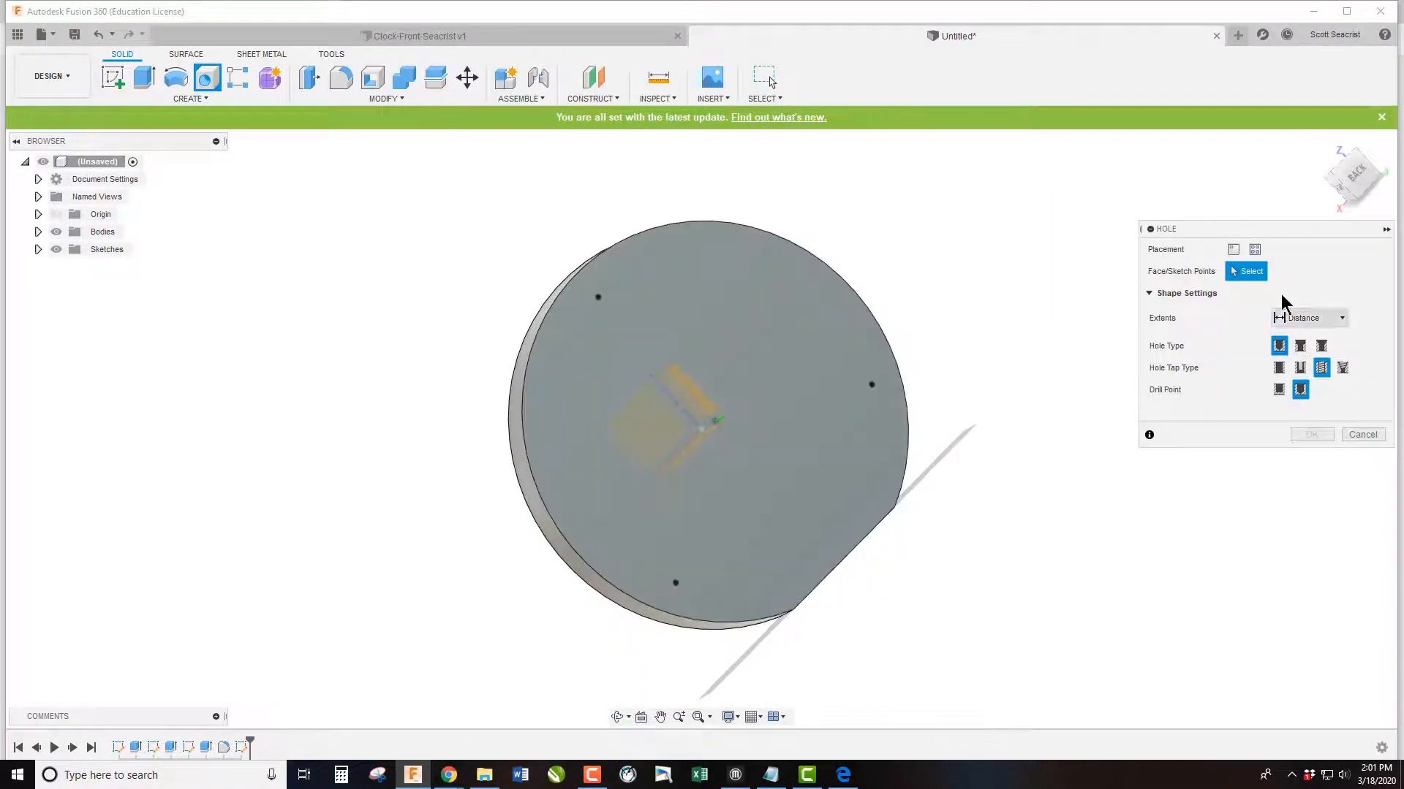
{"action": "left_click", "coordinate": [1321, 346]}
{"action": "left_click", "coordinate": [1279, 369]}
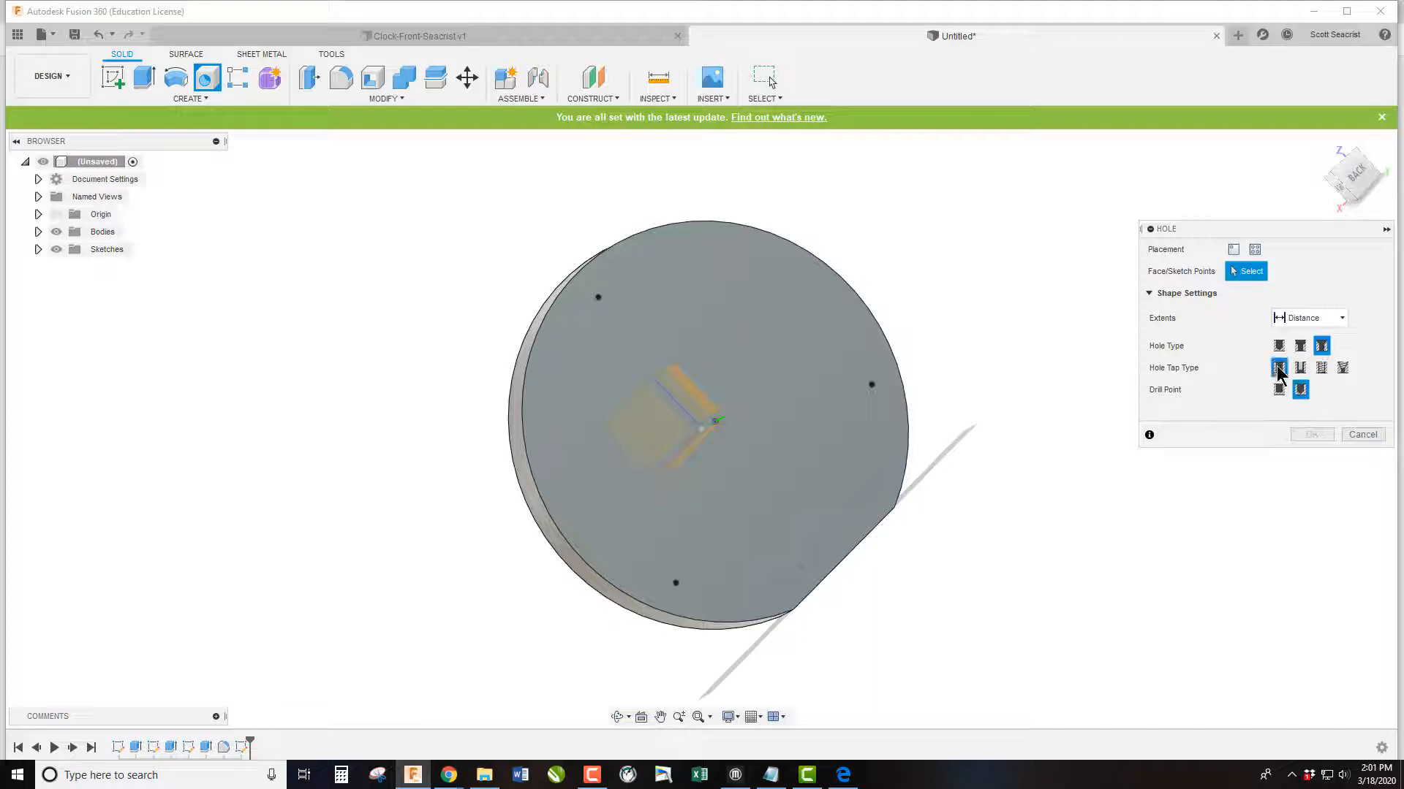
{"action": "left_click", "coordinate": [871, 385]}
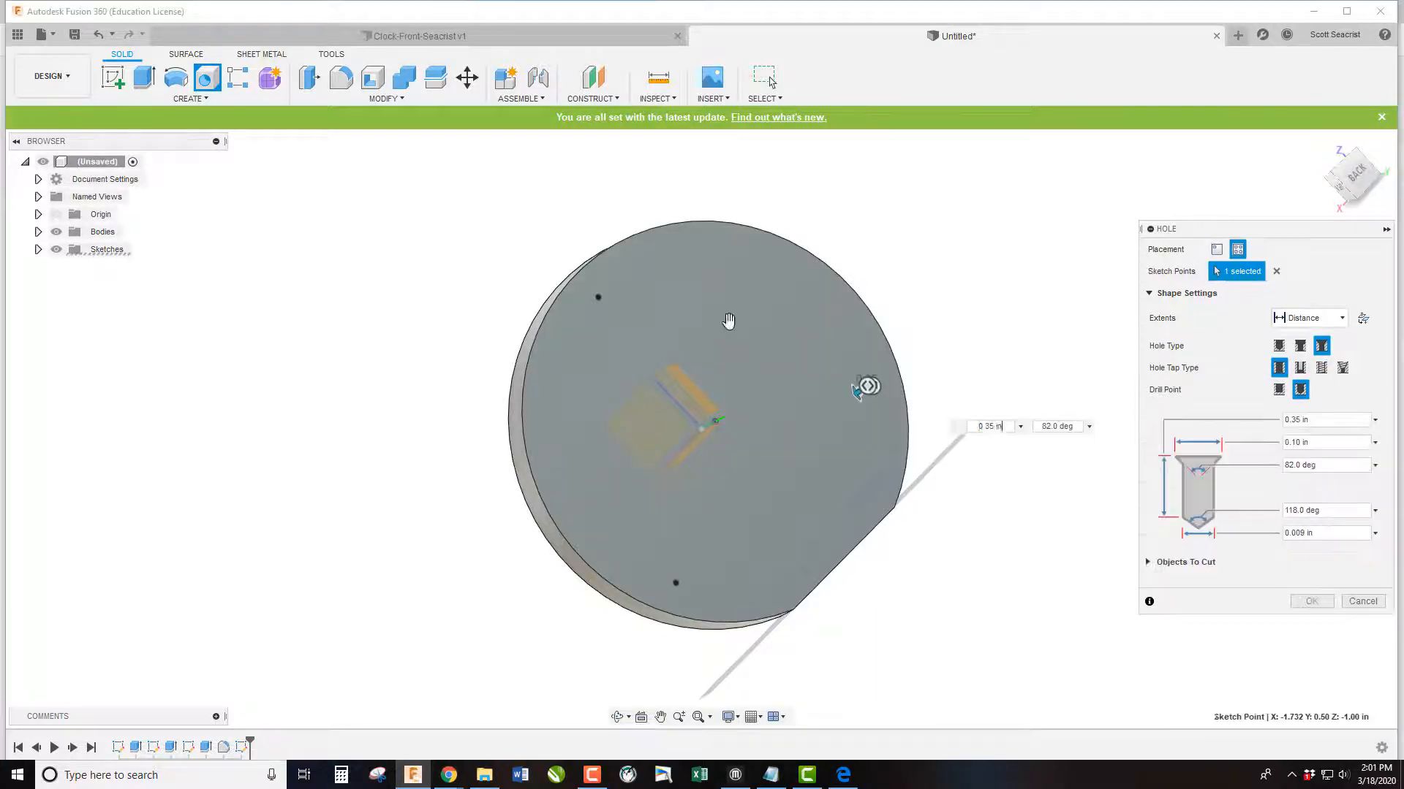
{"action": "left_click", "coordinate": [598, 298]}
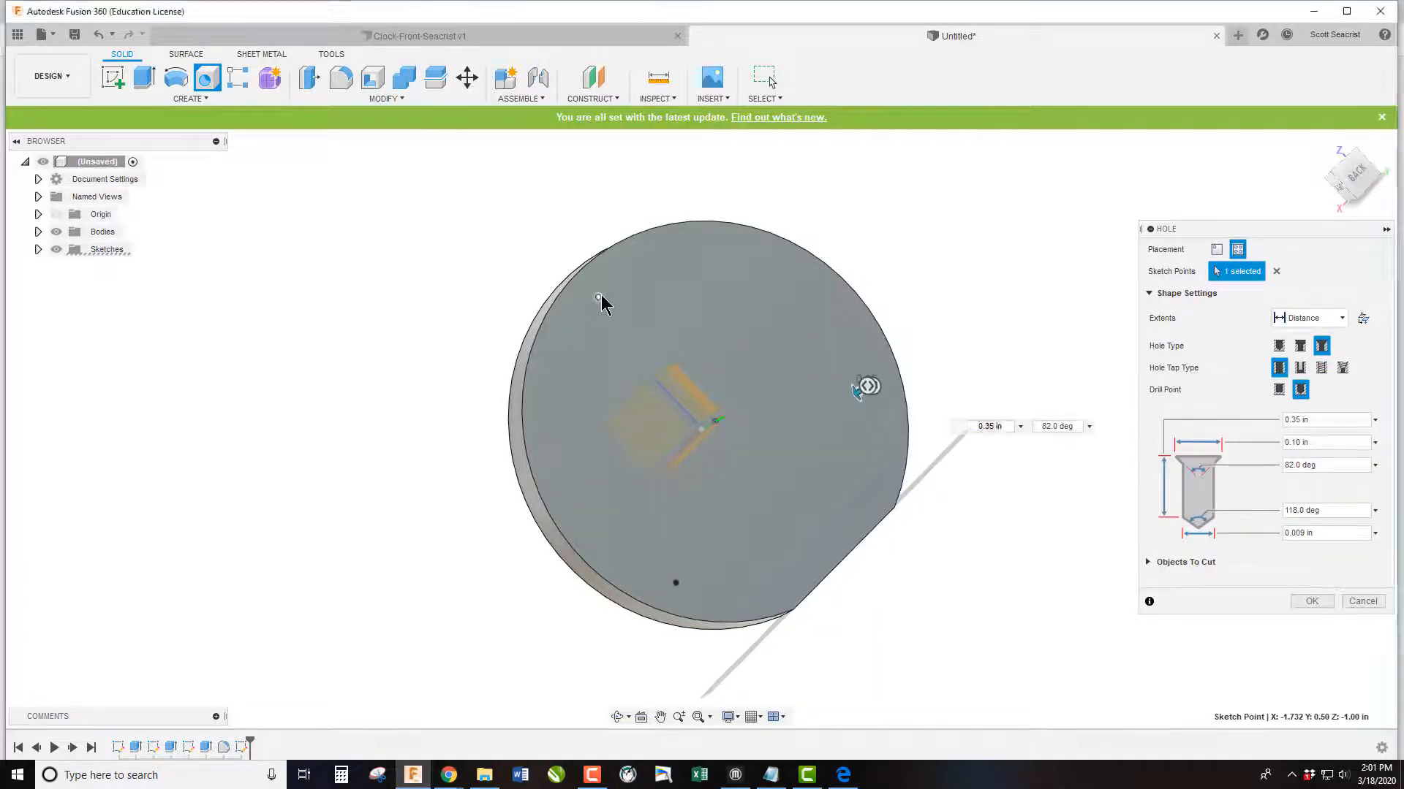
{"action": "left_click", "coordinate": [675, 583]}
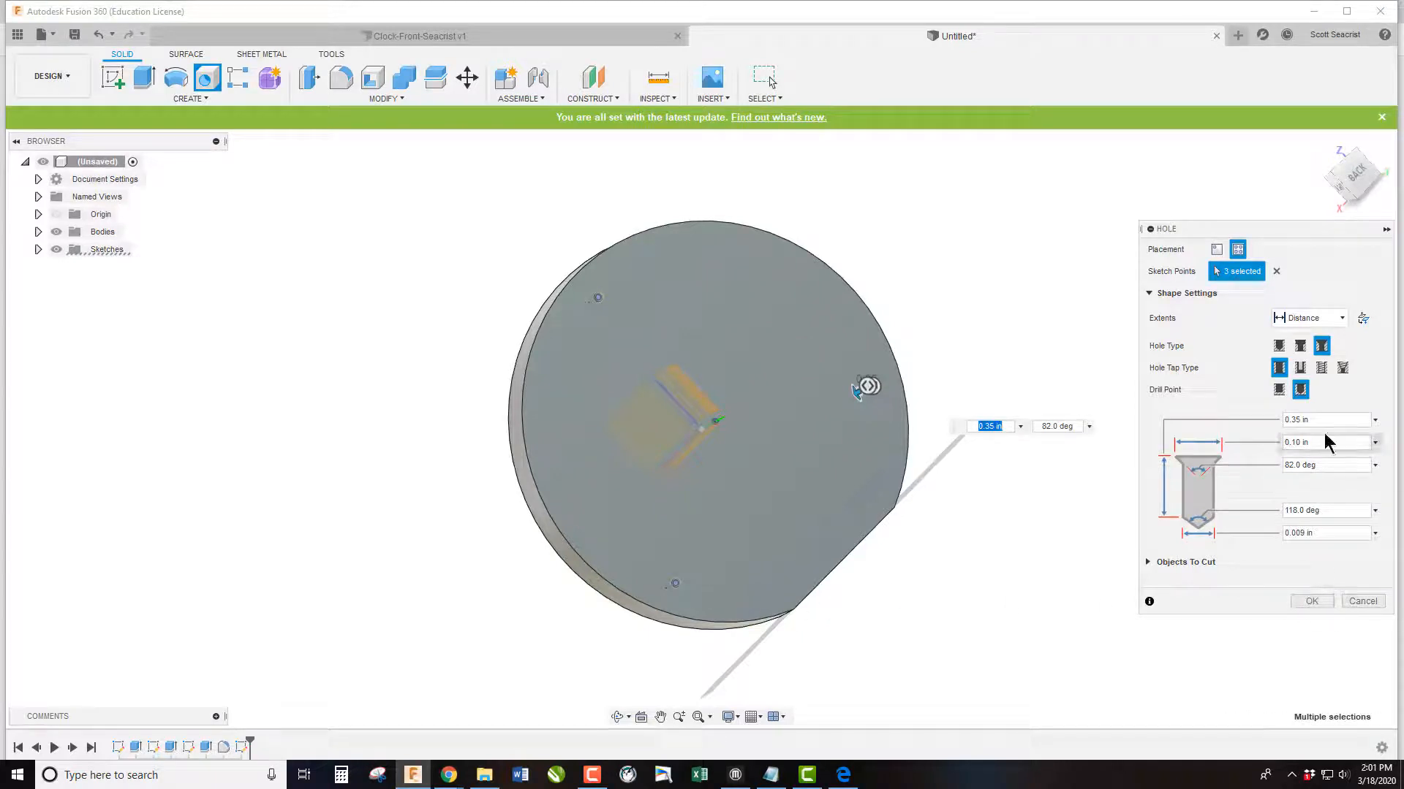
Set the holes' extent to All, the hole diameter to 0.21 in and the countersink diameter to 0.45 in, and create them
{"action": "left_click", "coordinate": [1312, 318]}
{"action": "left_click", "coordinate": [1298, 373]}
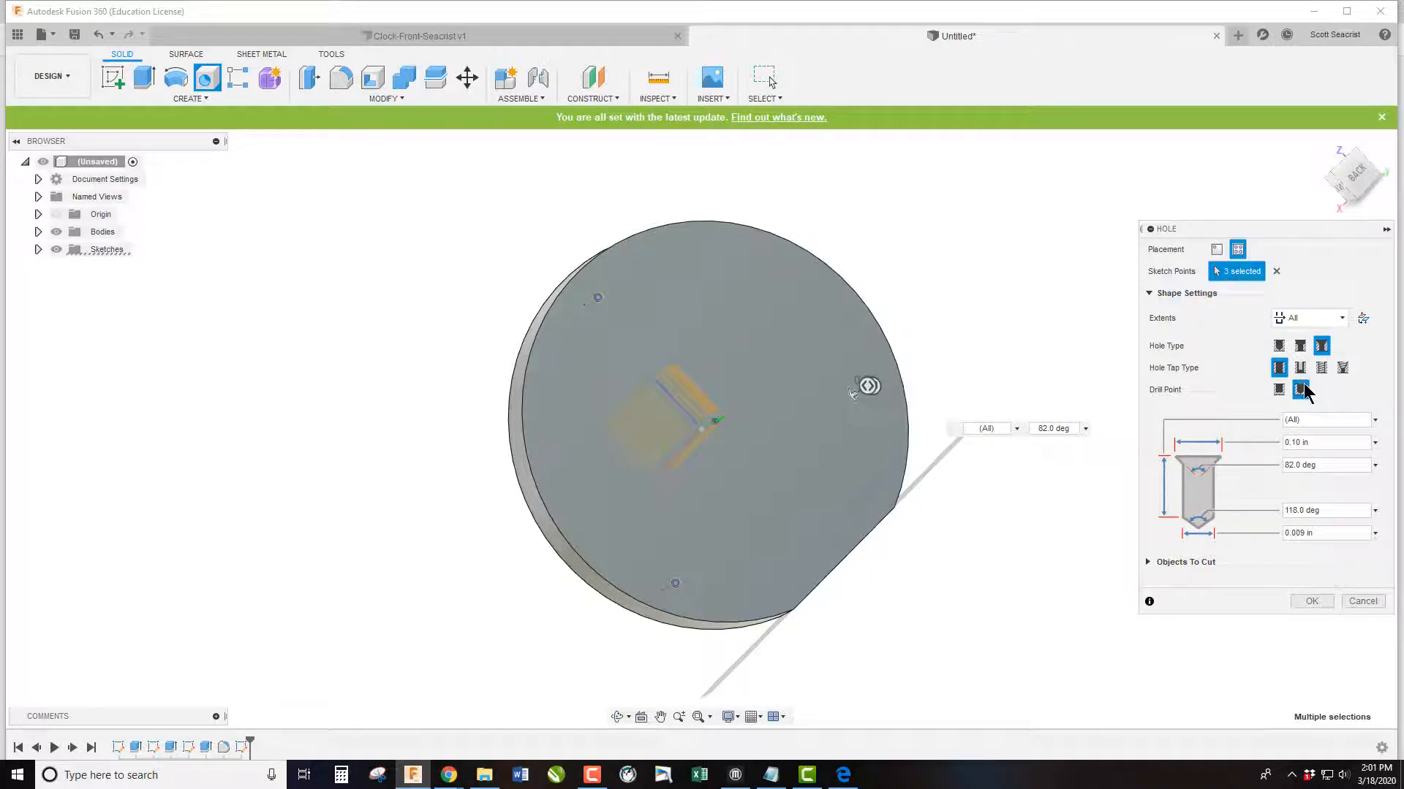
{"action": "left_click", "coordinate": [1345, 533]}
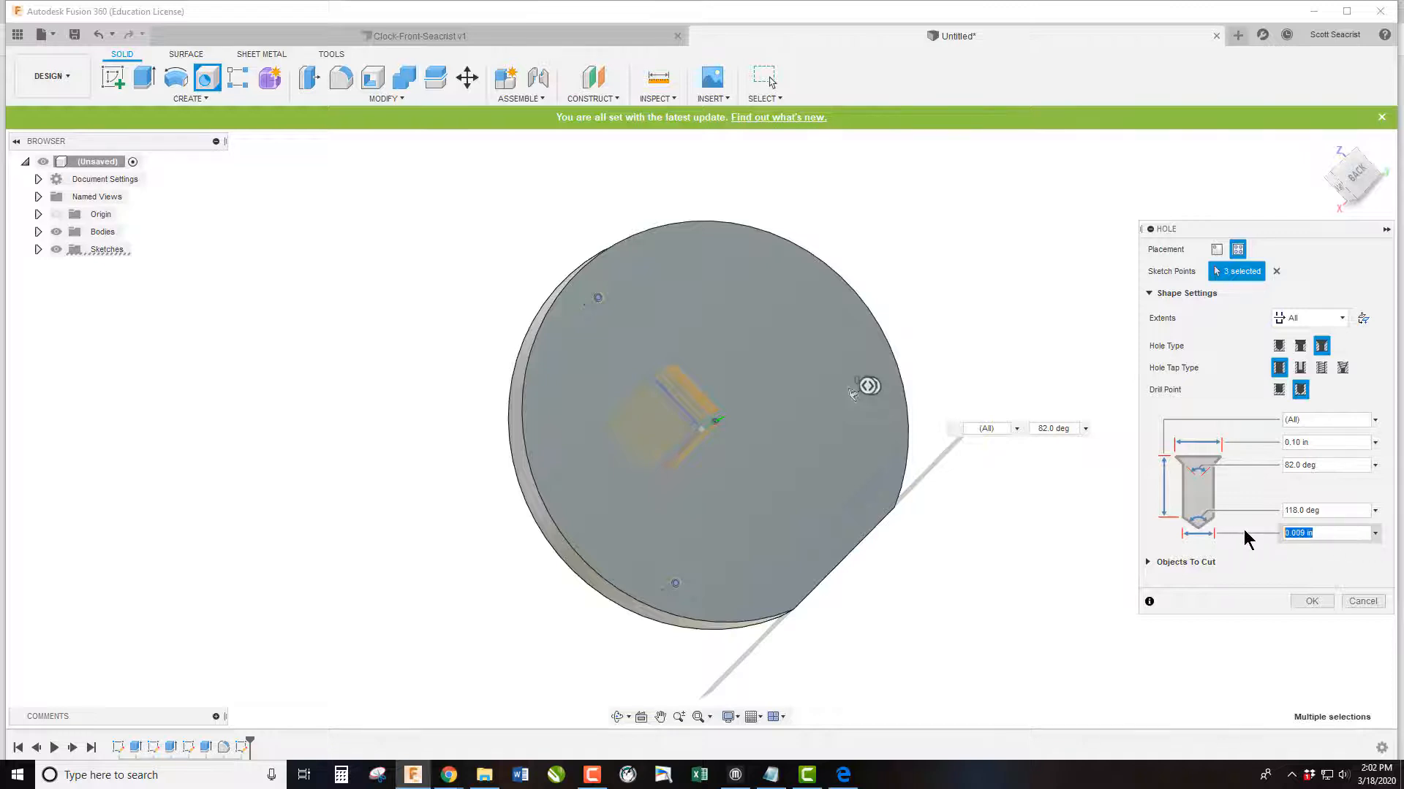
{"action": "type", "text": ".21"}
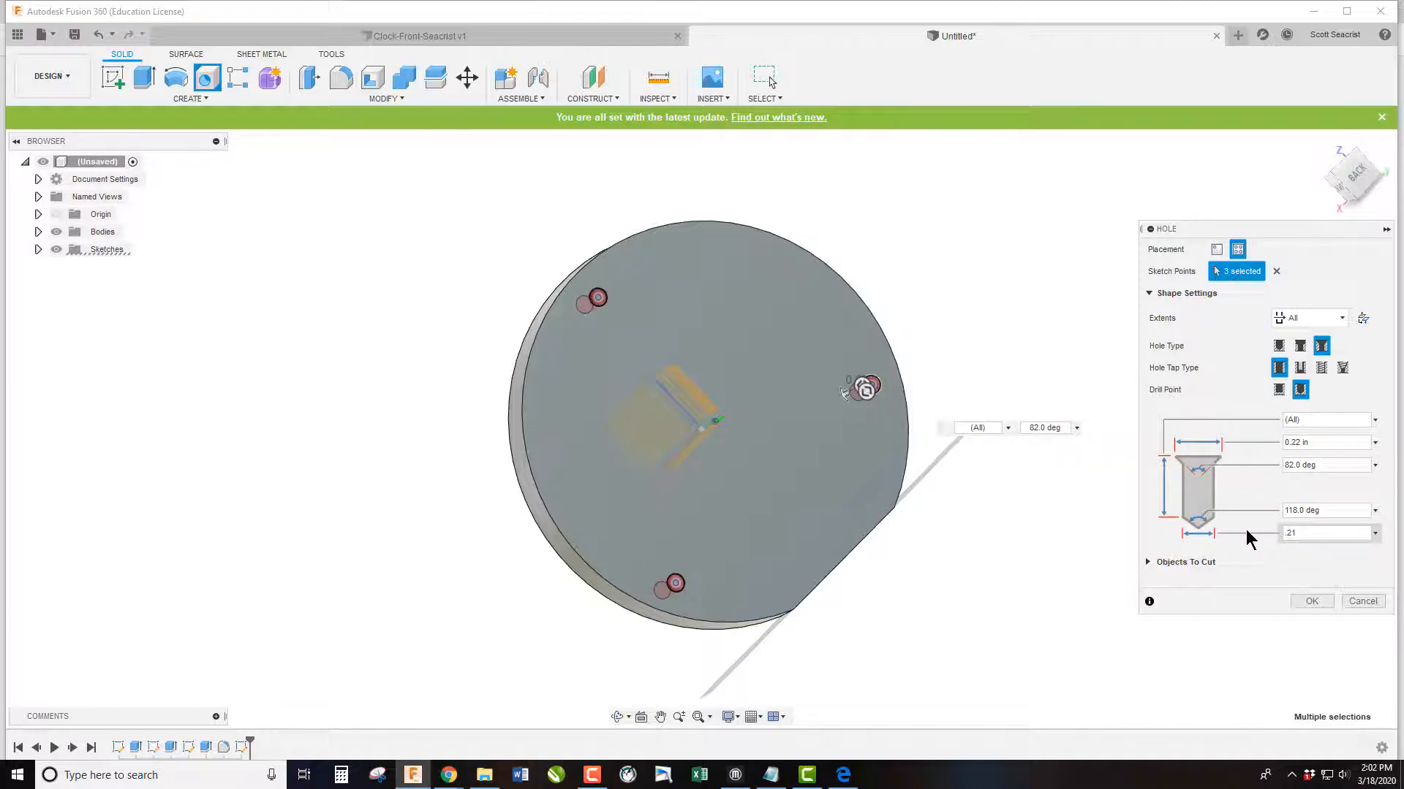
{"action": "left_click_drag", "start_coordinate": [1318, 442], "coordinate": [1255, 444]}
{"action": "key", "text": "BackSpace"}
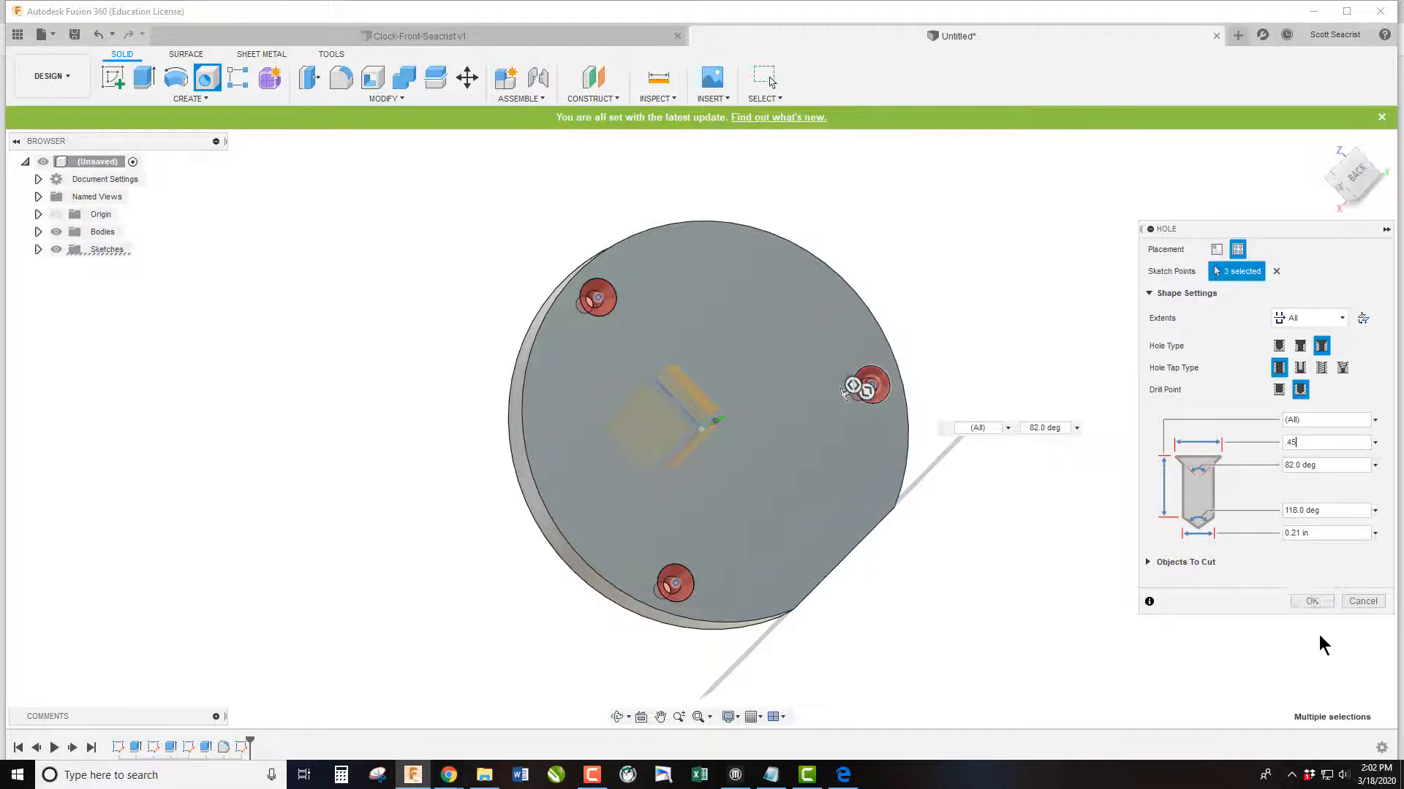
{"action": "left_click", "coordinate": [1324, 604]}
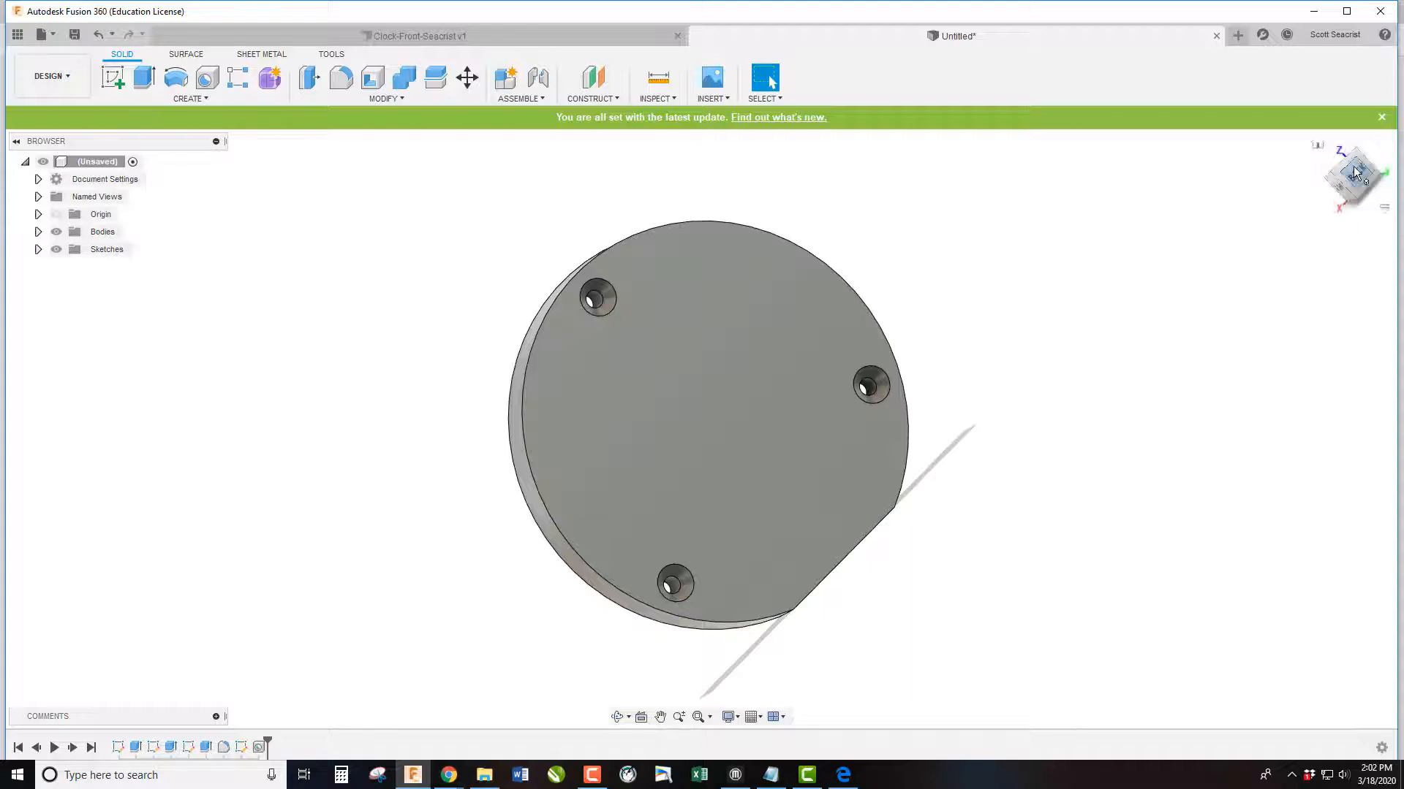
Save the design in the Clock folder under the name Clock-Back followed by the author's surname
{"action": "mouse_move", "coordinate": [1354, 172]}
{"action": "left_mouse_down"}
{"action": "mouse_move", "coordinate": [1351, 203]}
{"action": "mouse_move", "coordinate": [1342, 192]}
{"action": "left_mouse_up"}
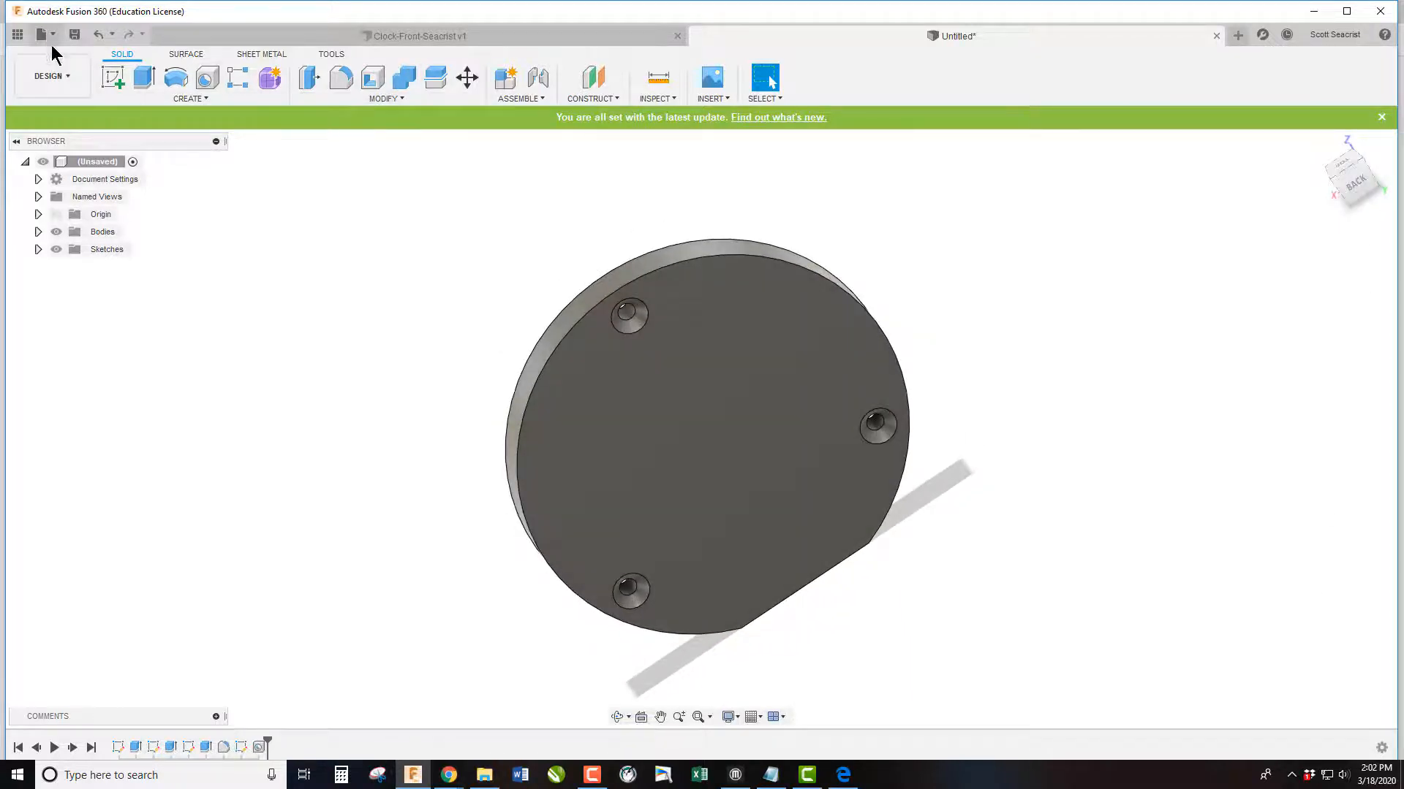
{"action": "left_click", "coordinate": [73, 34]}
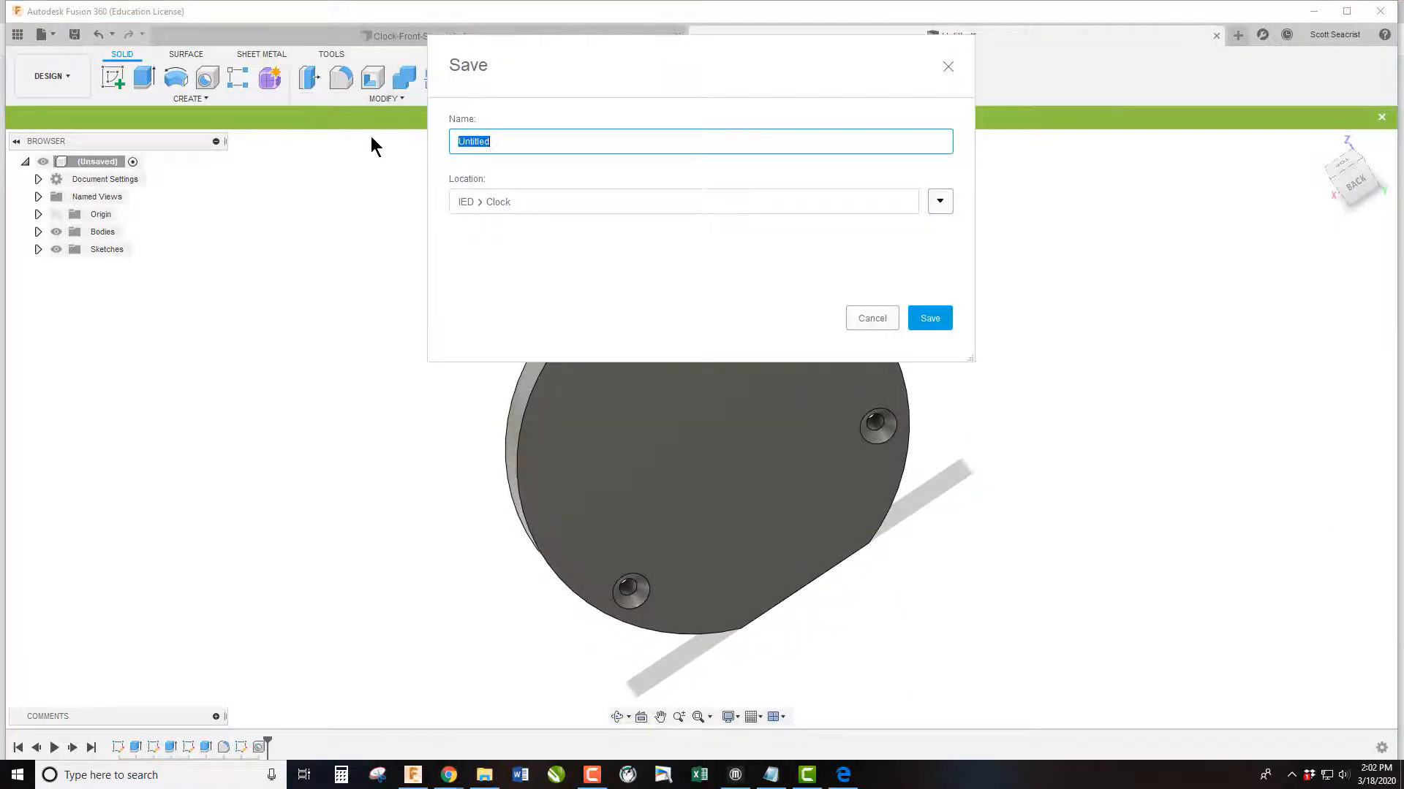
{"action": "type", "text": "Clock-Back-Seacrist"}
{"action": "left_click", "coordinate": [941, 319]}
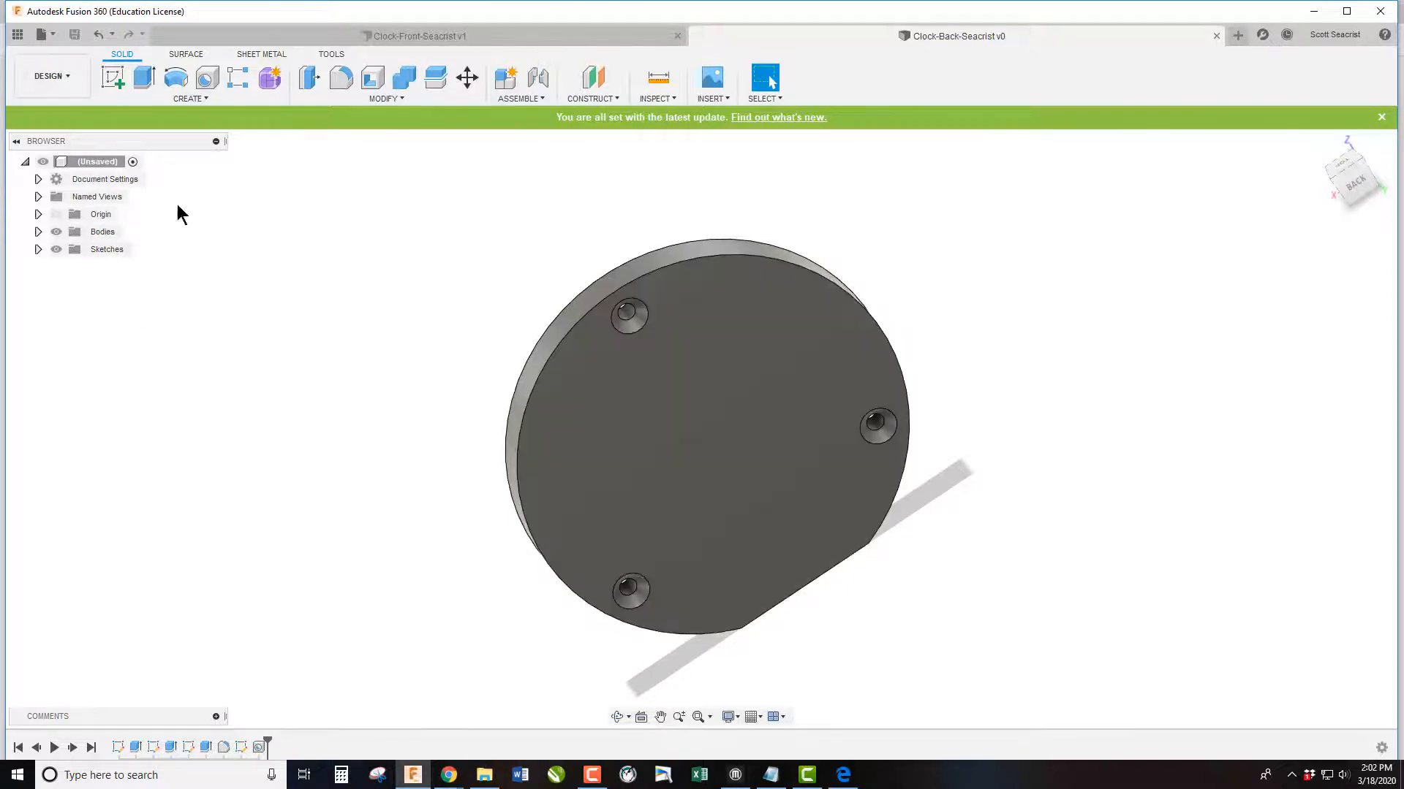
Assign the Acrylic, Clear plastic from the Fusion 360 Material Library as the clock back's physical material
{"action": "right_click", "coordinate": [144, 162]}
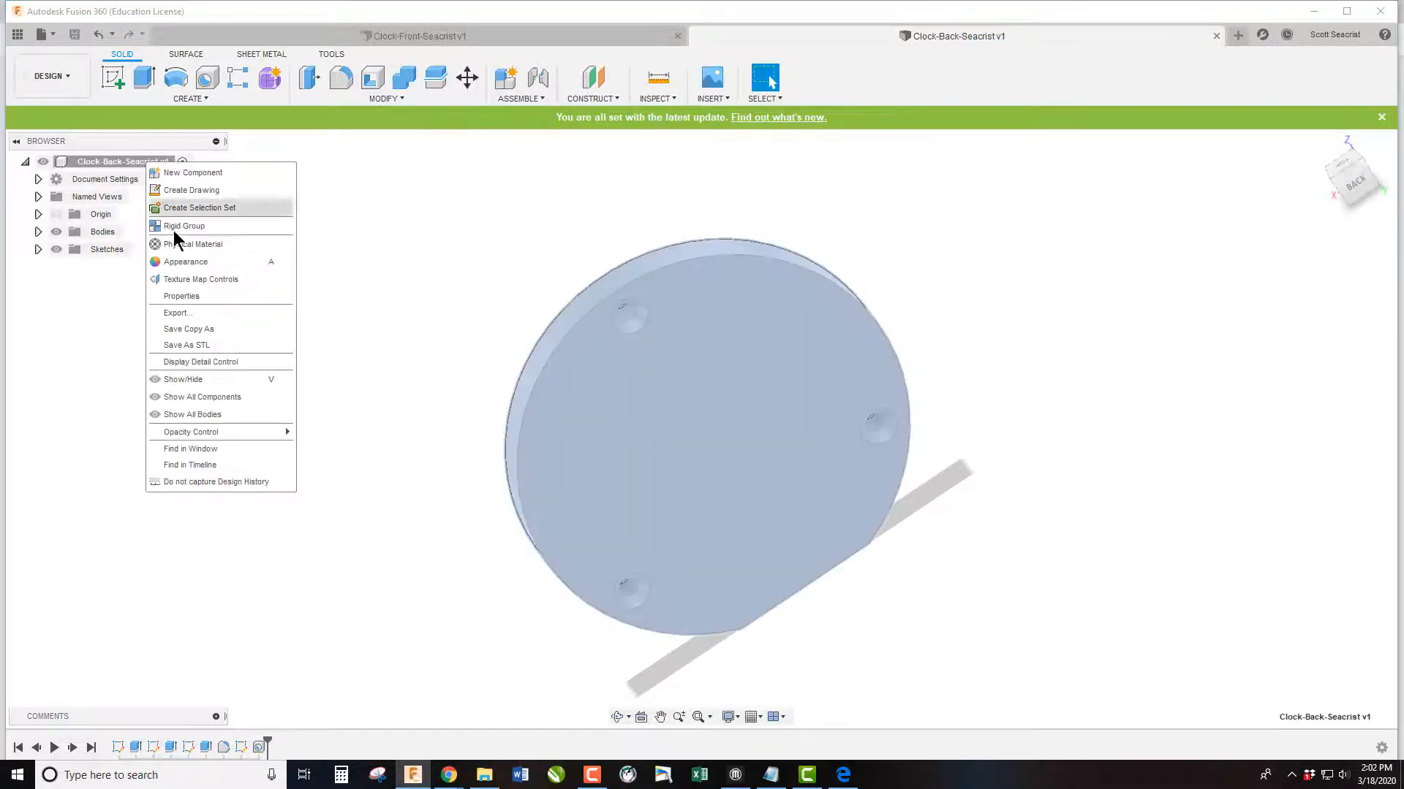
{"action": "left_click", "coordinate": [1189, 410]}
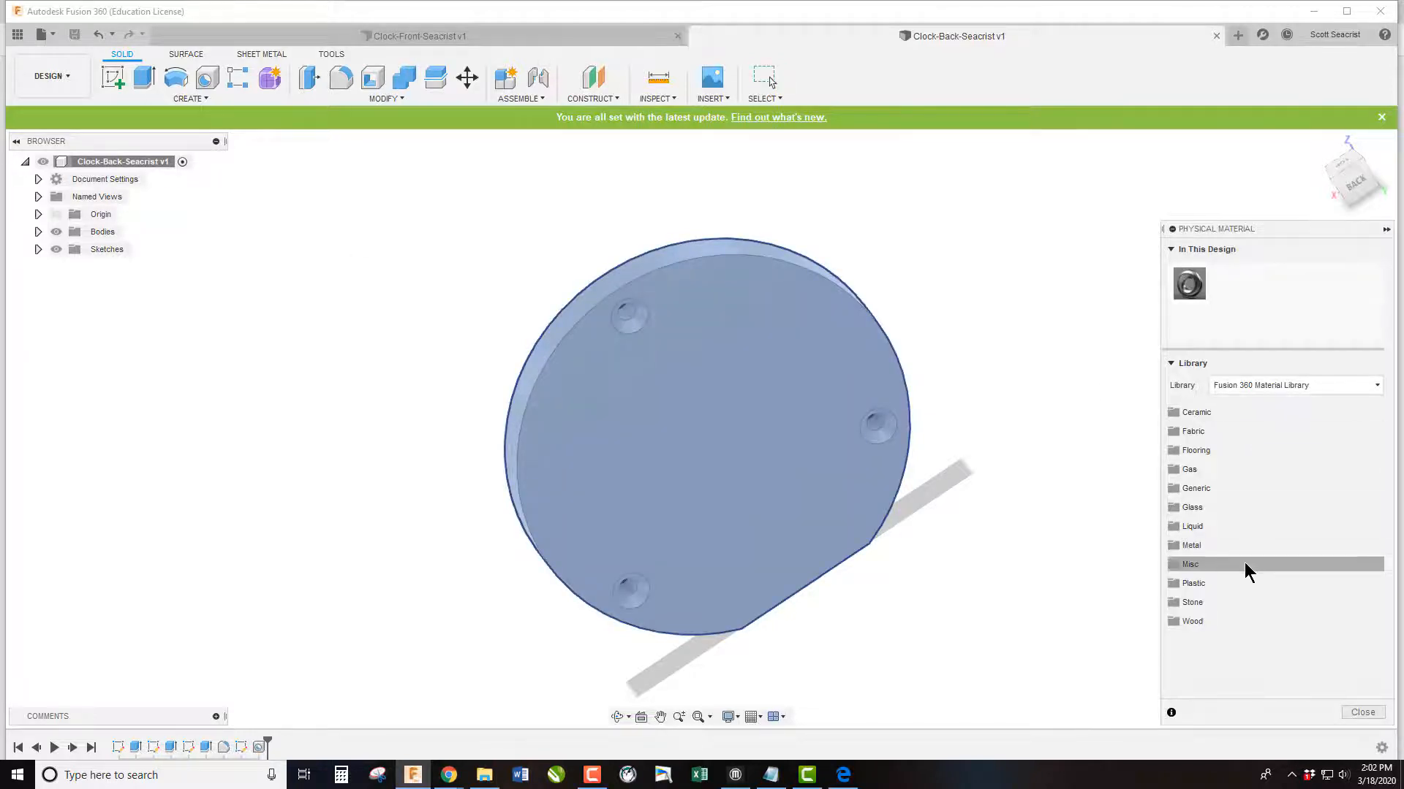
{"action": "left_click", "coordinate": [1247, 585]}
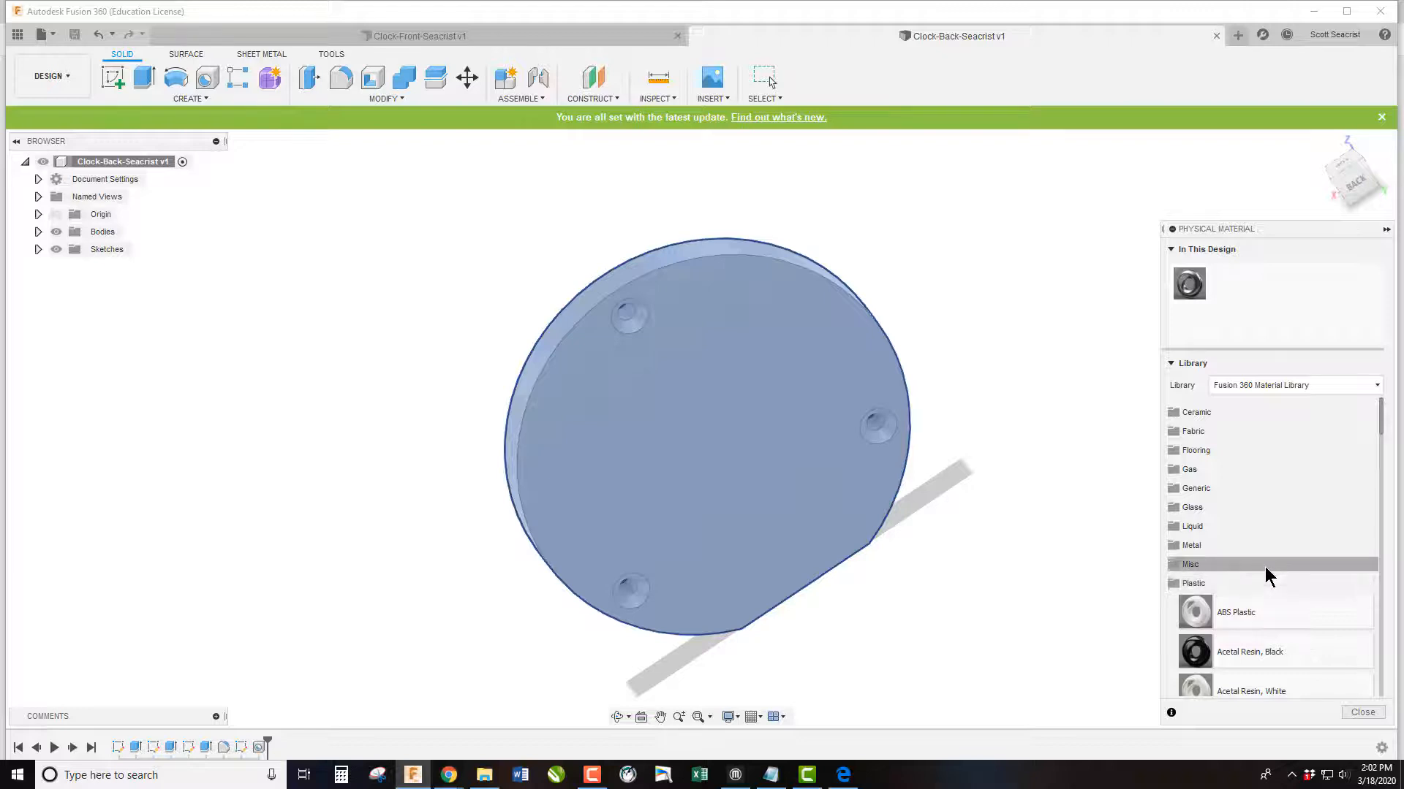
{"action": "scroll", "coordinate": [1301, 603], "scroll_direction": "down", "scroll_amount": 2}
{"action": "scroll", "coordinate": [1338, 636], "scroll_direction": "down", "scroll_amount": 5}
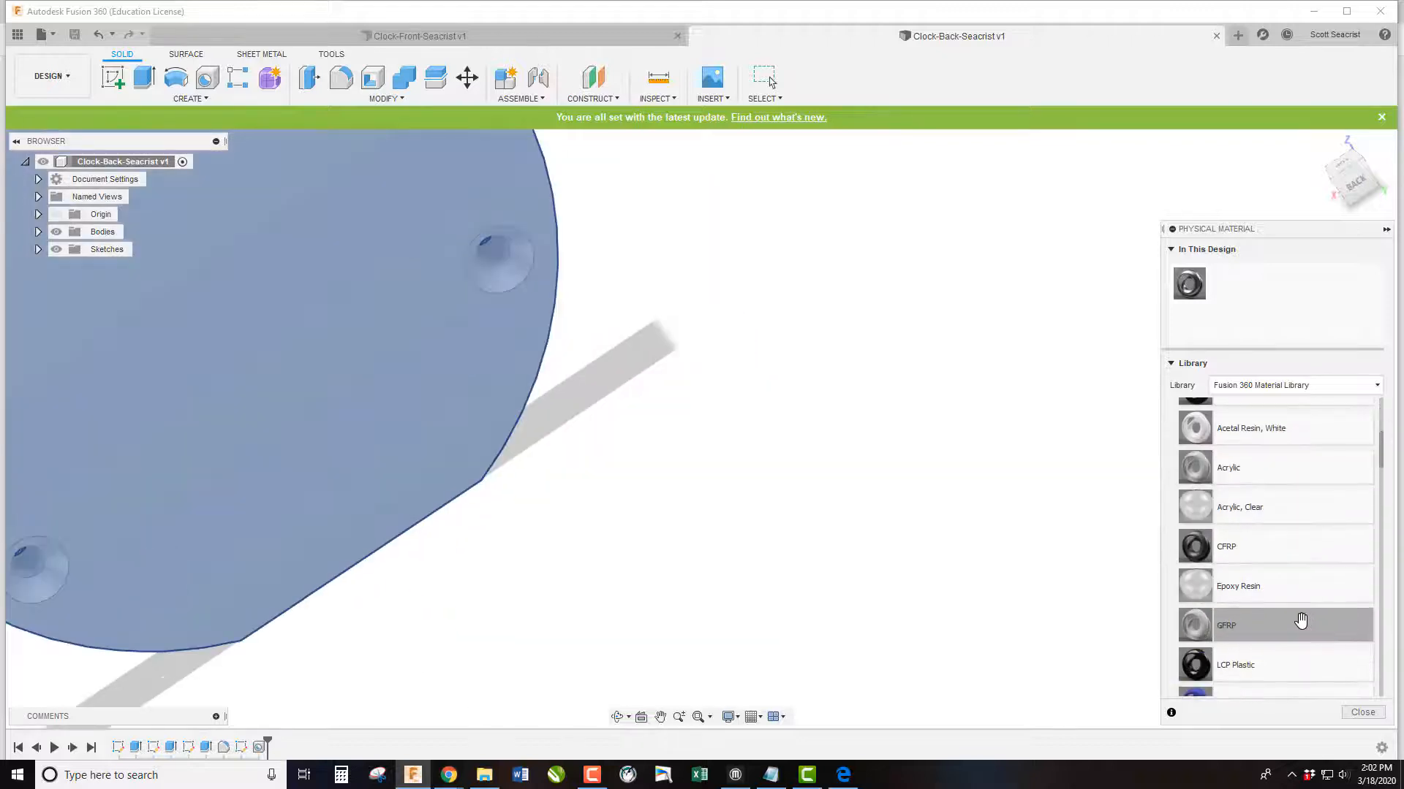
{"action": "scroll", "coordinate": [1302, 621], "scroll_direction": "up", "scroll_amount": 3}
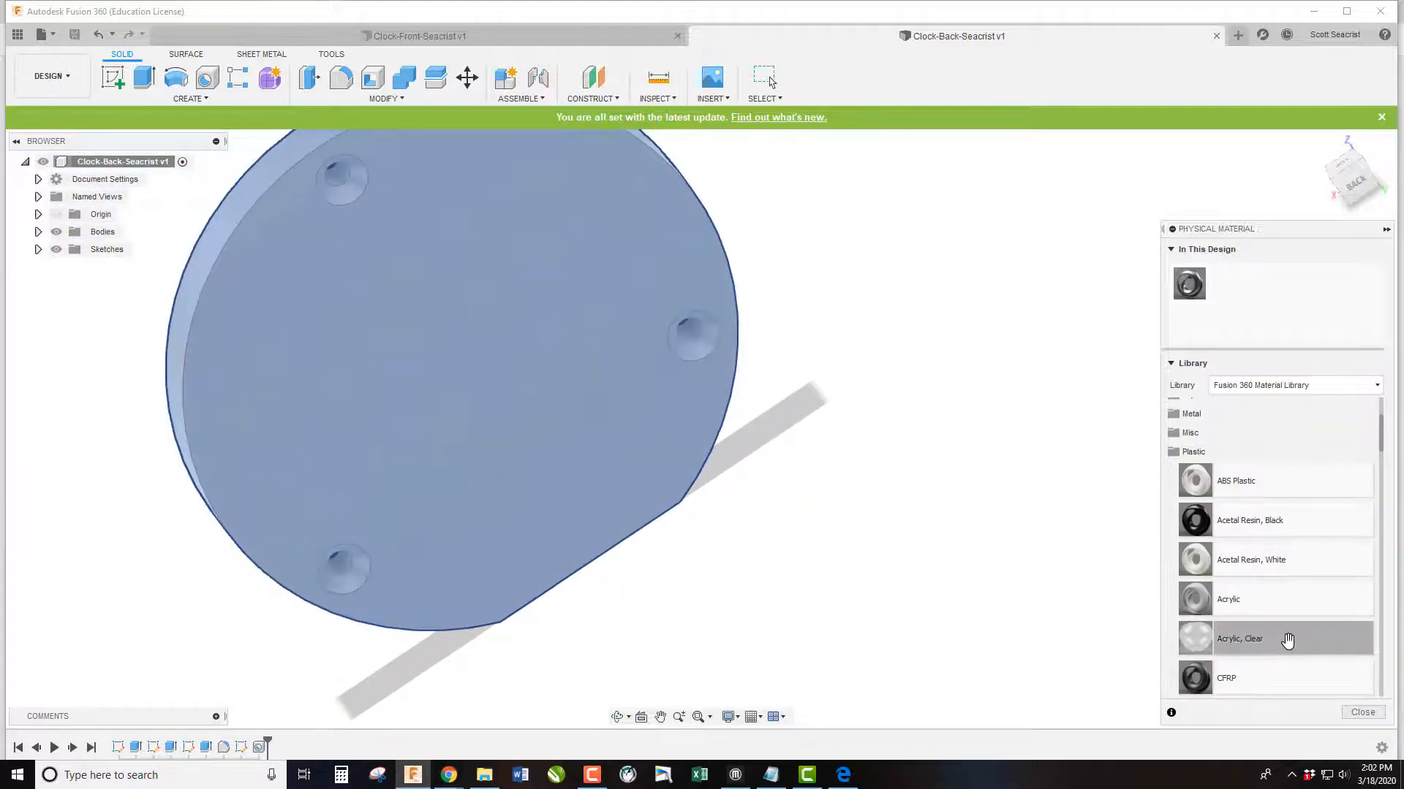
{"action": "left_click_drag", "start_coordinate": [1309, 638], "coordinate": [561, 422]}
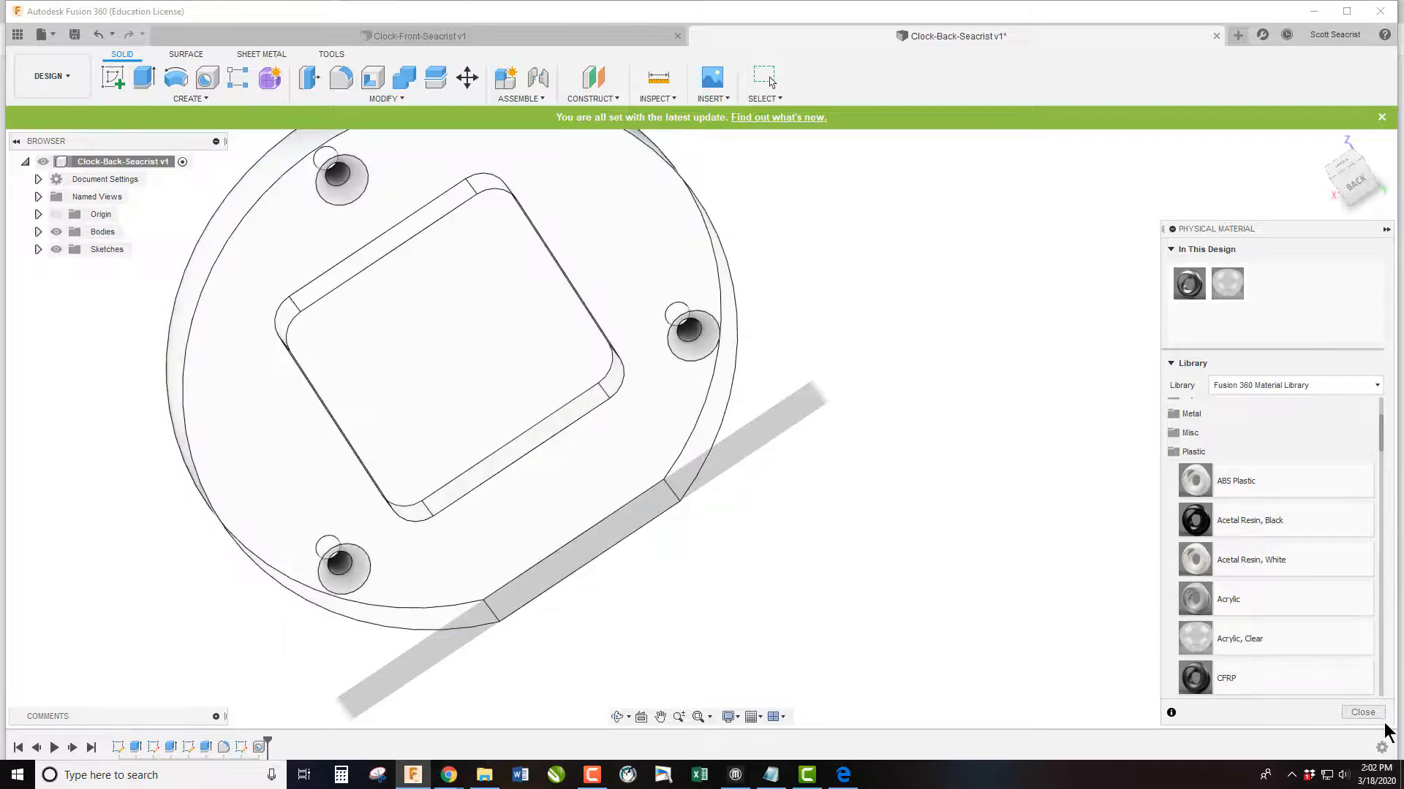
{"action": "left_click", "coordinate": [1364, 713]}
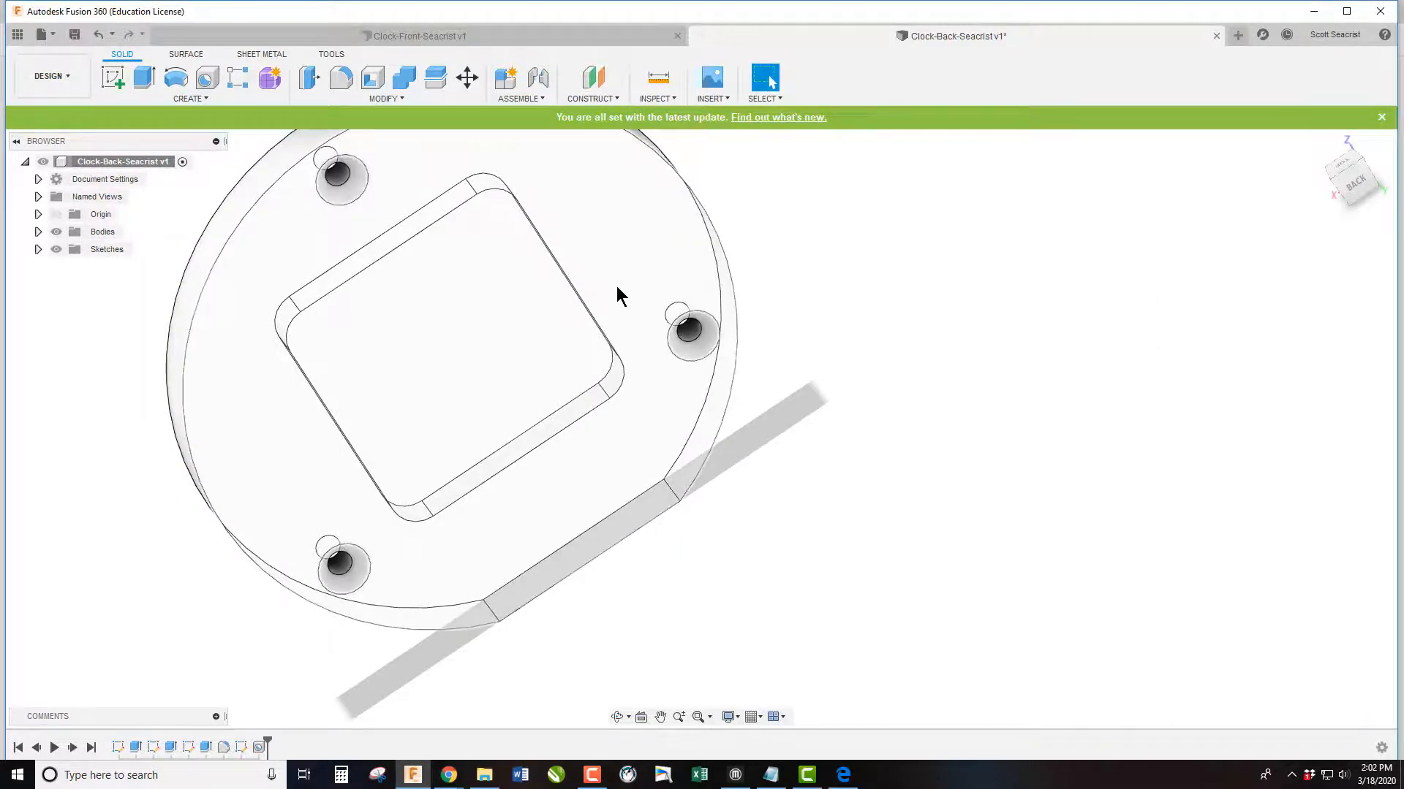
Switch to the clock front design and assign it the Acrylic, Clear physical material
{"action": "left_click", "coordinate": [555, 34]}
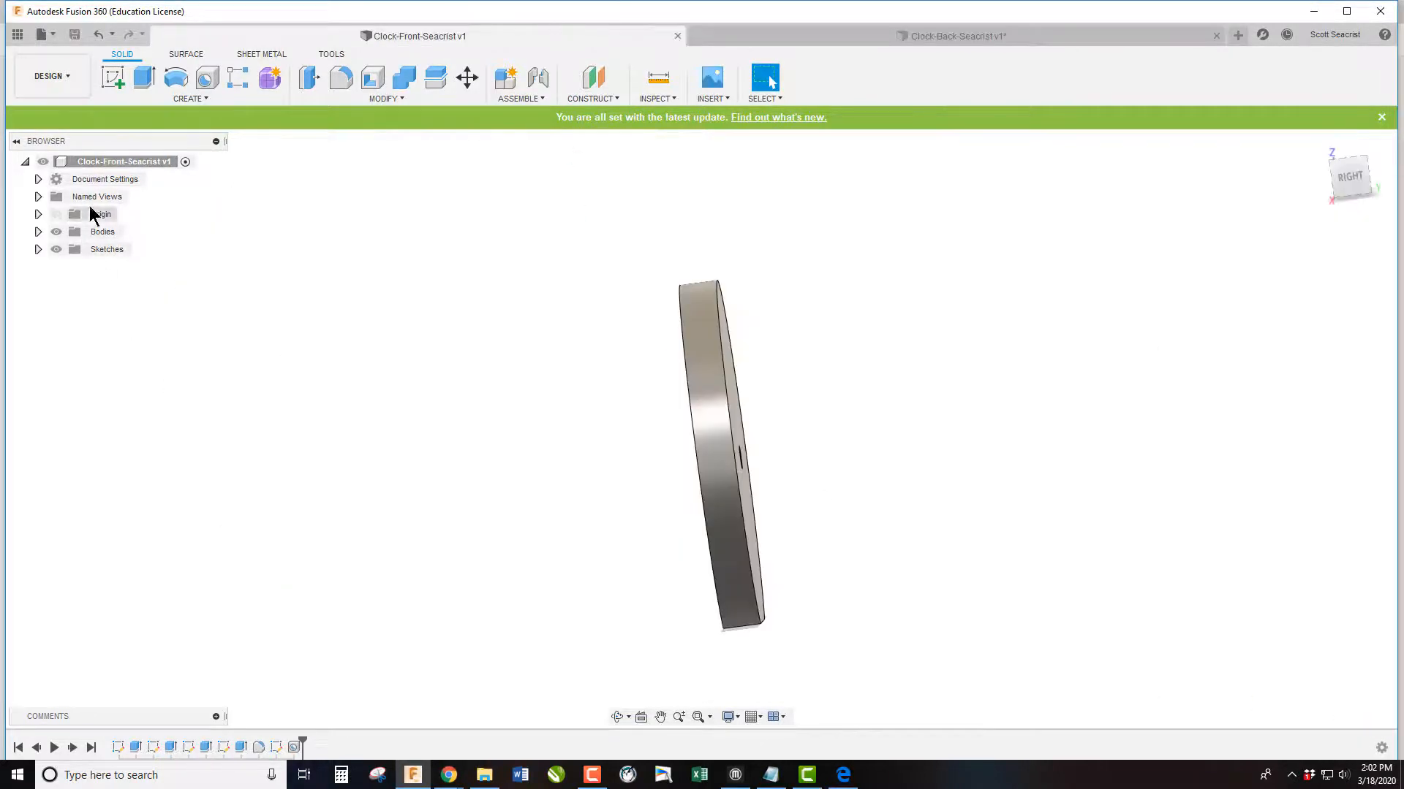
{"action": "right_click", "coordinate": [95, 162]}
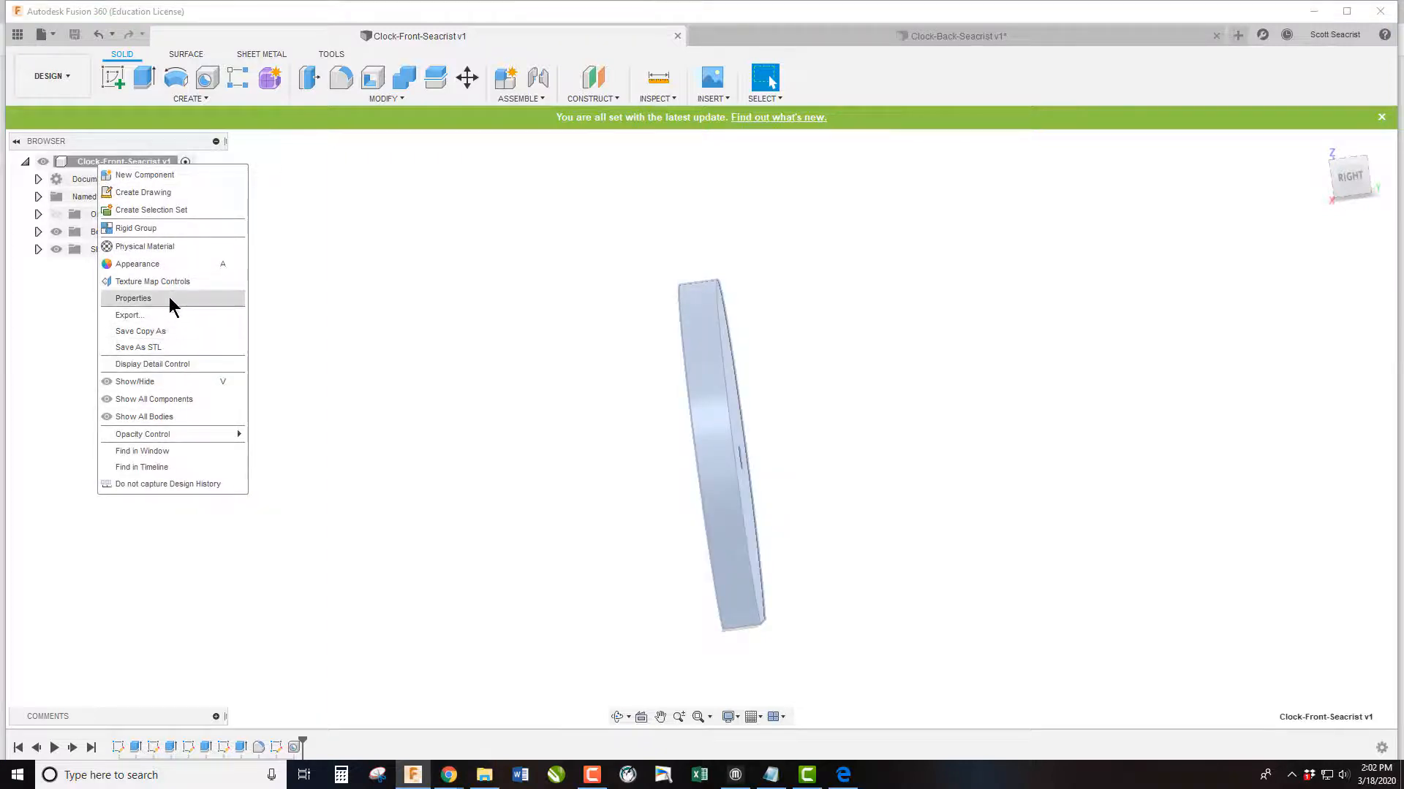
{"action": "left_click", "coordinate": [167, 248]}
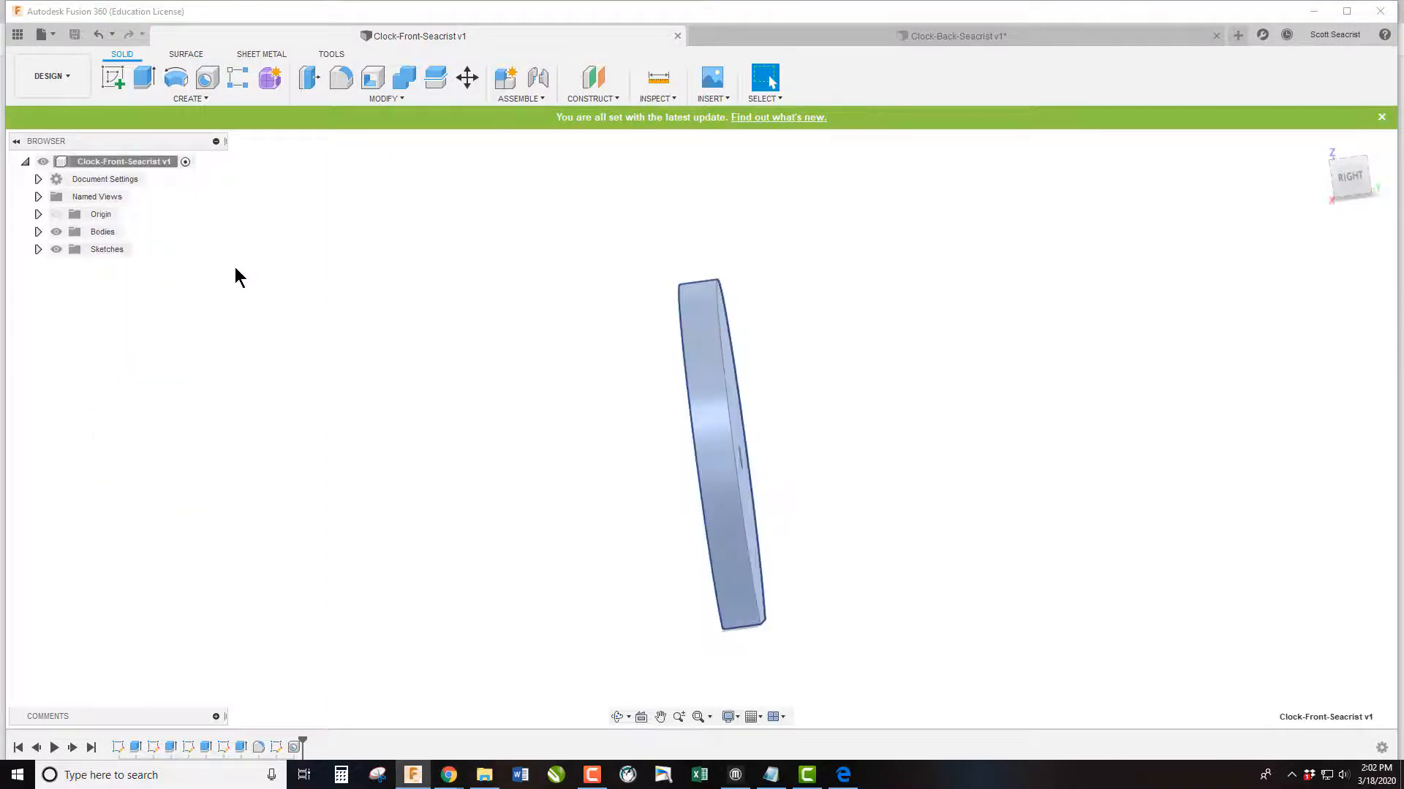
{"action": "scroll", "coordinate": [1309, 647], "scroll_direction": "down", "scroll_amount": 1}
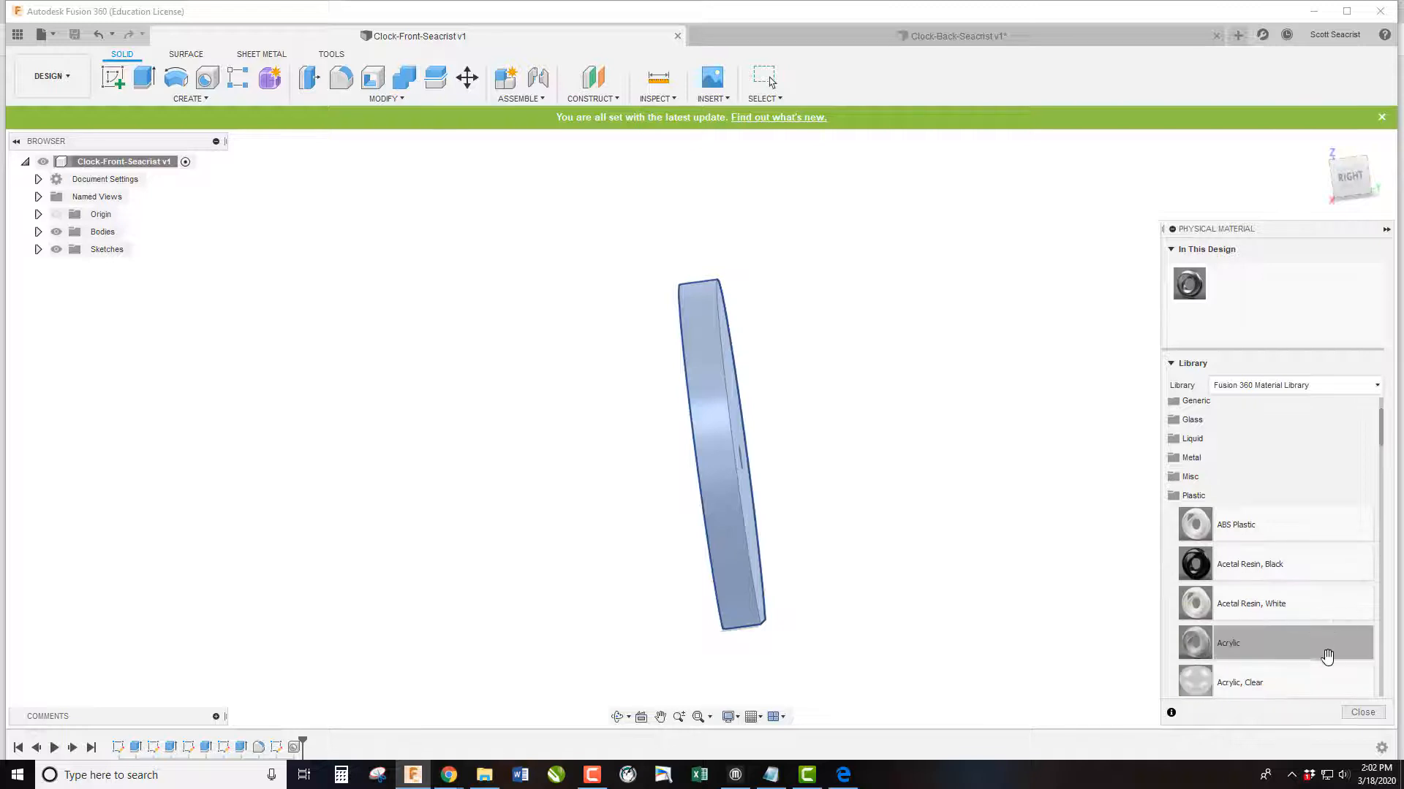
{"action": "left_click_drag", "start_coordinate": [1281, 687], "coordinate": [747, 529]}
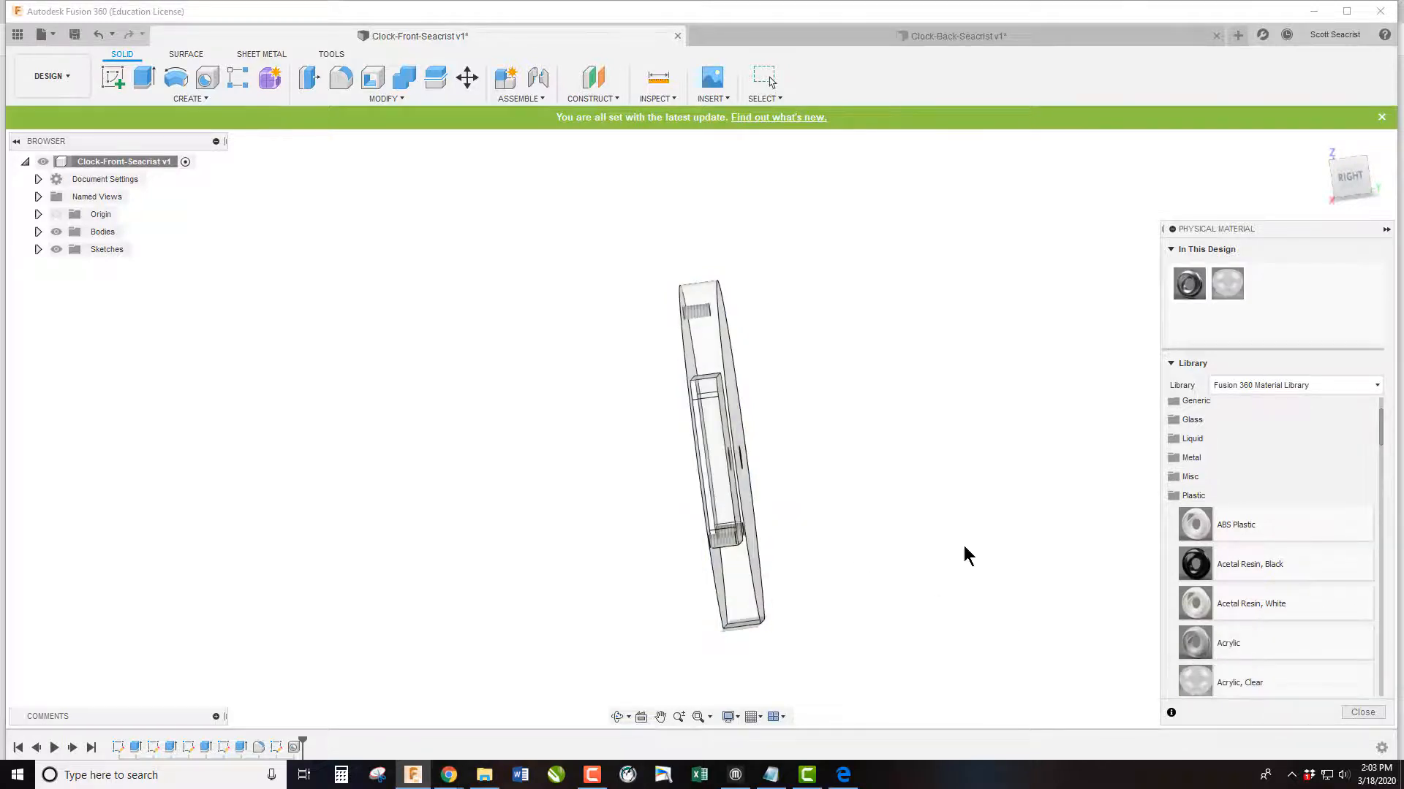
{"action": "left_click", "coordinate": [1362, 713]}
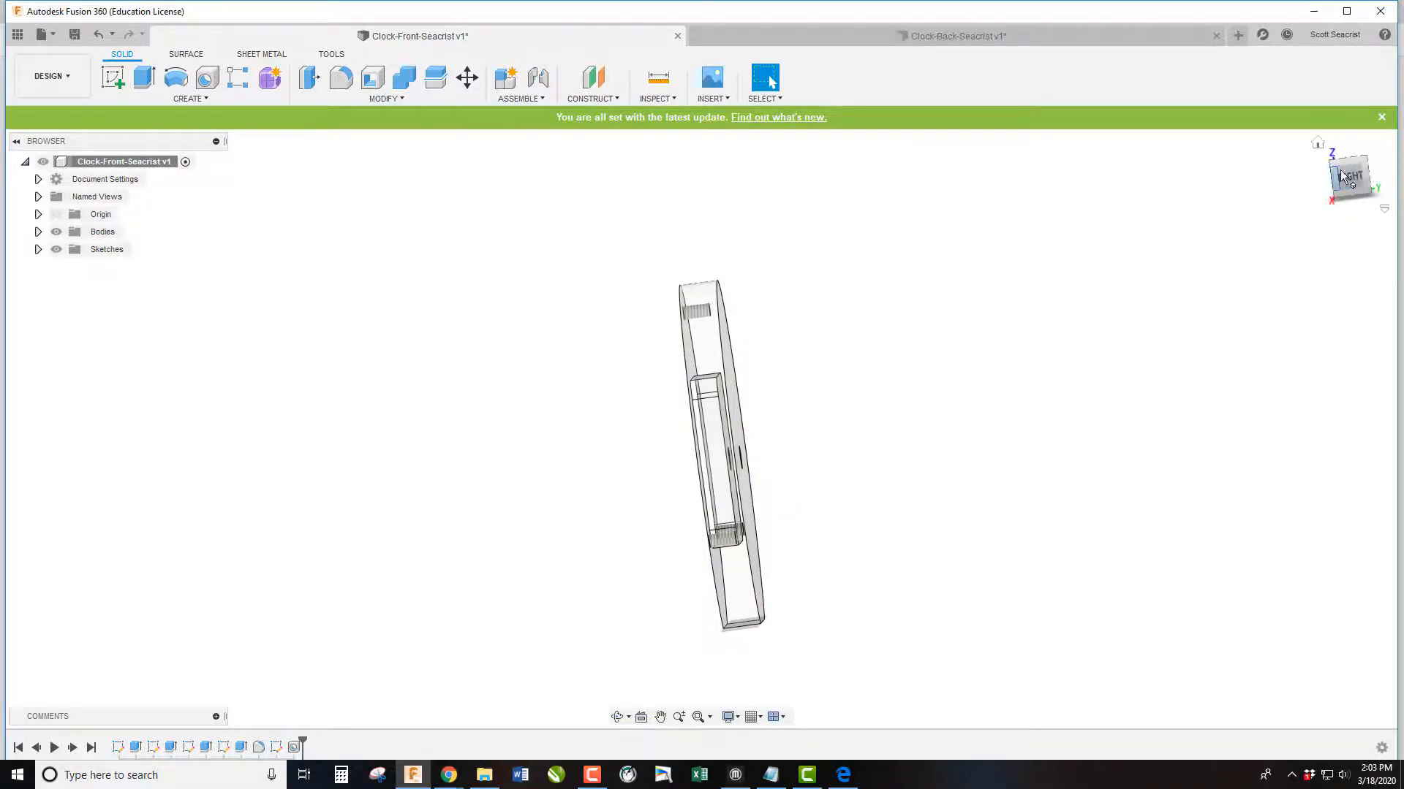
{"action": "left_click_drag", "start_coordinate": [1341, 170], "coordinate": [854, 53]}
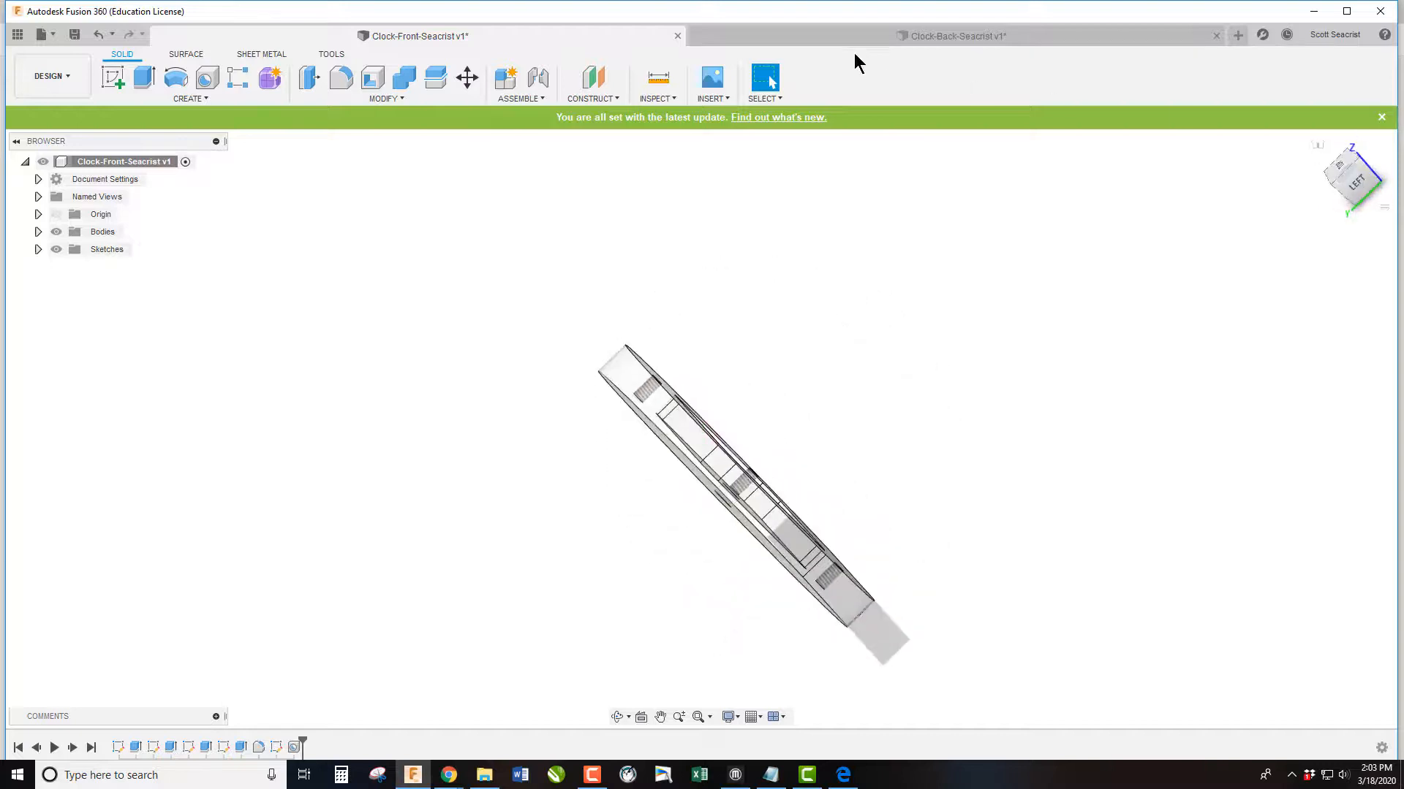
{"action": "left_click", "coordinate": [857, 42]}
{"action": "left_click", "coordinate": [643, 38]}
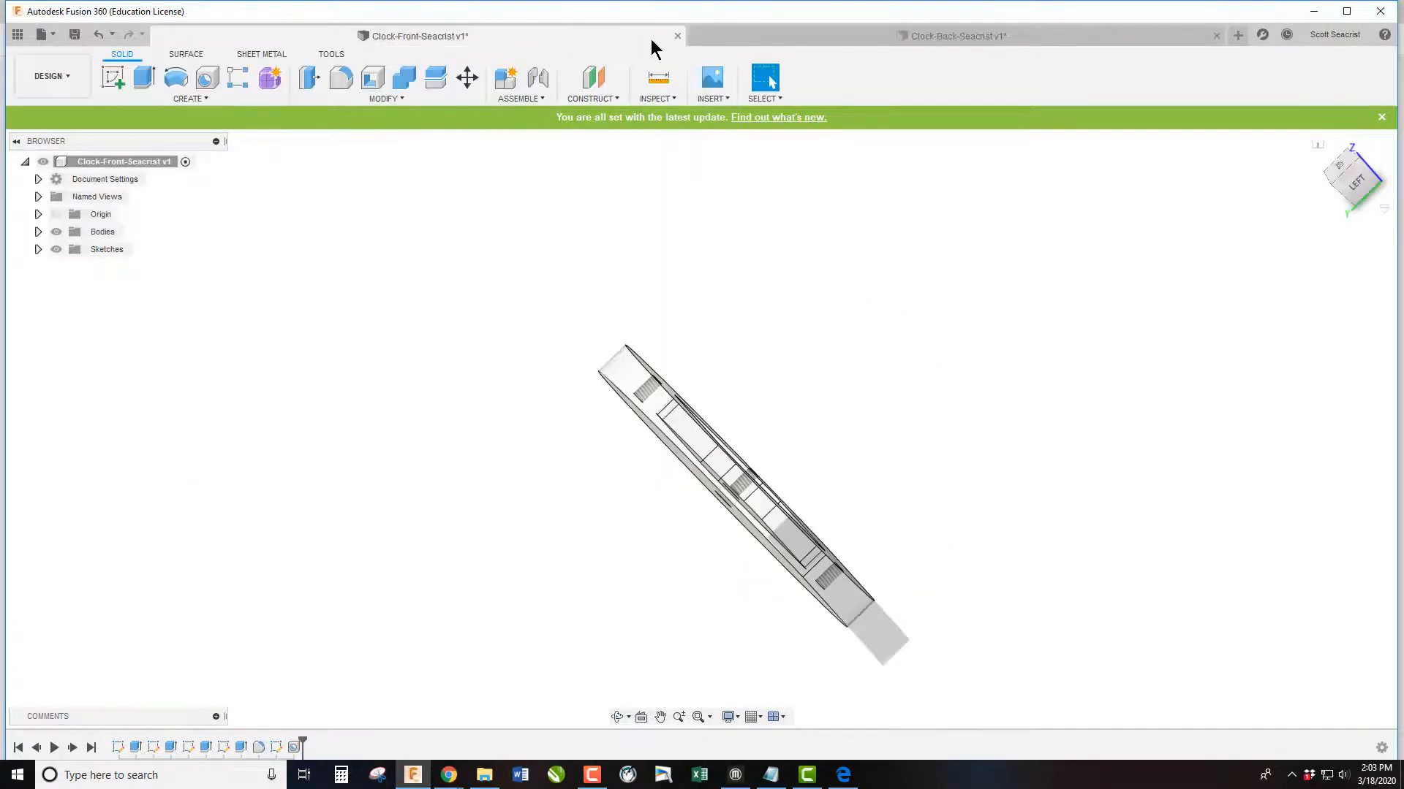
Create a new design and save it in the Clock folder under the name Clock followed by the author's surname
{"action": "left_click", "coordinate": [18, 34]}
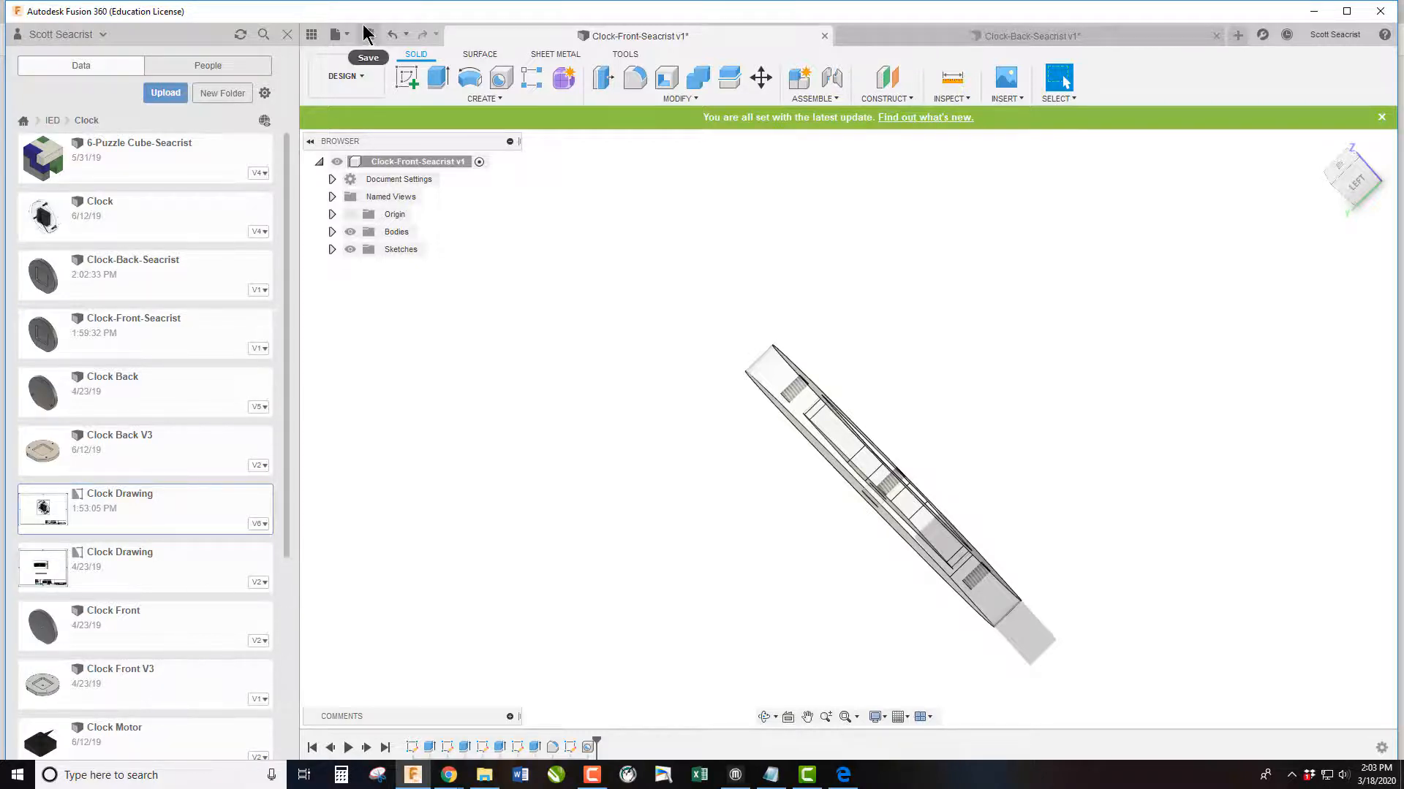
{"action": "left_click", "coordinate": [337, 34]}
{"action": "left_click", "coordinate": [354, 59]}
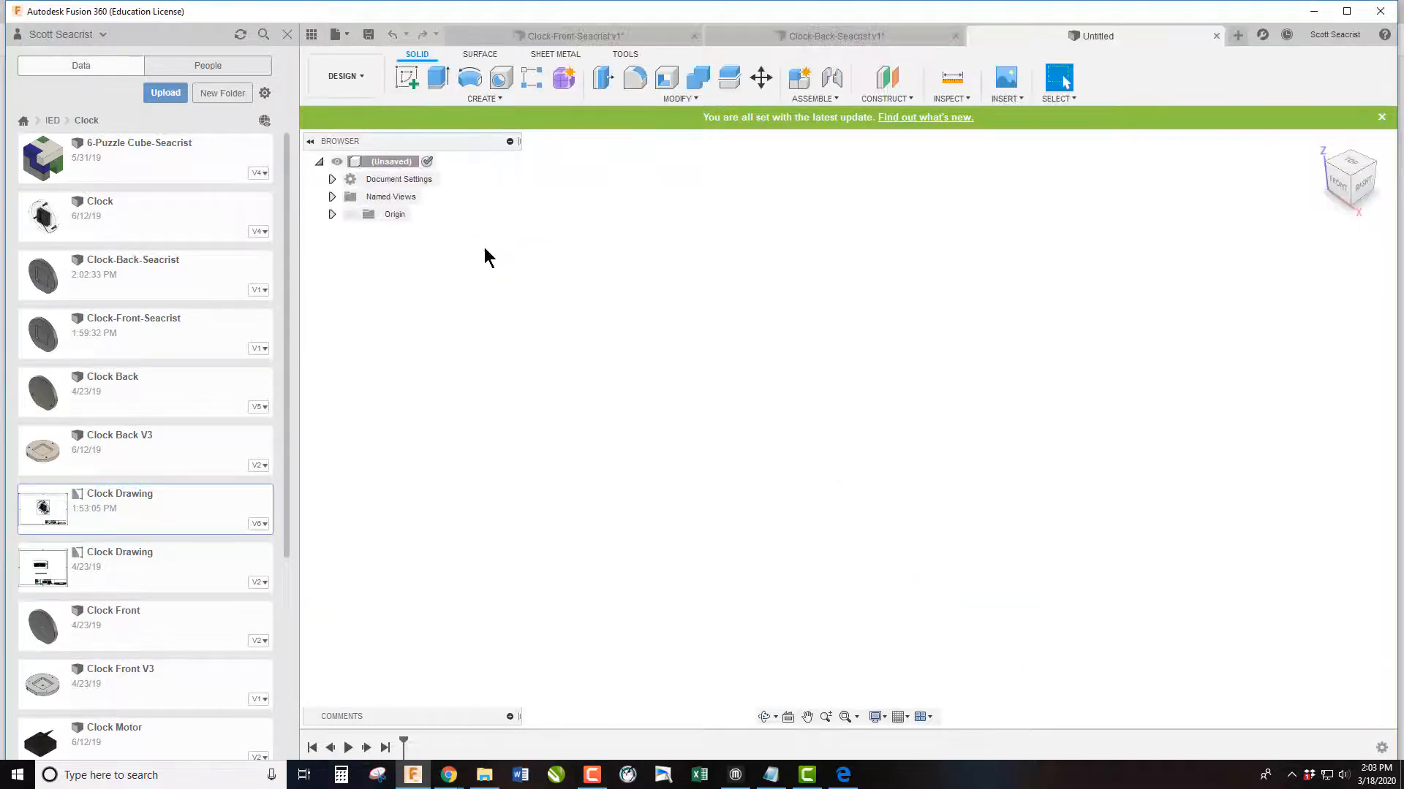
{"action": "left_click", "coordinate": [370, 36]}
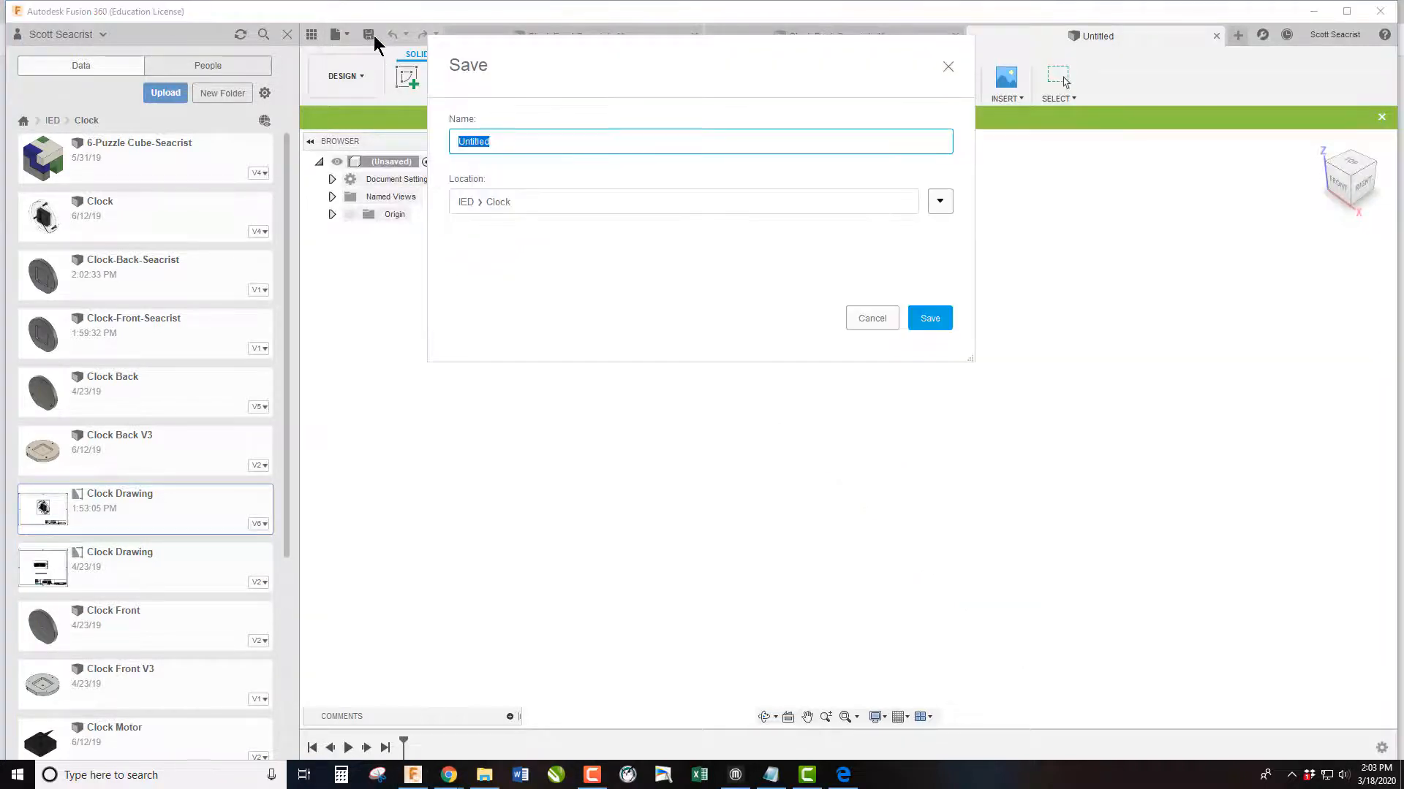
{"action": "type", "text": "Clock-Seacrist"}
{"action": "left_click", "coordinate": [930, 318]}
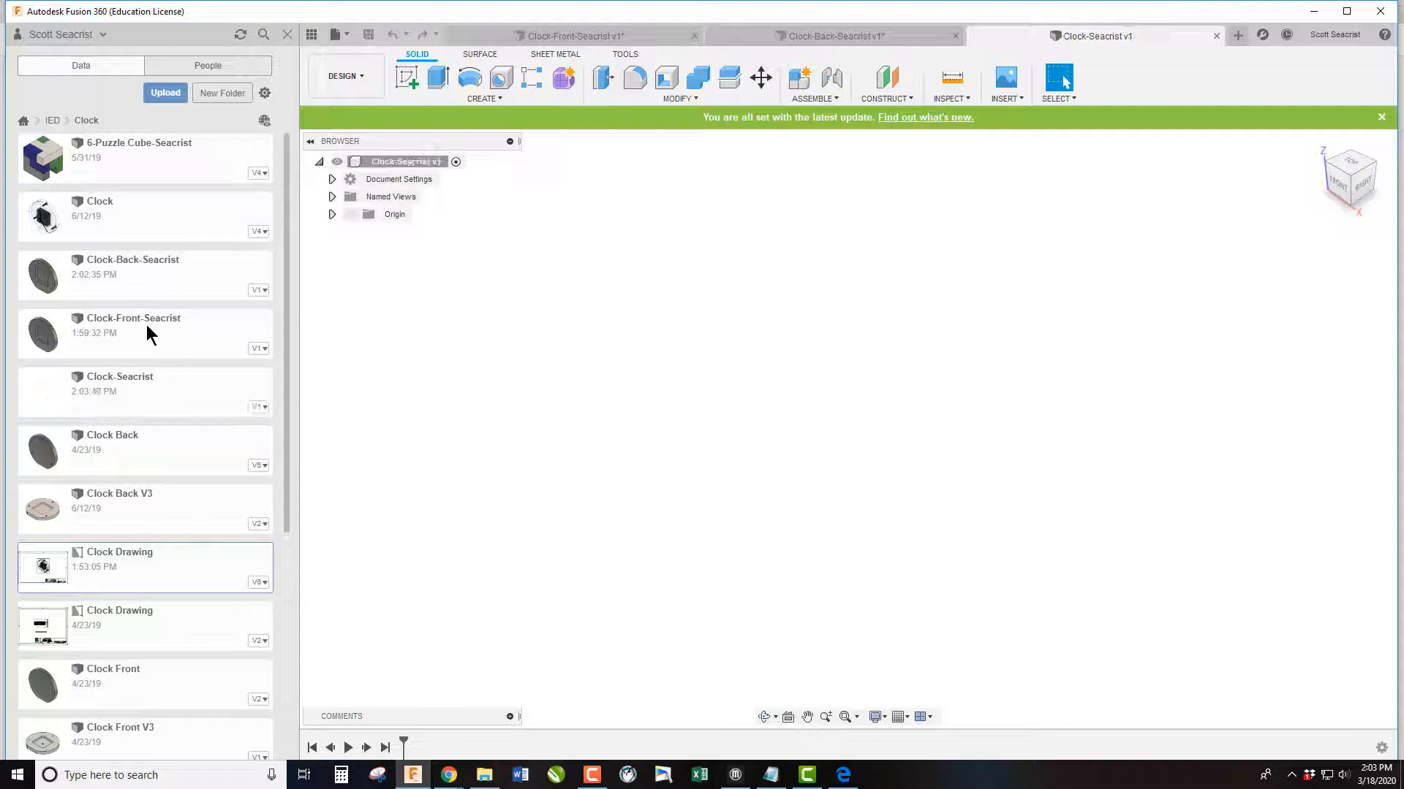
Insert the saved clock front into the new clock design and rotate it 180 degrees about the Z axis
{"action": "left_click_drag", "start_coordinate": [146, 327], "coordinate": [764, 358]}
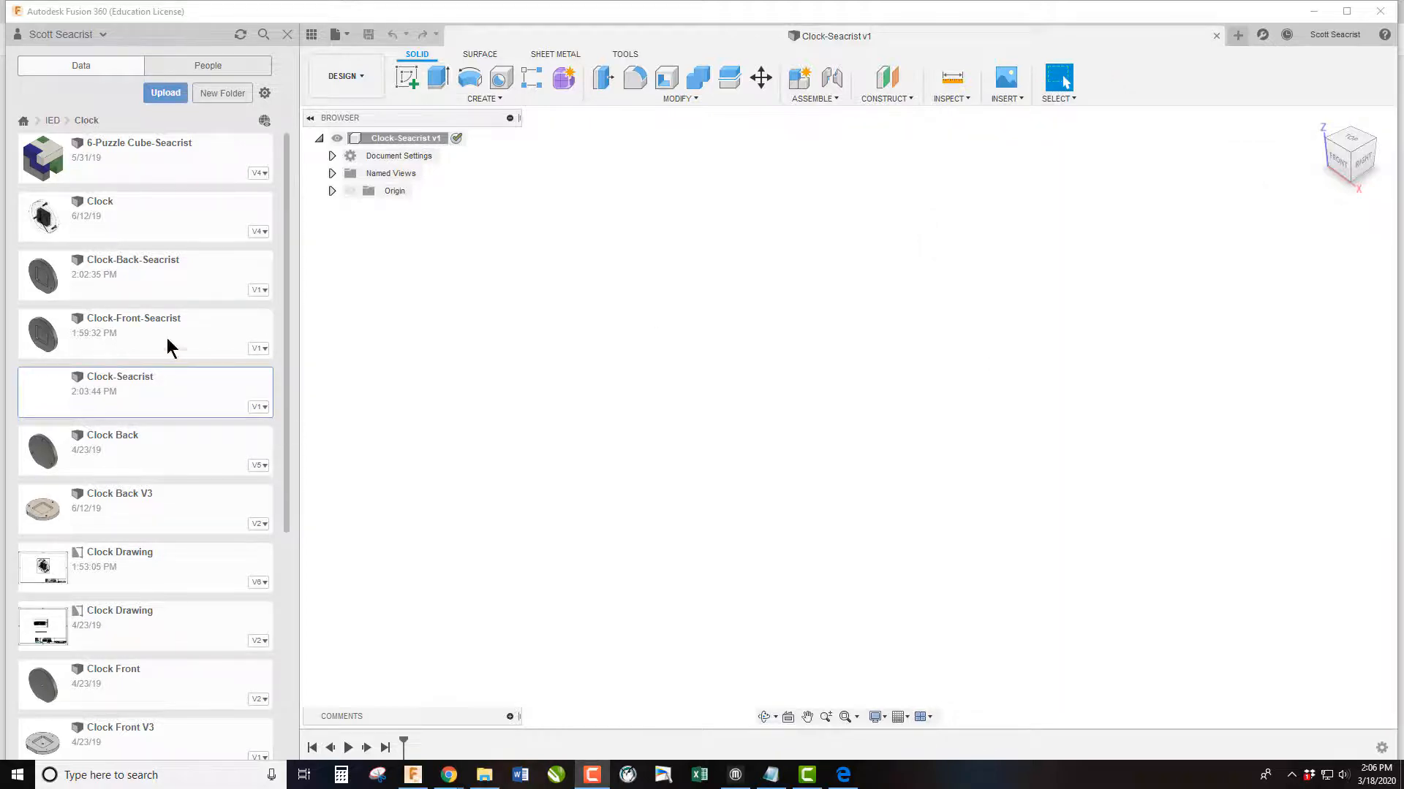
{"action": "left_click_drag", "start_coordinate": [166, 340], "coordinate": [735, 300]}
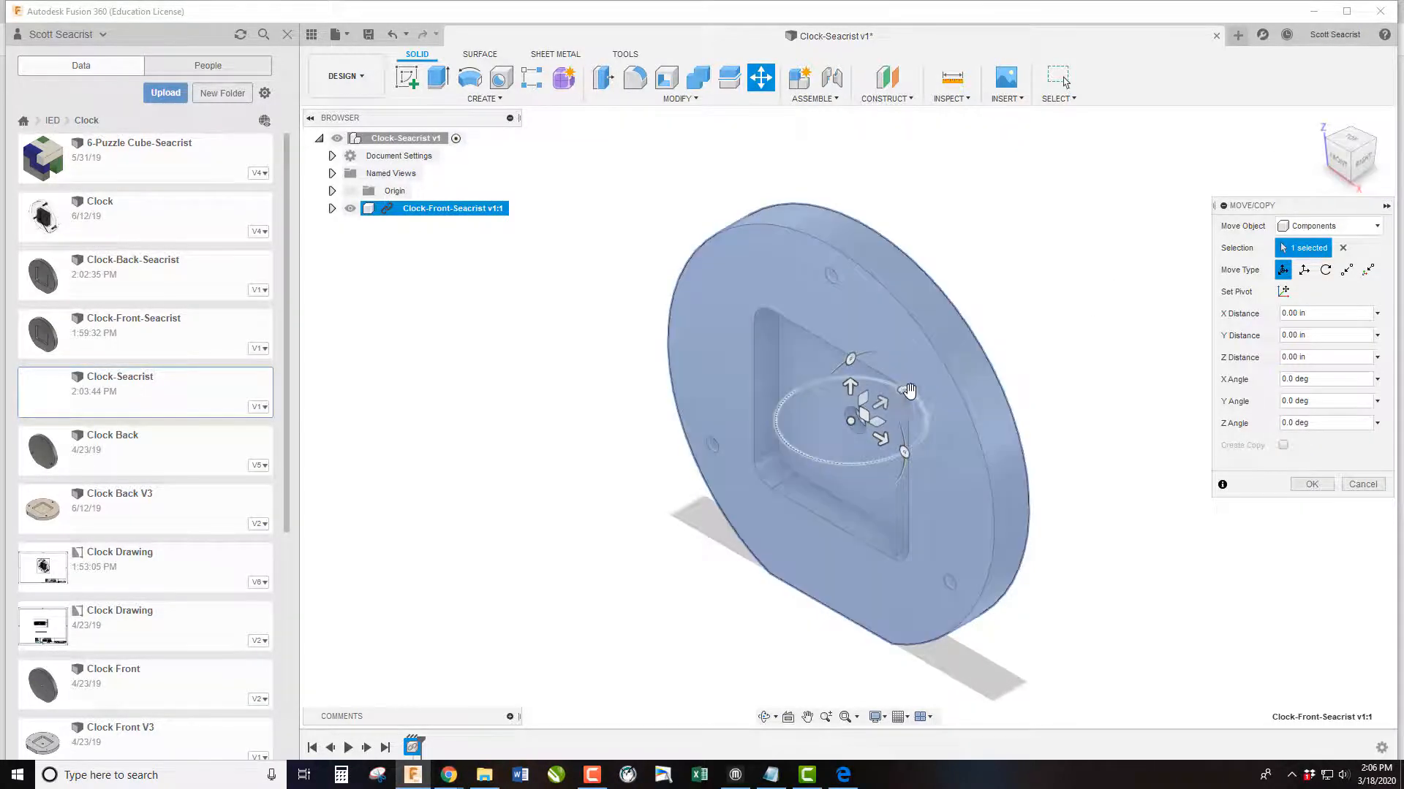
{"action": "left_click_drag", "start_coordinate": [904, 391], "coordinate": [788, 462]}
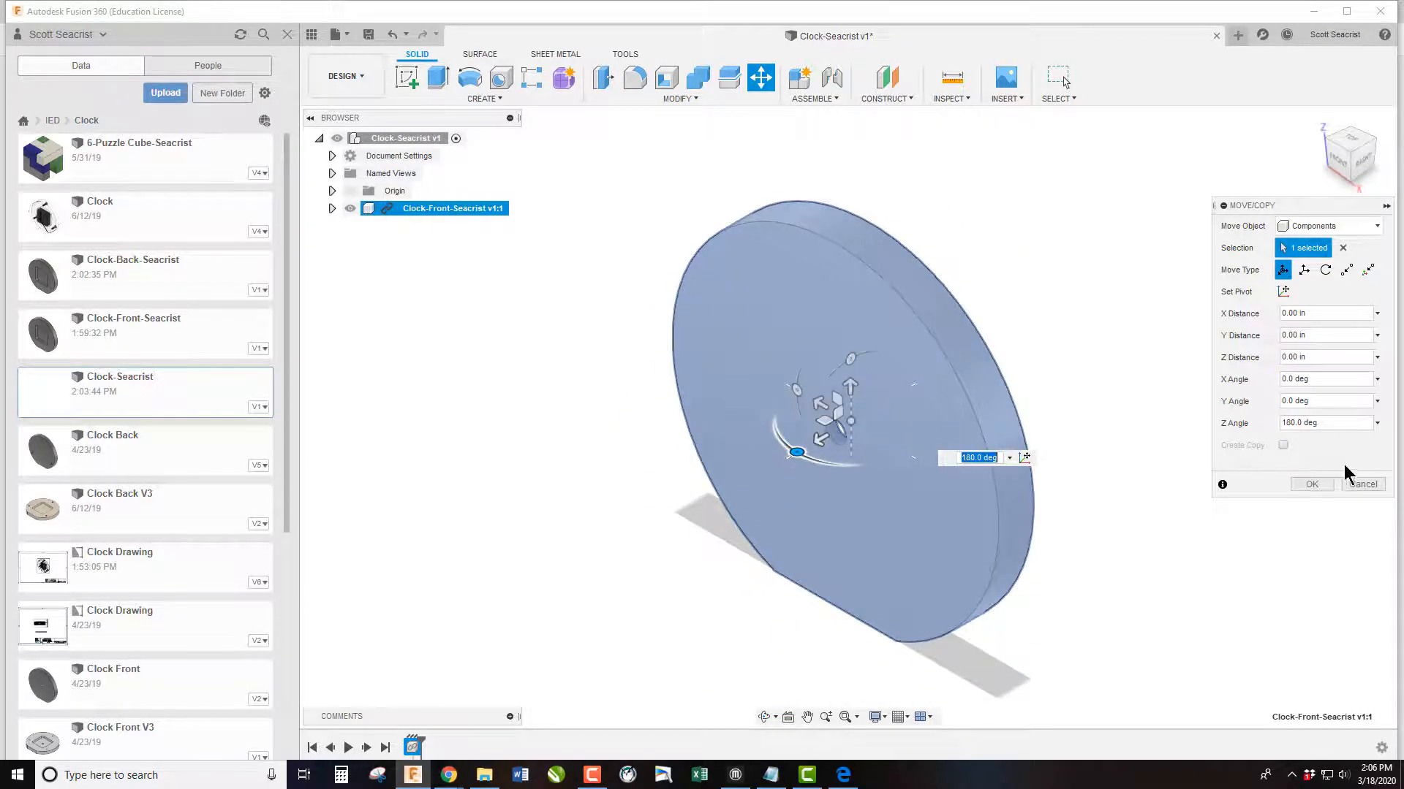
{"action": "left_click", "coordinate": [1307, 485]}
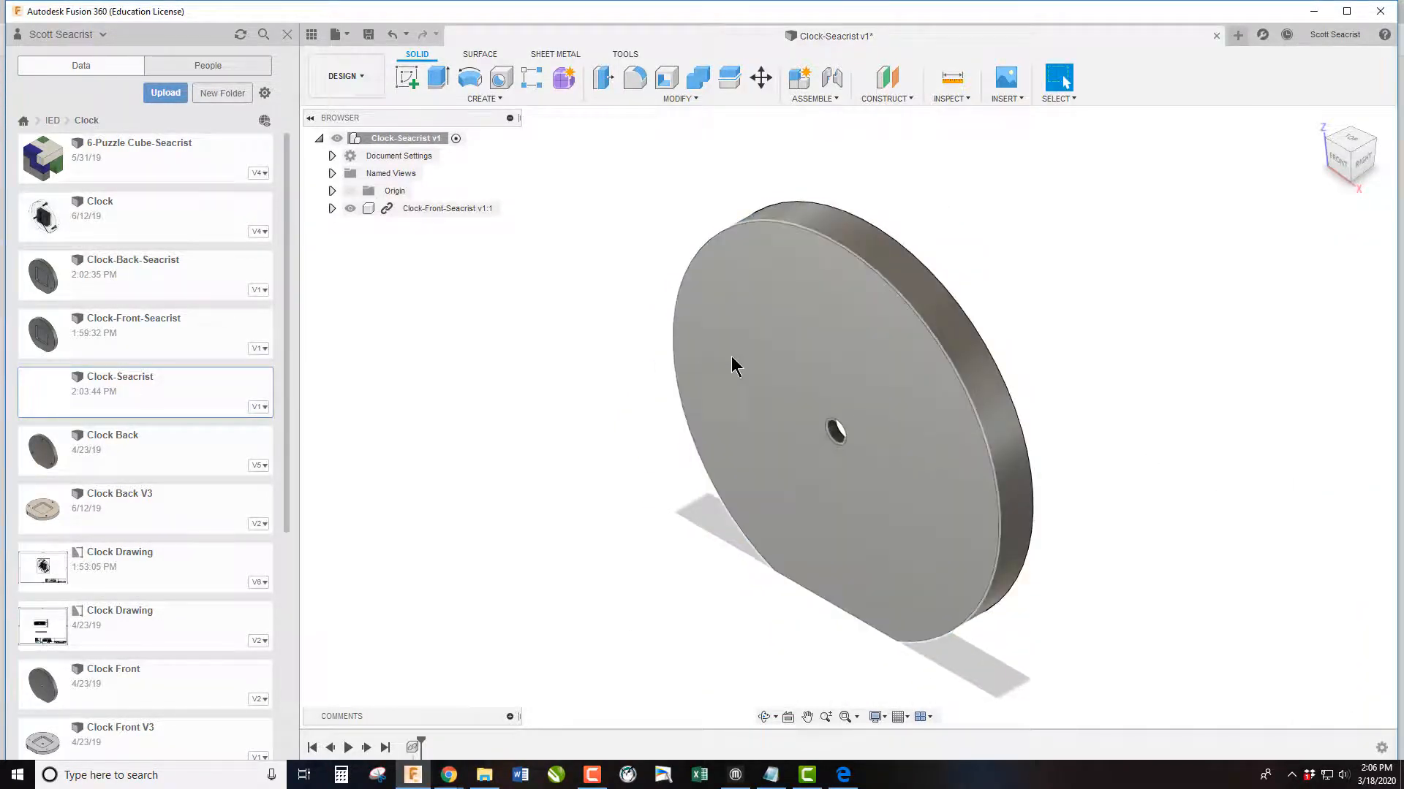
Ground the clock front component in the assembly
{"action": "left_click", "coordinate": [722, 332]}
{"action": "right_click", "coordinate": [722, 332]}
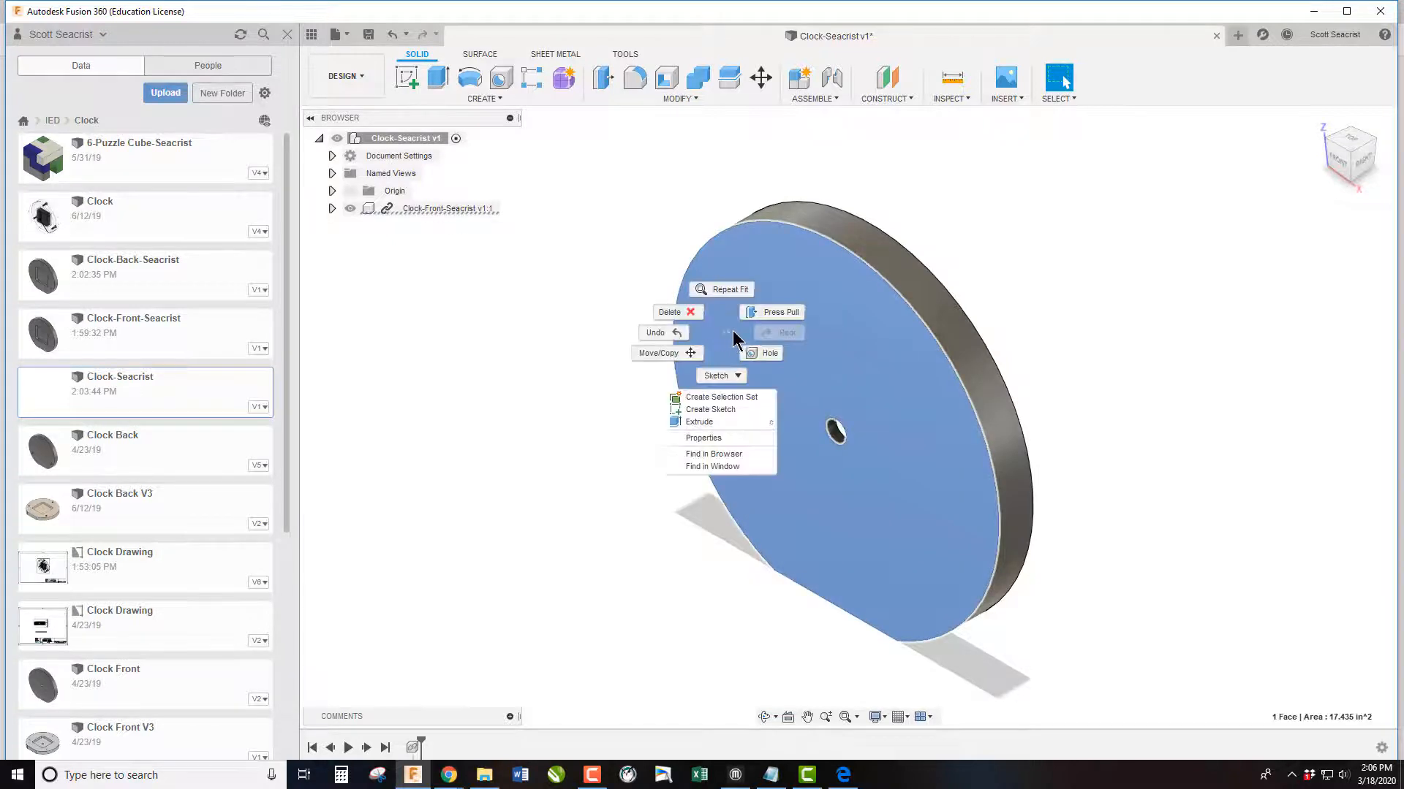
{"action": "key", "text": "Escape"}
{"action": "right_click", "coordinate": [444, 209]}
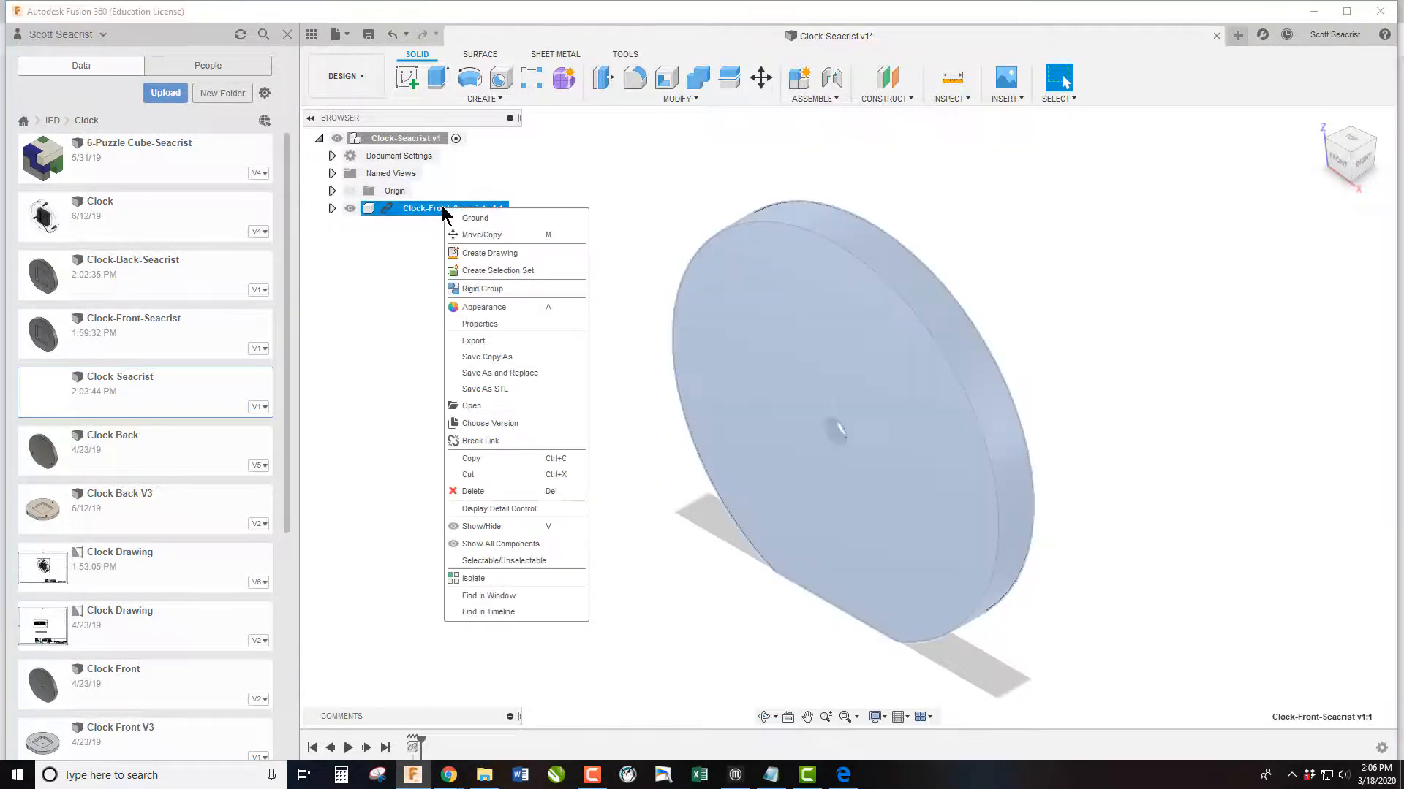
{"action": "left_click", "coordinate": [484, 218]}
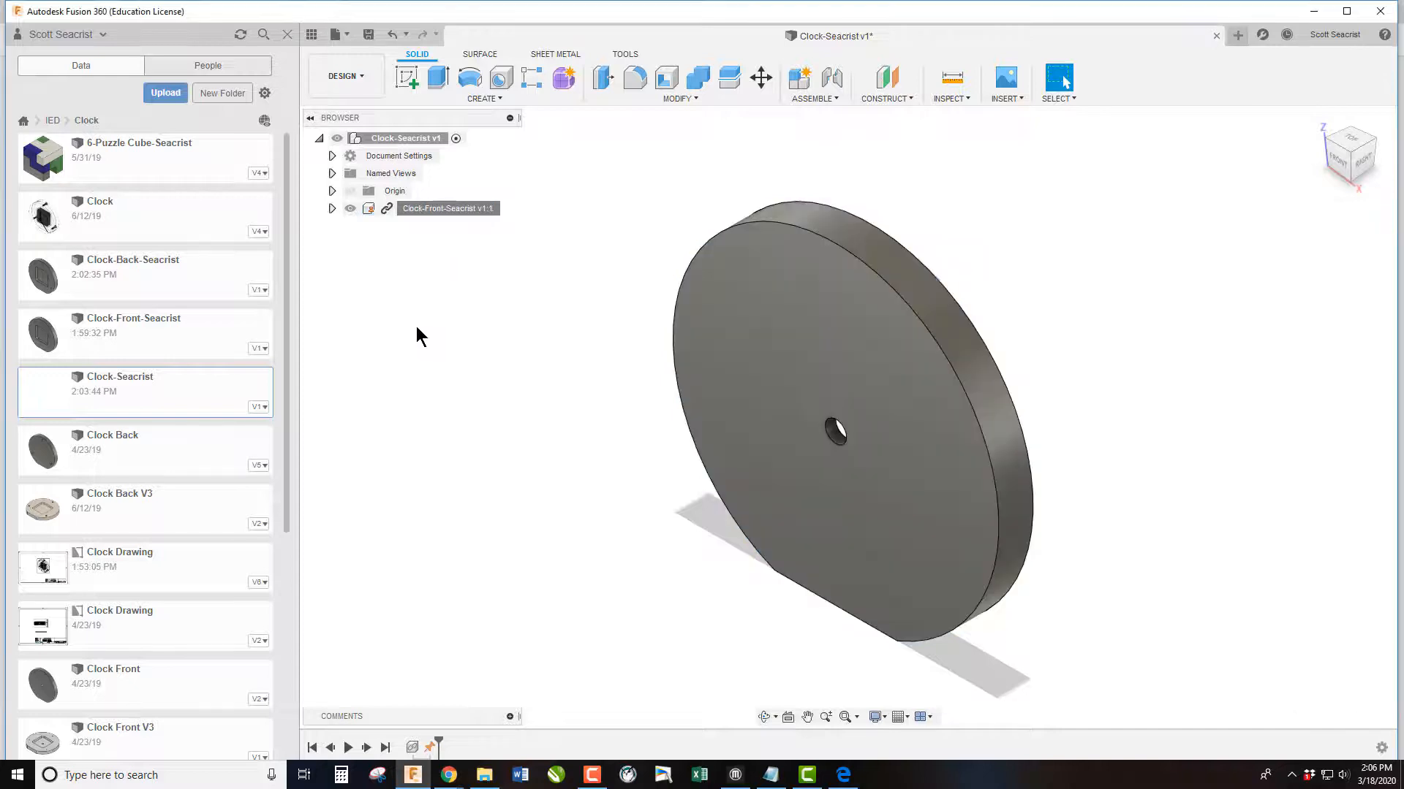
Open the saved clock front and clock back designs from the Clock folder
{"action": "left_click", "coordinate": [201, 351]}
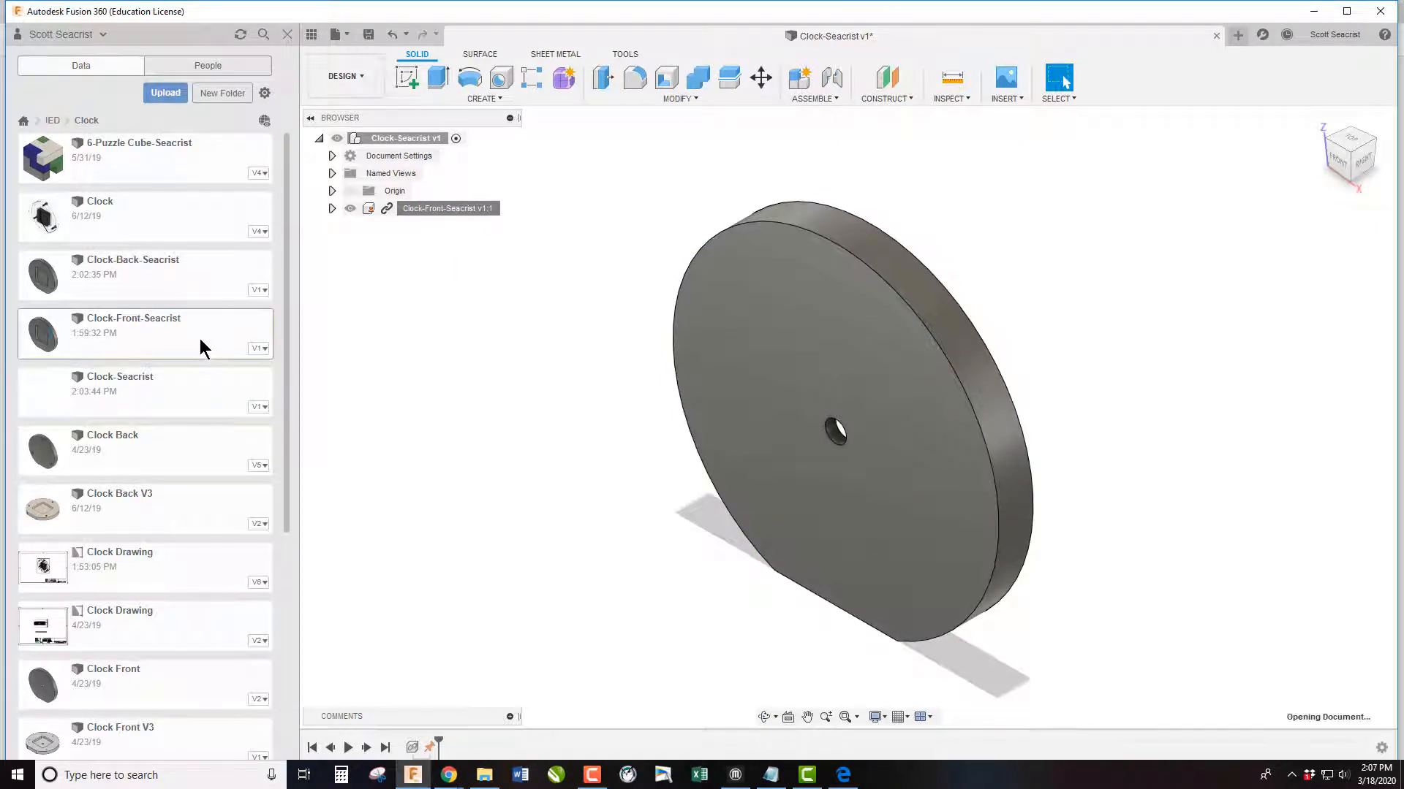
{"action": "double_click", "coordinate": [194, 269]}
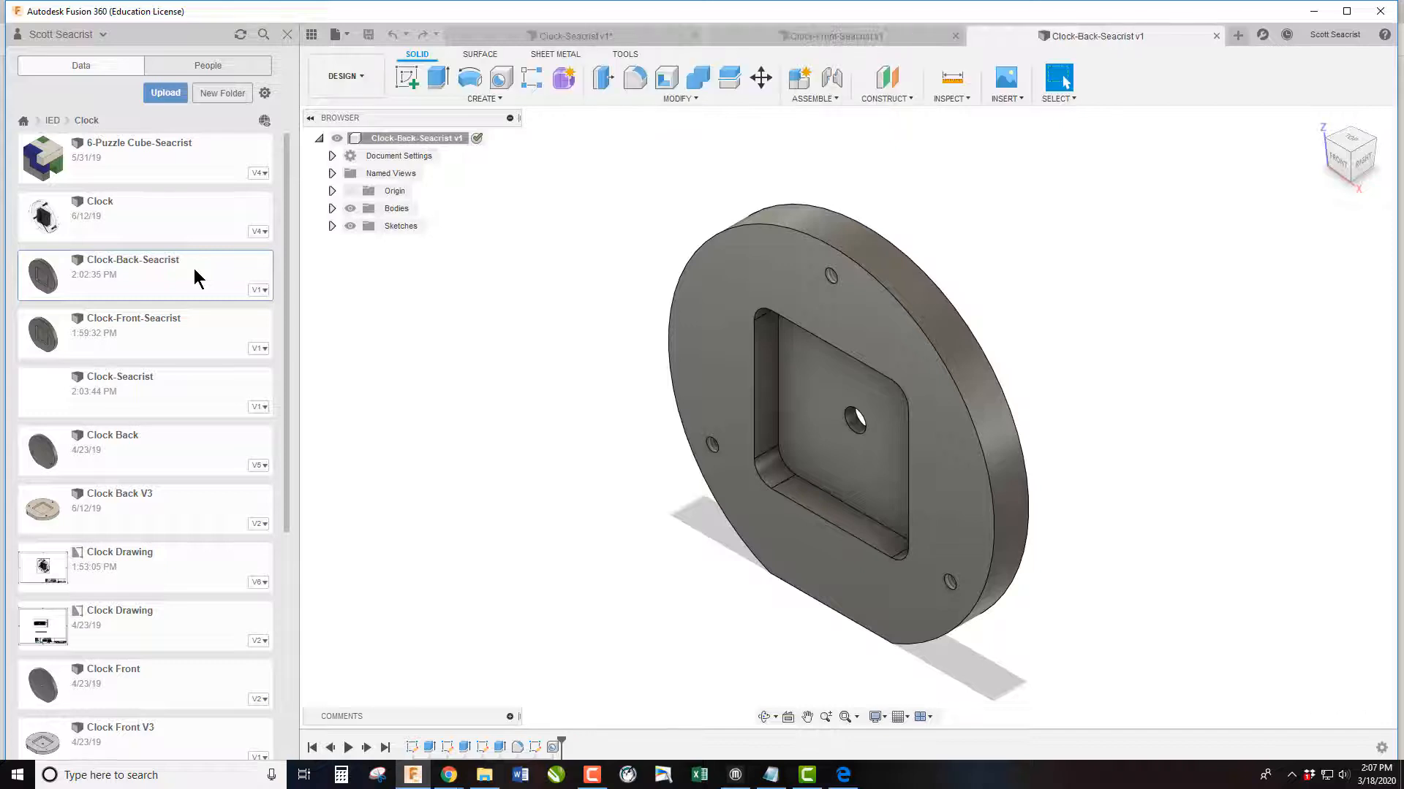
Assign the Acrylic, Clear plastic as the clock back's physical material and save the design as a new version
{"action": "left_click", "coordinate": [414, 137]}
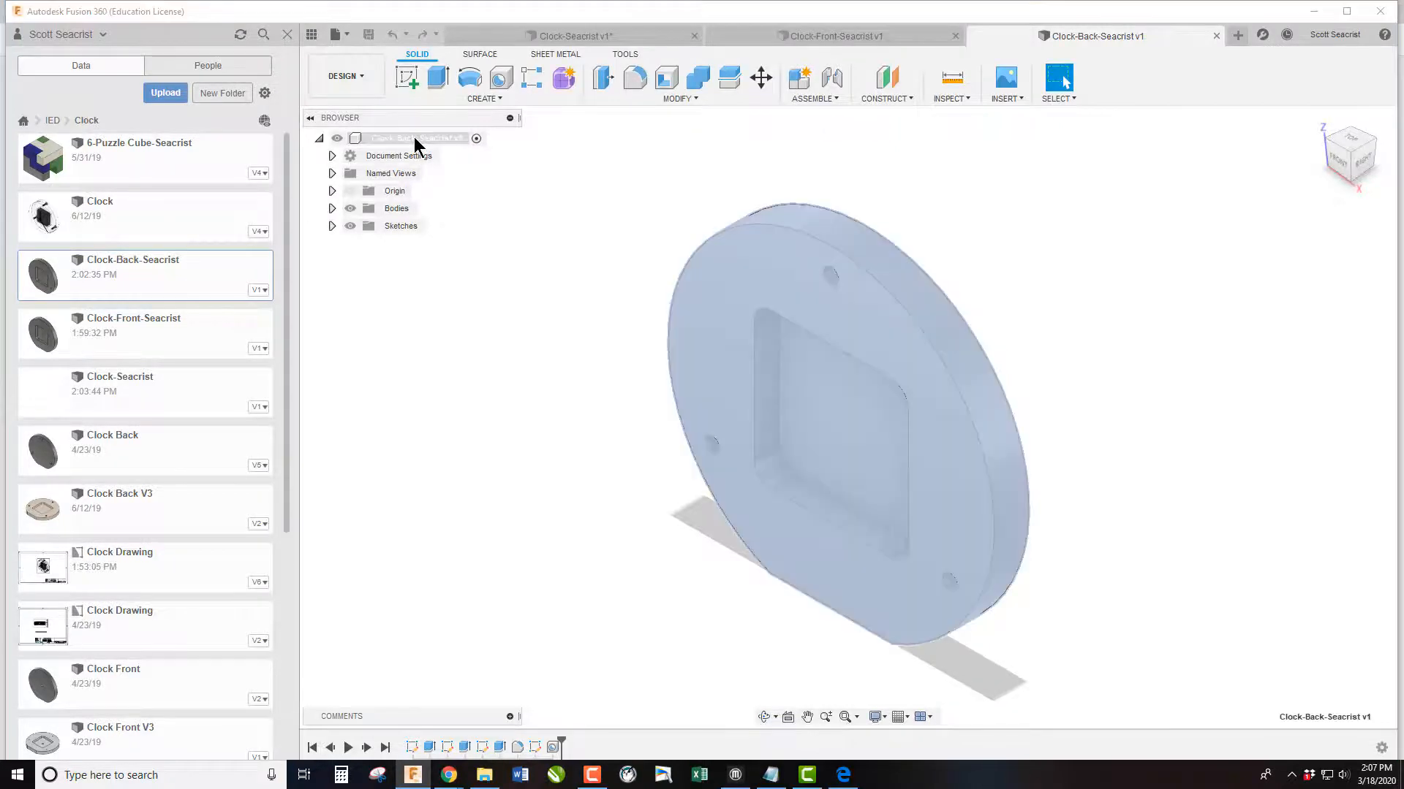
{"action": "right_click", "coordinate": [404, 137]}
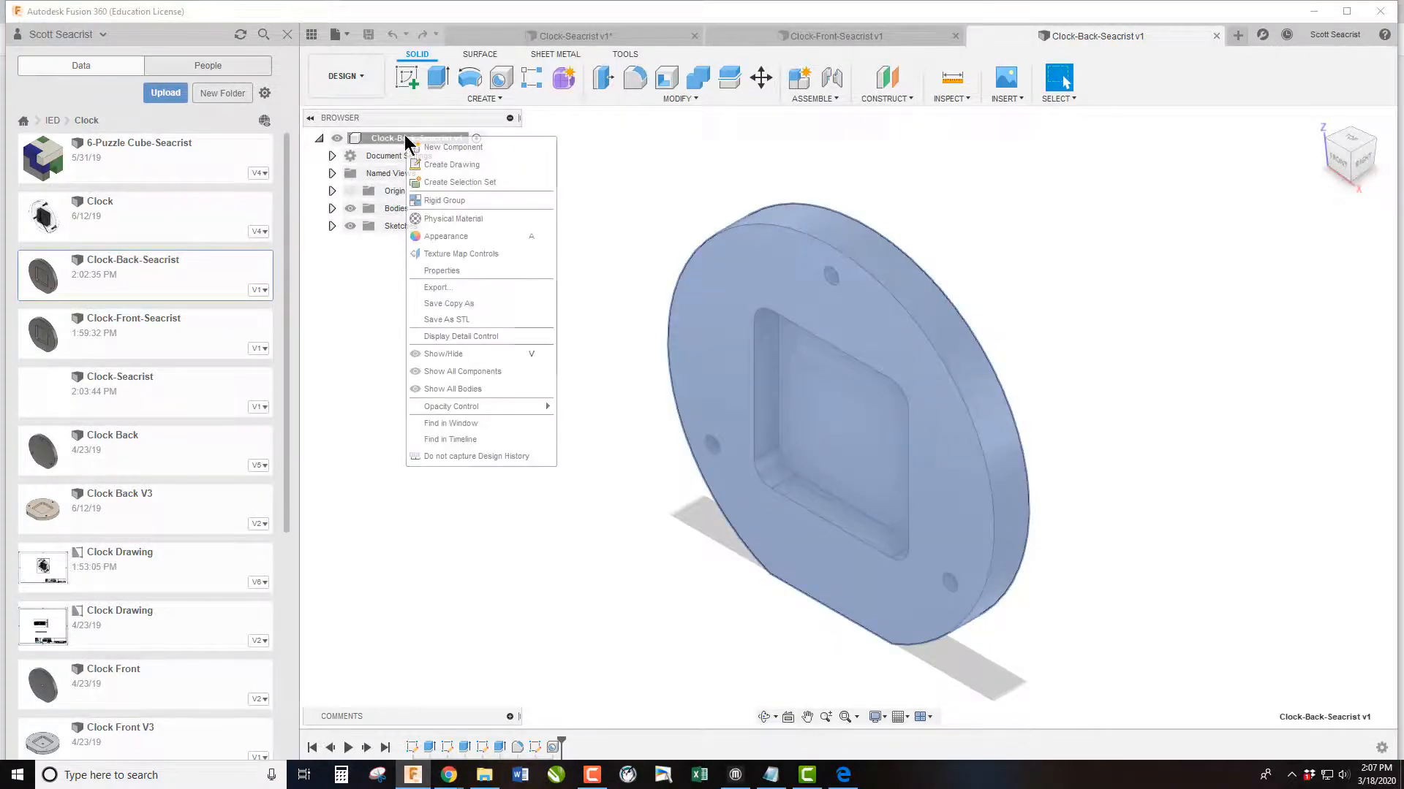
{"action": "left_click", "coordinate": [459, 218]}
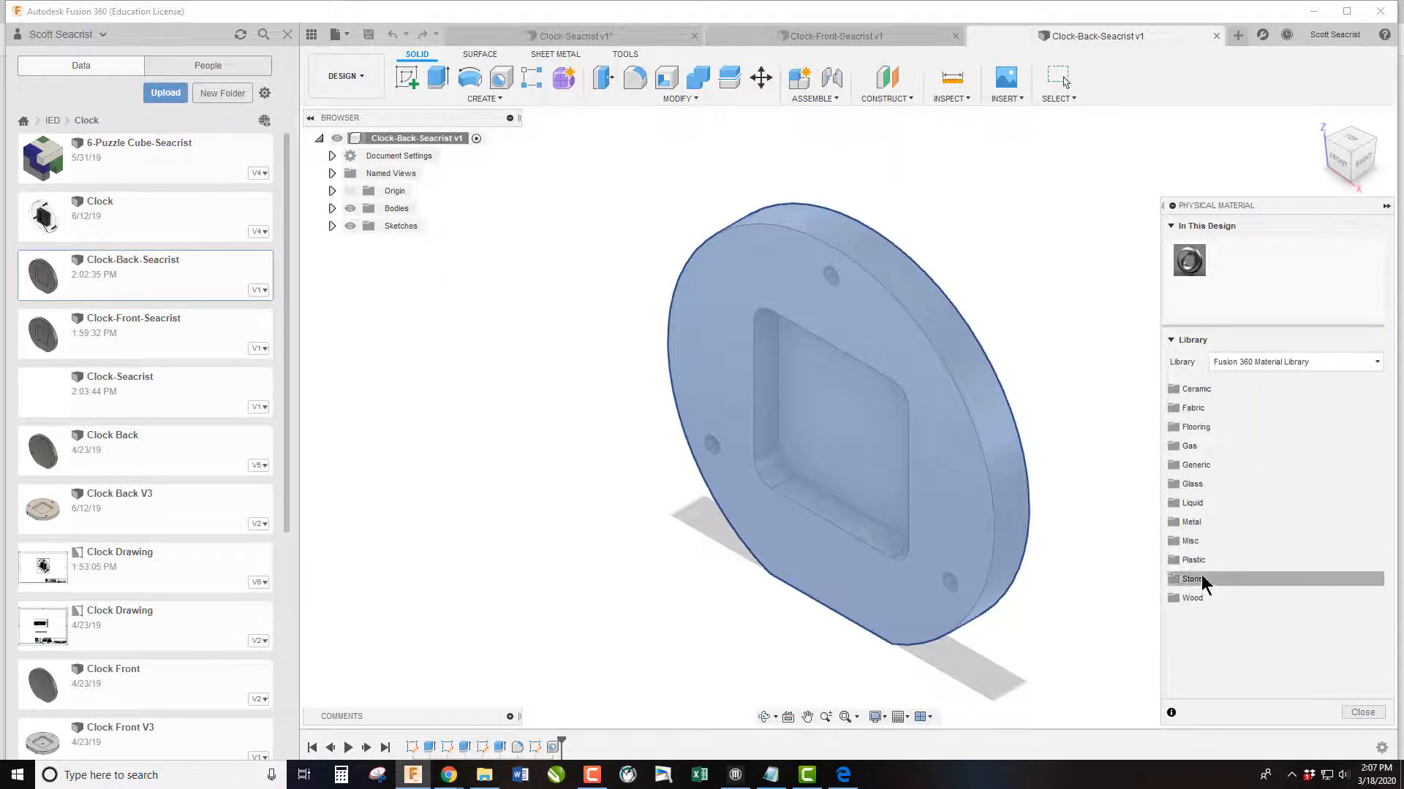
{"action": "left_click", "coordinate": [1211, 561]}
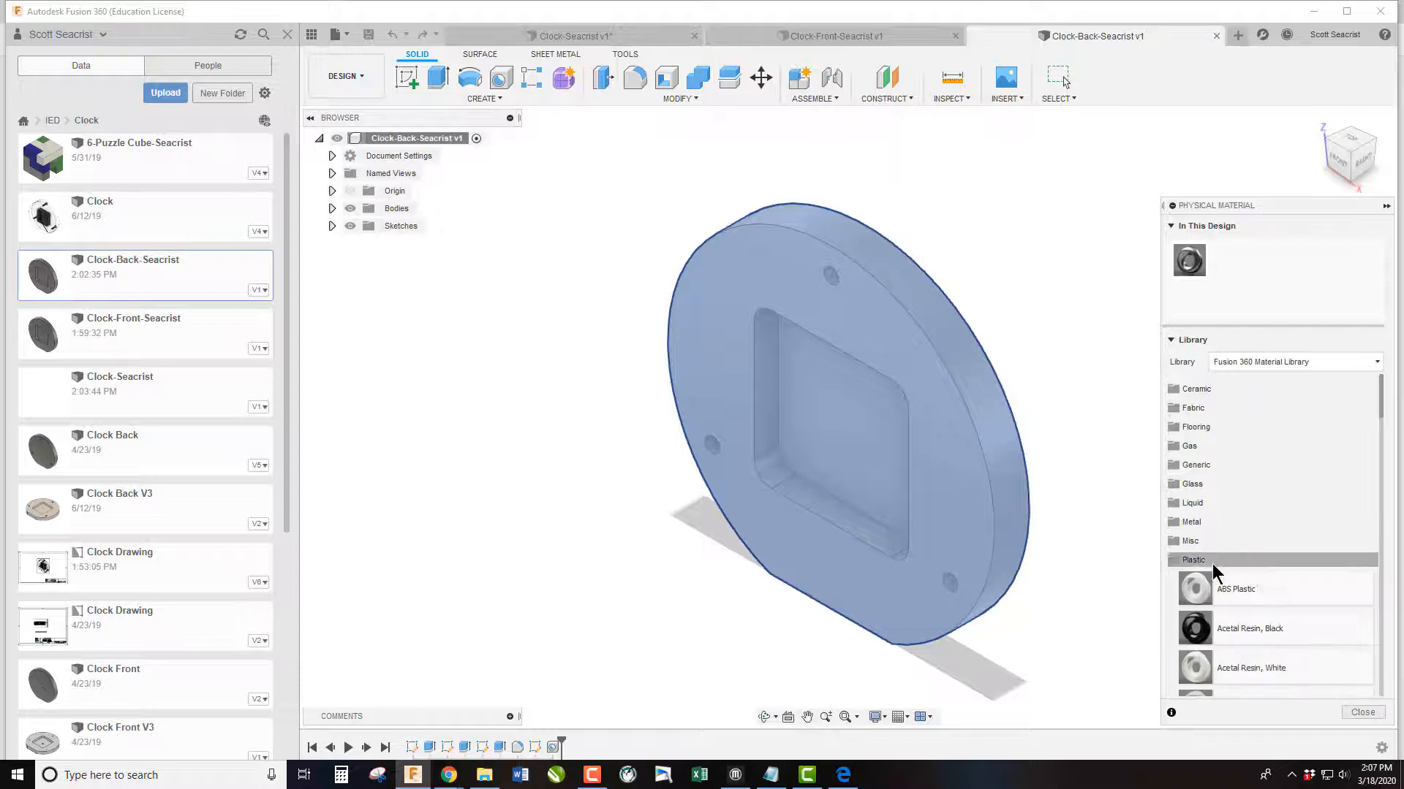
{"action": "scroll", "coordinate": [1243, 585], "scroll_direction": "down", "scroll_amount": 2}
{"action": "left_click_drag", "start_coordinate": [1298, 678], "coordinate": [935, 497]}
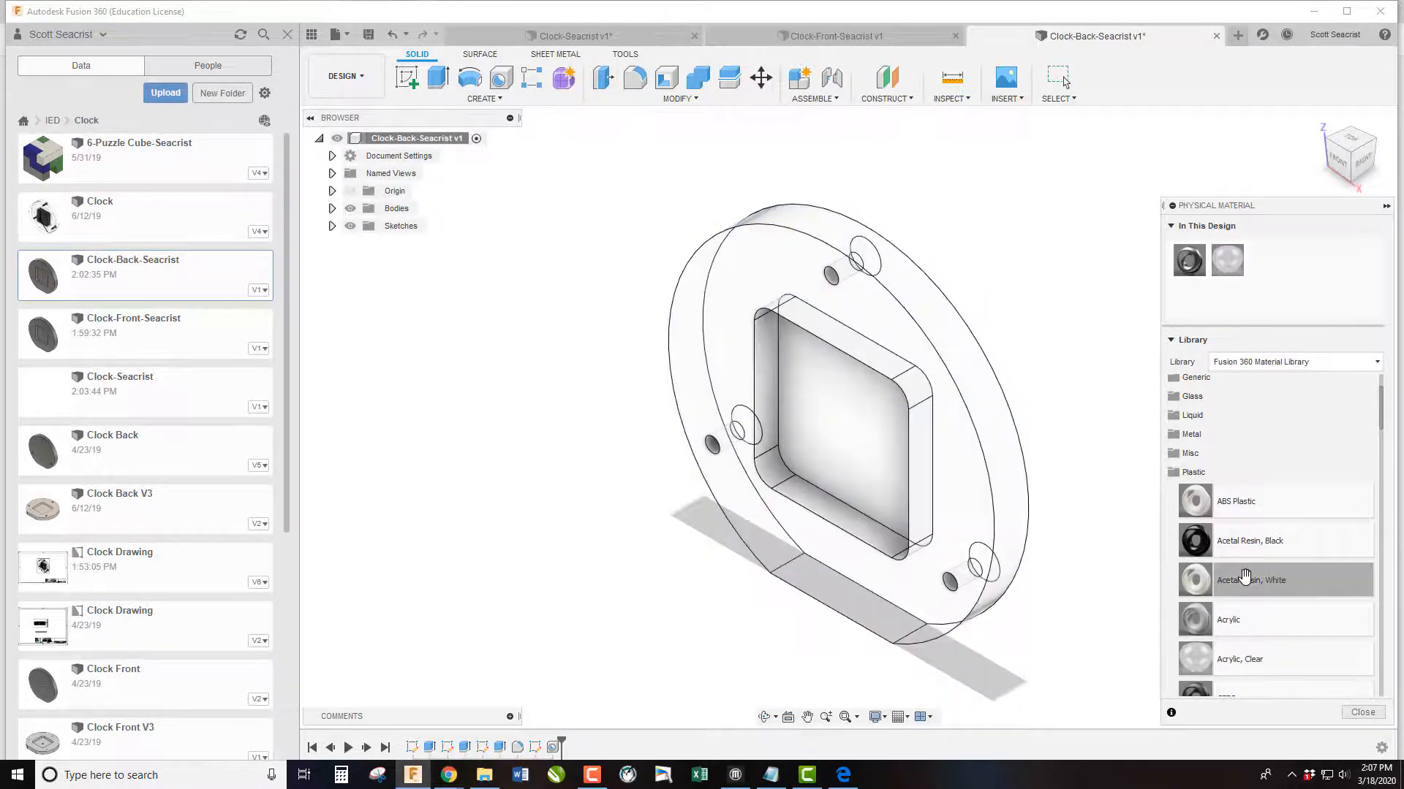
{"action": "left_click", "coordinate": [1361, 713]}
{"action": "left_click", "coordinate": [369, 35]}
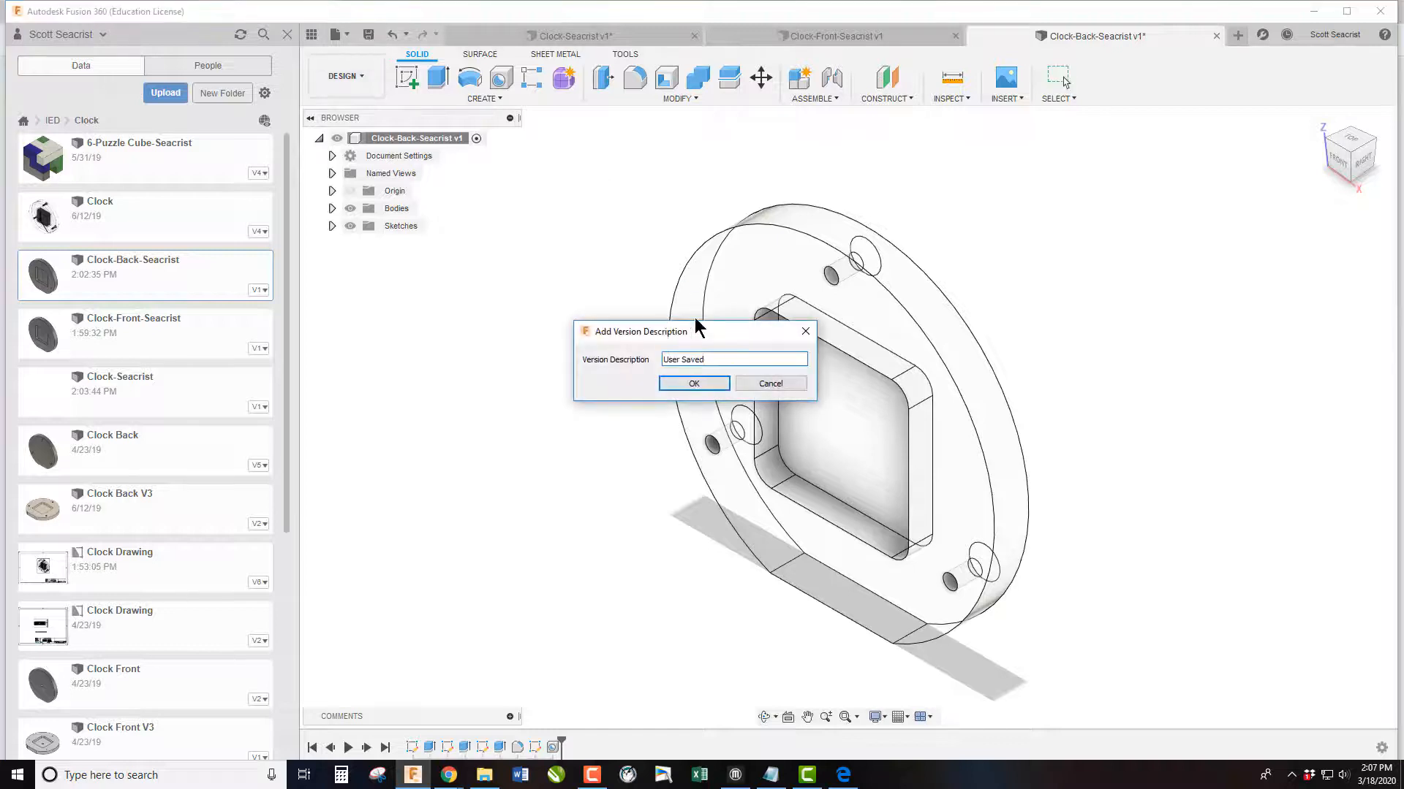
{"action": "left_click", "coordinate": [694, 383]}
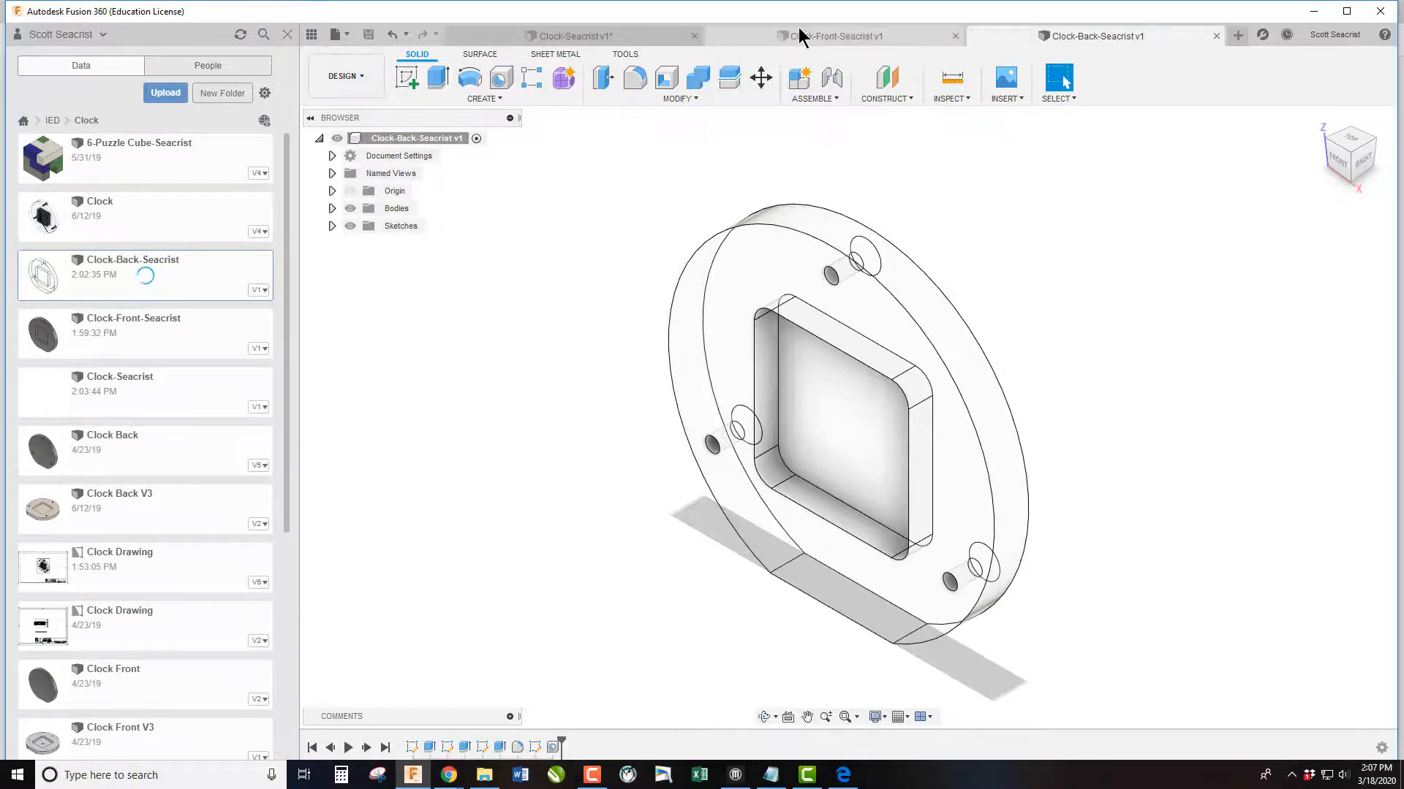
Switch to the clock front design, assign it the Acrylic, Clear physical material and save a new version
{"action": "left_click", "coordinate": [827, 36]}
{"action": "right_click", "coordinate": [427, 139]}
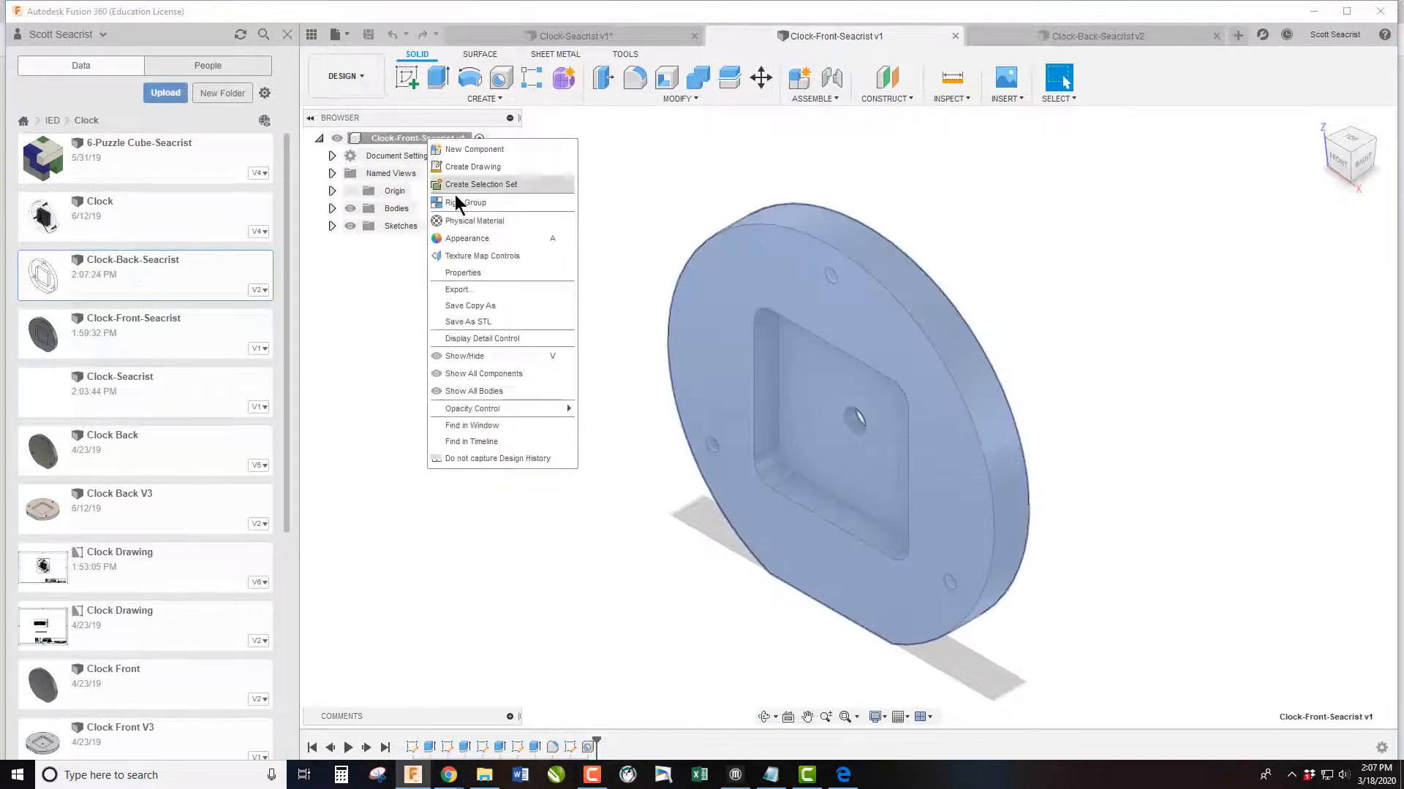
{"action": "left_click", "coordinate": [491, 221]}
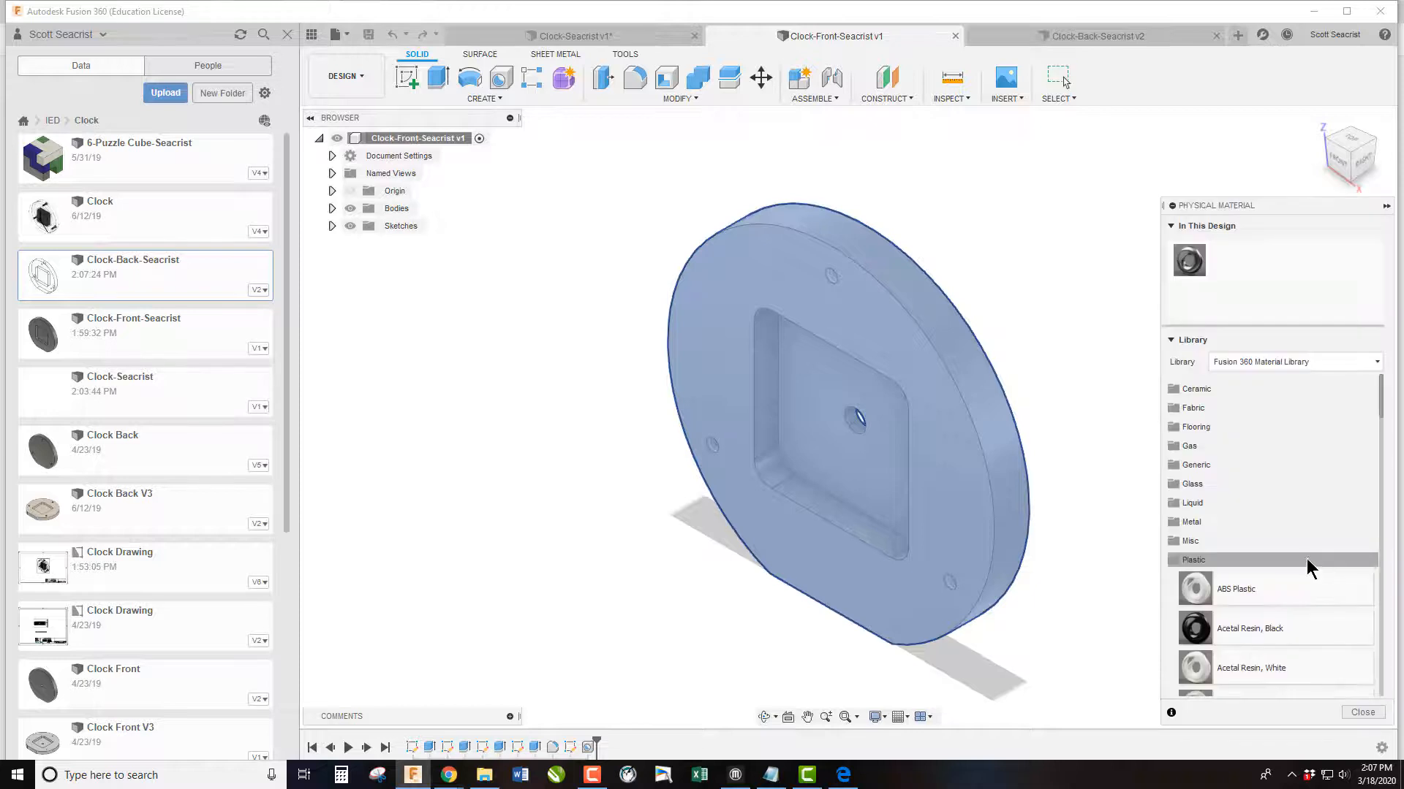
{"action": "scroll", "coordinate": [1310, 596], "scroll_direction": "down", "scroll_amount": 3}
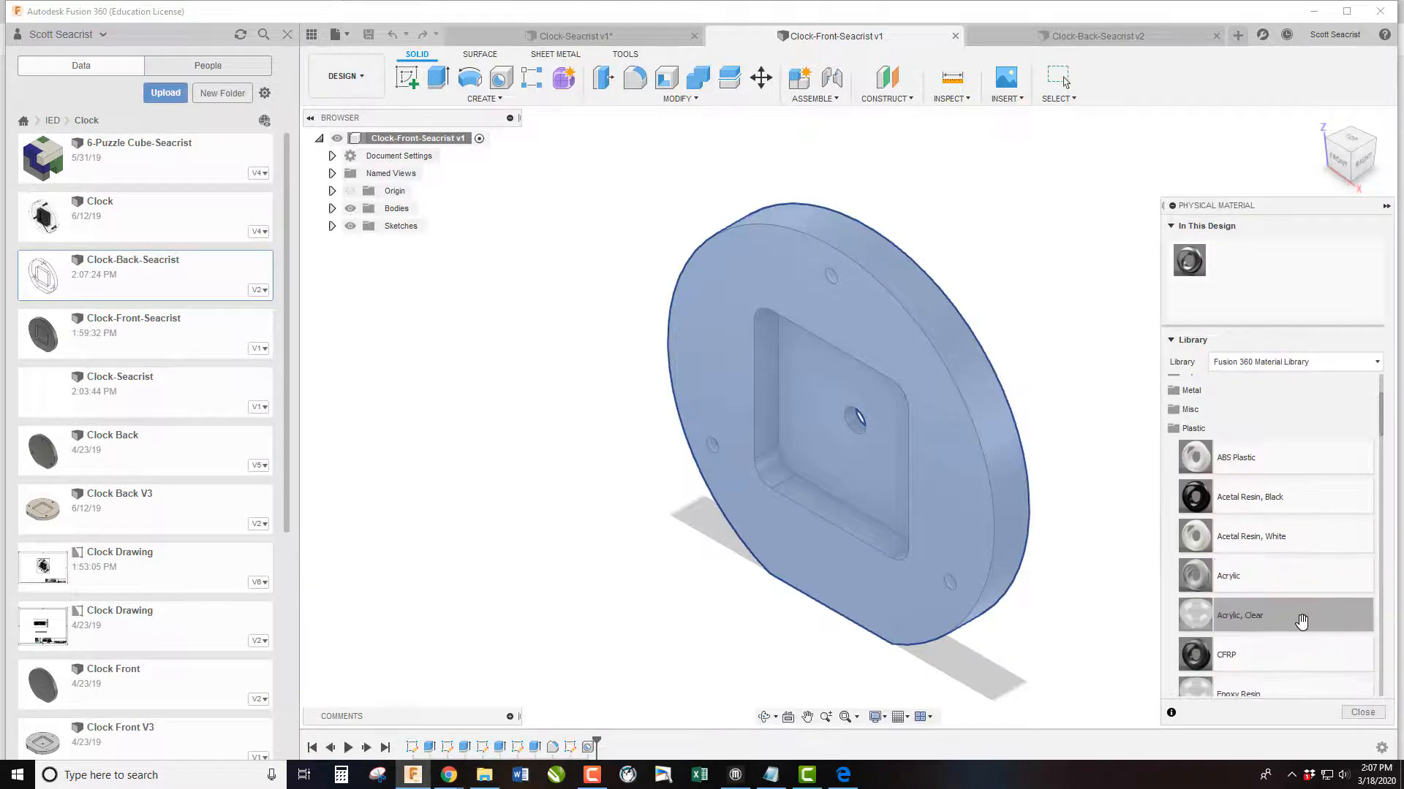
{"action": "left_click_drag", "start_coordinate": [1302, 621], "coordinate": [958, 530]}
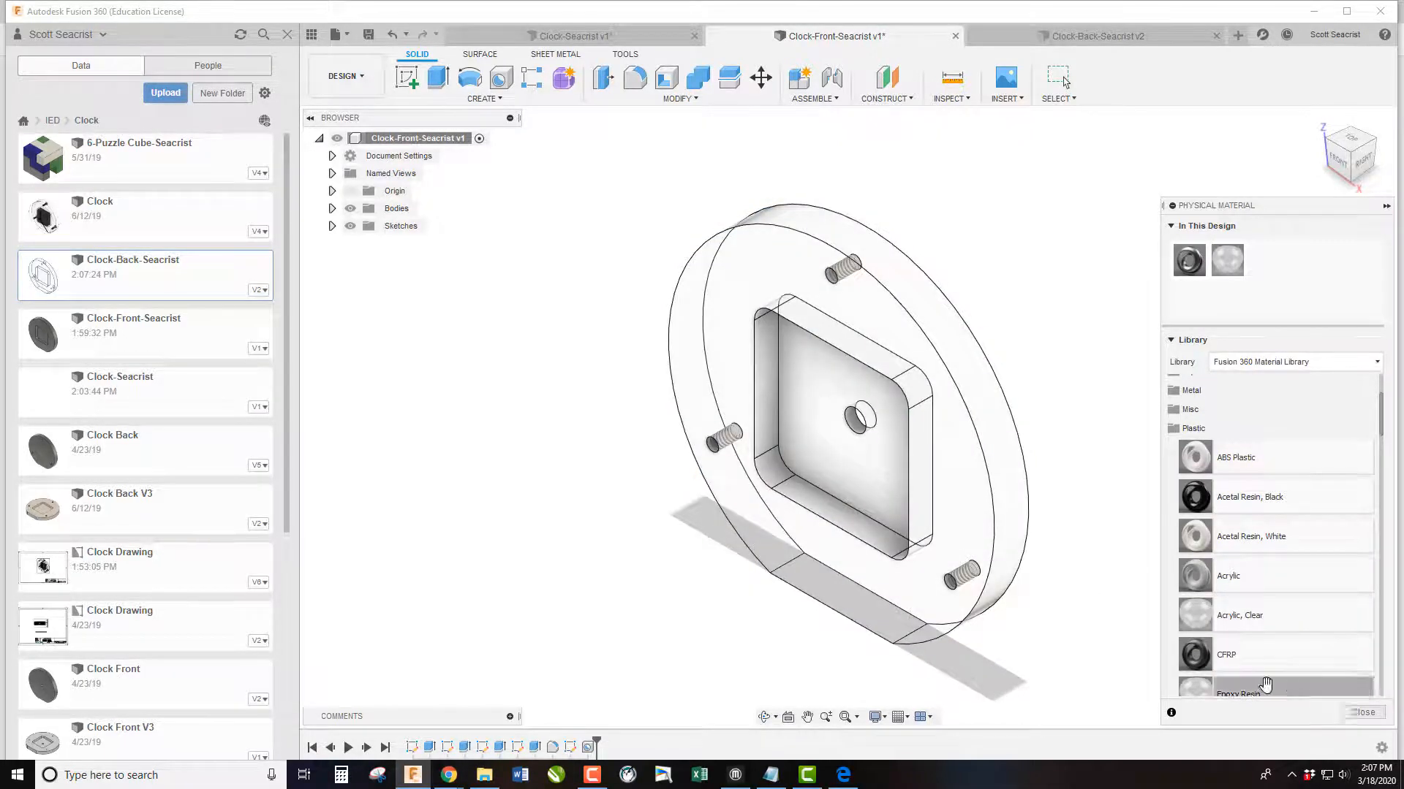
{"action": "left_click", "coordinate": [1364, 713]}
{"action": "left_click", "coordinate": [368, 35]}
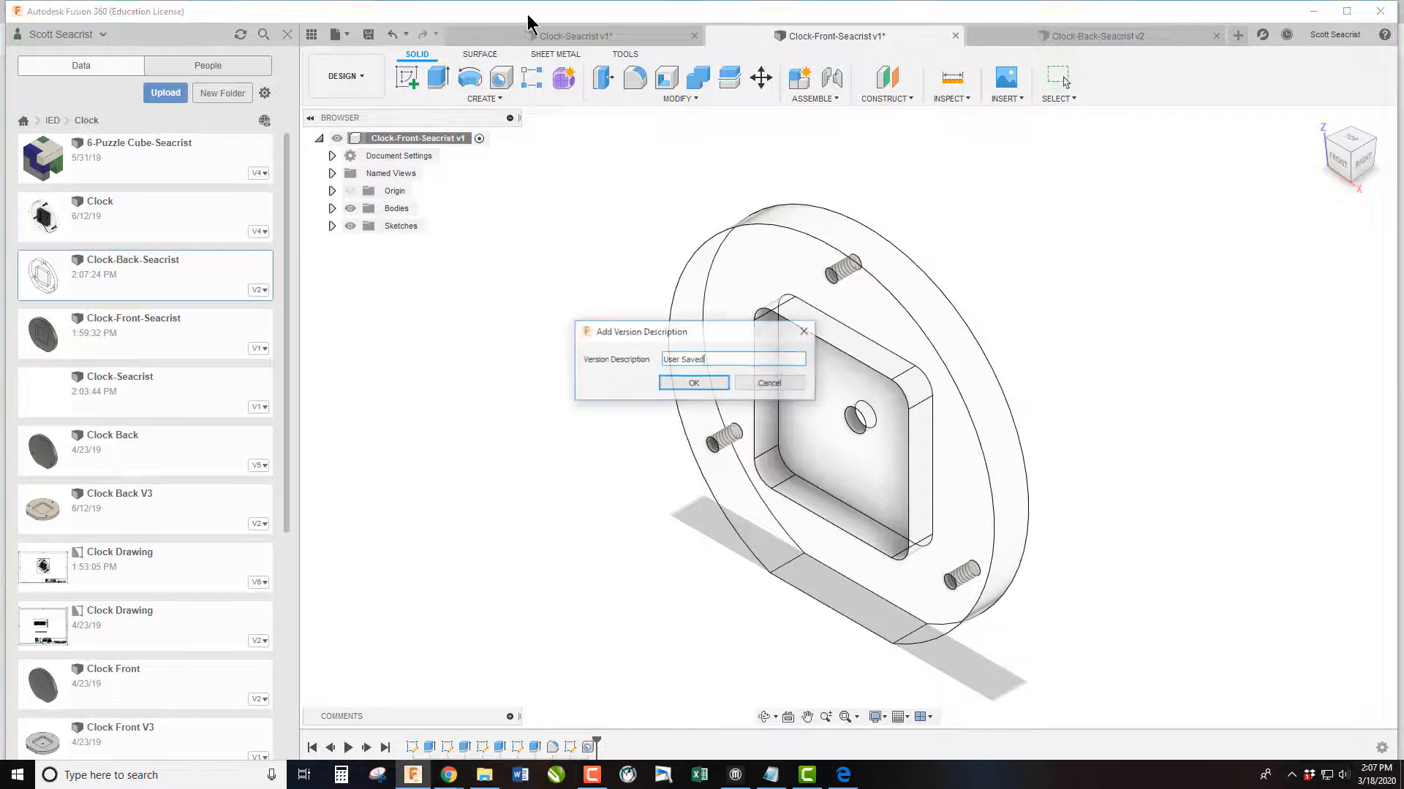
{"action": "left_click", "coordinate": [691, 383]}
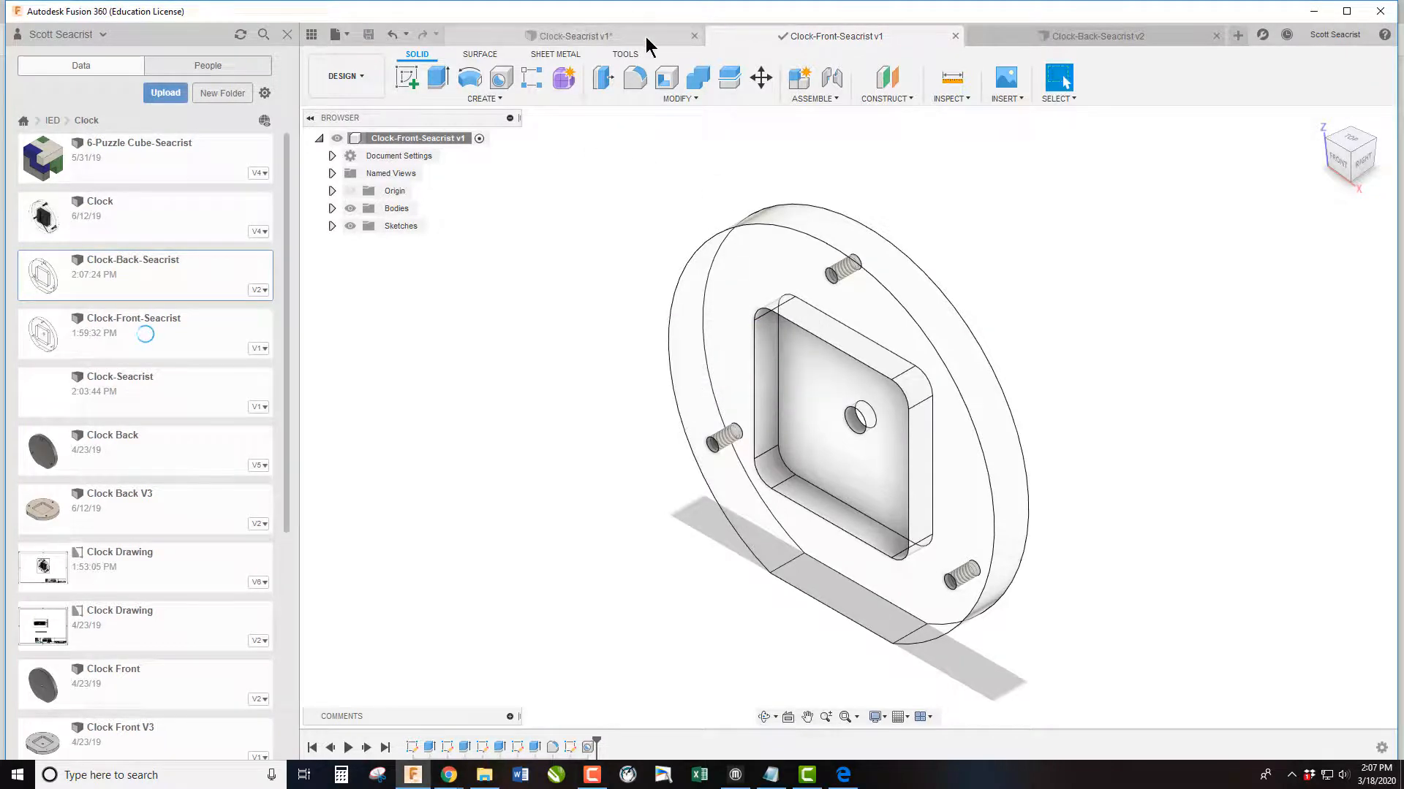
Return to the clock assembly, insert the clock back and move it about -2.70 in along Y, clear of the clock front
{"action": "left_click", "coordinate": [651, 36]}
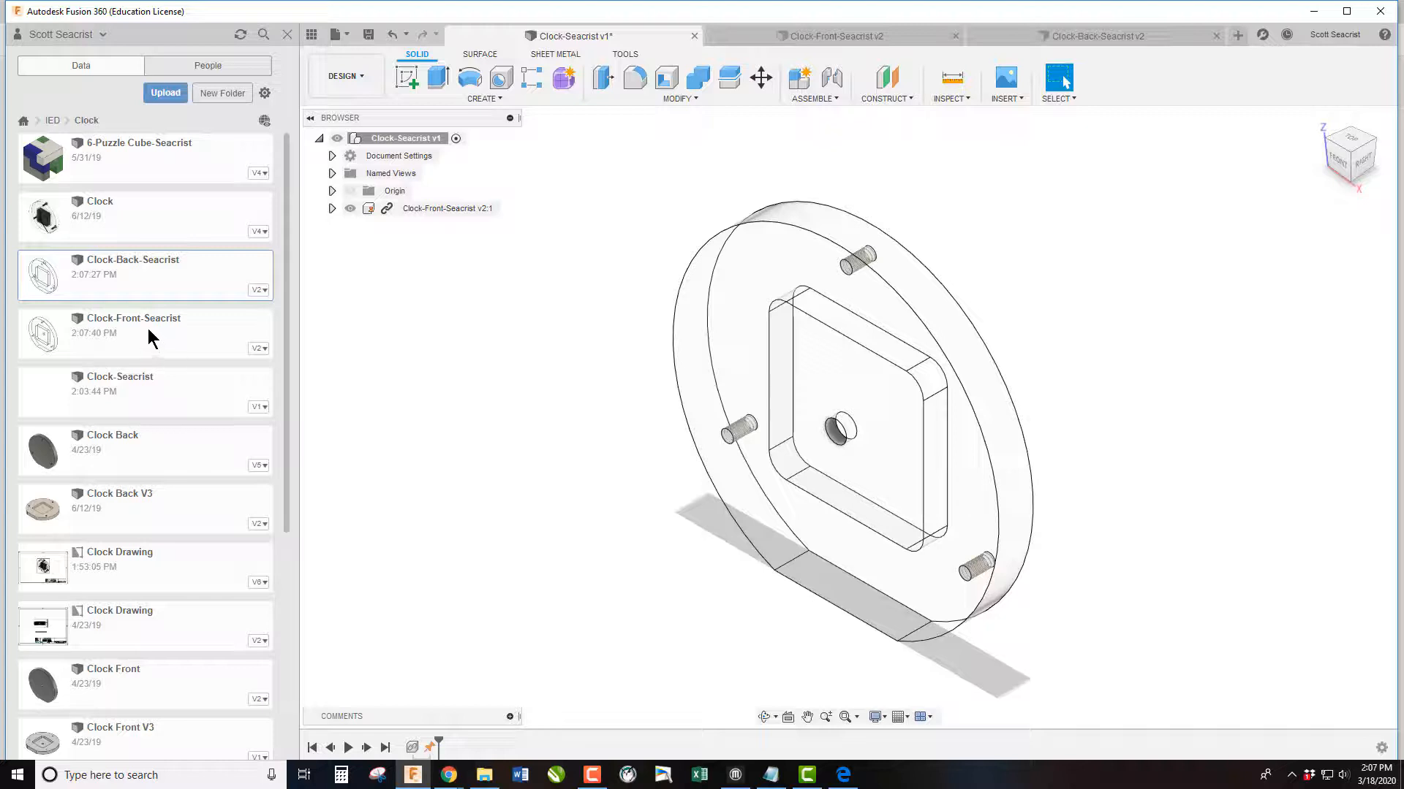
{"action": "left_click_drag", "start_coordinate": [142, 282], "coordinate": [1048, 206]}
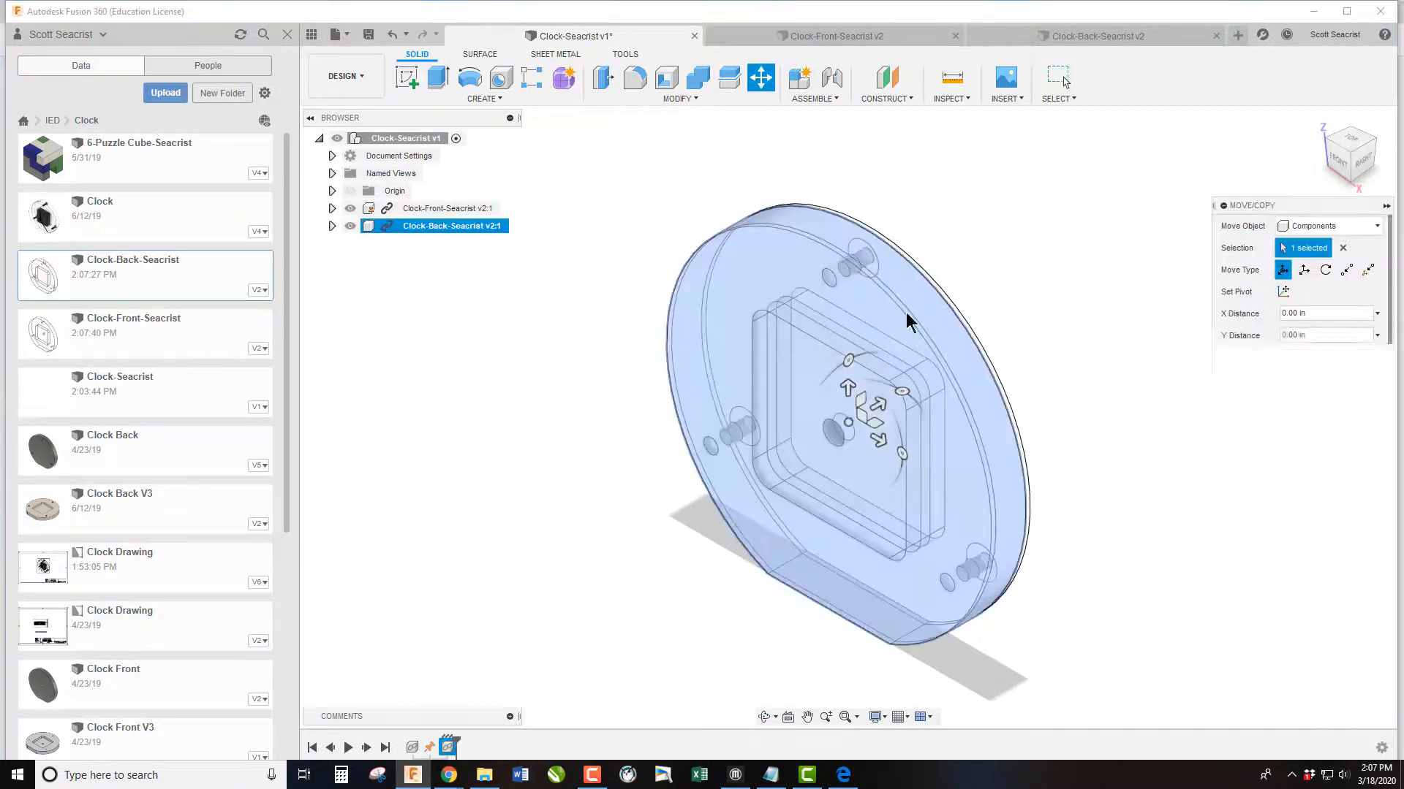
{"action": "left_click_drag", "start_coordinate": [879, 404], "coordinate": [693, 509]}
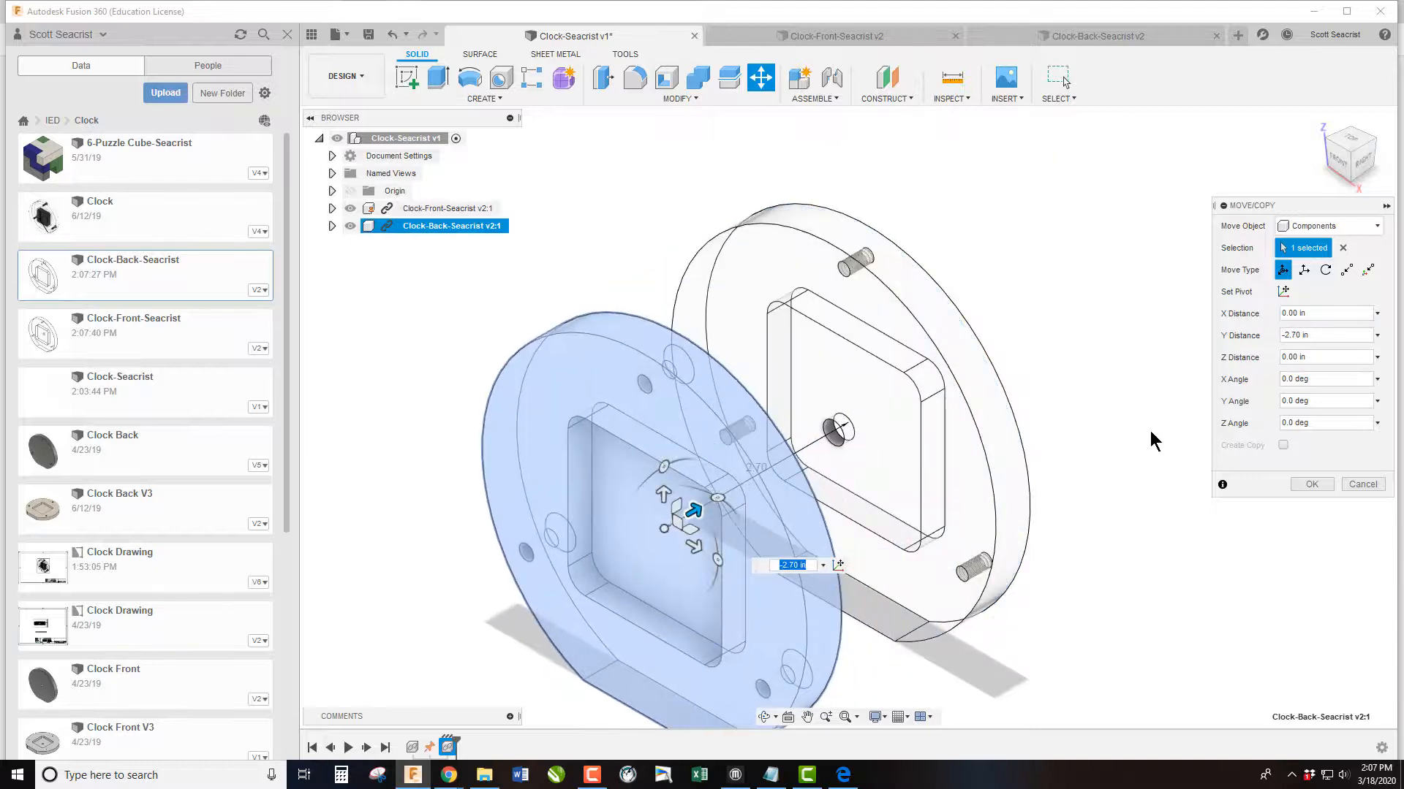
{"action": "left_click", "coordinate": [1311, 486]}
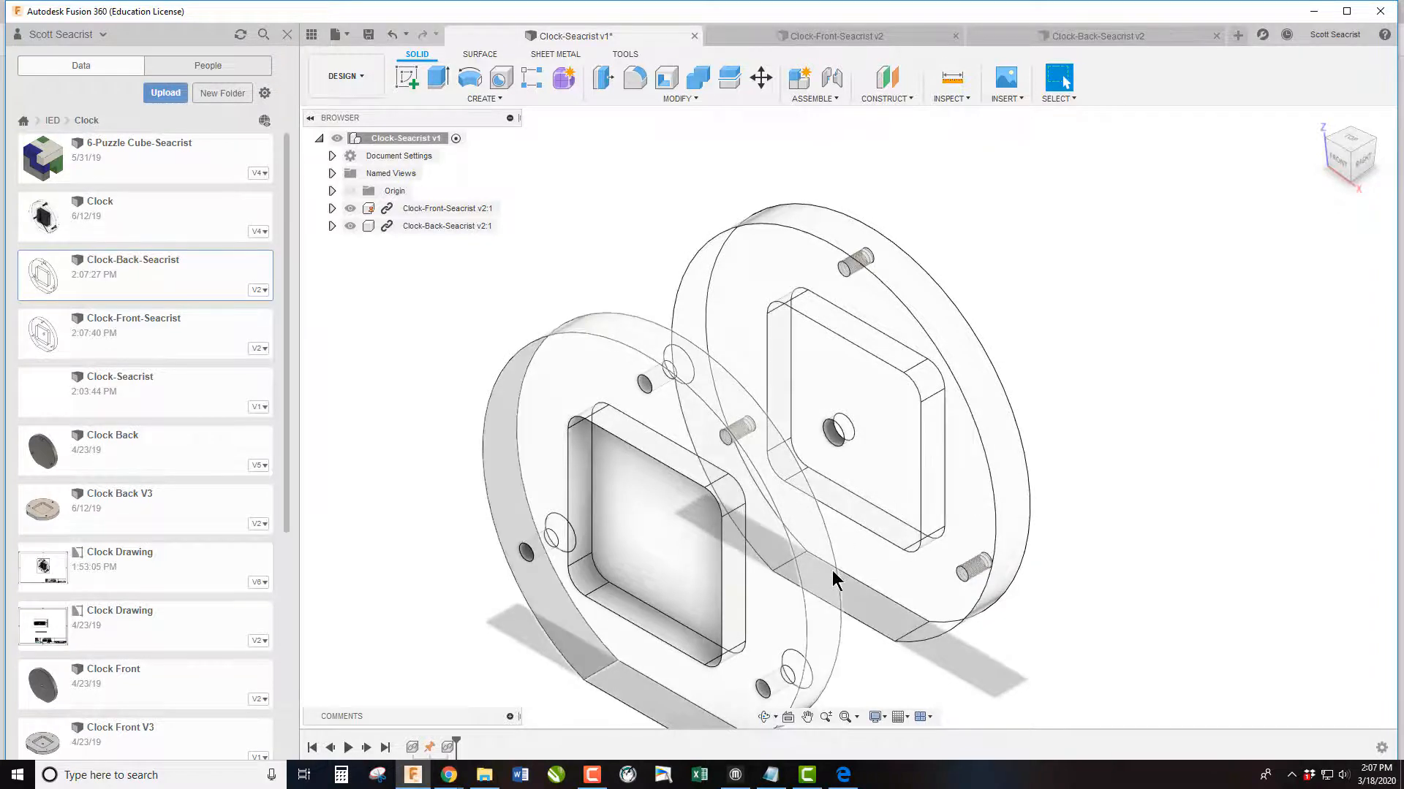
Joint the clock back to the clock front at the centres of their recessed sides so the two recesses face each other
{"action": "key", "text": "j"}
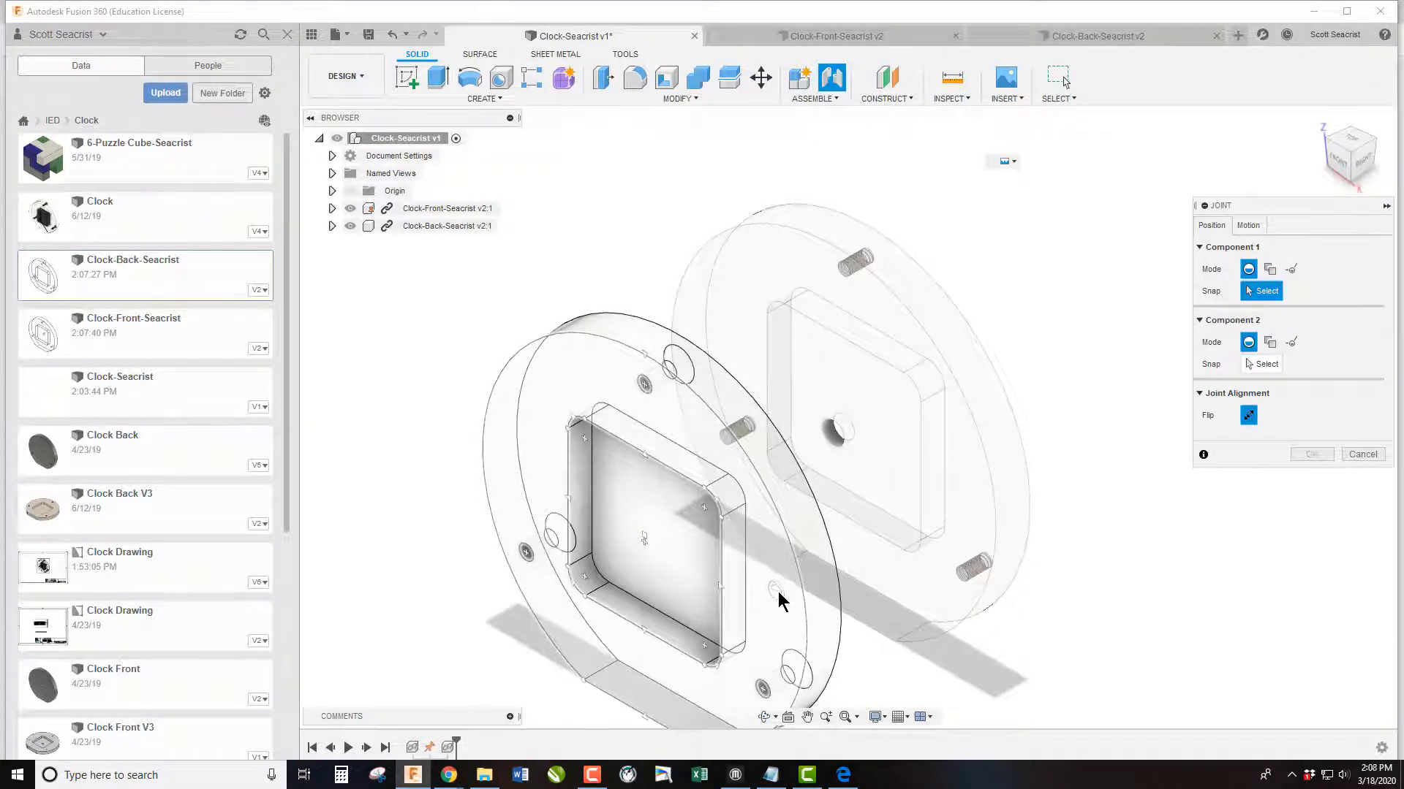
{"action": "left_click", "coordinate": [657, 565]}
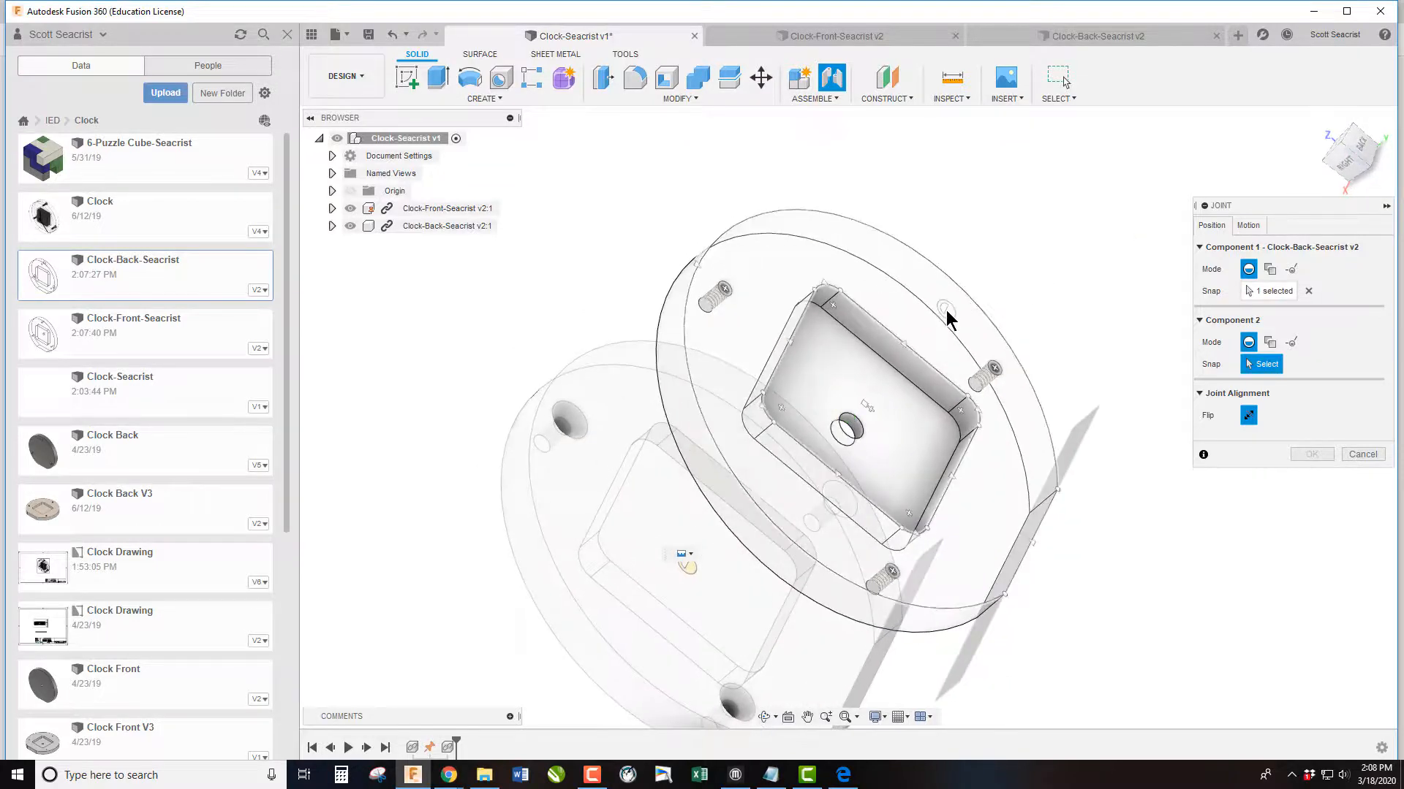
{"action": "left_click", "coordinate": [876, 437]}
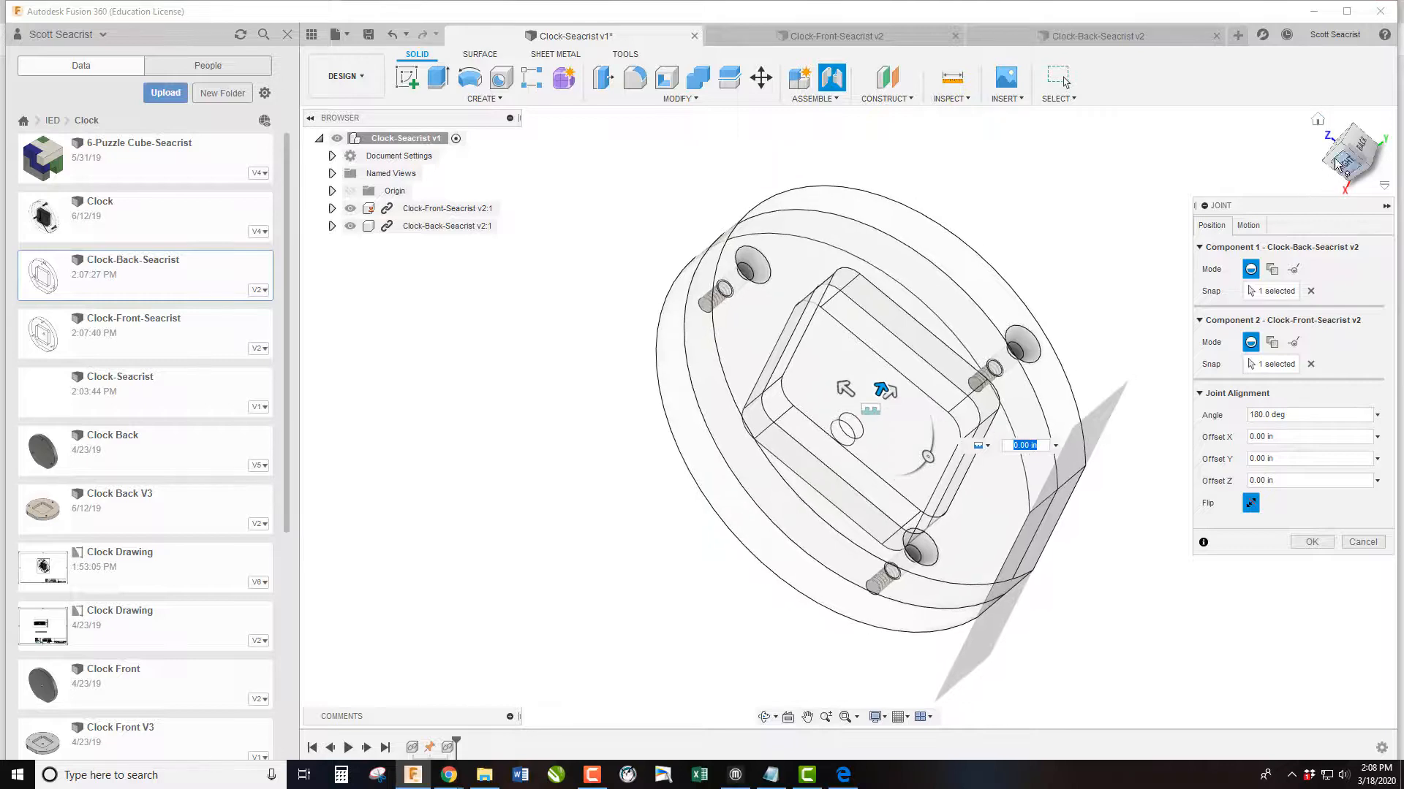
{"action": "mouse_move", "coordinate": [1335, 162]}
{"action": "left_mouse_down"}
{"action": "mouse_move", "coordinate": [1353, 150]}
{"action": "mouse_move", "coordinate": [1331, 146]}
{"action": "mouse_move", "coordinate": [1355, 152]}
{"action": "mouse_move", "coordinate": [1338, 166]}
{"action": "mouse_move", "coordinate": [1357, 149]}
{"action": "mouse_move", "coordinate": [1332, 162]}
{"action": "left_mouse_up"}
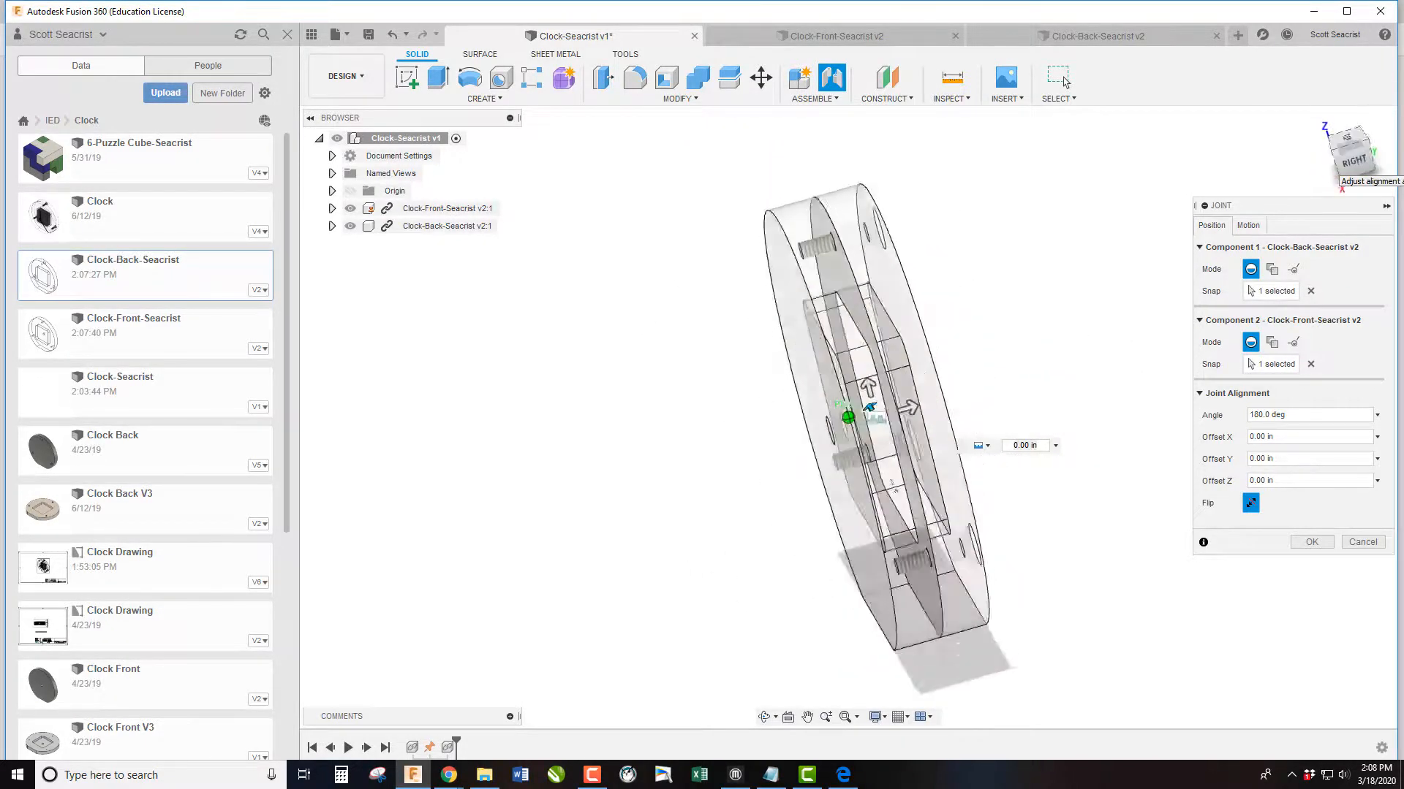
{"action": "left_click", "coordinate": [1311, 541]}
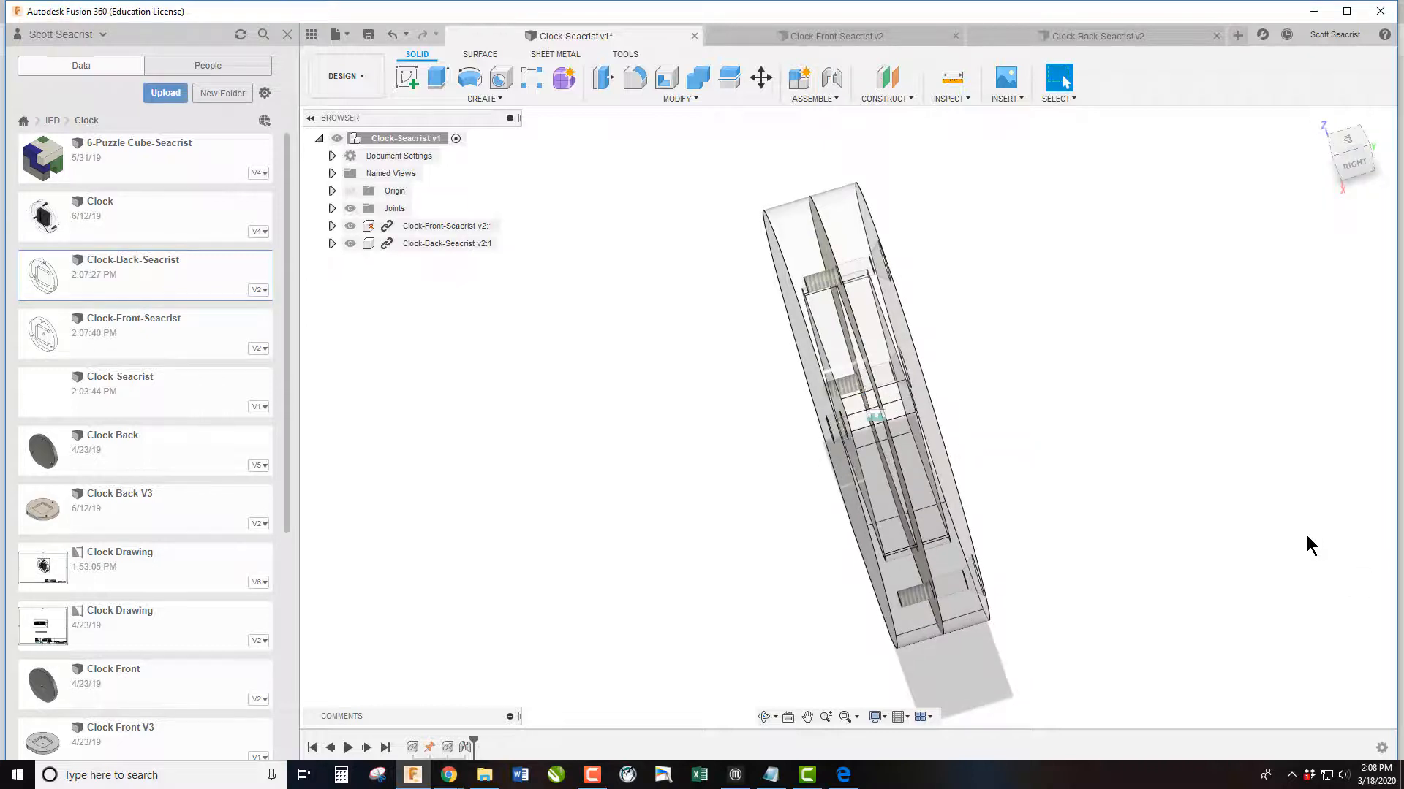
Open the McMaster-Carr component catalogue for the clock assembly and search it for screws
{"action": "left_click", "coordinate": [1335, 157]}
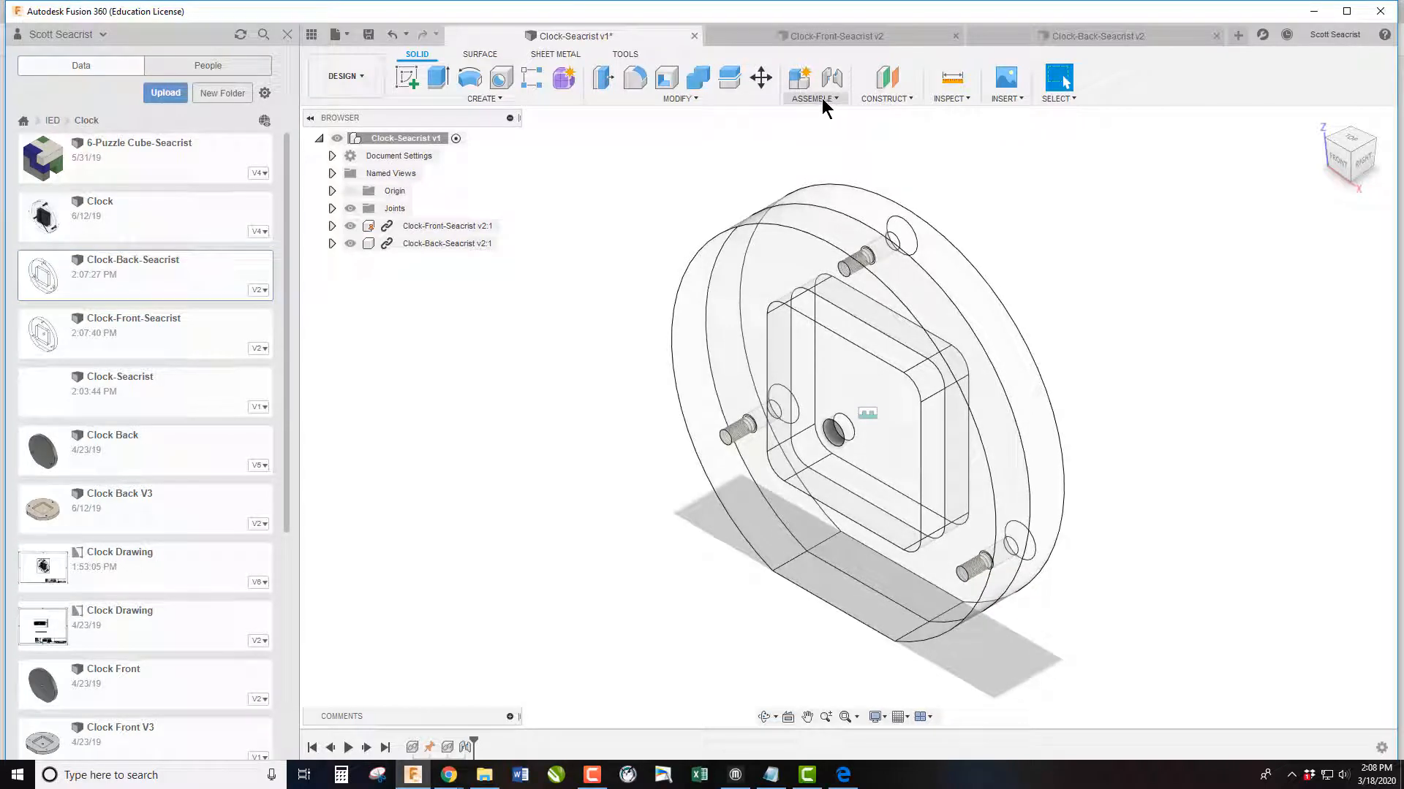
{"action": "left_click", "coordinate": [1003, 94]}
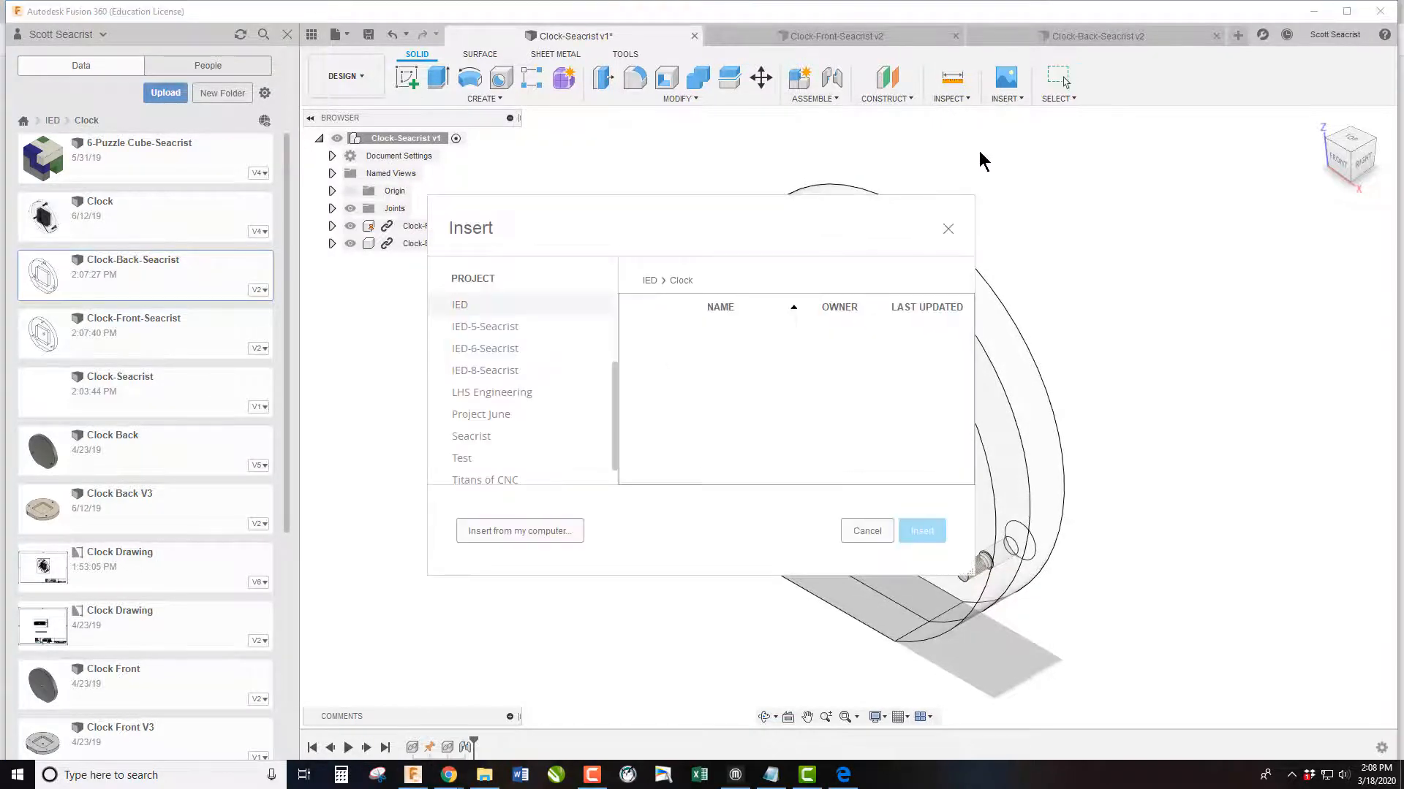
{"action": "left_click", "coordinate": [948, 230]}
{"action": "left_click", "coordinate": [1000, 99]}
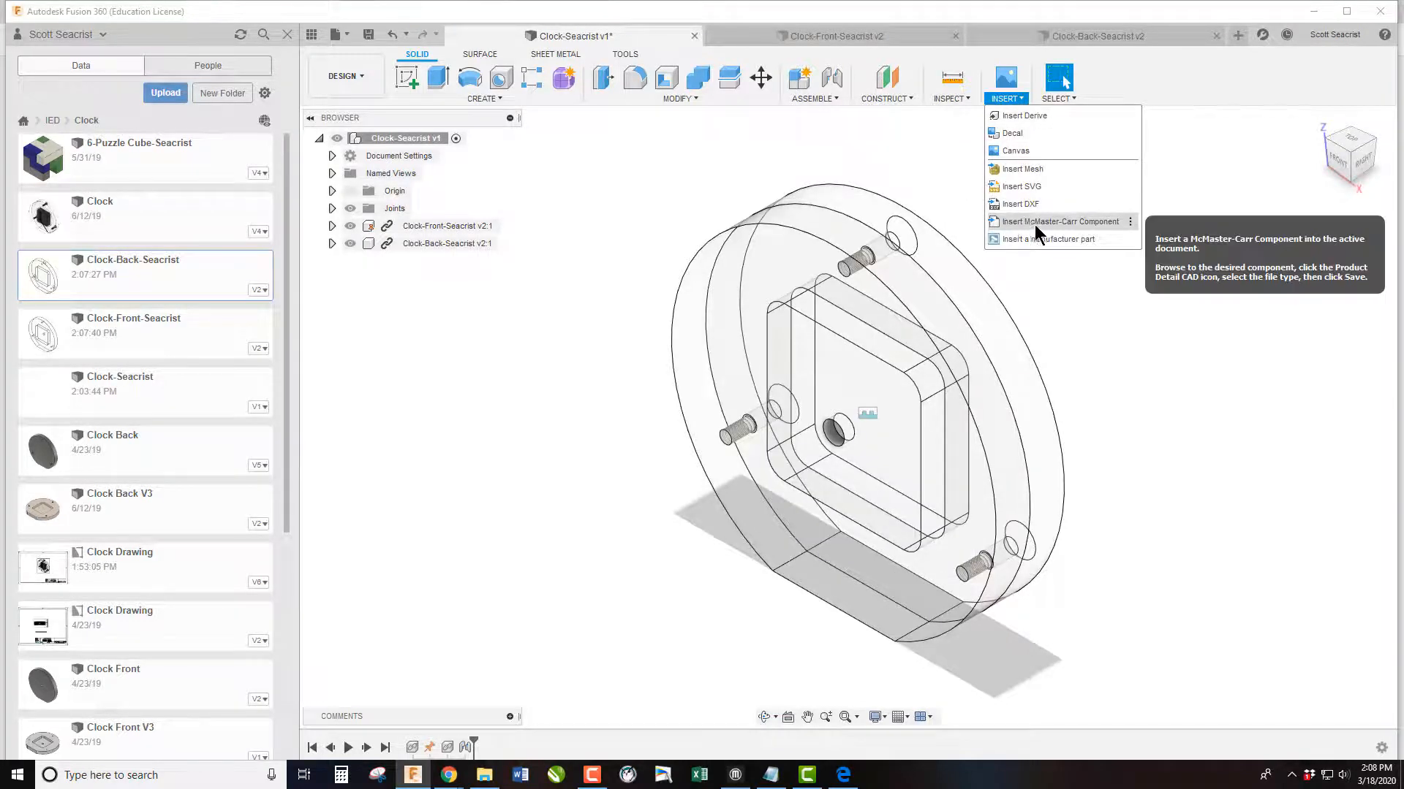
{"action": "left_click", "coordinate": [1089, 221]}
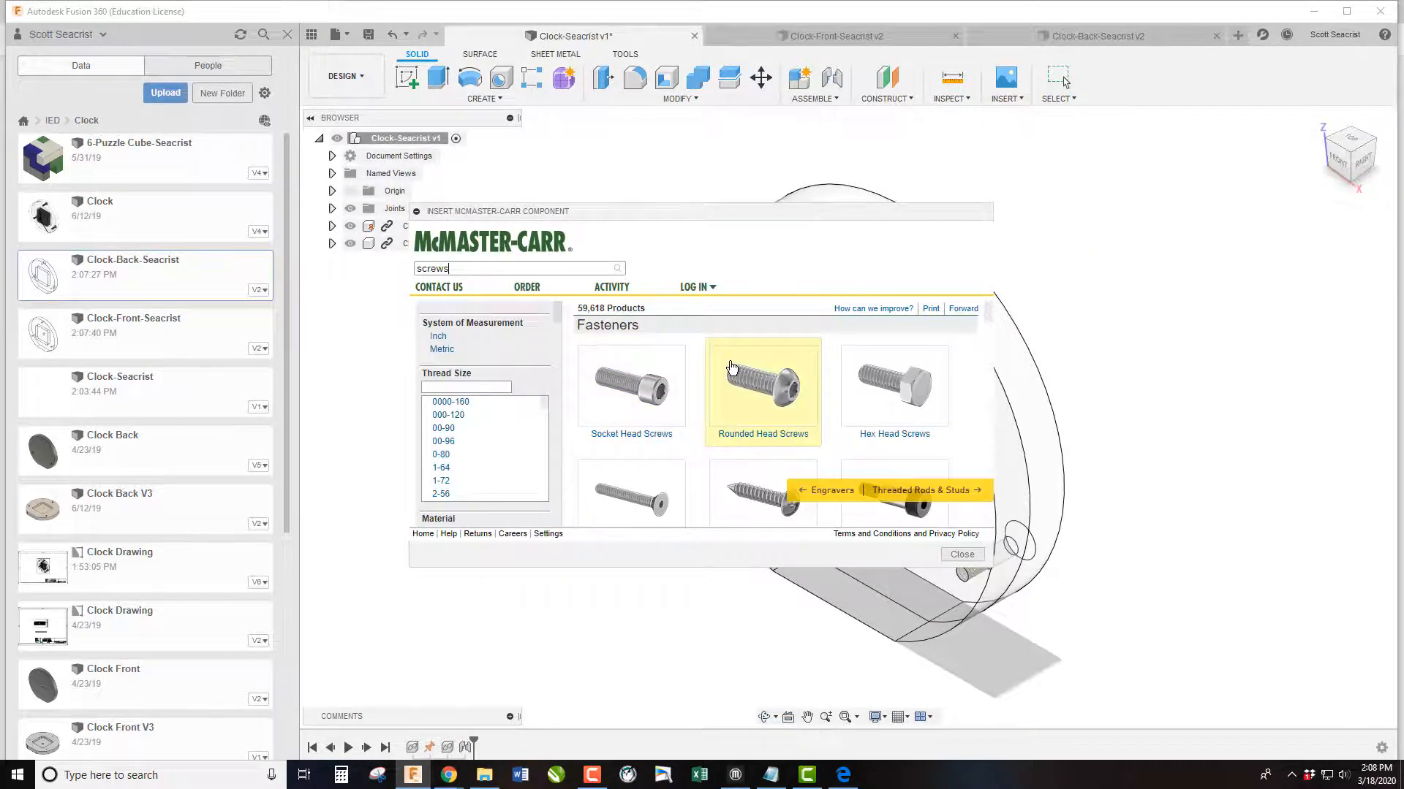
Look through the fastener results and examine the available socket head screw types
{"action": "scroll", "coordinate": [731, 367], "scroll_direction": "down", "scroll_amount": 2}
{"action": "scroll", "coordinate": [729, 369], "scroll_direction": "up", "scroll_amount": 1}
{"action": "scroll", "coordinate": [729, 369], "scroll_direction": "down", "scroll_amount": 2}
{"action": "scroll", "coordinate": [727, 371], "scroll_direction": "up", "scroll_amount": 3}
{"action": "left_click", "coordinate": [652, 443]}
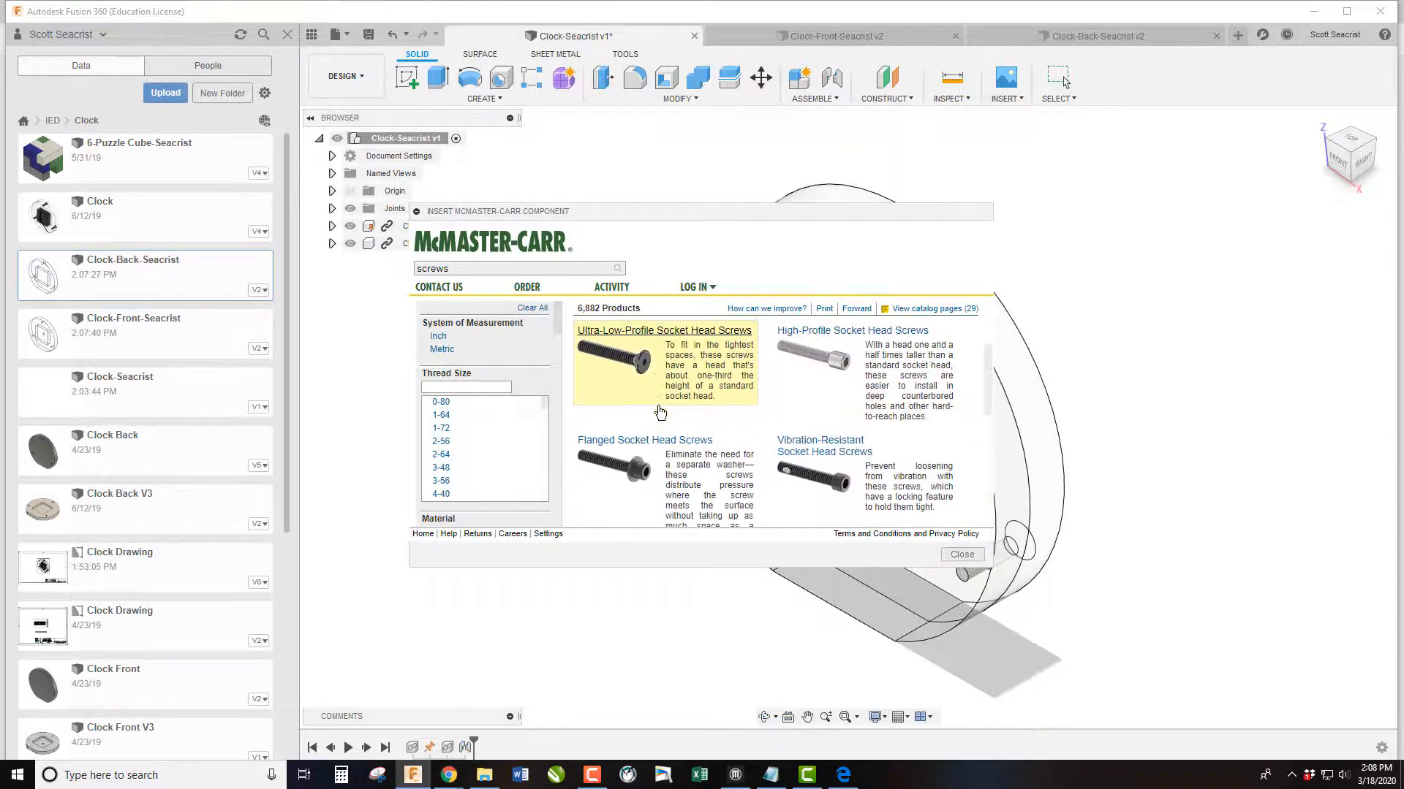
{"action": "scroll", "coordinate": [660, 410], "scroll_direction": "down", "scroll_amount": 3}
{"action": "scroll", "coordinate": [656, 404], "scroll_direction": "up", "scroll_amount": 4}
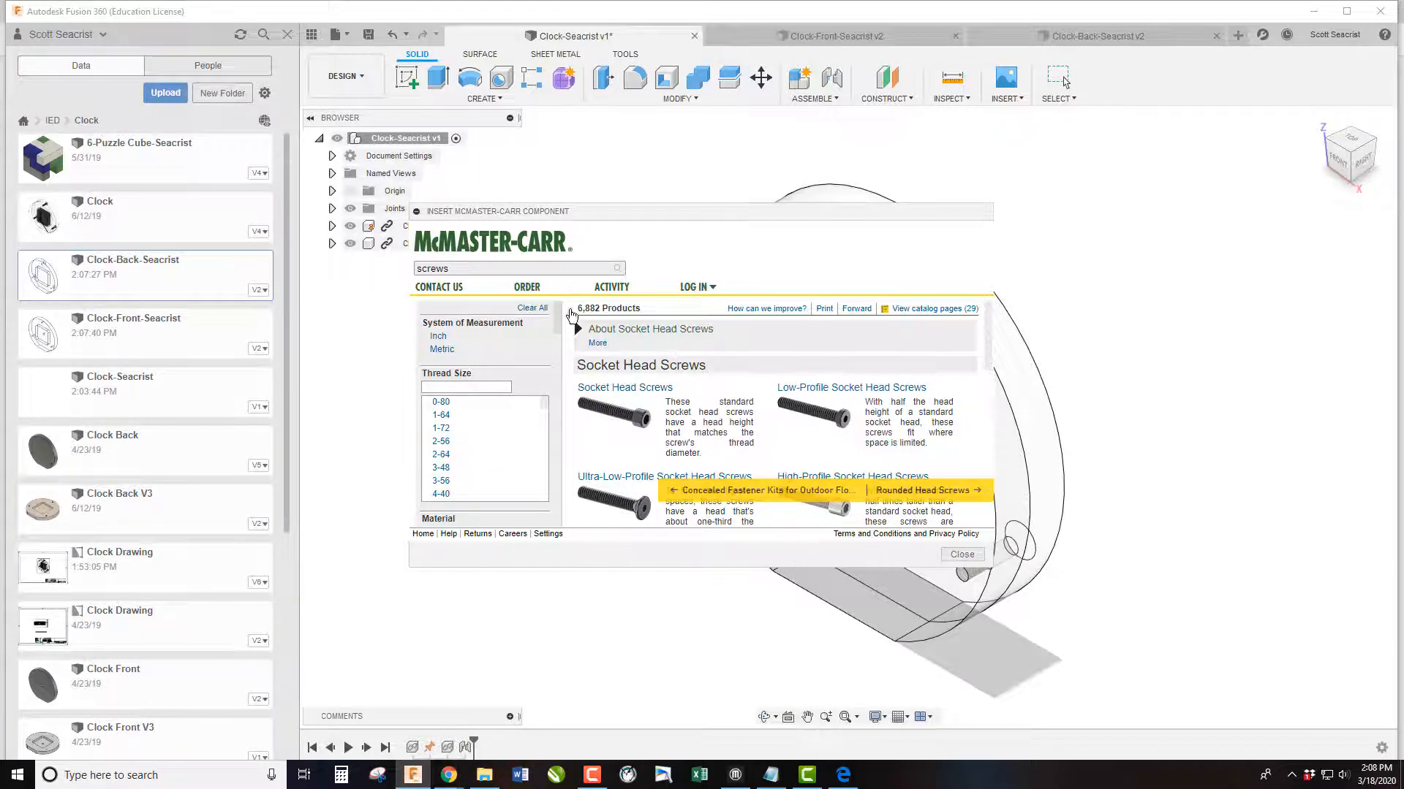
Return to the catalogue's full screws results and look through the fastener categories for a suitable head type
{"action": "left_click", "coordinate": [448, 247]}
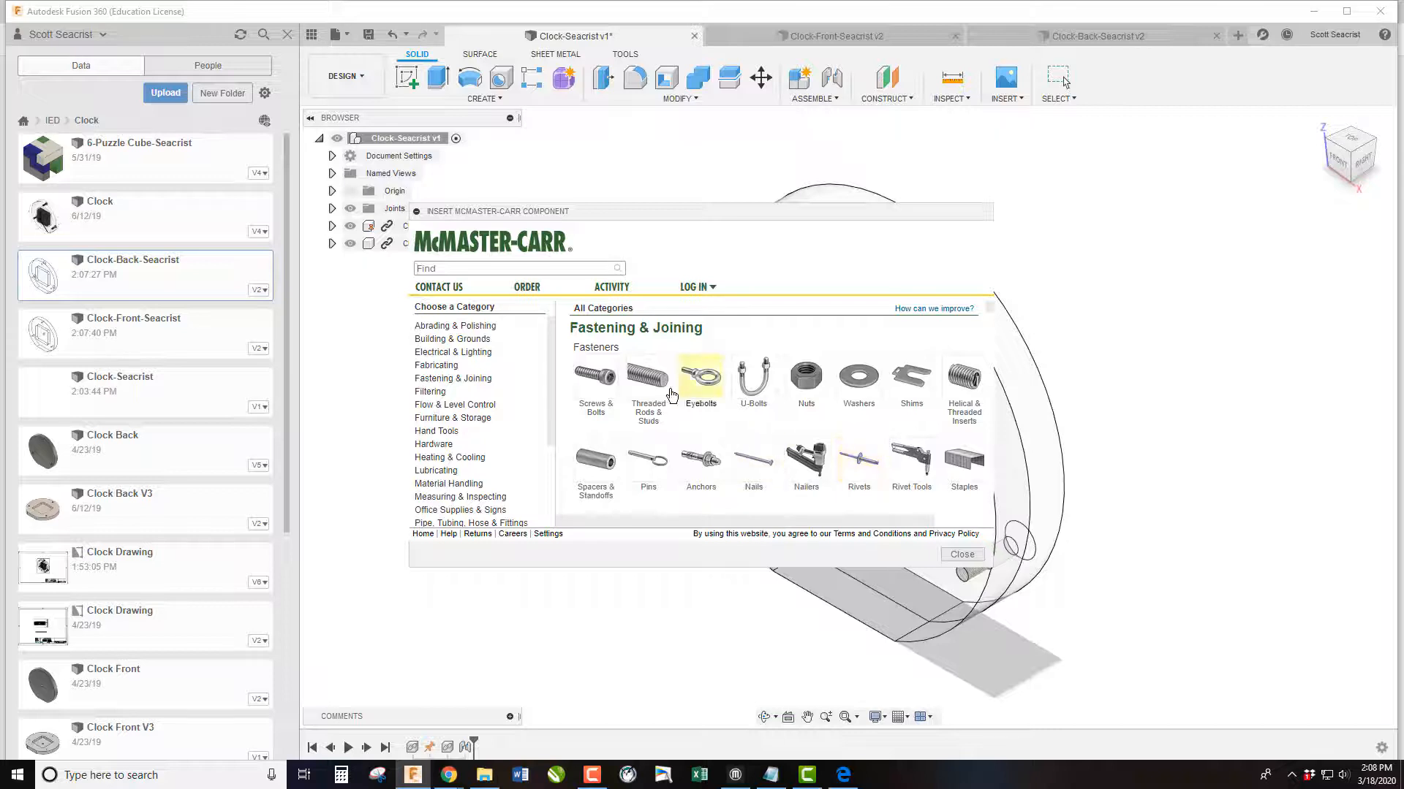
{"action": "left_click", "coordinate": [695, 394]}
{"action": "scroll", "coordinate": [768, 436], "scroll_direction": "down", "scroll_amount": 10}
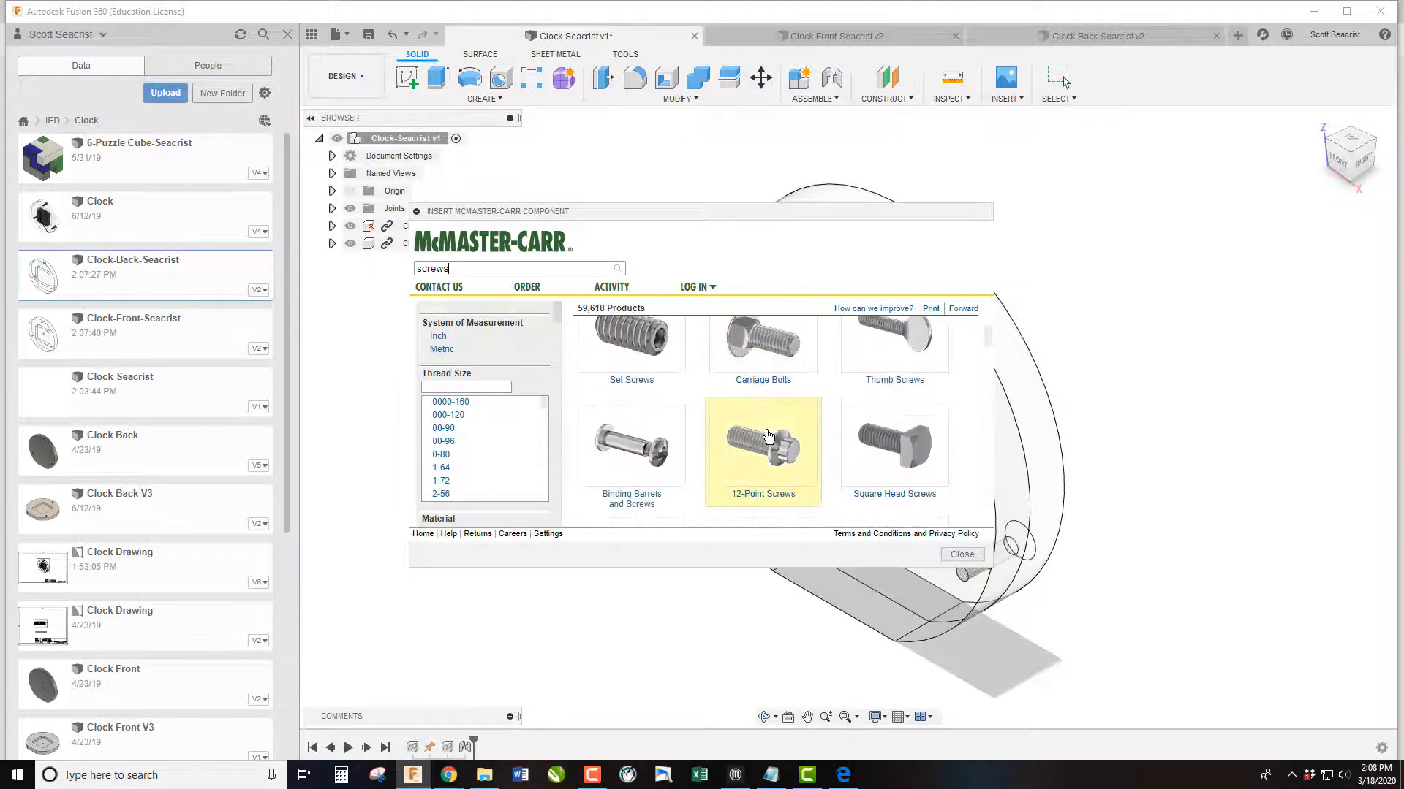
{"action": "scroll", "coordinate": [767, 436], "scroll_direction": "down", "scroll_amount": 10}
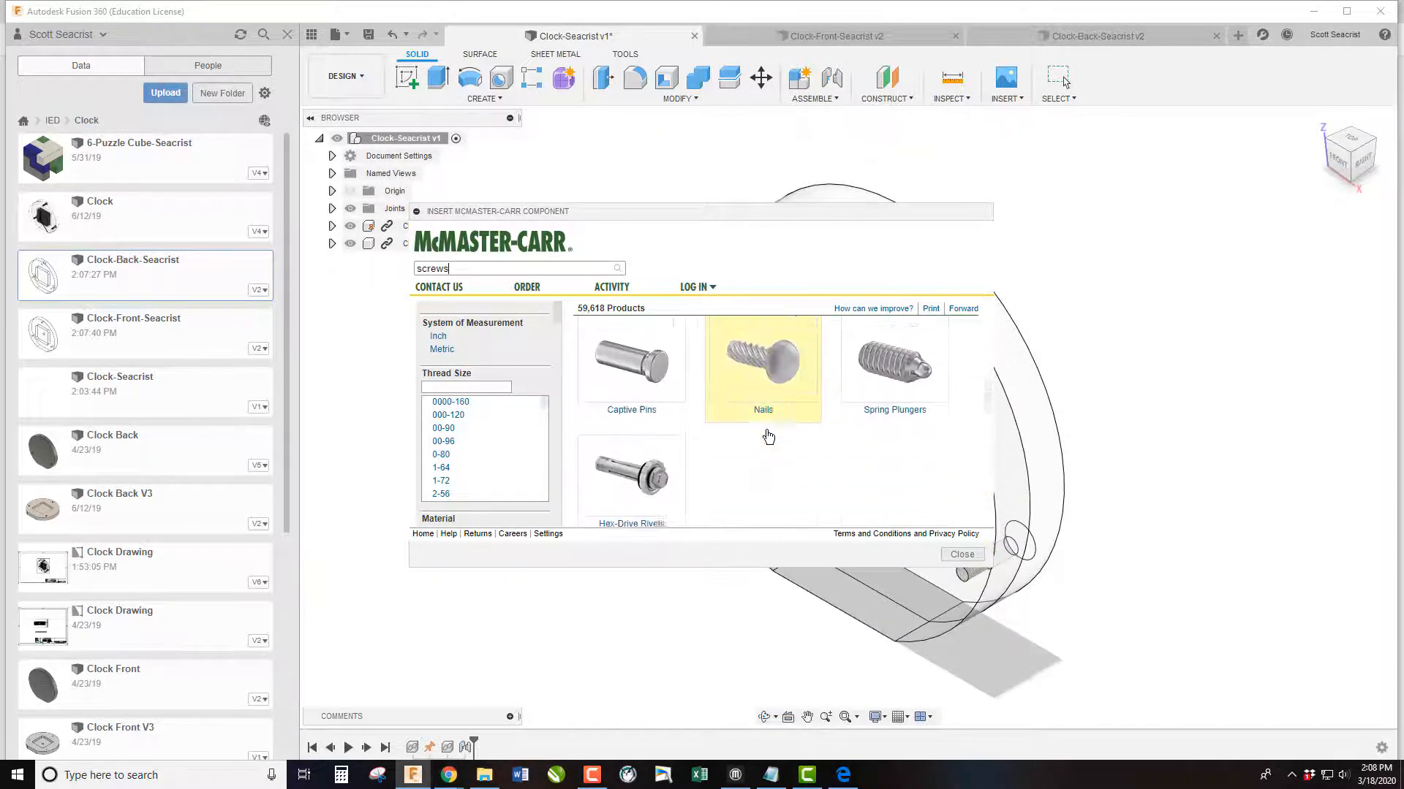
{"action": "scroll", "coordinate": [768, 437], "scroll_direction": "down", "scroll_amount": 10}
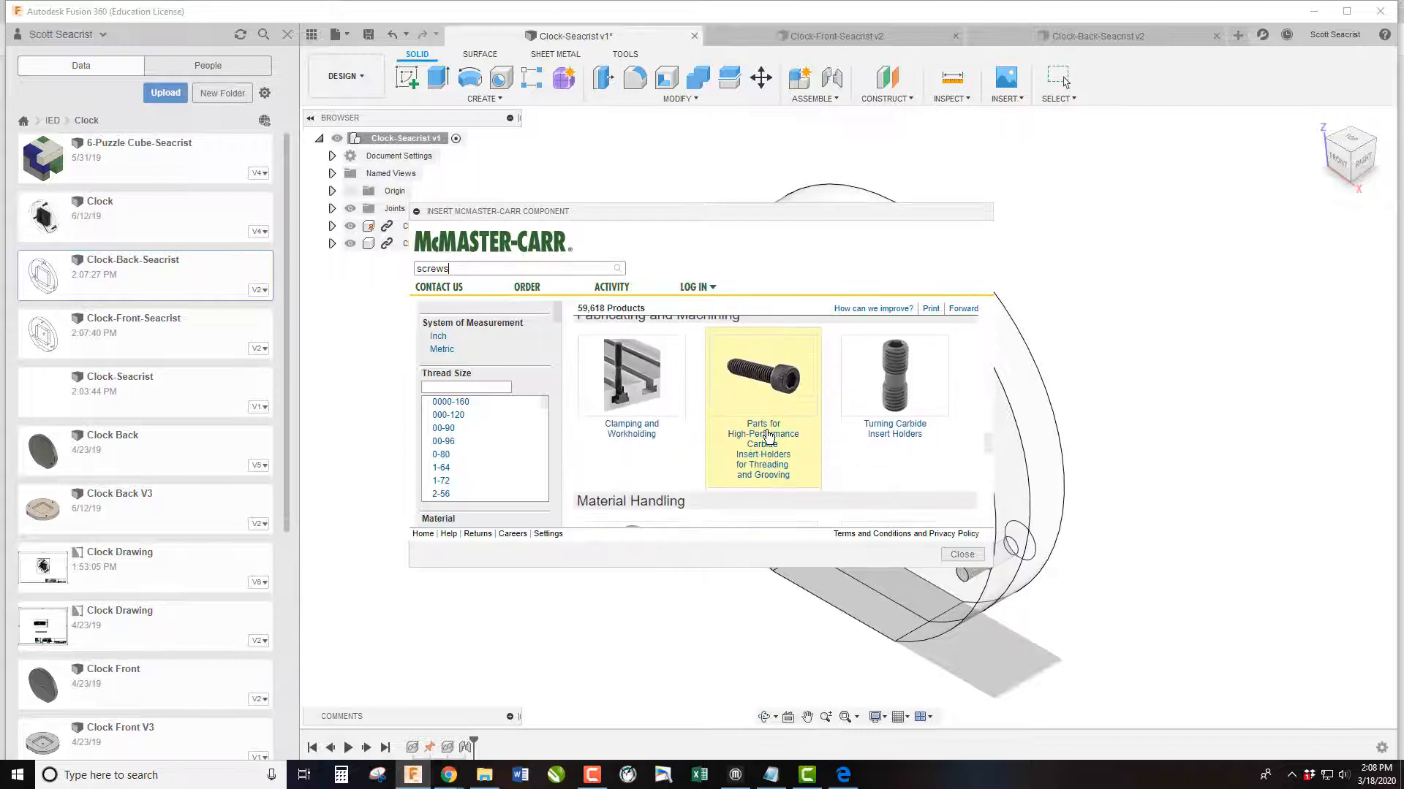
{"action": "scroll", "coordinate": [768, 437], "scroll_direction": "up", "scroll_amount": 3}
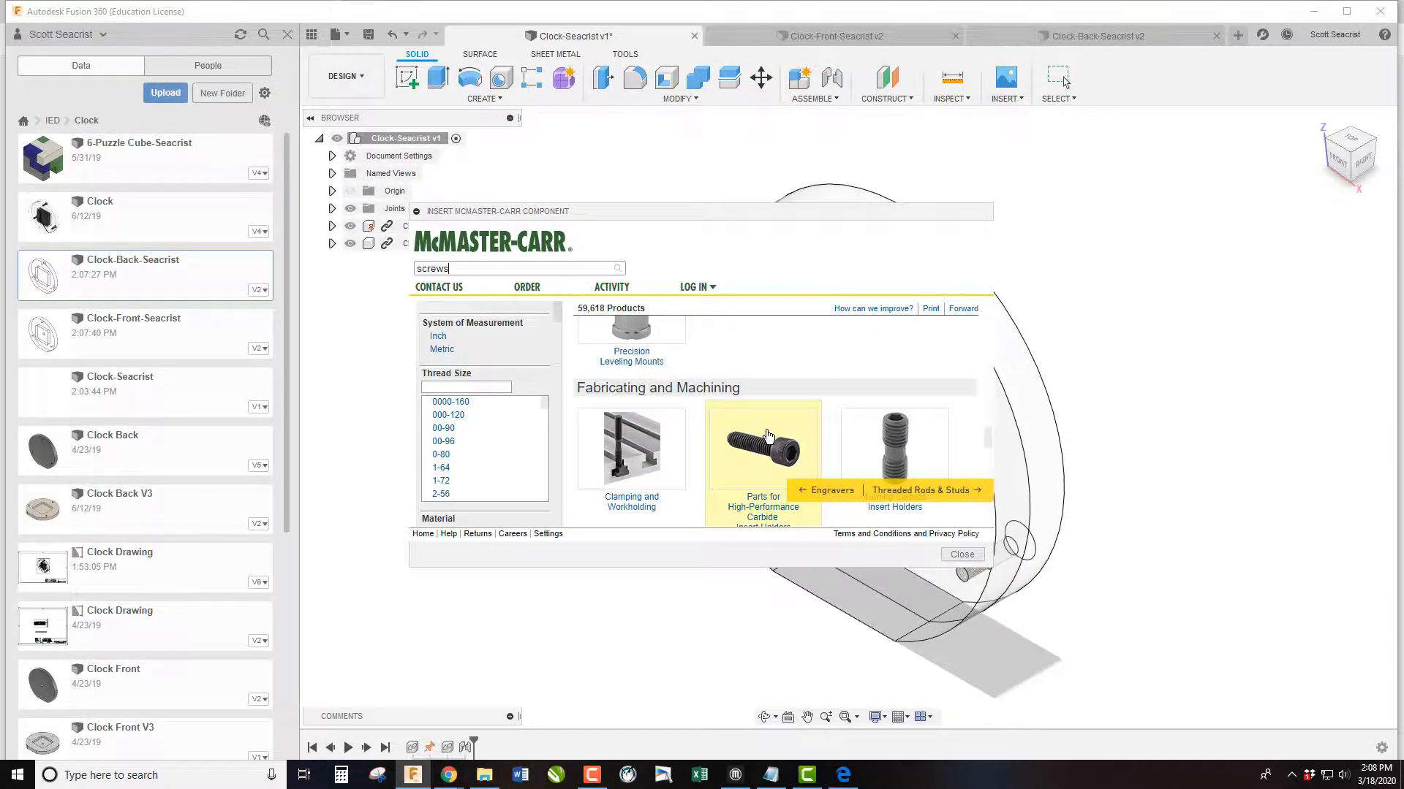
{"action": "scroll", "coordinate": [768, 437], "scroll_direction": "up", "scroll_amount": 15}
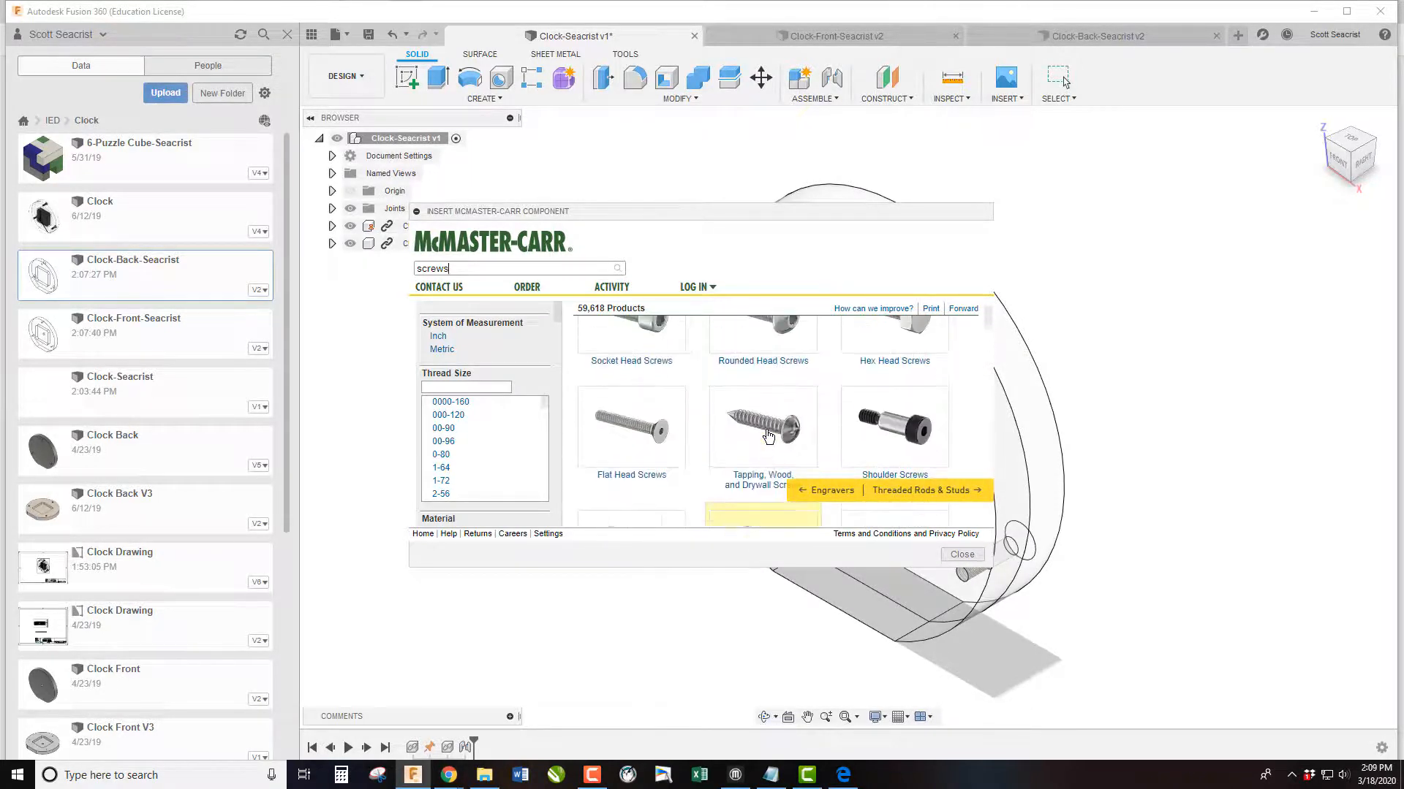
{"action": "scroll", "coordinate": [768, 437], "scroll_direction": "up", "scroll_amount": 2}
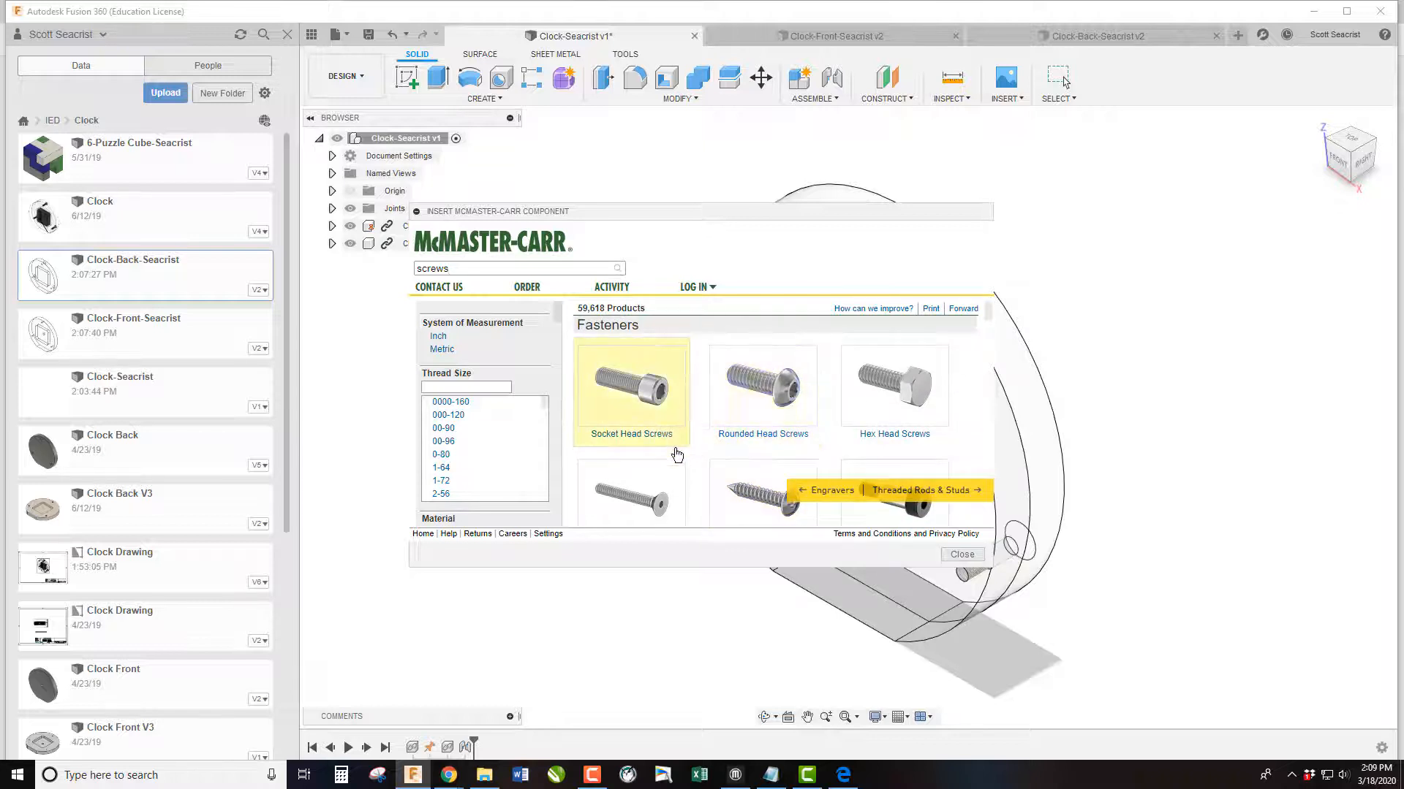
Narrow the catalogue to hex drive flat head screws with the 12-24 thread size
{"action": "scroll", "coordinate": [647, 416], "scroll_direction": "down", "scroll_amount": 3}
{"action": "left_click", "coordinate": [639, 403]}
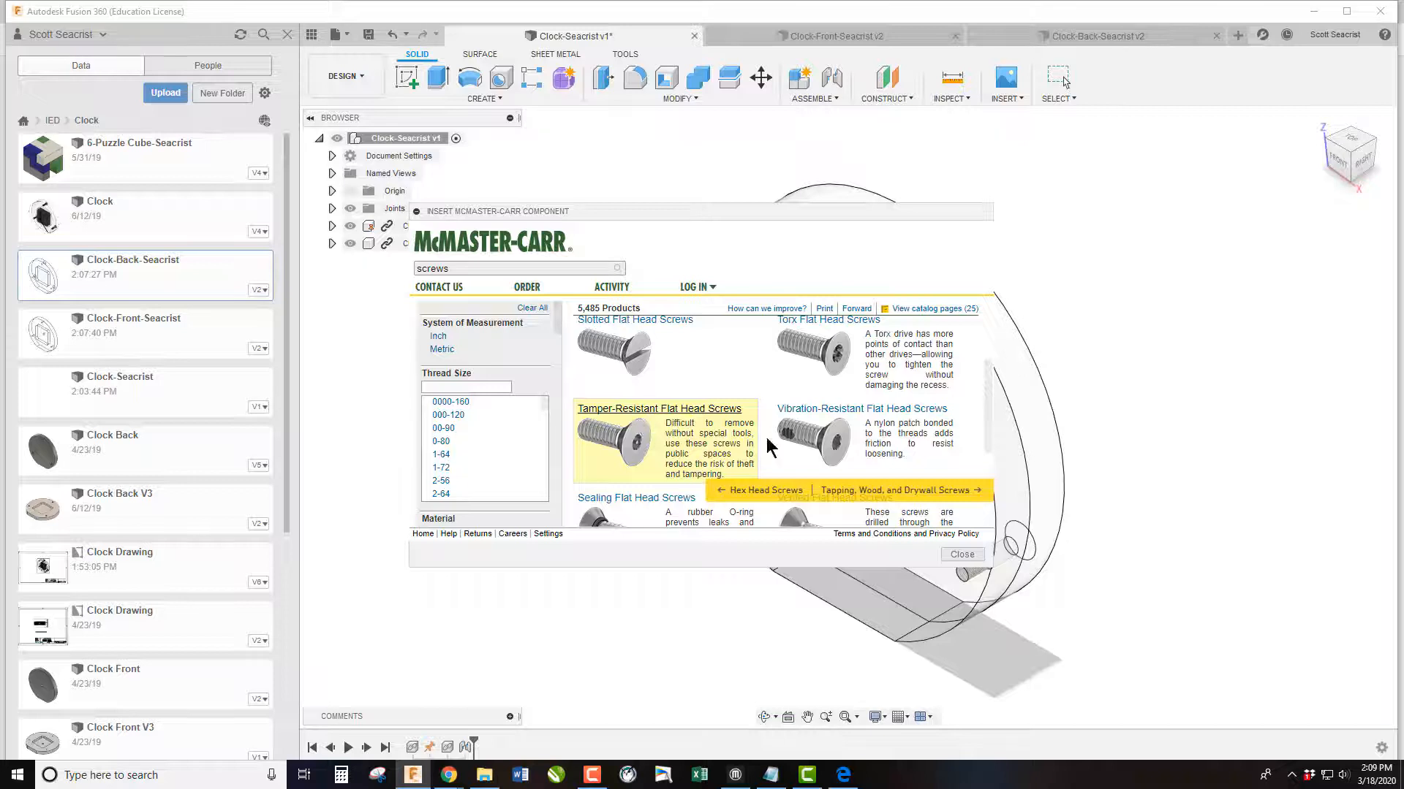
{"action": "scroll", "coordinate": [833, 373], "scroll_direction": "up", "scroll_amount": 3}
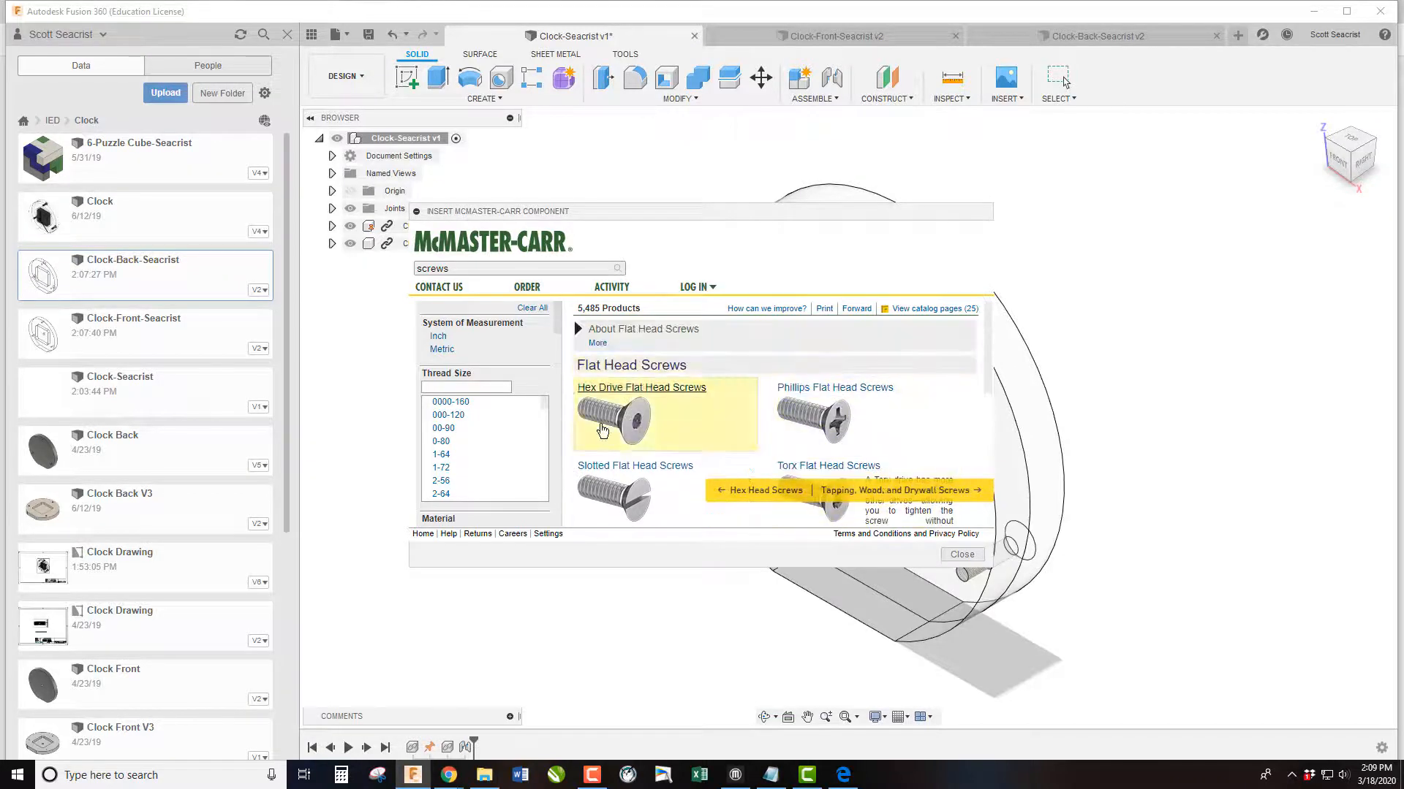
{"action": "left_click", "coordinate": [641, 406]}
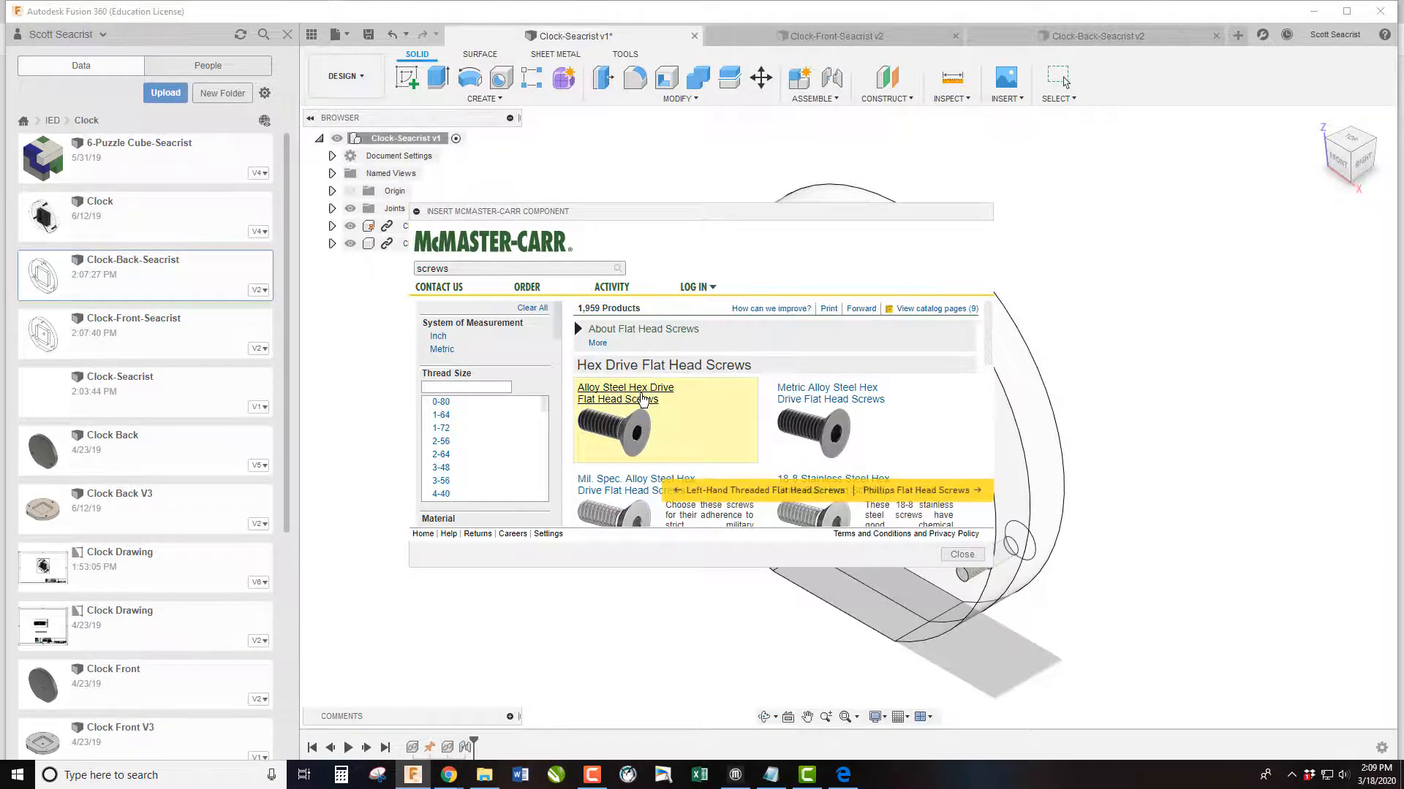
{"action": "scroll", "coordinate": [453, 475], "scroll_direction": "down", "scroll_amount": 2}
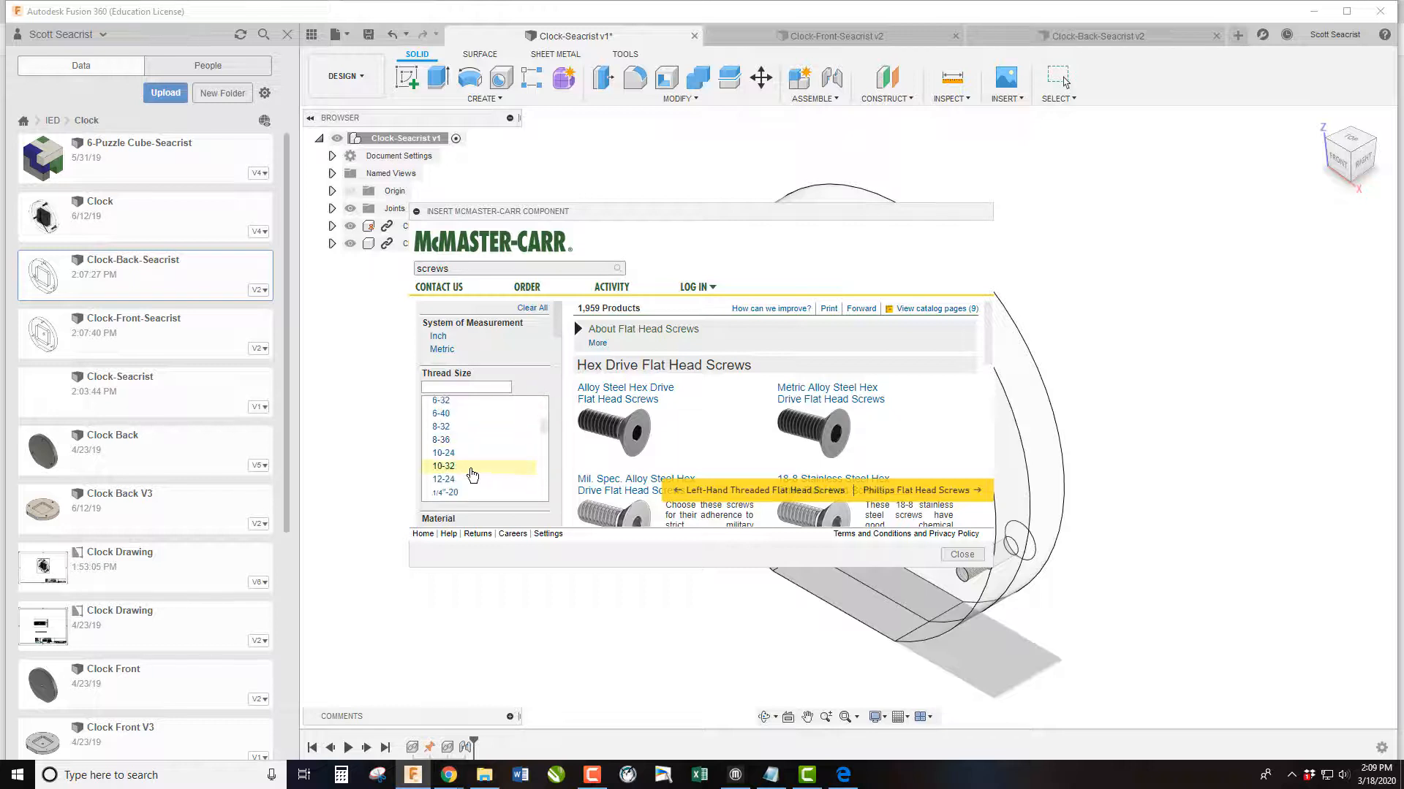
{"action": "left_click", "coordinate": [445, 480]}
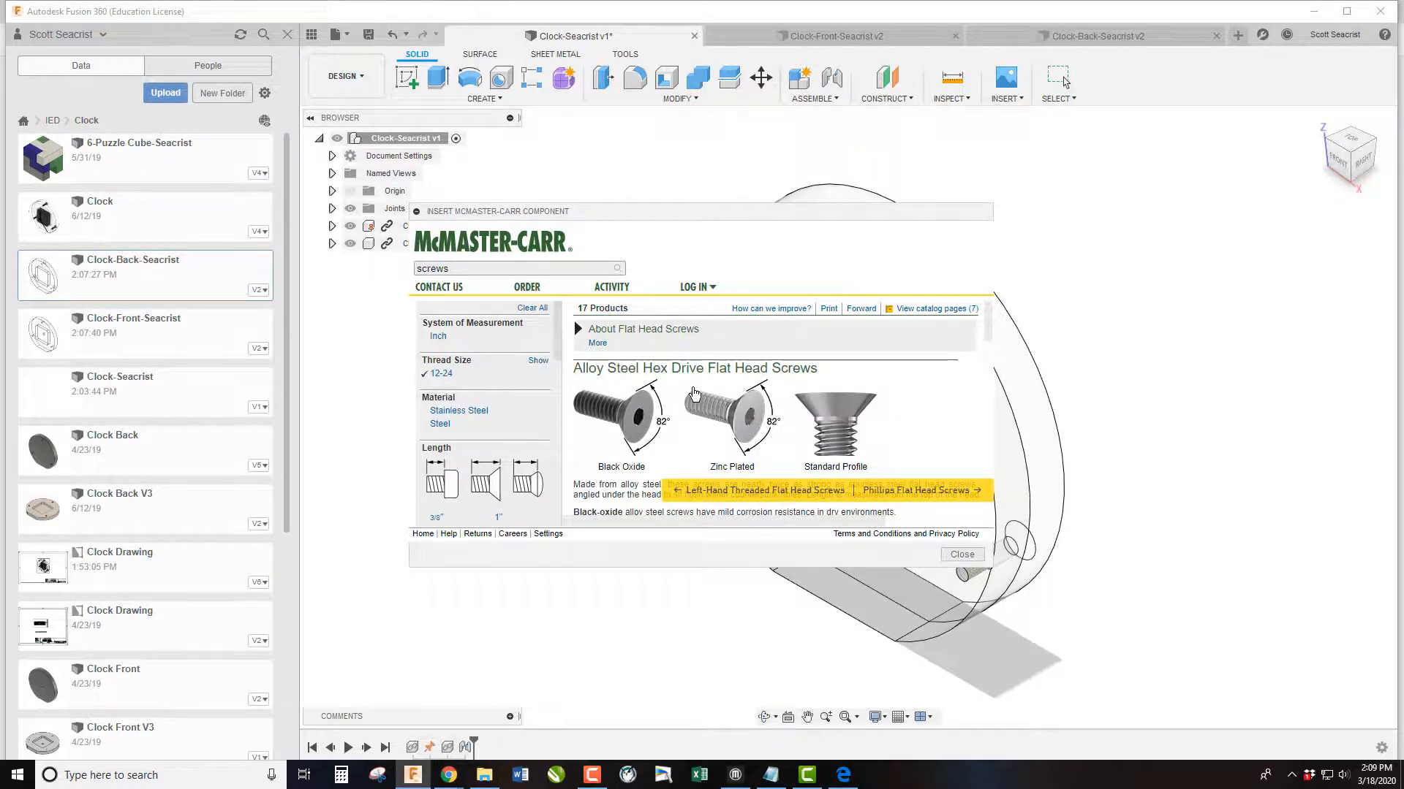
Open the product details of the black-oxide alloy steel 12-24 flat head screw, 3/4" long
{"action": "scroll", "coordinate": [693, 395], "scroll_direction": "down", "scroll_amount": 5}
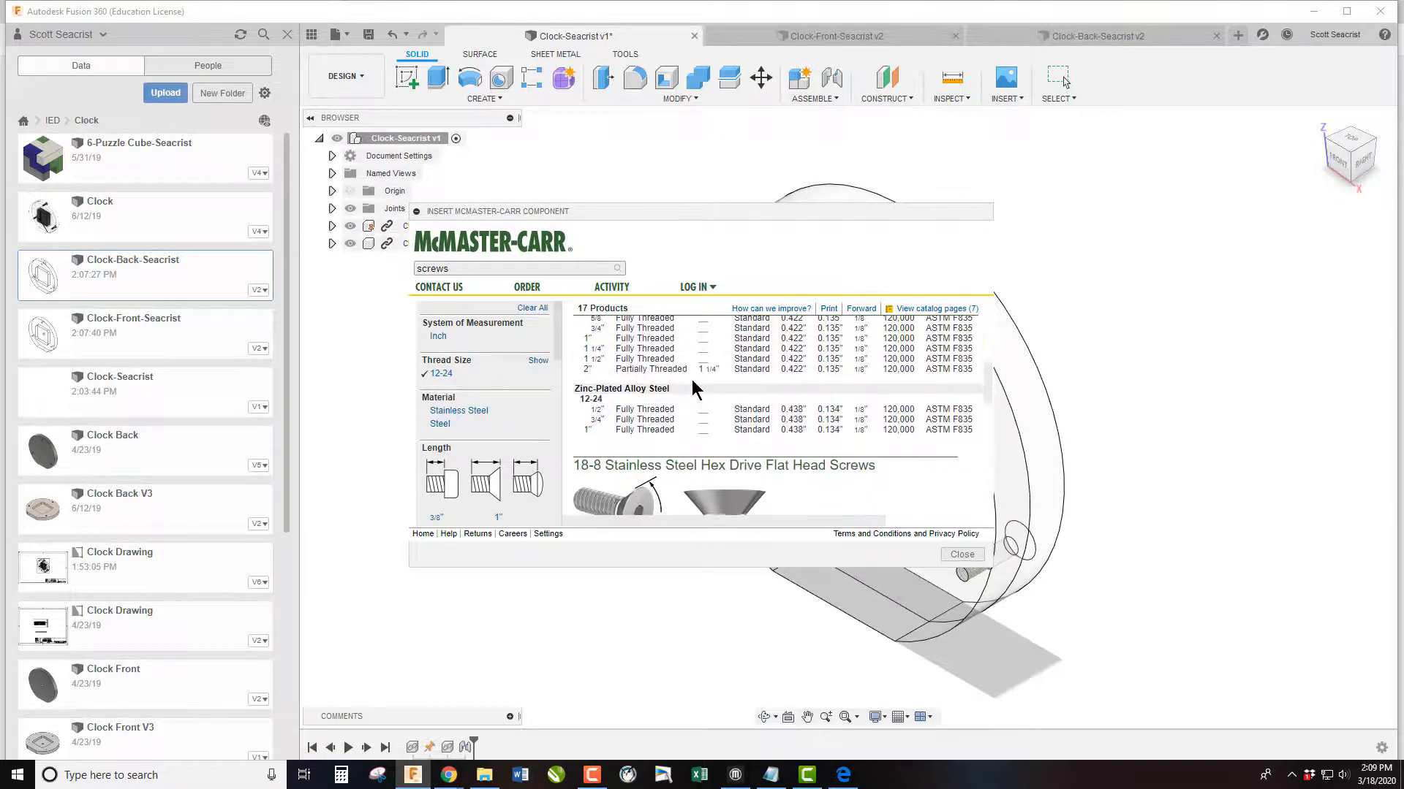
{"action": "scroll", "coordinate": [691, 380], "scroll_direction": "up", "scroll_amount": 3}
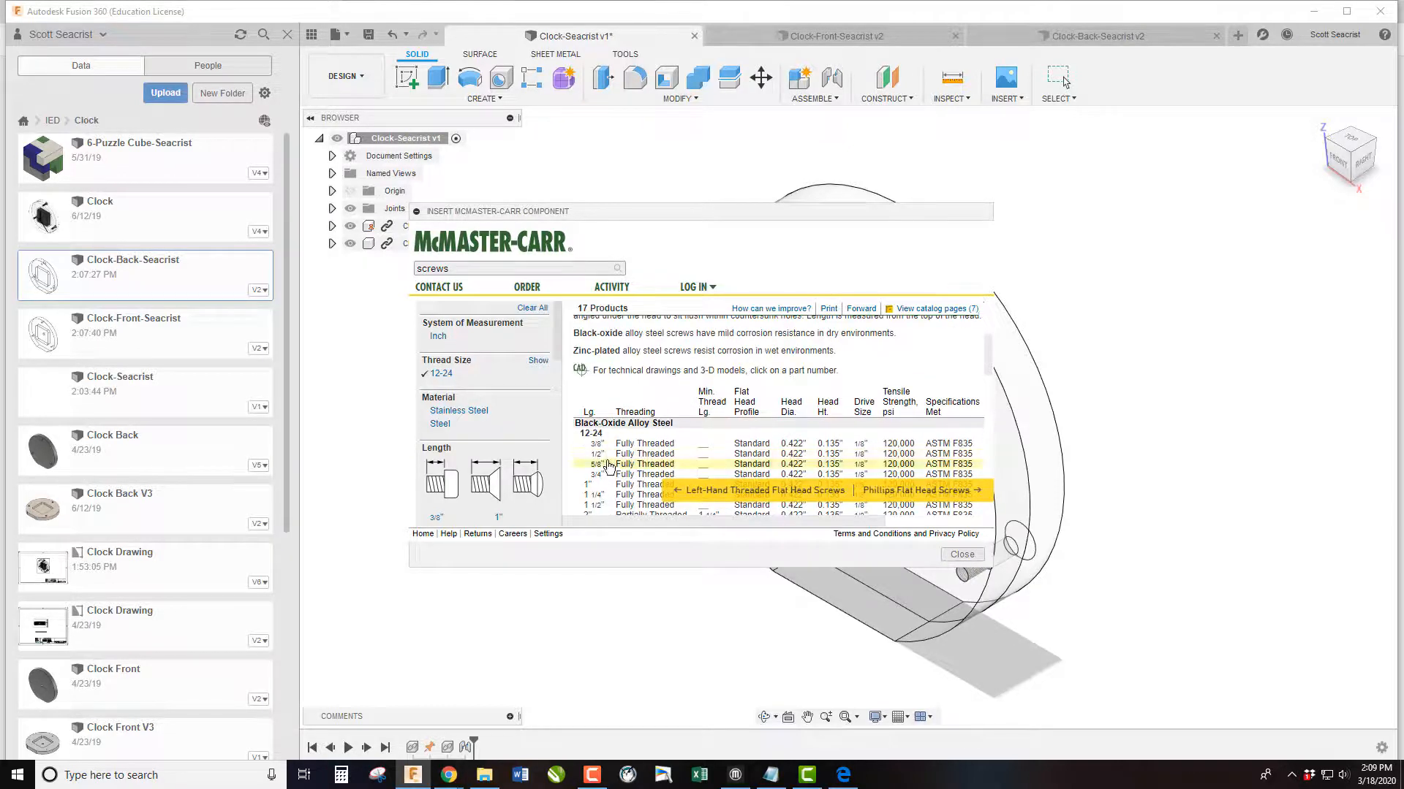
{"action": "scroll", "coordinate": [595, 479], "scroll_direction": "down", "scroll_amount": 2}
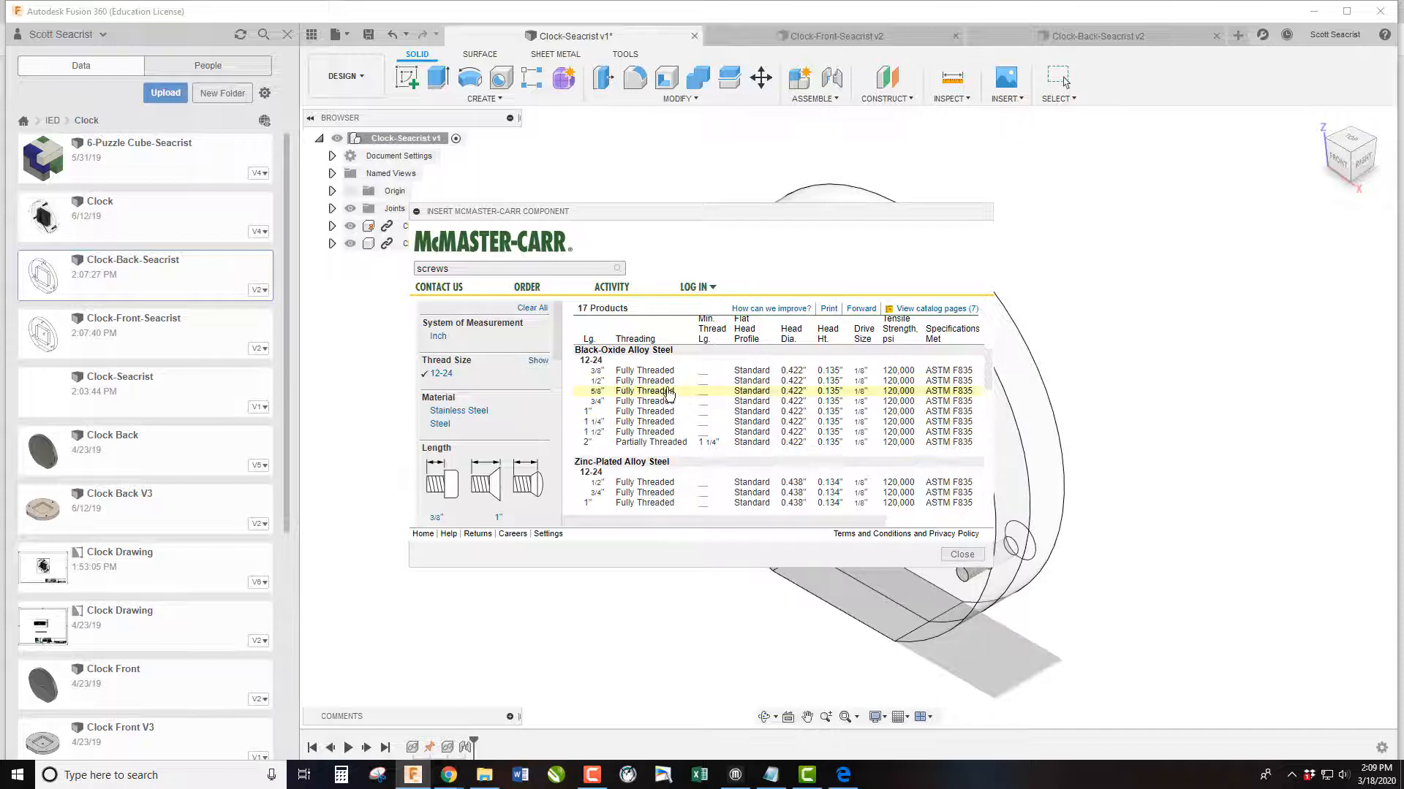
{"action": "left_click", "coordinate": [640, 402]}
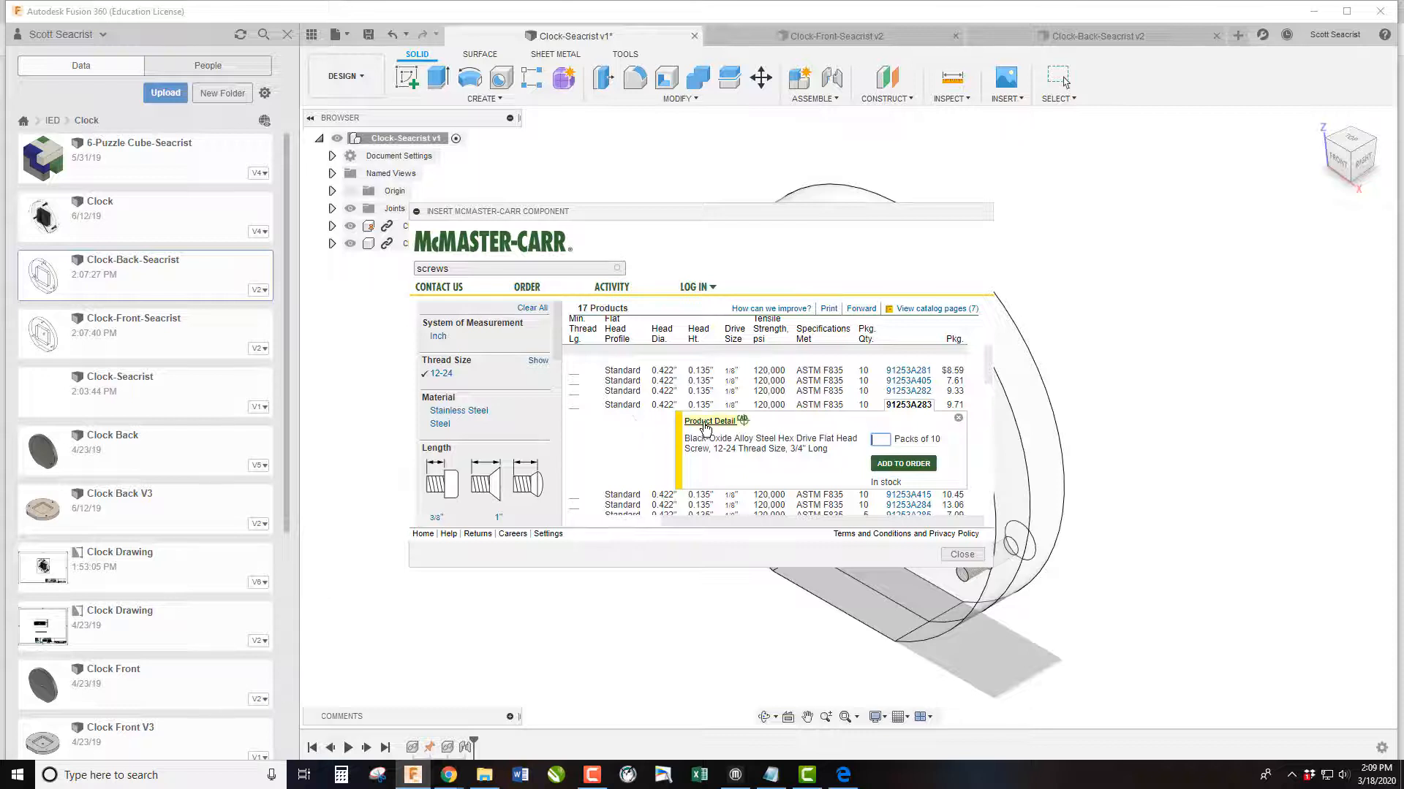
{"action": "left_click", "coordinate": [707, 422]}
Set the screw's model format to 3-D STEP and insert it into the clock assembly
{"action": "scroll", "coordinate": [678, 411], "scroll_direction": "down", "scroll_amount": 4}
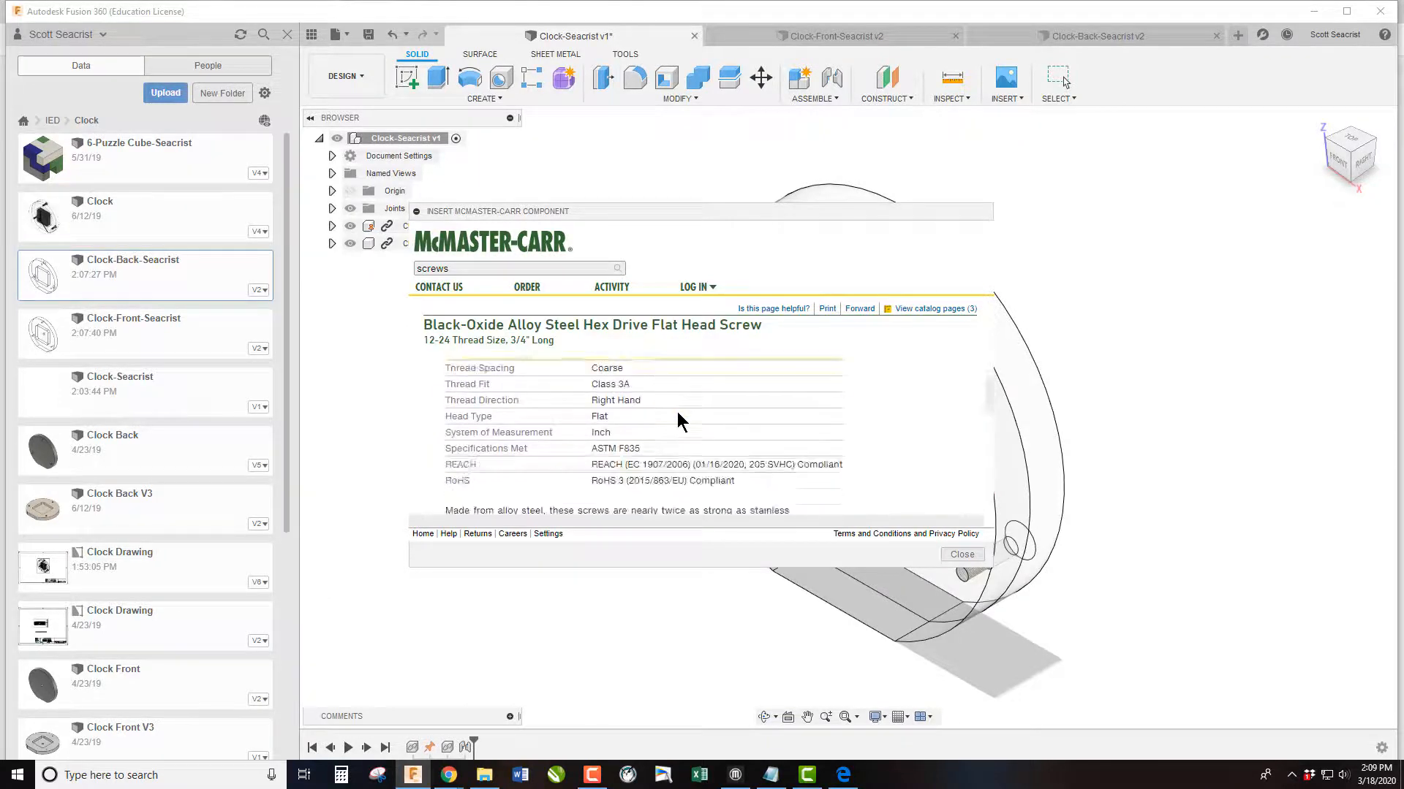
{"action": "scroll", "coordinate": [678, 412], "scroll_direction": "down", "scroll_amount": 3}
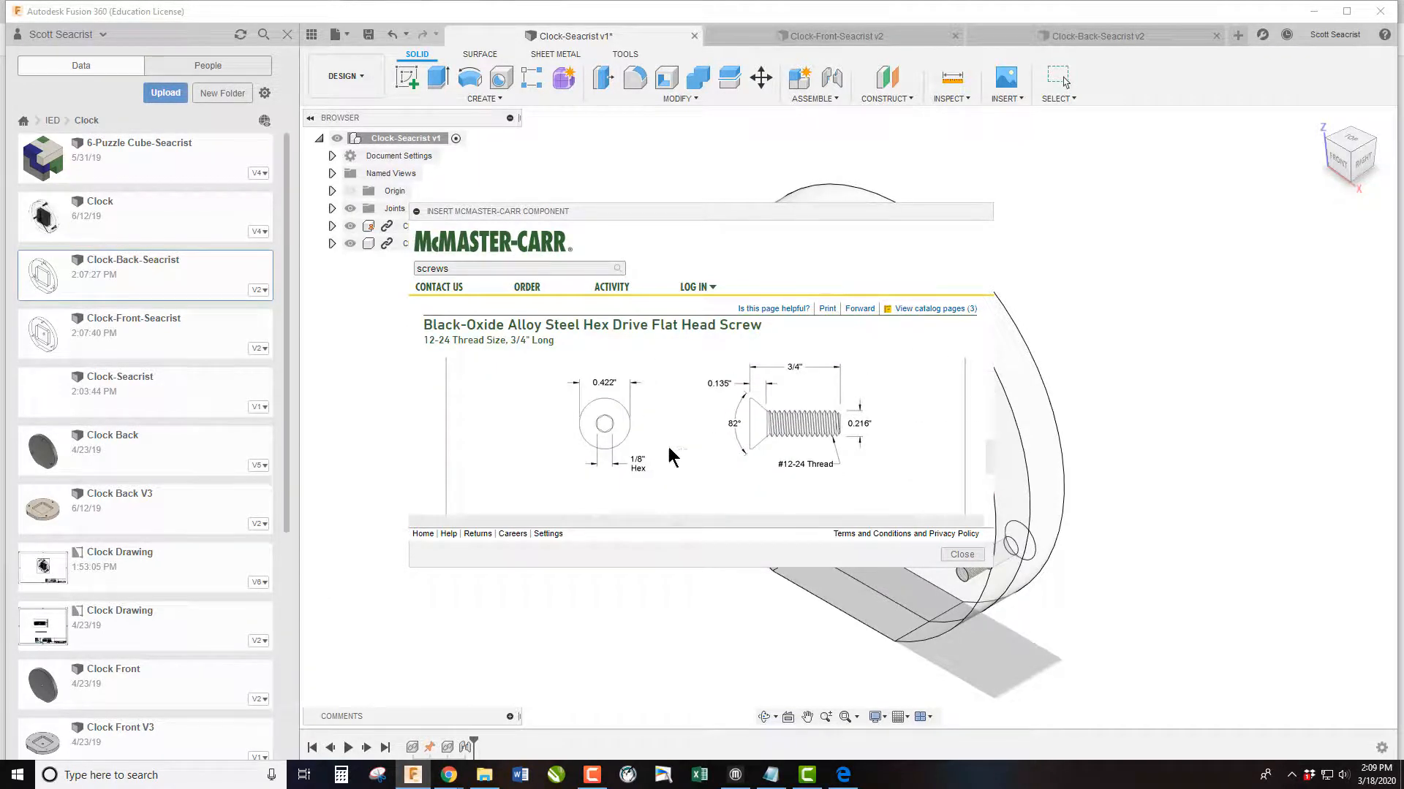
{"action": "scroll", "coordinate": [691, 380], "scroll_direction": "down", "scroll_amount": 3}
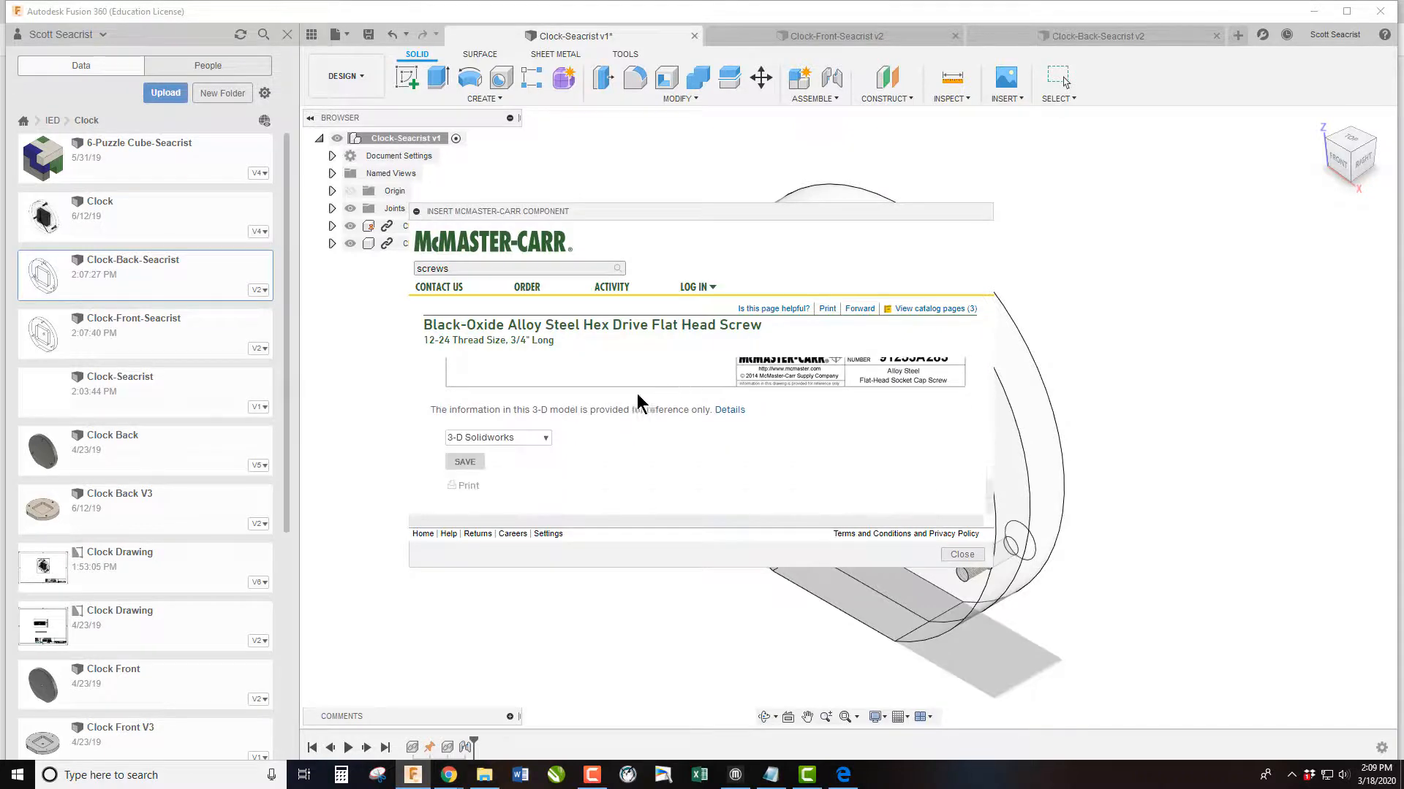
{"action": "left_click", "coordinate": [545, 439]}
{"action": "scroll", "coordinate": [528, 461], "scroll_direction": "down", "scroll_amount": 1}
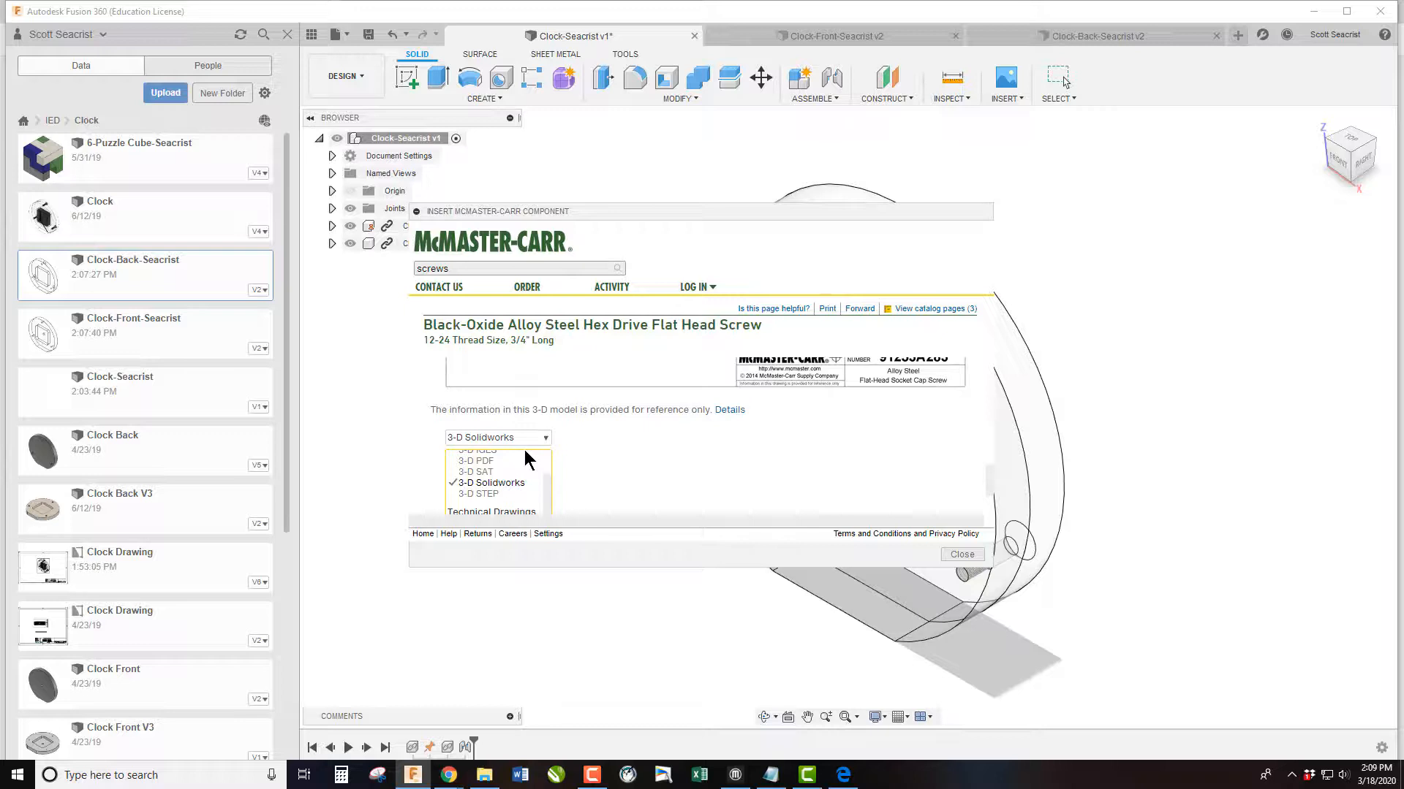
{"action": "left_click", "coordinate": [483, 494]}
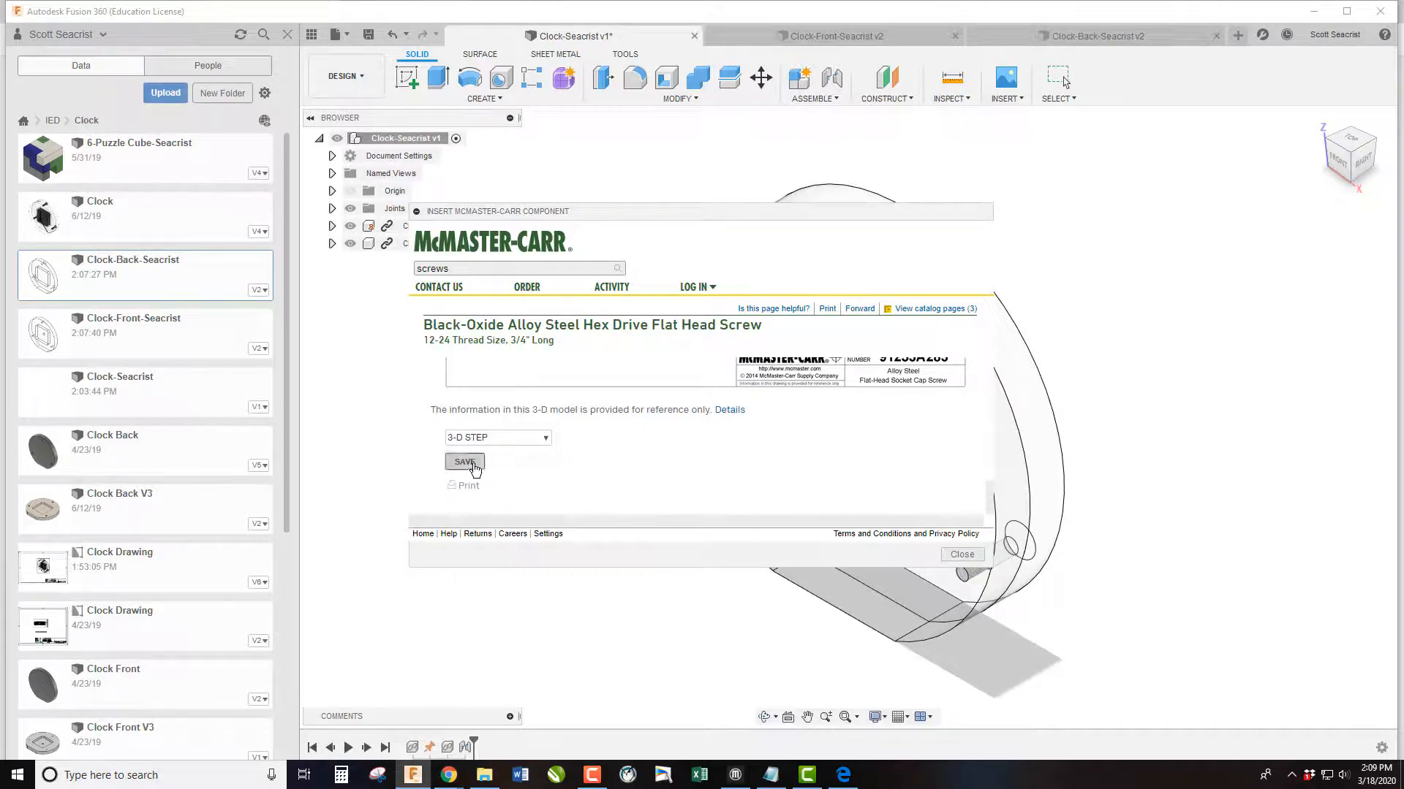
{"action": "left_click", "coordinate": [474, 468]}
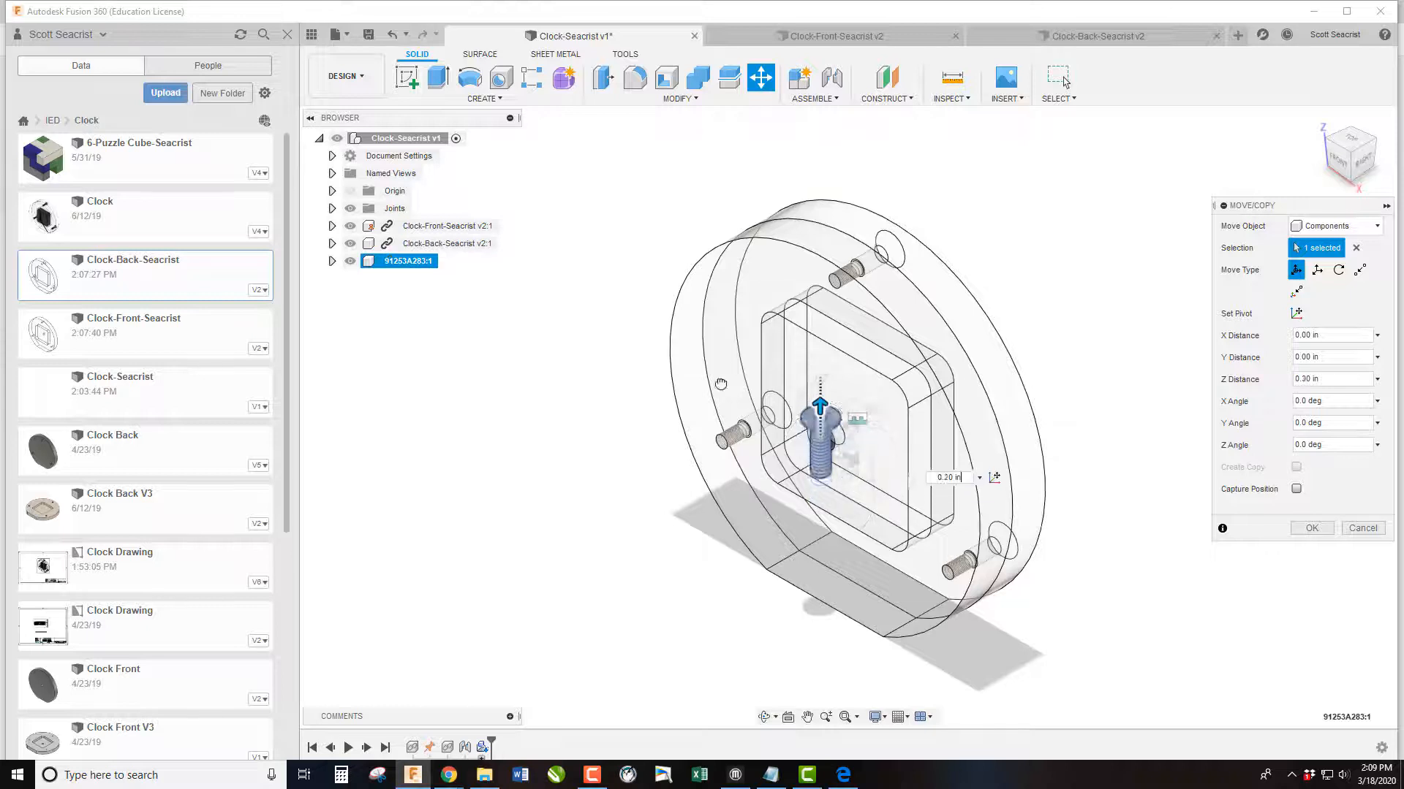
Try to move the inserted screw 4.20 in along Z and rotate it -90 degrees about X
{"action": "left_click_drag", "start_coordinate": [823, 433], "coordinate": [822, 115]}
{"action": "scroll", "coordinate": [852, 258], "scroll_direction": "down", "scroll_amount": 3}
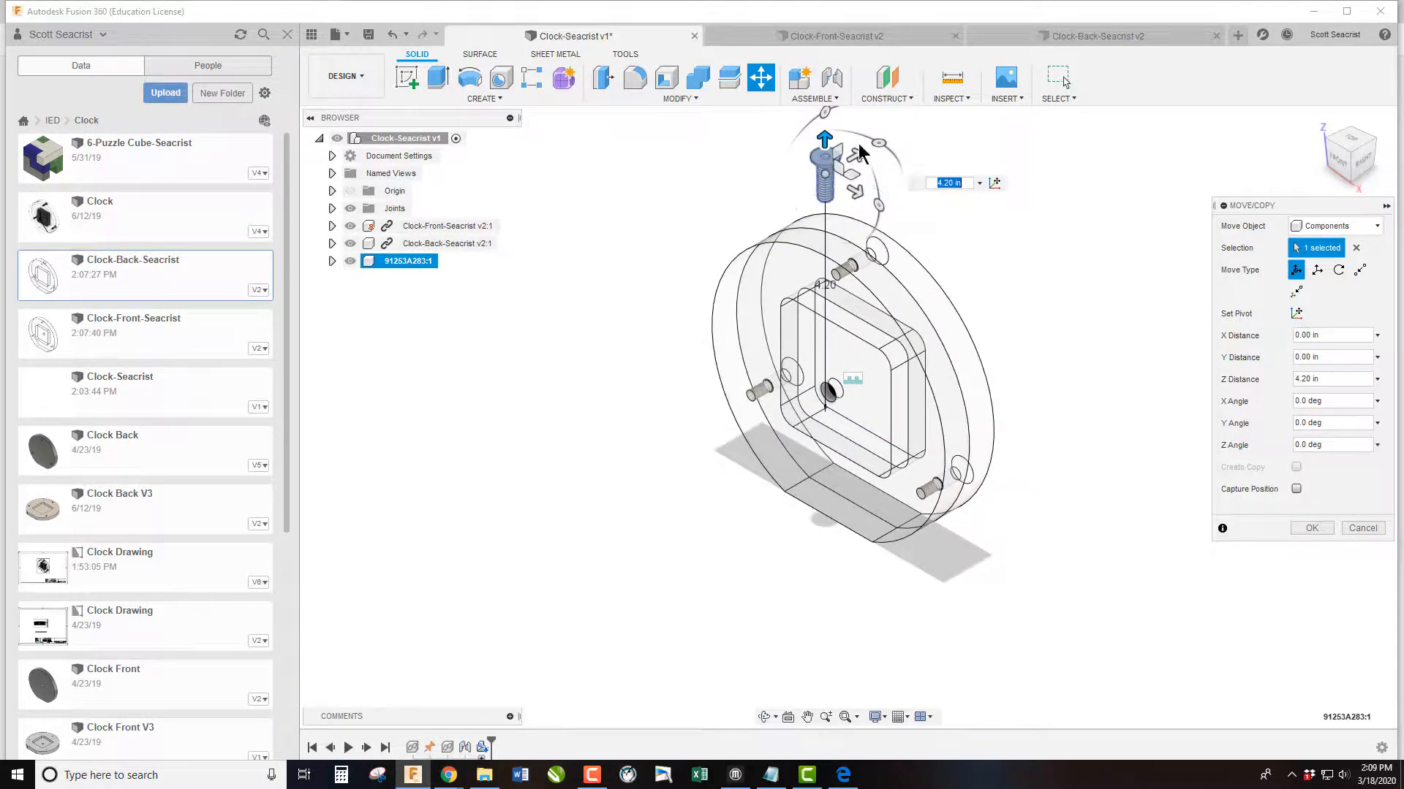
{"action": "left_click_drag", "start_coordinate": [878, 143], "coordinate": [886, 136]}
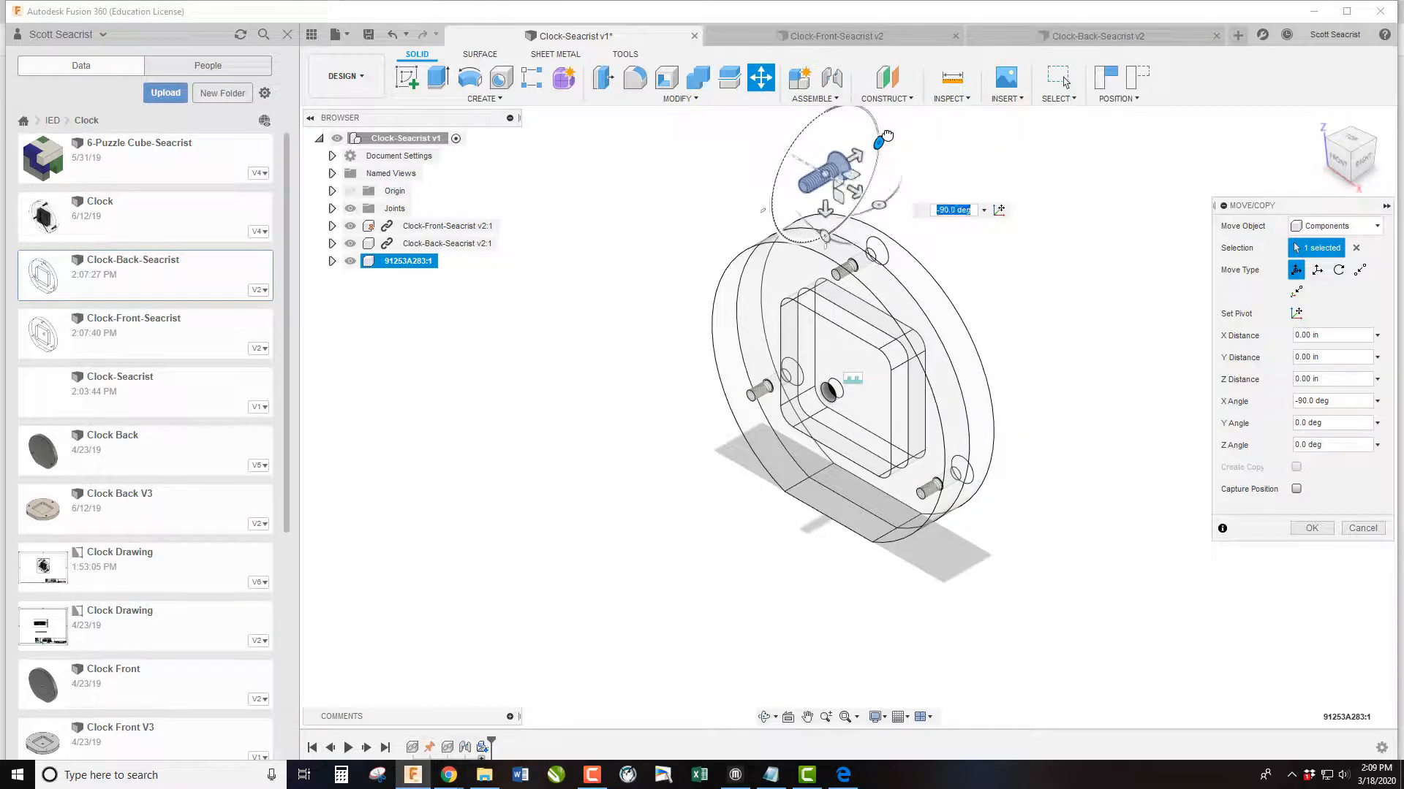
{"action": "left_click", "coordinate": [1310, 530]}
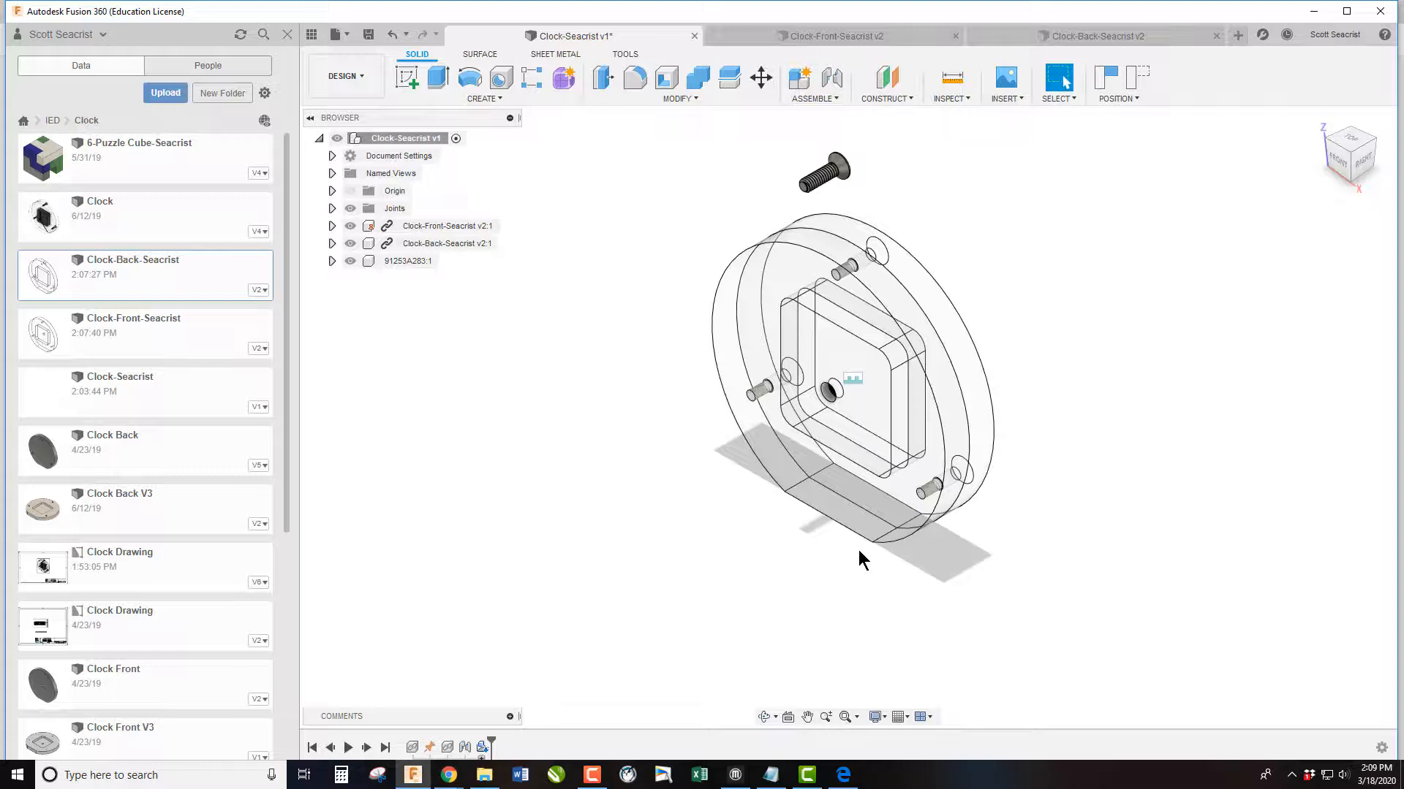
Joint the screw's head centre to the top countersunk hole of the clock back, continuing from the previous position and flipping the alignment
{"action": "key", "text": "j"}
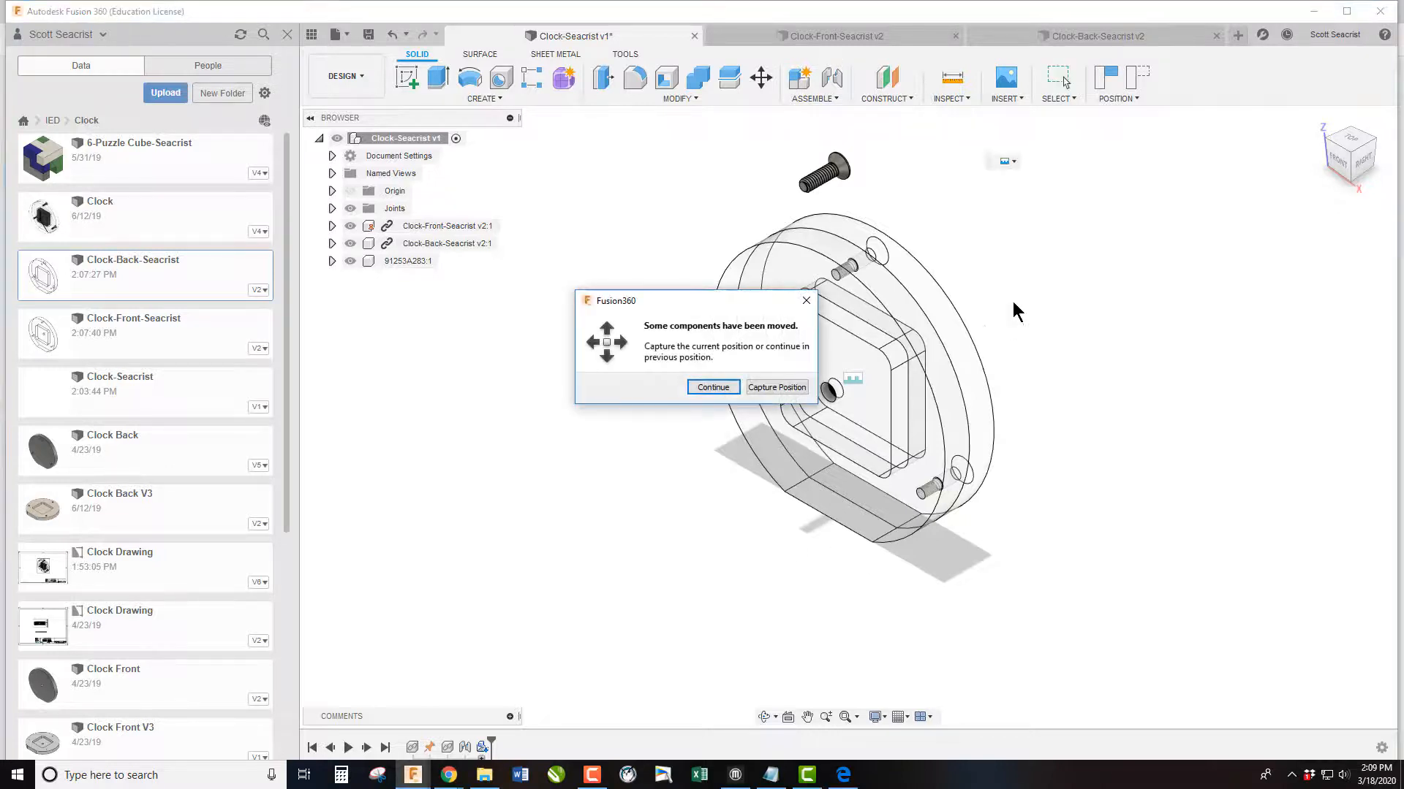
{"action": "left_click", "coordinate": [713, 387]}
{"action": "scroll", "coordinate": [833, 417], "scroll_direction": "up", "scroll_amount": 8}
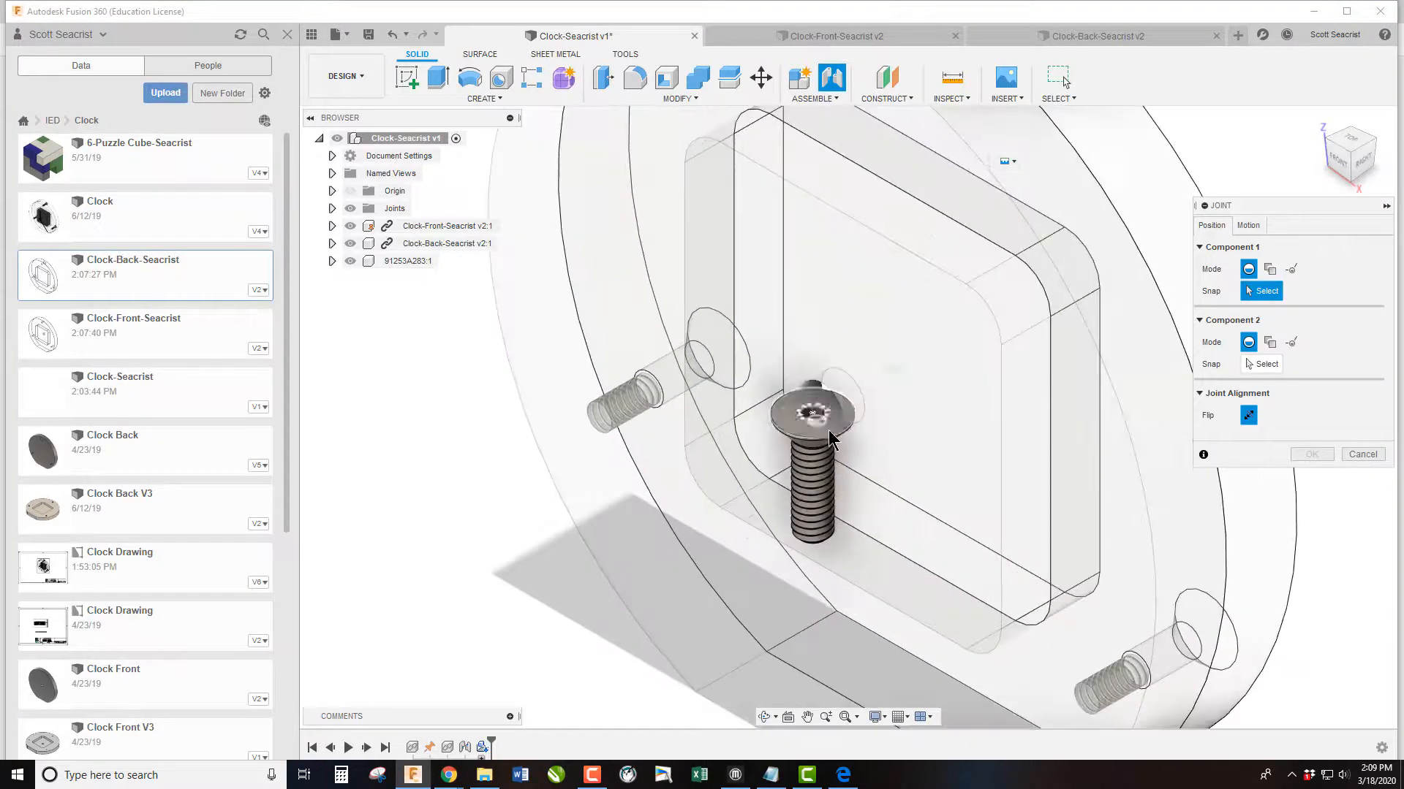
{"action": "scroll", "coordinate": [840, 426], "scroll_direction": "up", "scroll_amount": 5}
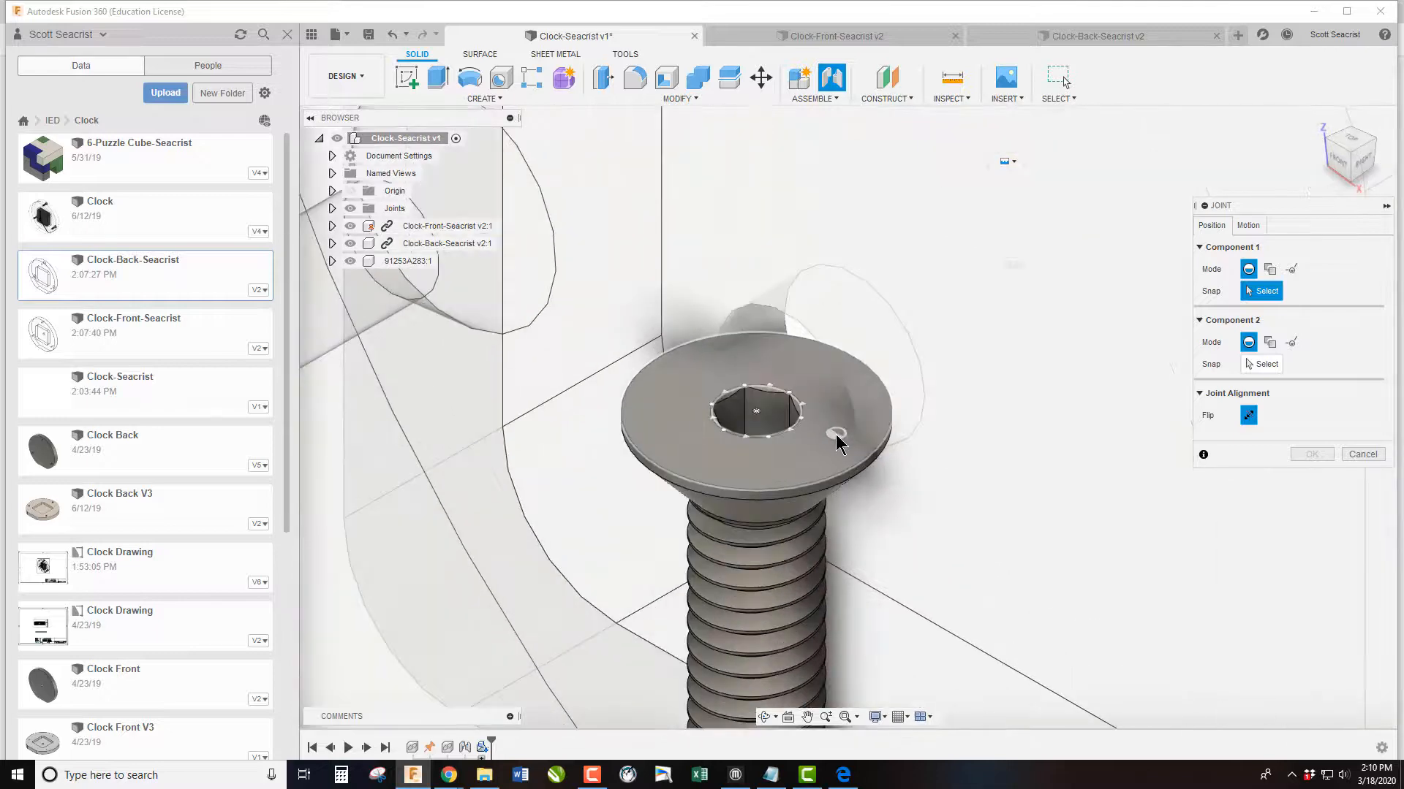
{"action": "left_click", "coordinate": [757, 415]}
{"action": "scroll", "coordinate": [652, 445], "scroll_direction": "down", "scroll_amount": 12}
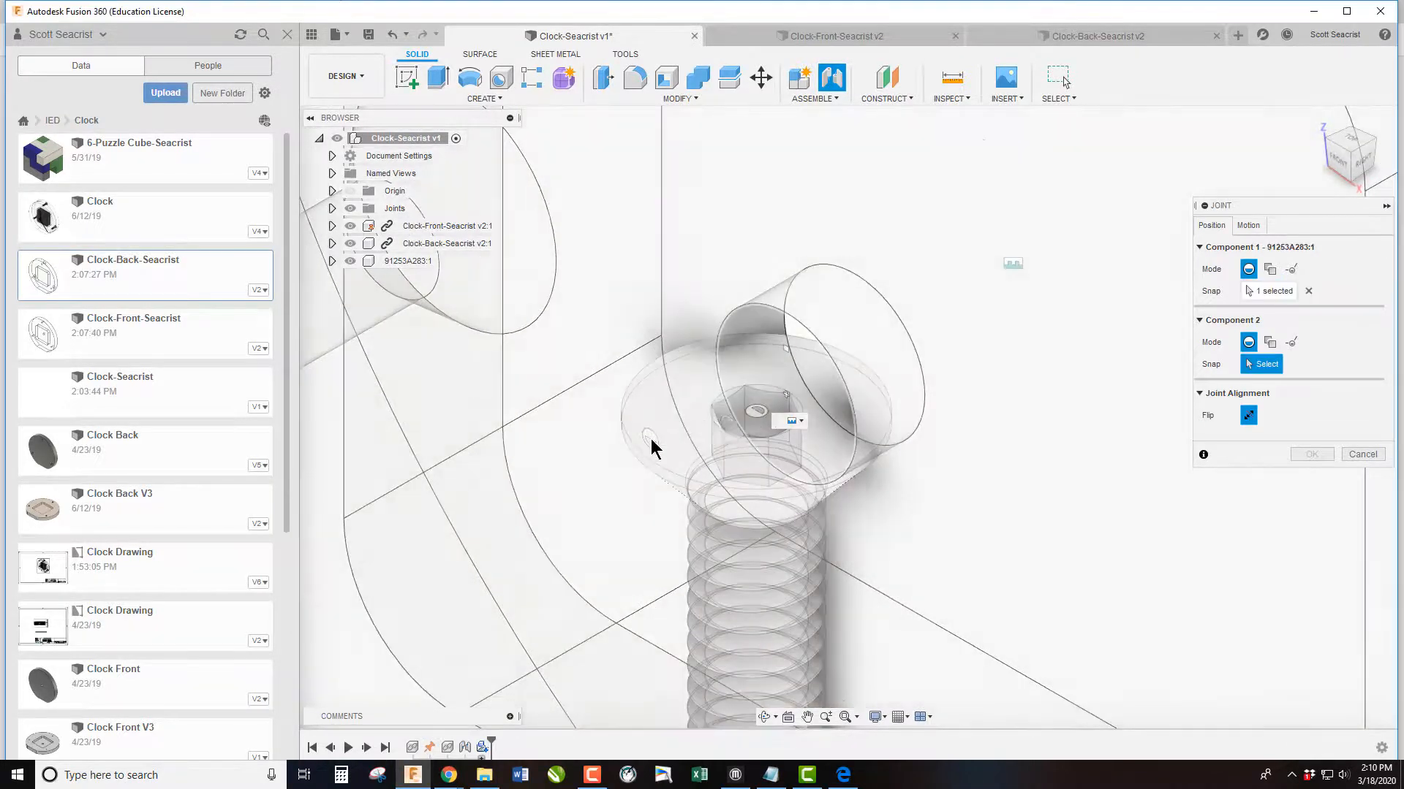
{"action": "left_click", "coordinate": [1375, 157]}
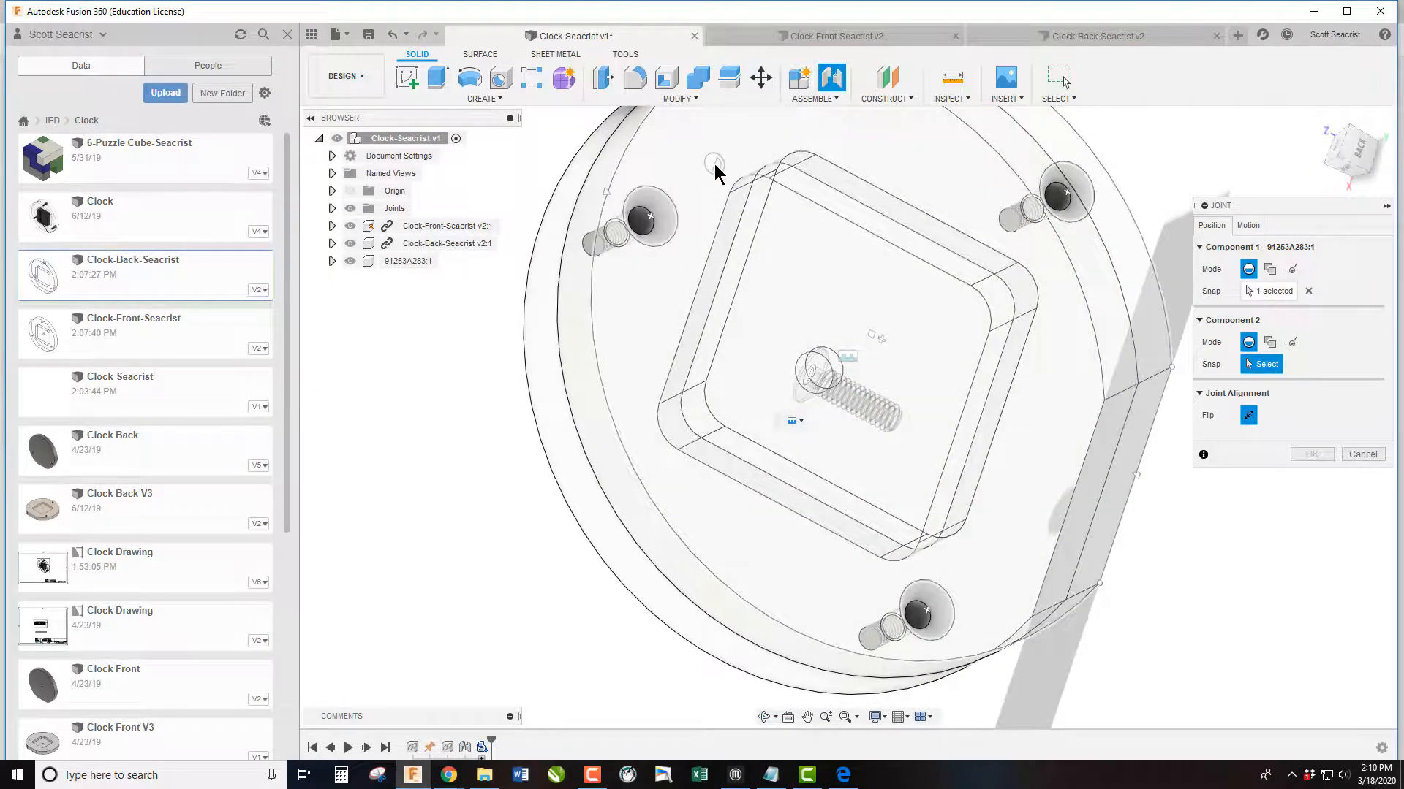
{"action": "left_click", "coordinate": [646, 231]}
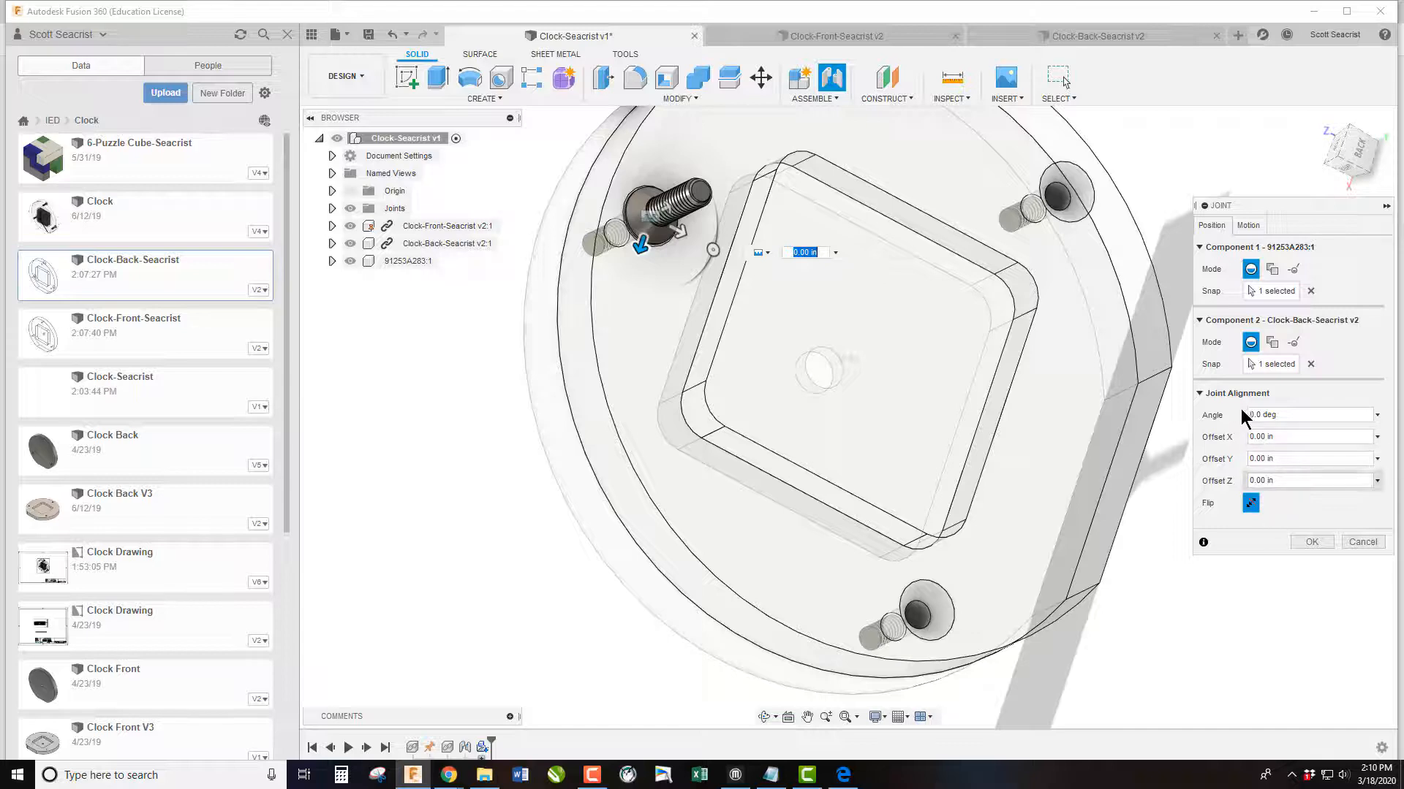
{"action": "left_click", "coordinate": [1251, 503]}
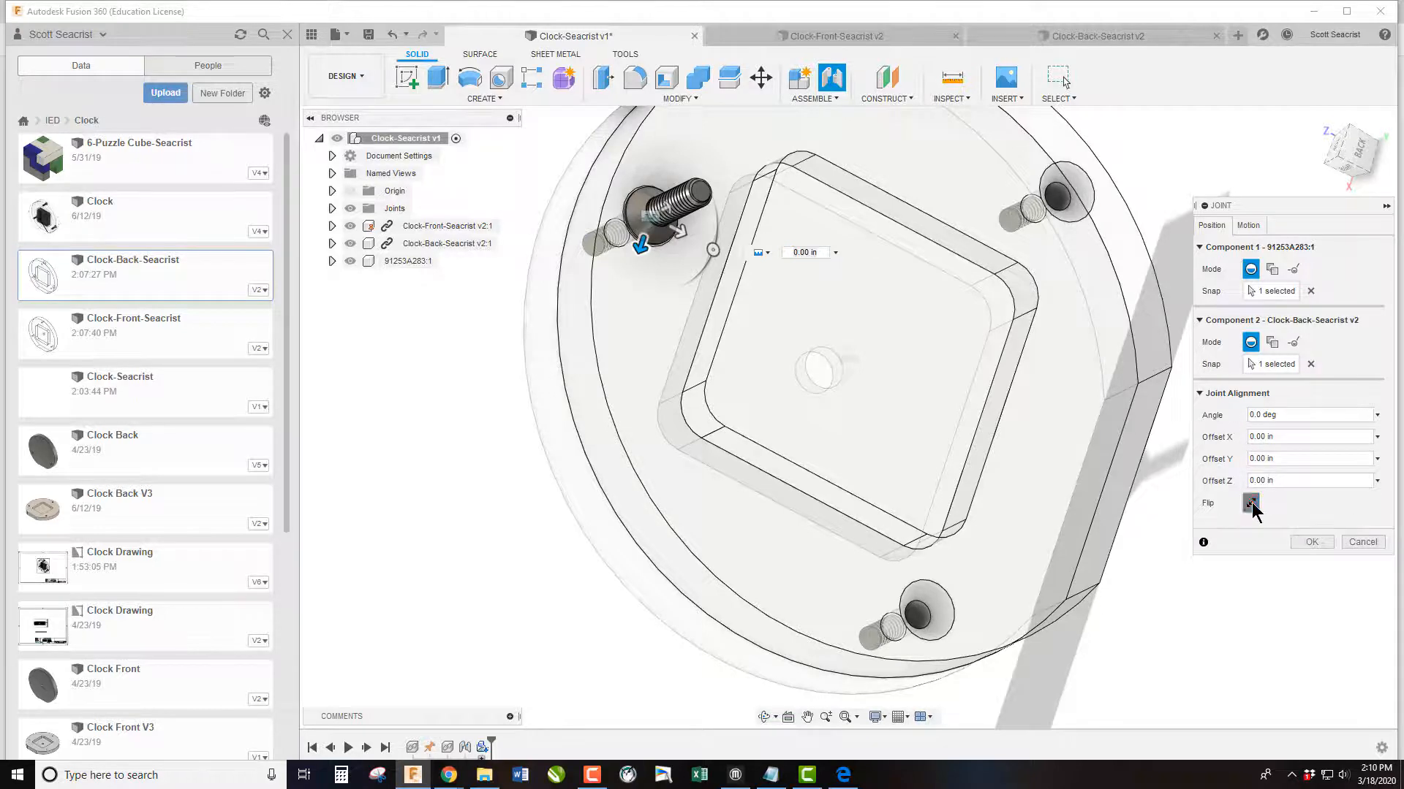
{"action": "left_click", "coordinate": [1339, 145]}
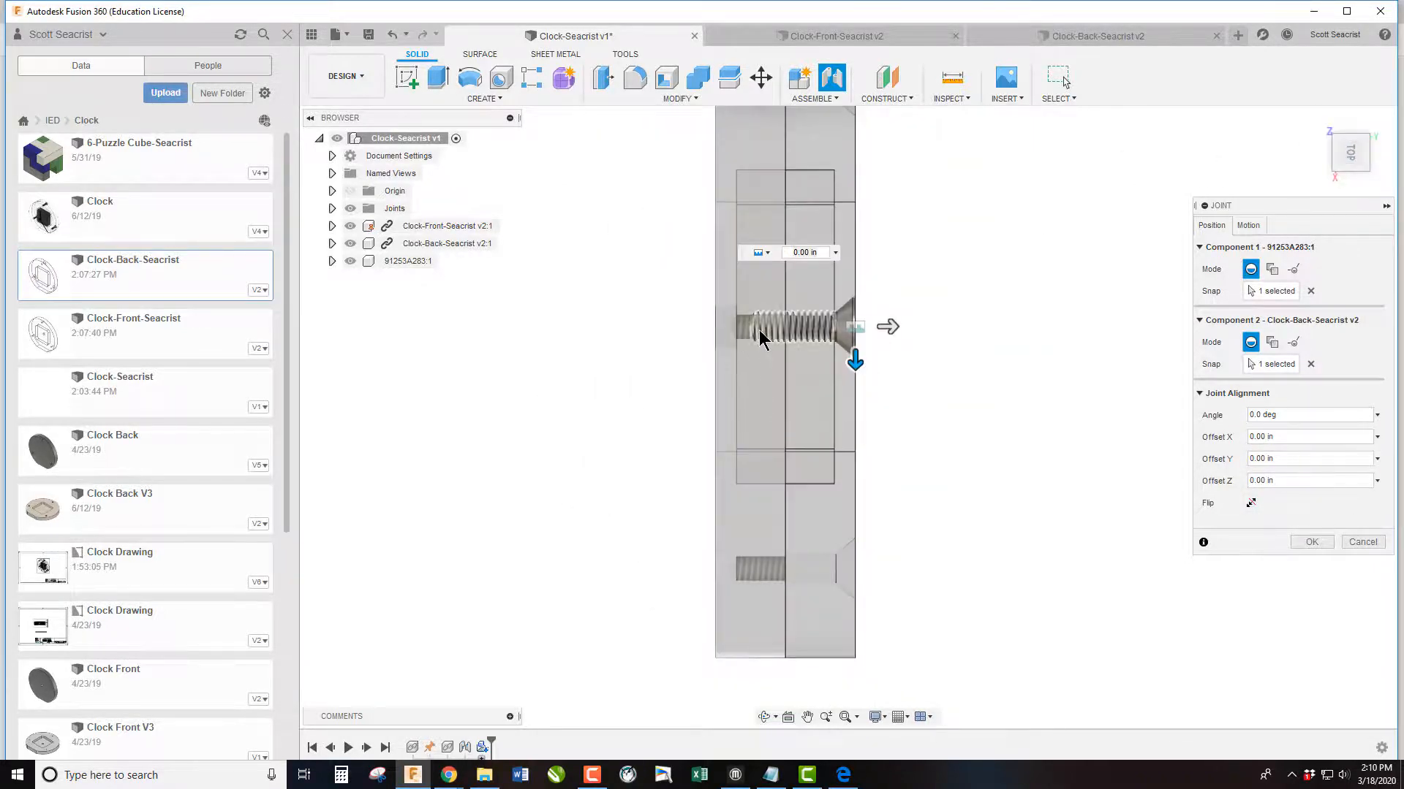
{"action": "scroll", "coordinate": [760, 325], "scroll_direction": "up", "scroll_amount": 5}
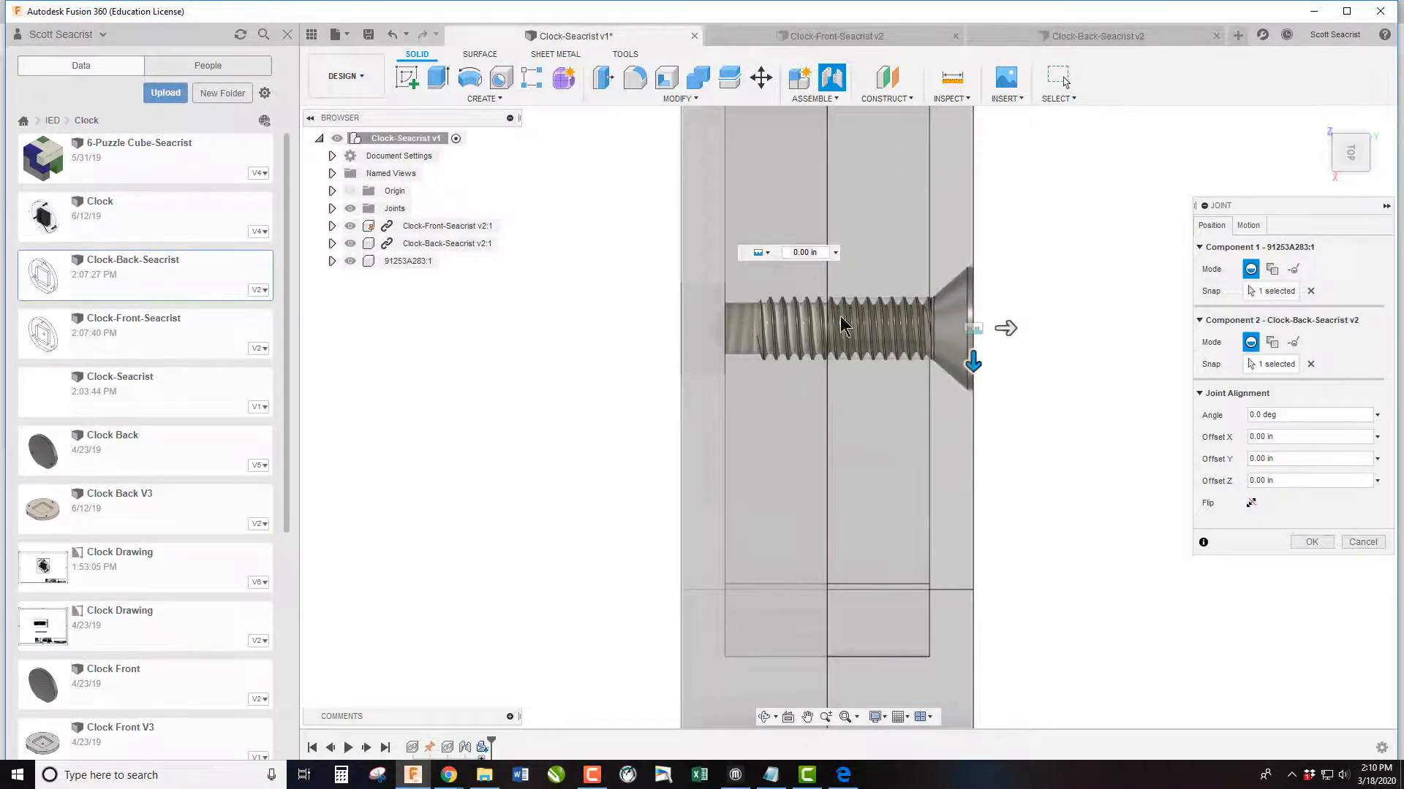
{"action": "left_click", "coordinate": [1316, 541]}
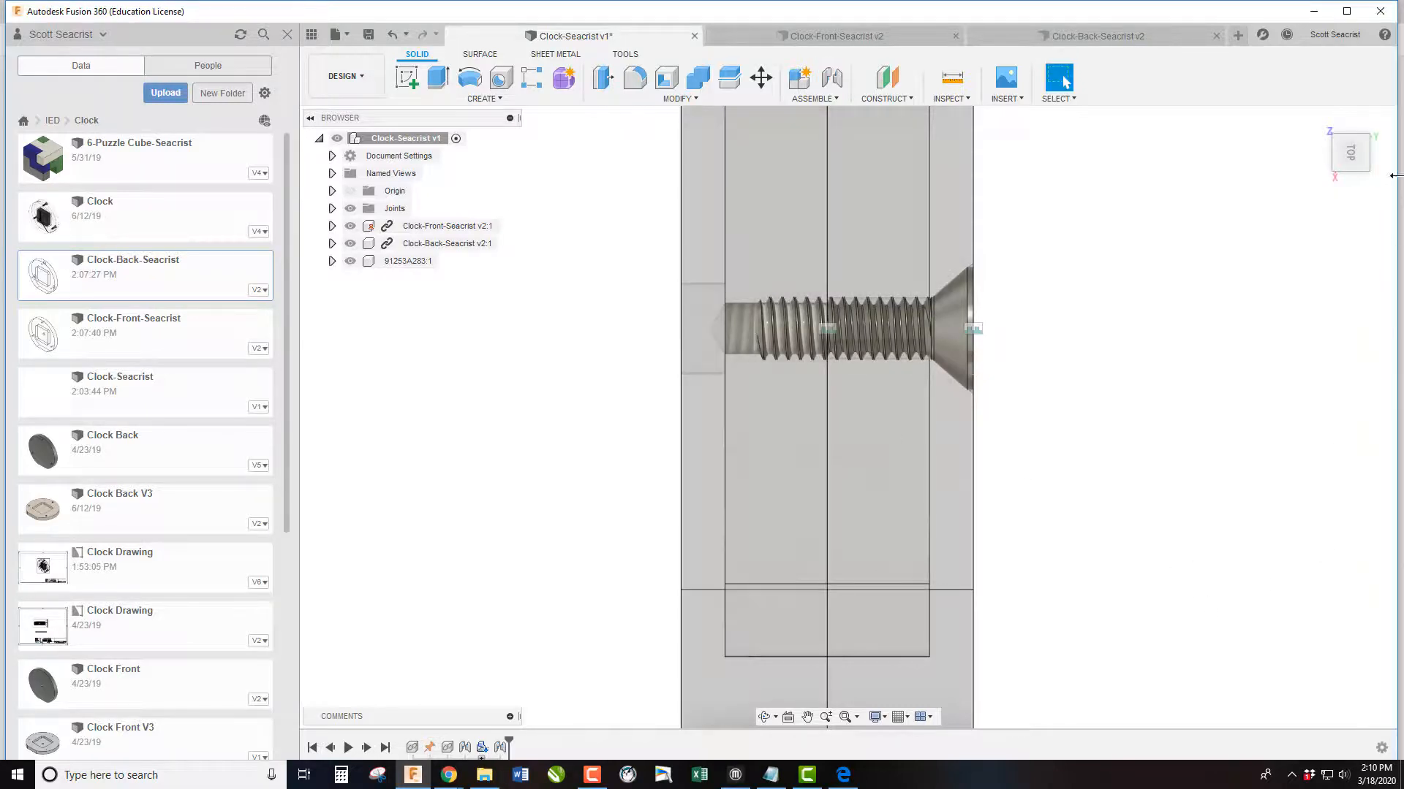
Look up part number 91253a283 in the McMaster-Carr component catalogue, then close the catalogue without inserting anything
{"action": "left_click_drag", "start_coordinate": [1347, 164], "coordinate": [1348, 136]}
{"action": "left_click_drag", "start_coordinate": [1382, 183], "coordinate": [1386, 212]}
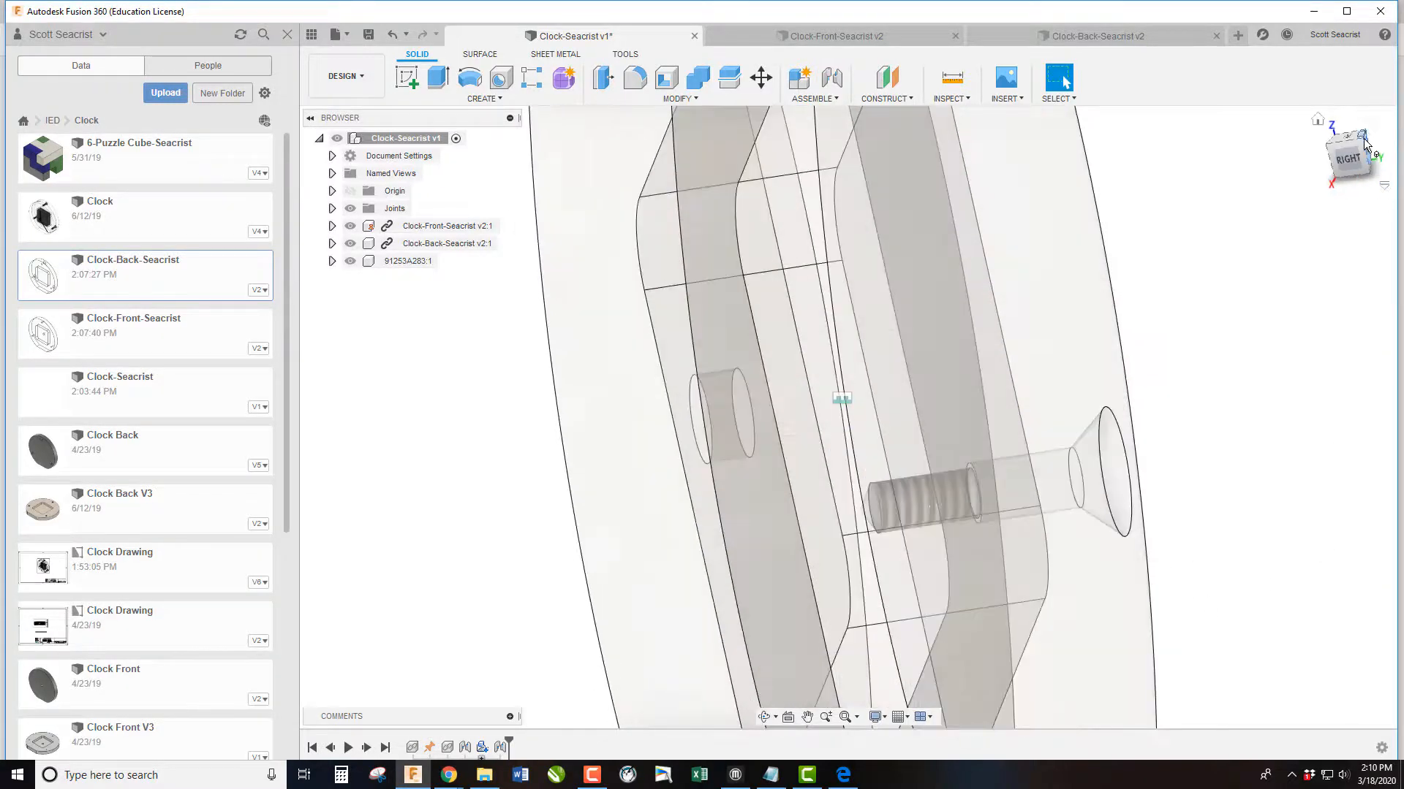
{"action": "left_click", "coordinate": [1361, 139]}
{"action": "scroll", "coordinate": [944, 503], "scroll_direction": "down", "scroll_amount": 4}
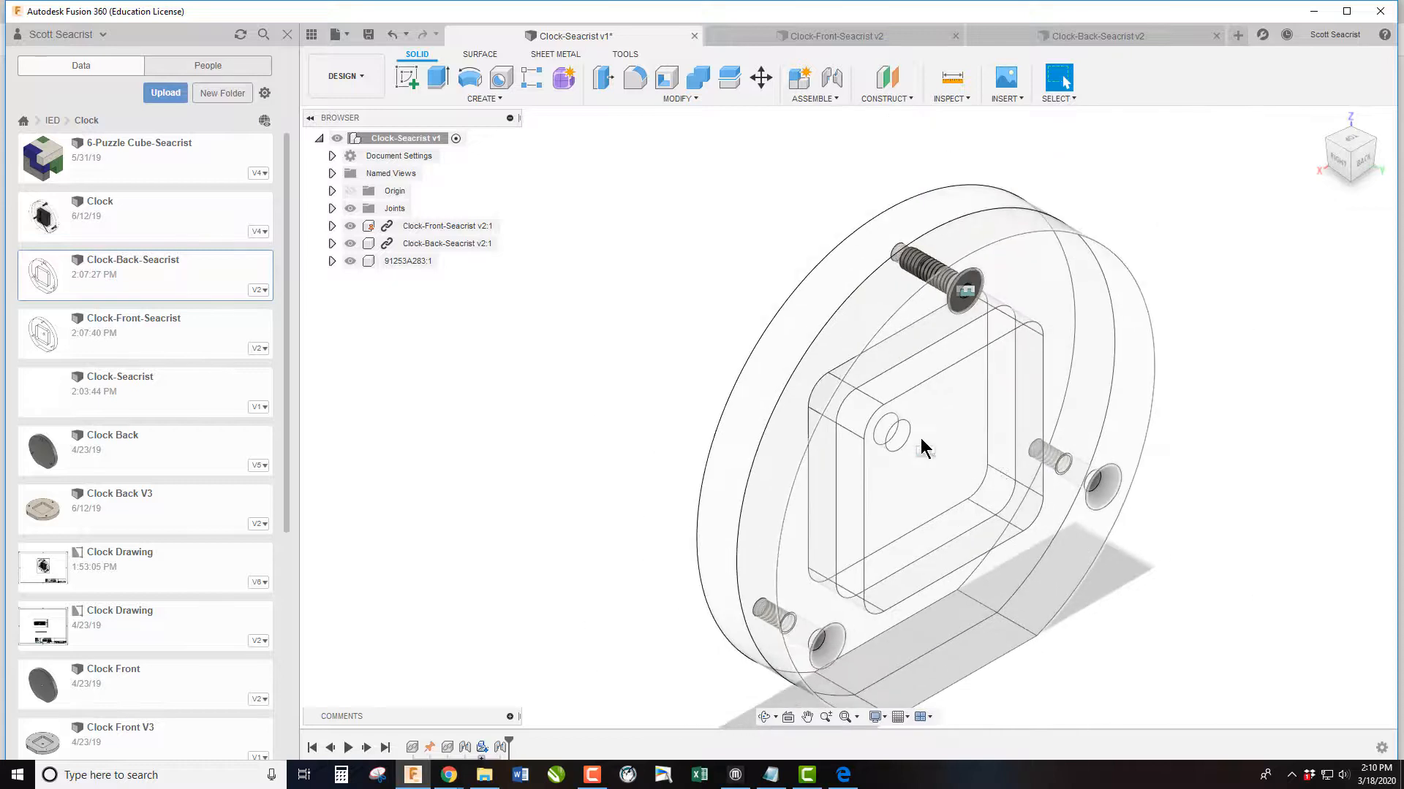
{"action": "right_click", "coordinate": [393, 258]}
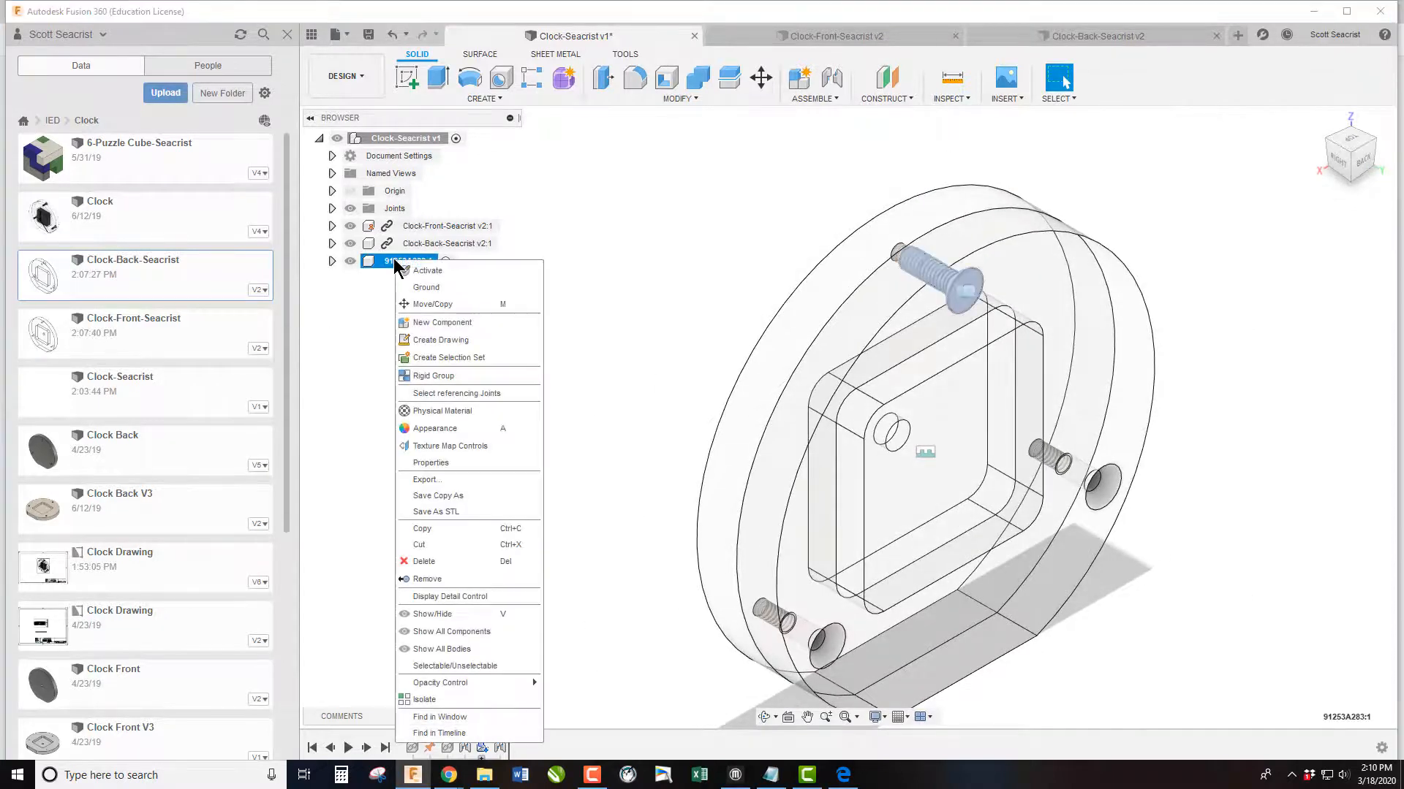
{"action": "left_click", "coordinate": [360, 319]}
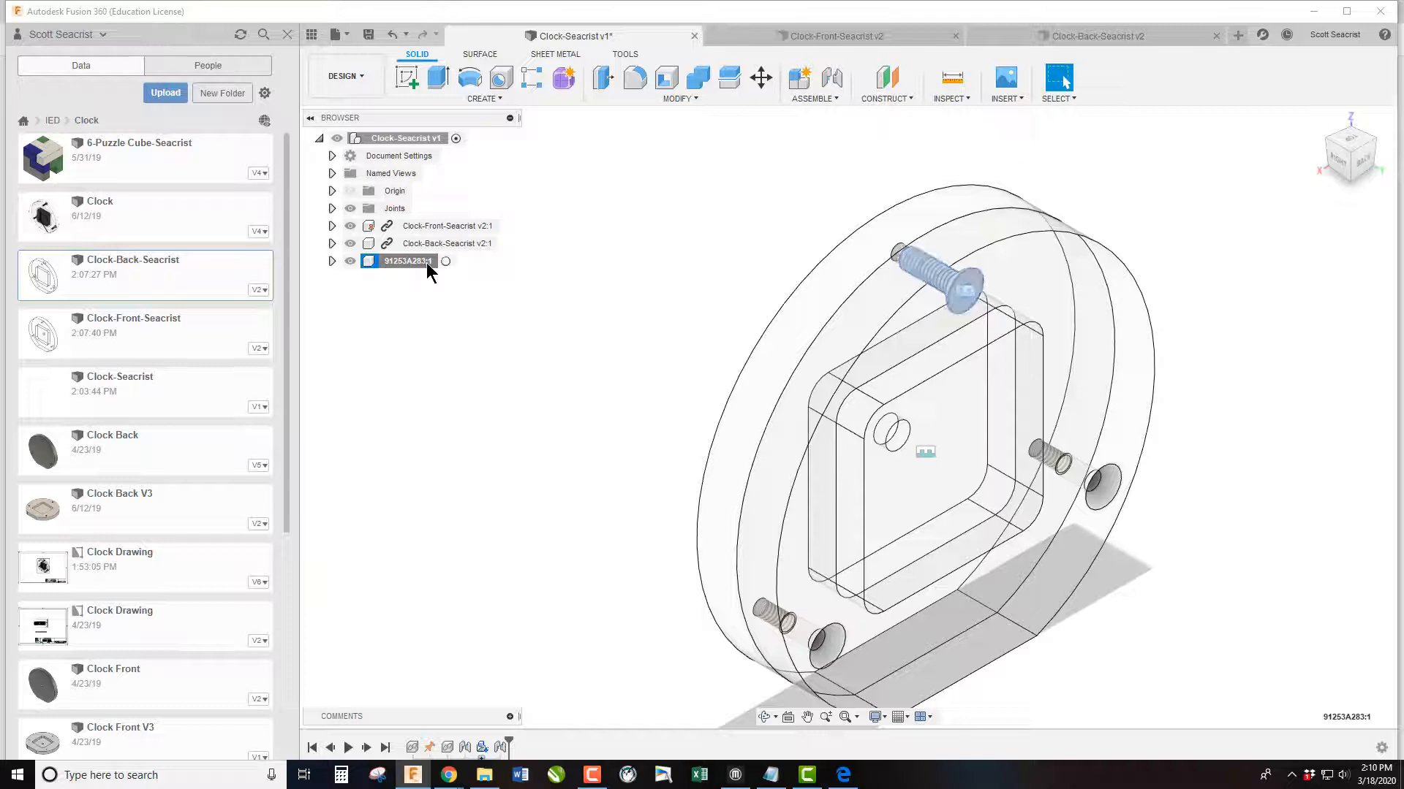
{"action": "left_click", "coordinate": [961, 98]}
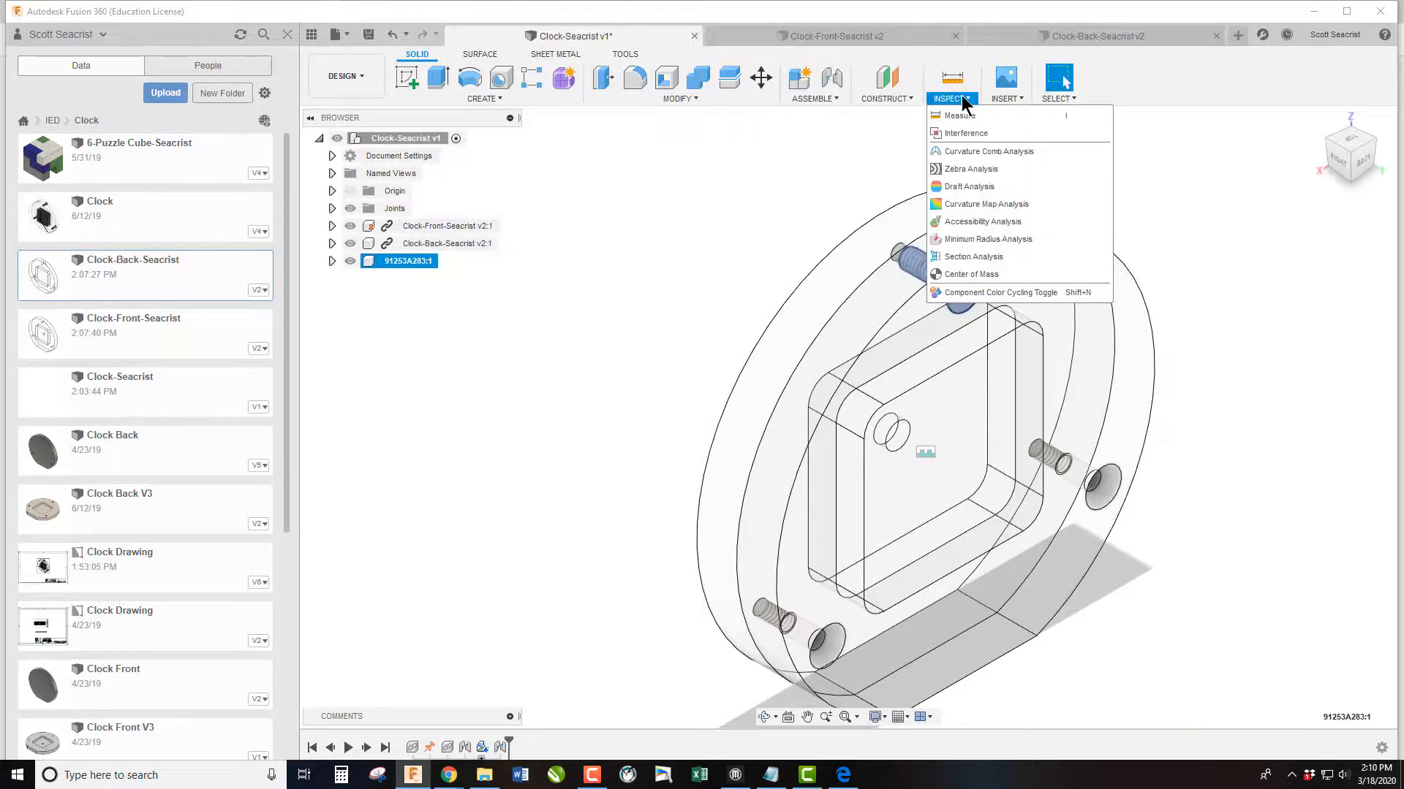
{"action": "left_click", "coordinate": [1007, 98]}
{"action": "left_click", "coordinate": [1037, 219]}
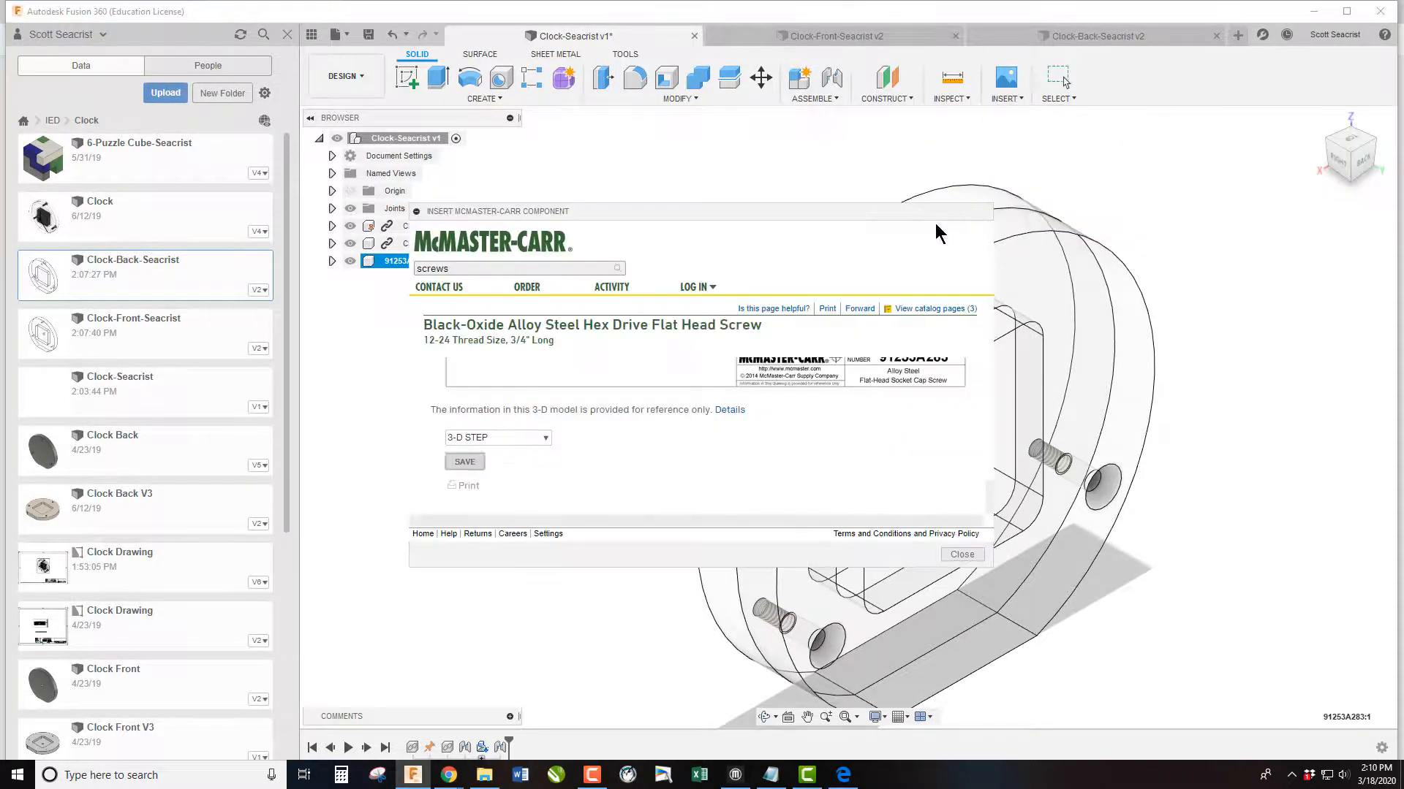
{"action": "left_click_drag", "start_coordinate": [465, 210], "coordinate": [546, 203]}
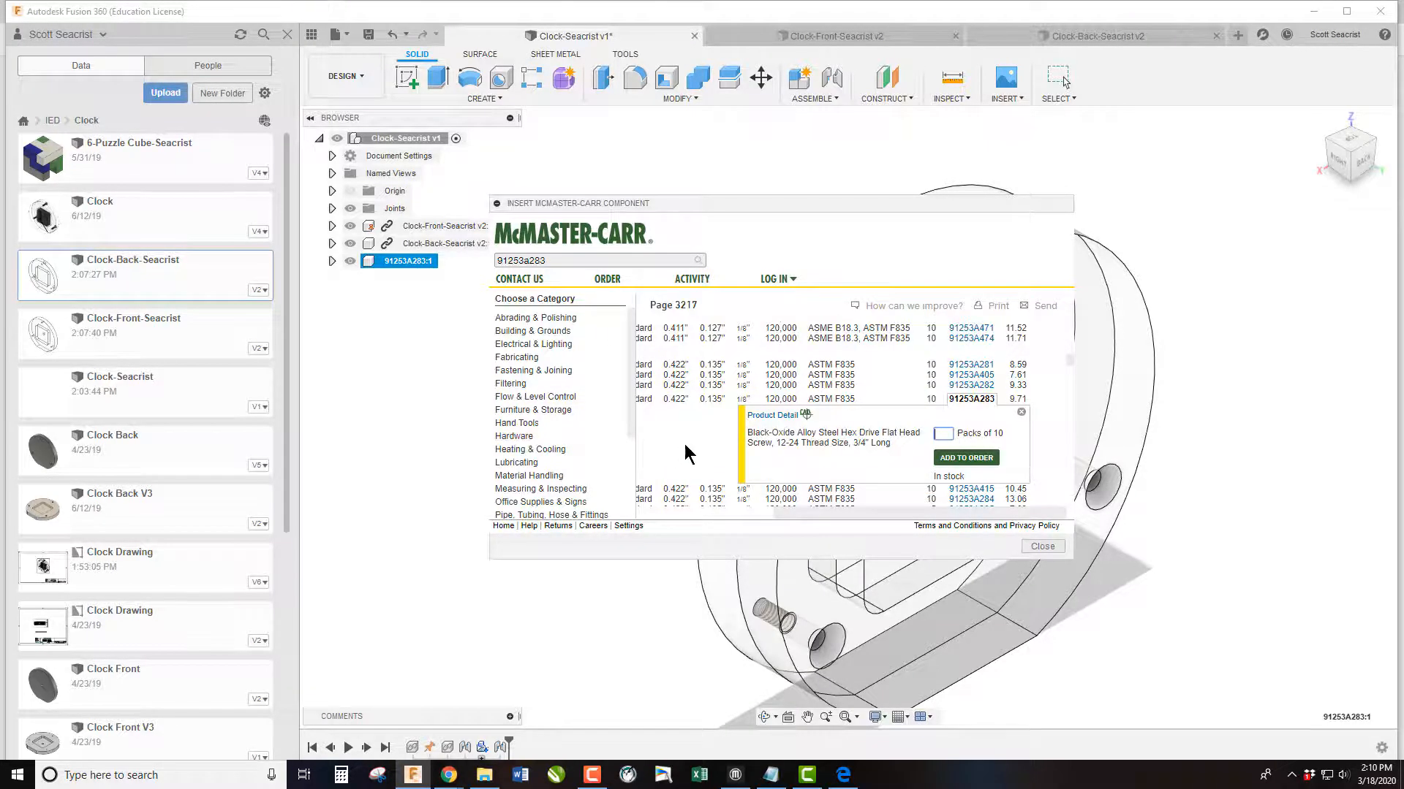
{"action": "left_click", "coordinate": [1042, 547]}
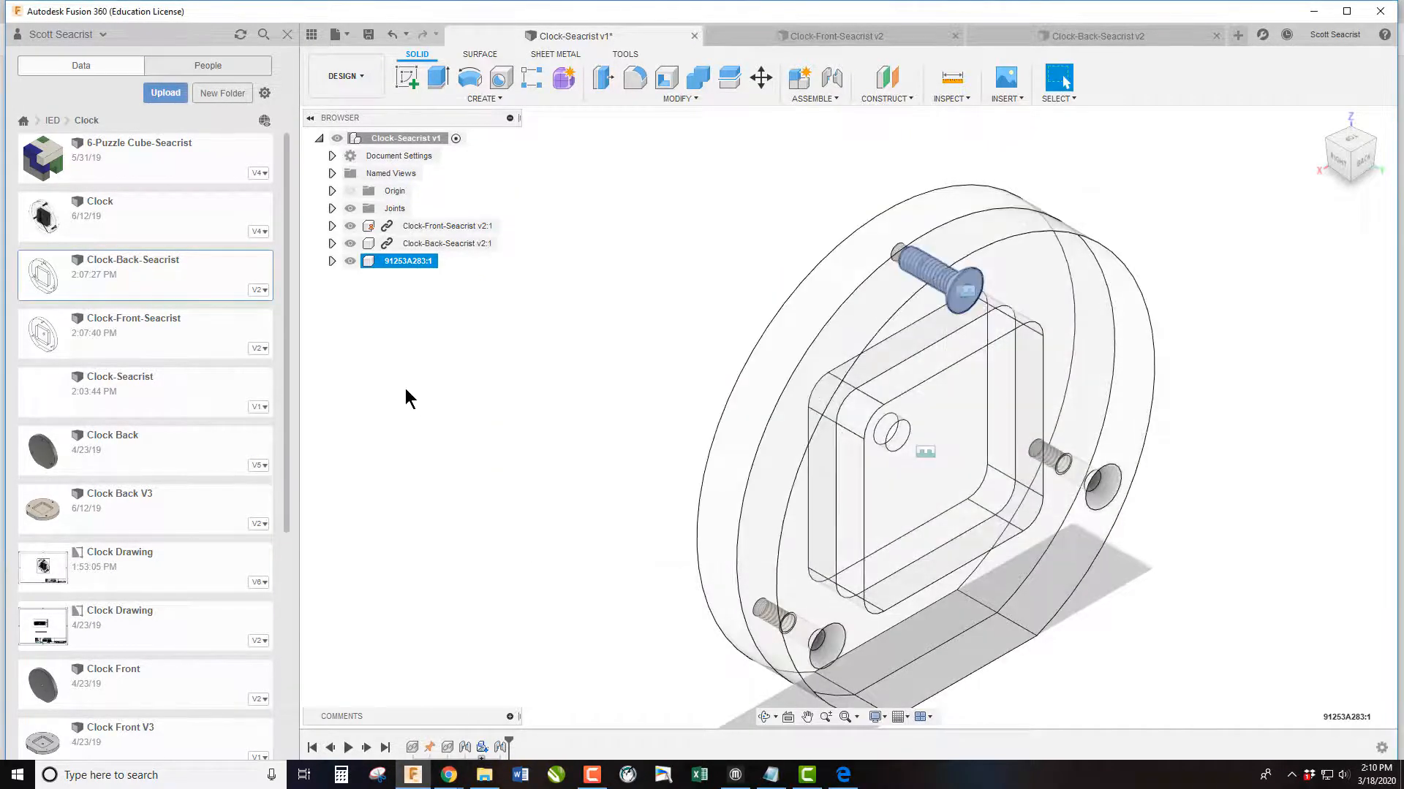
Copy and paste the flat head screw component in place without offset, and hide the original screw
{"action": "double_click", "coordinate": [402, 261]}
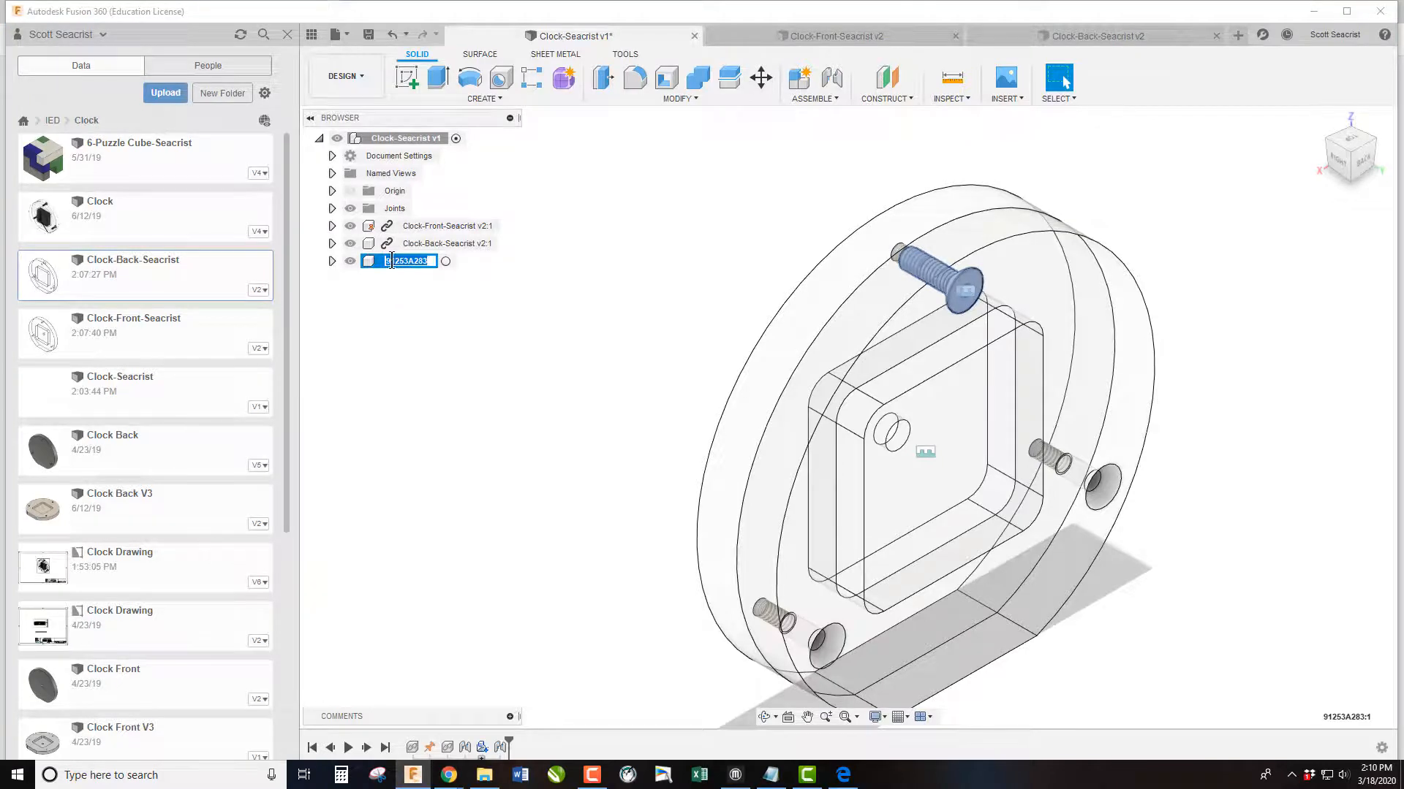
{"action": "right_click", "coordinate": [370, 263]}
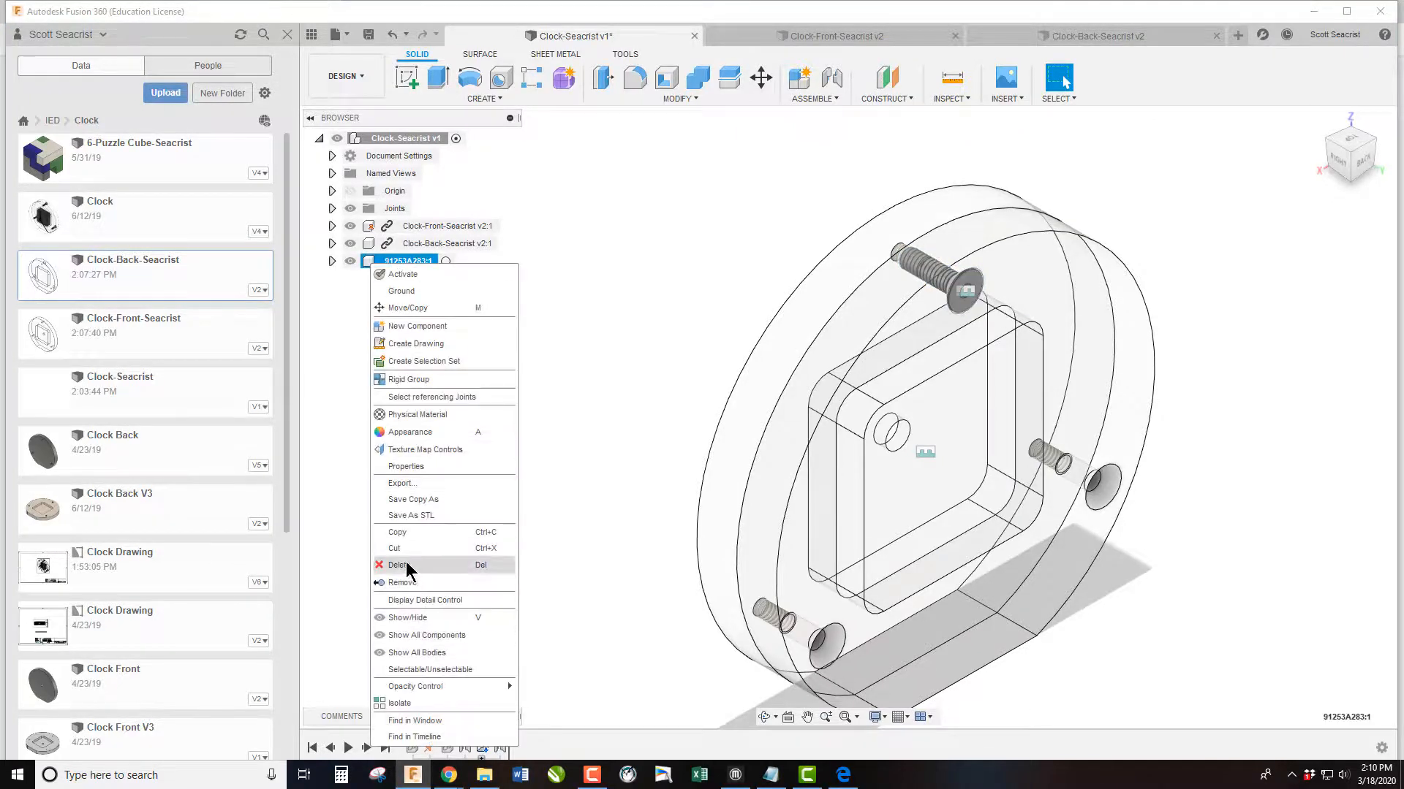
{"action": "left_click", "coordinate": [406, 533]}
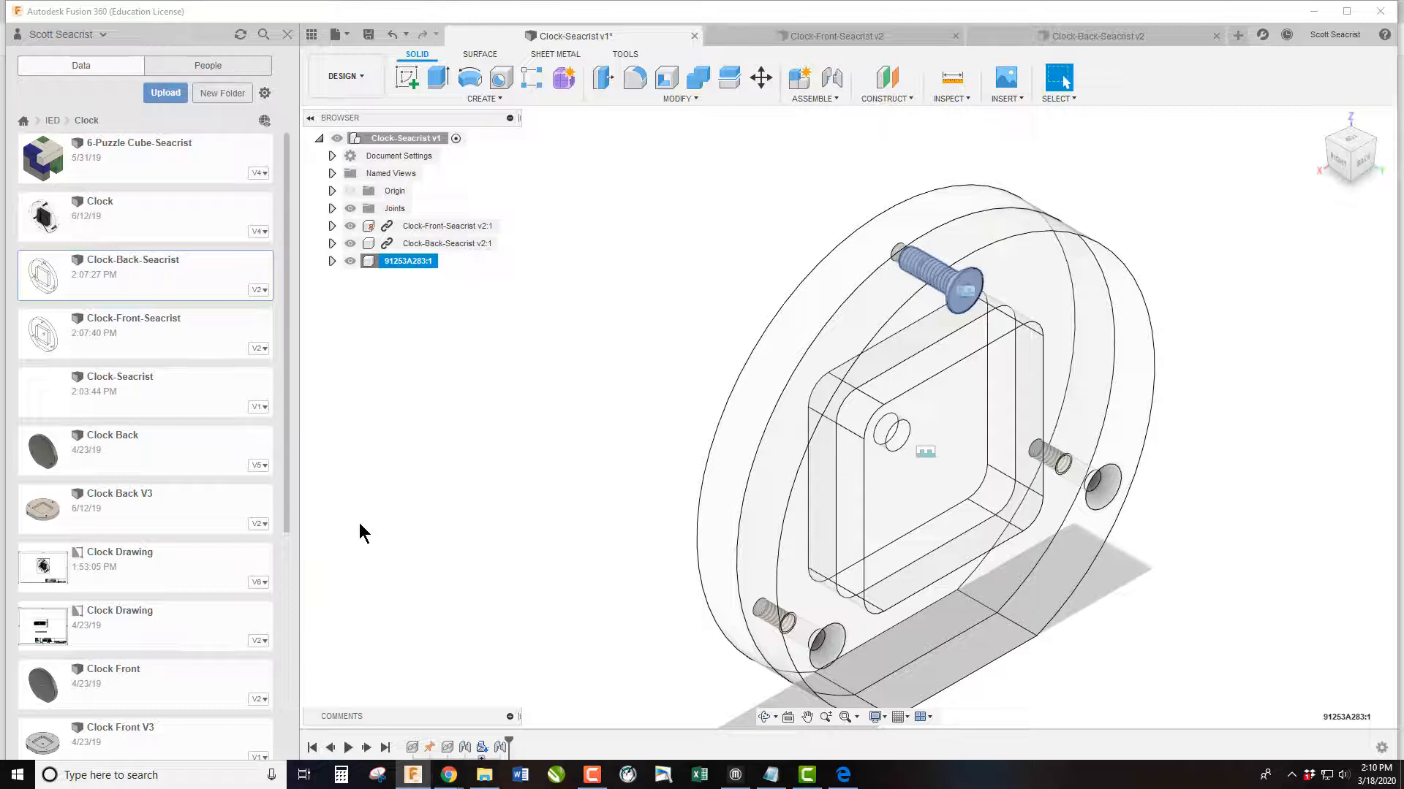
{"action": "key", "text": "ctrl+v"}
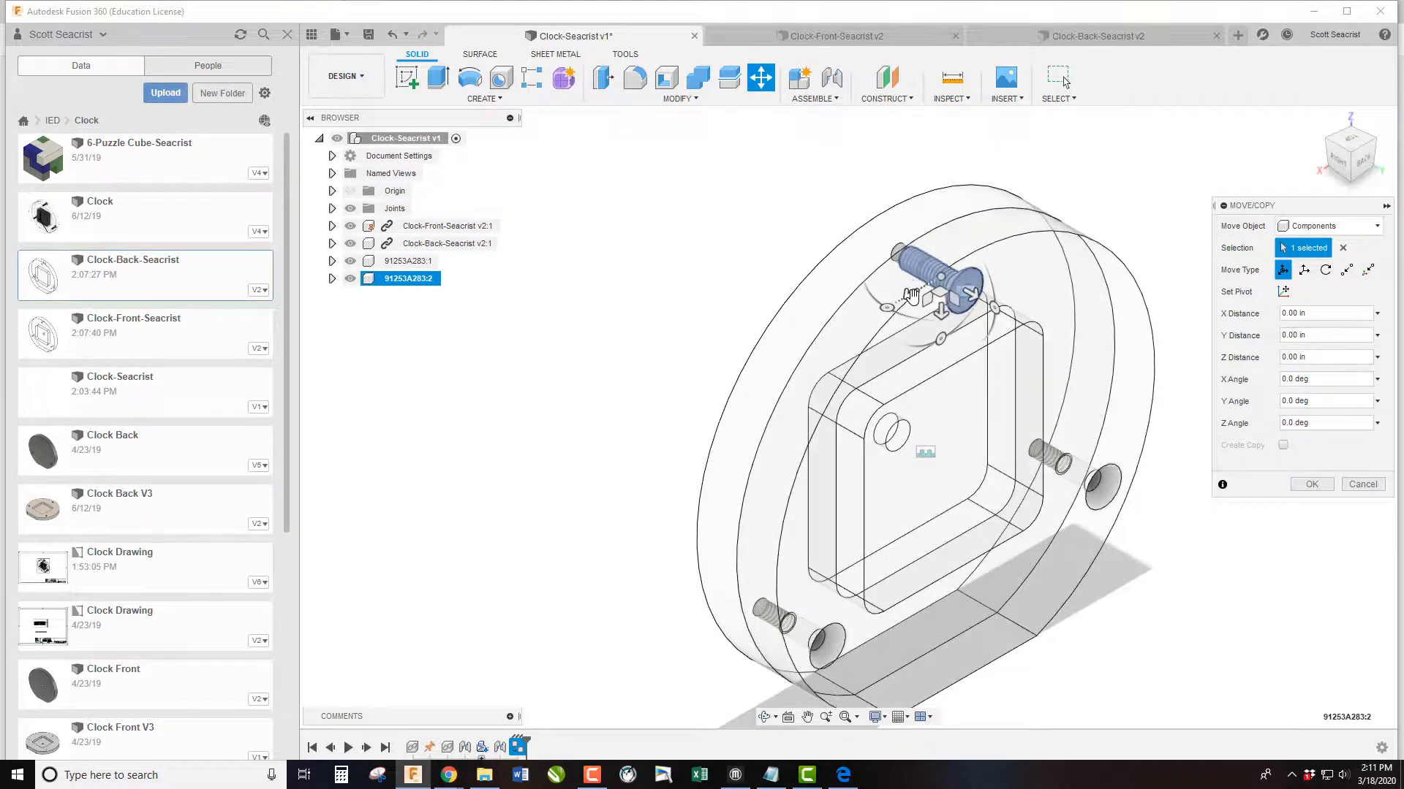
{"action": "left_click", "coordinate": [1313, 485]}
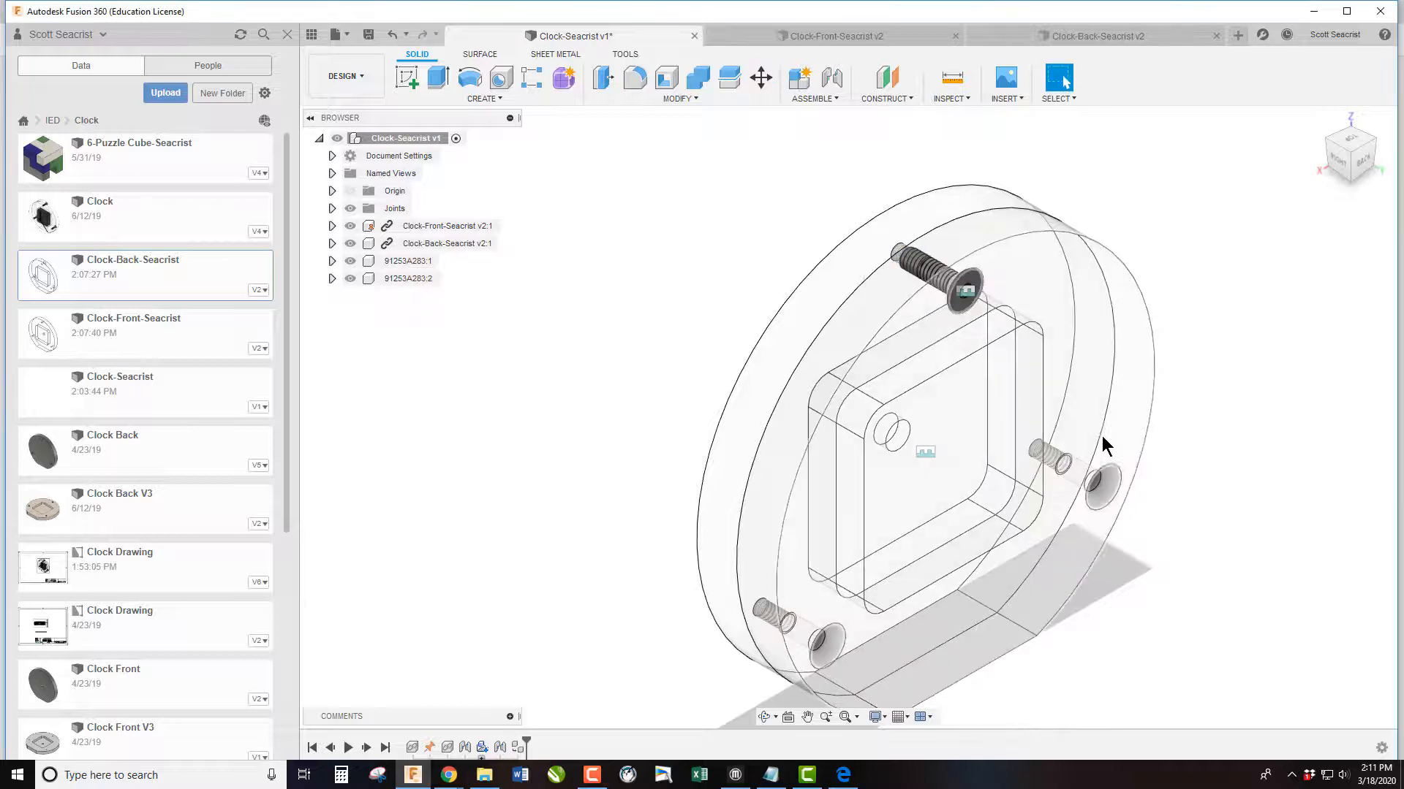
{"action": "left_click", "coordinate": [350, 261]}
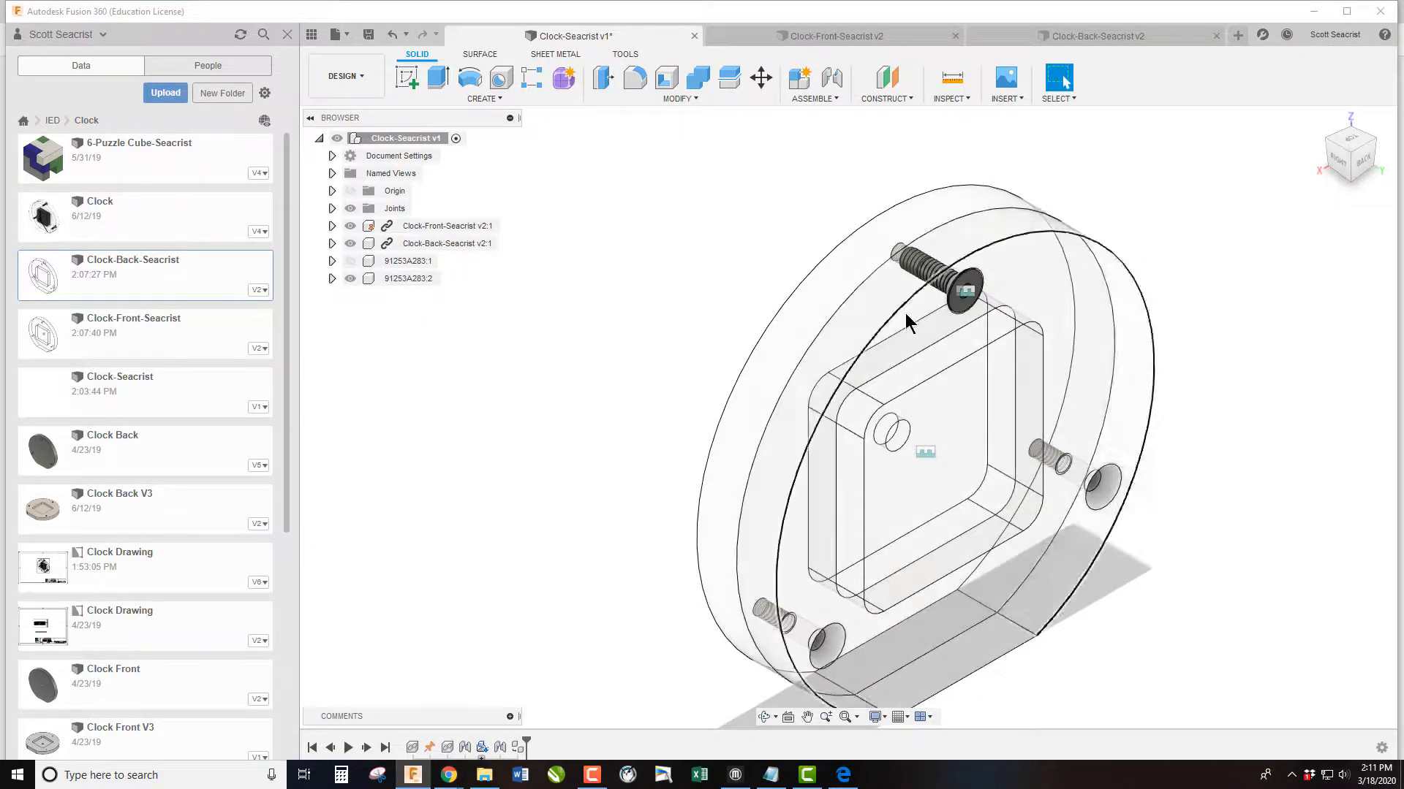
Joint the copied screw's head centre to the lower-left countersunk hole, as seen from the back, of the clock back
{"action": "key", "text": "j"}
{"action": "scroll", "coordinate": [965, 296], "scroll_direction": "up", "scroll_amount": 5}
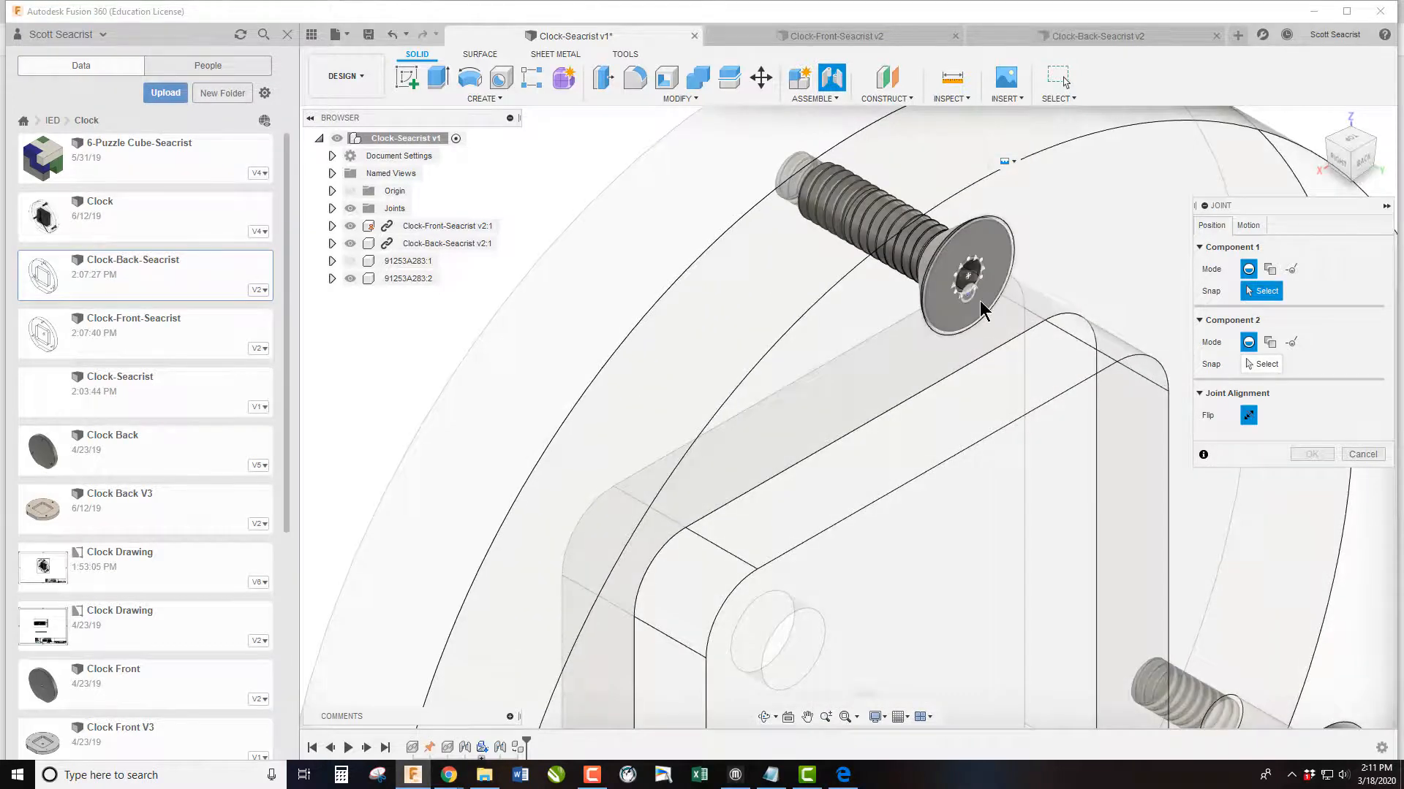
{"action": "left_click", "coordinate": [973, 281]}
{"action": "scroll", "coordinate": [992, 296], "scroll_direction": "down", "scroll_amount": 3}
{"action": "scroll", "coordinate": [950, 439], "scroll_direction": "down", "scroll_amount": 3}
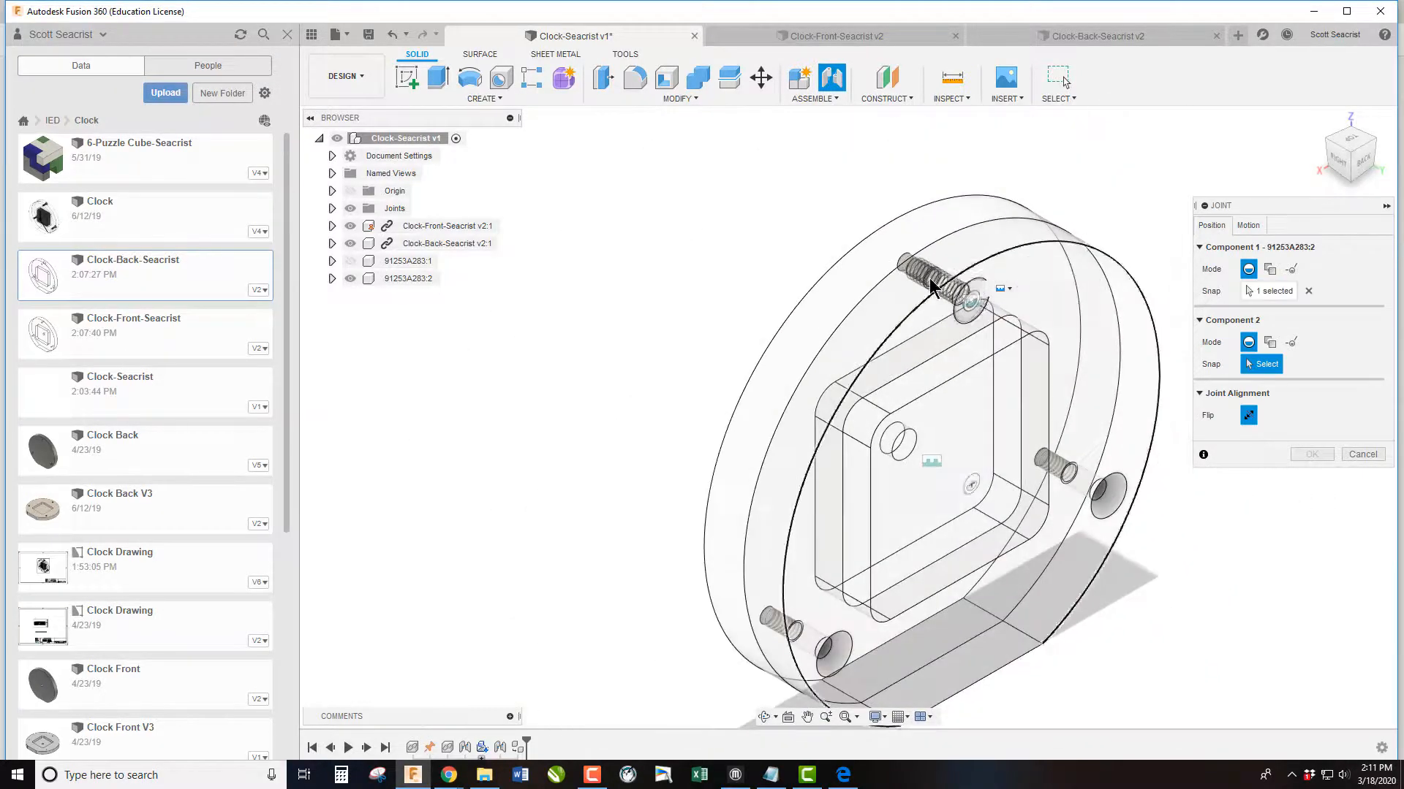
{"action": "scroll", "coordinate": [877, 658], "scroll_direction": "up", "scroll_amount": 5}
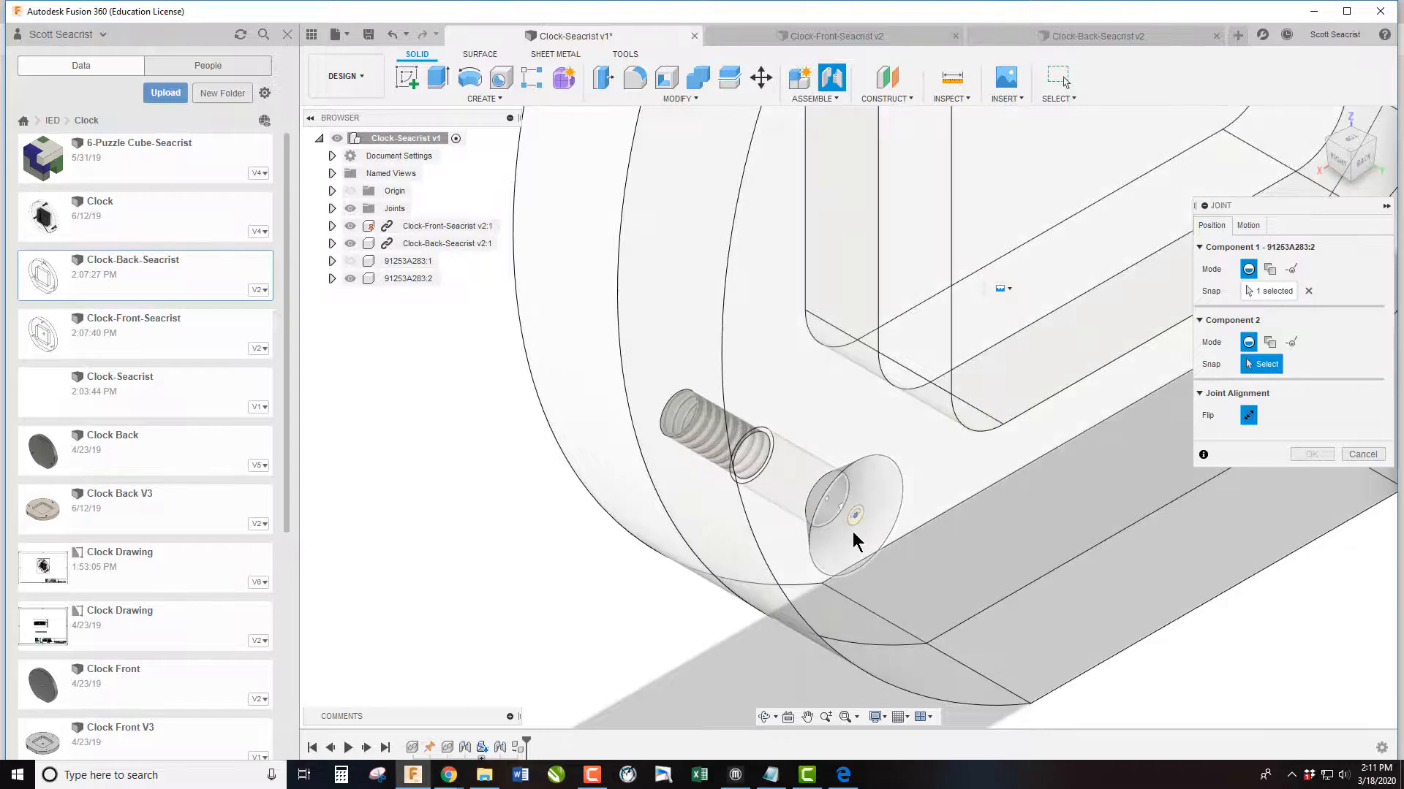
{"action": "left_click", "coordinate": [852, 539]}
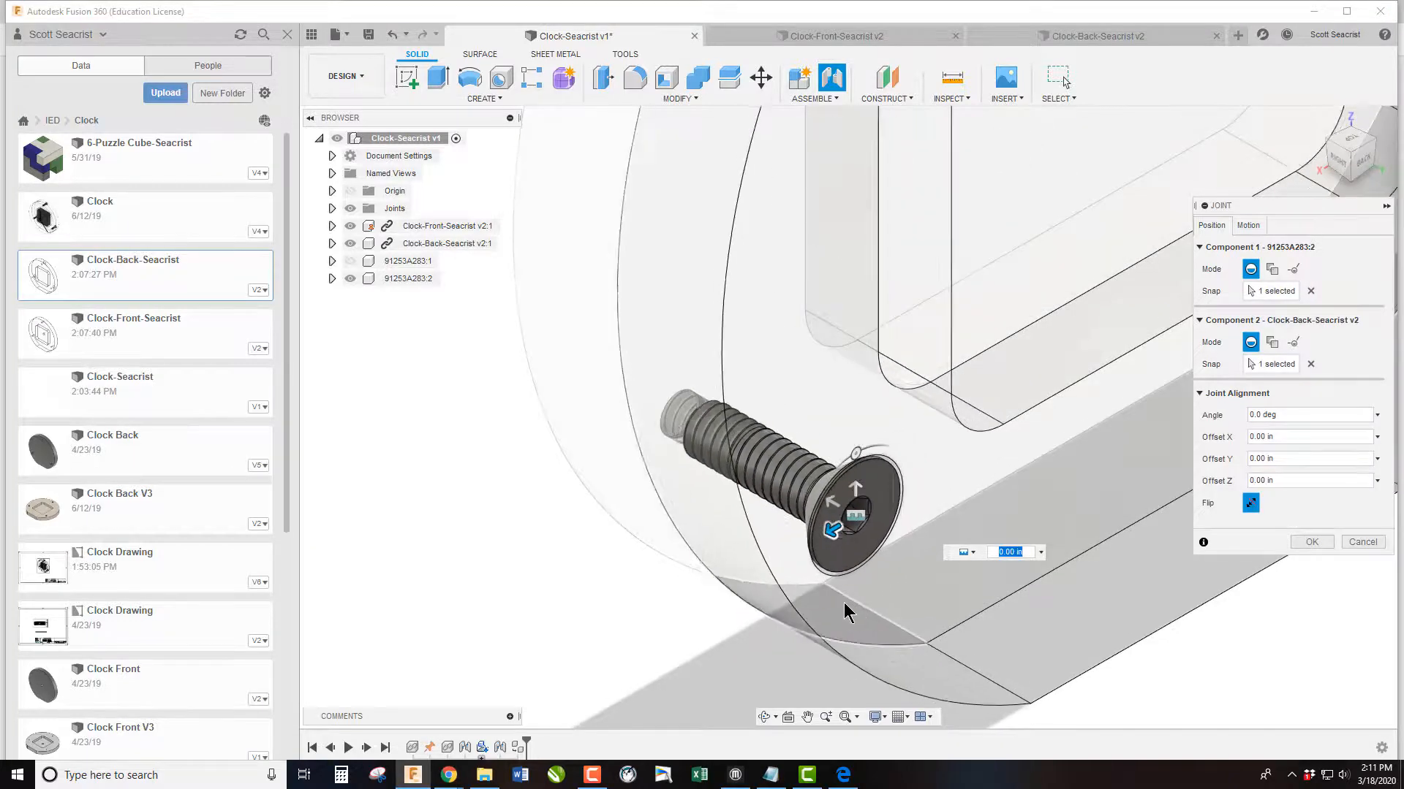
{"action": "left_click", "coordinate": [1308, 544]}
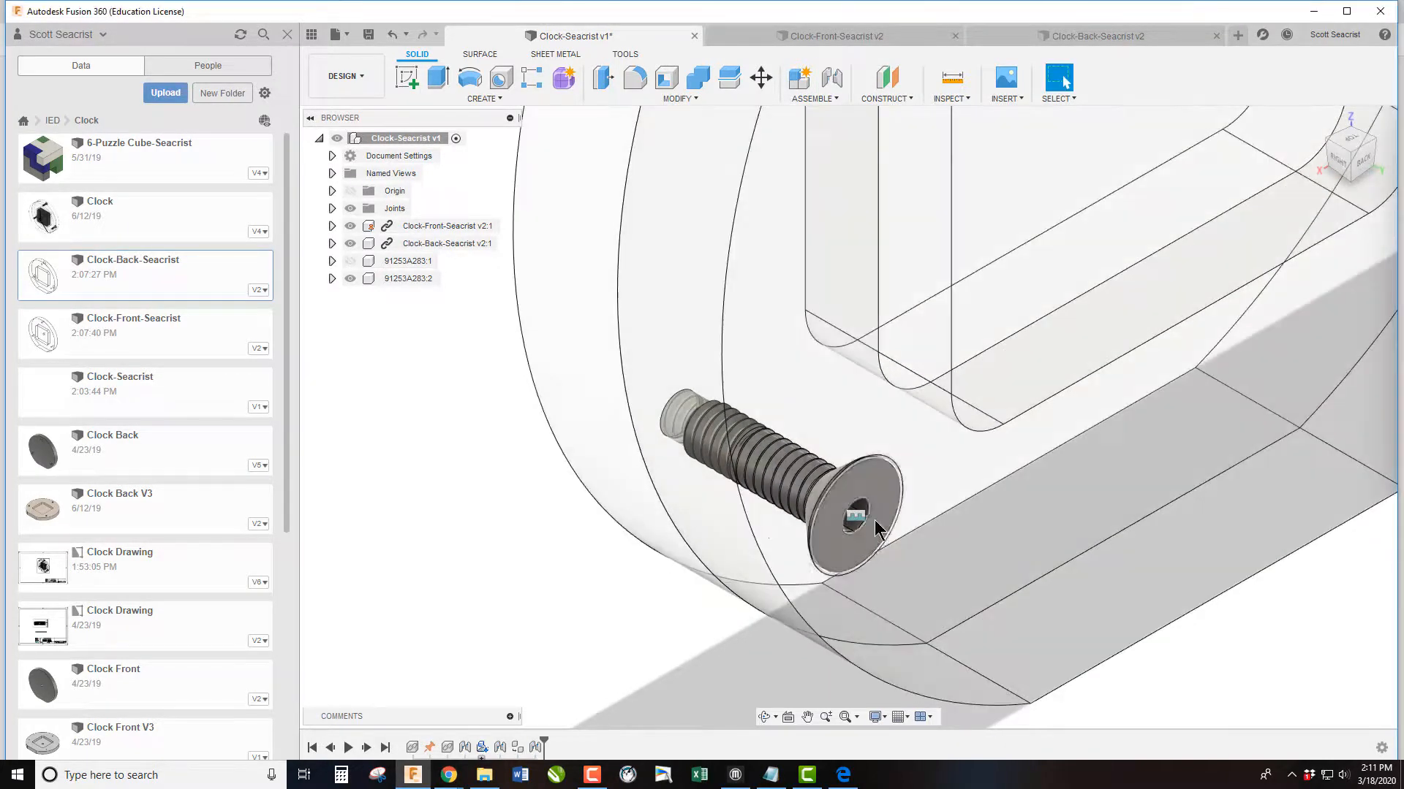
Paste another copy of the screw in place at the top hole and hide the second screw in the lower hole
{"action": "key", "text": "ctrl+v"}
{"action": "scroll", "coordinate": [614, 563], "scroll_direction": "down", "scroll_amount": 5}
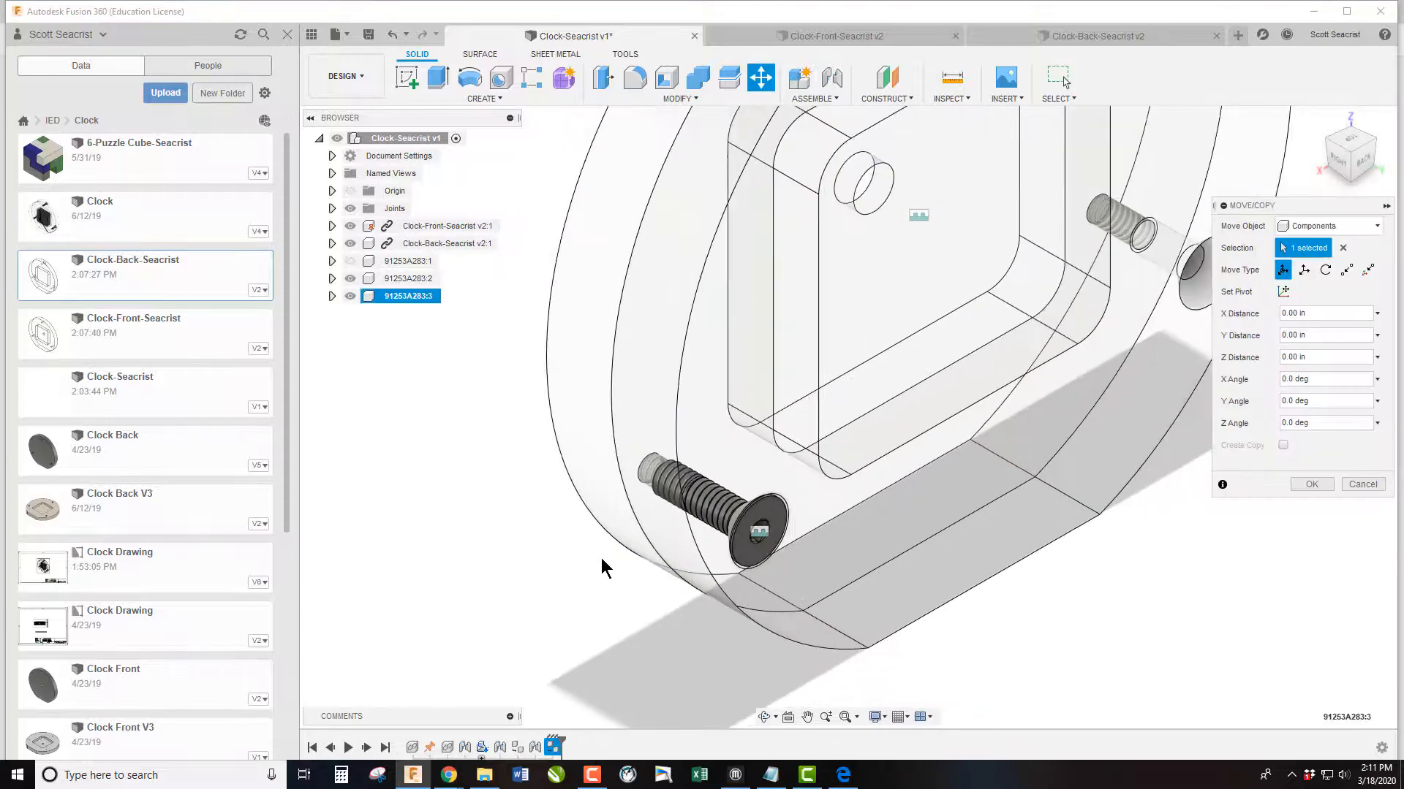
{"action": "left_click", "coordinate": [1310, 484]}
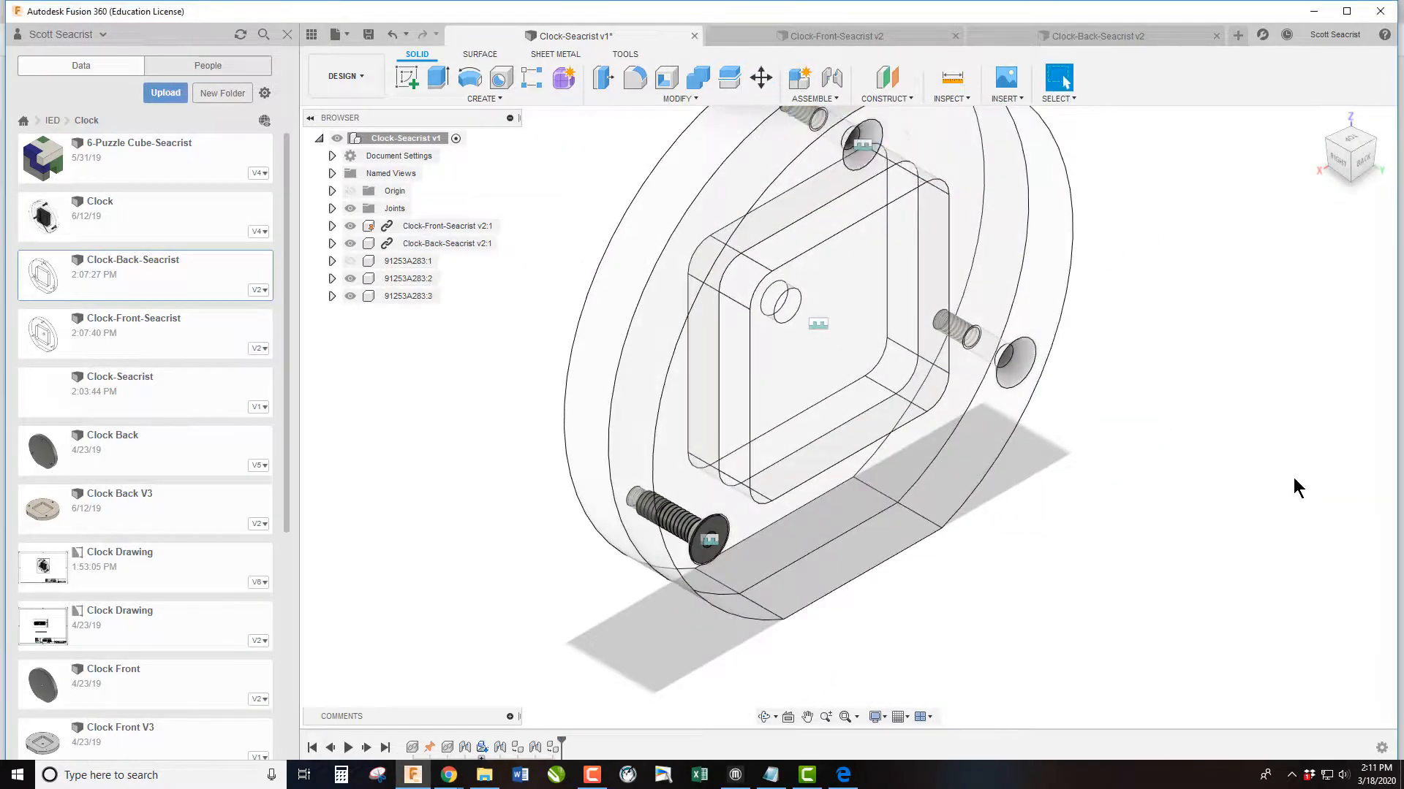
{"action": "left_click", "coordinate": [350, 279]}
{"action": "left_click", "coordinate": [350, 279]}
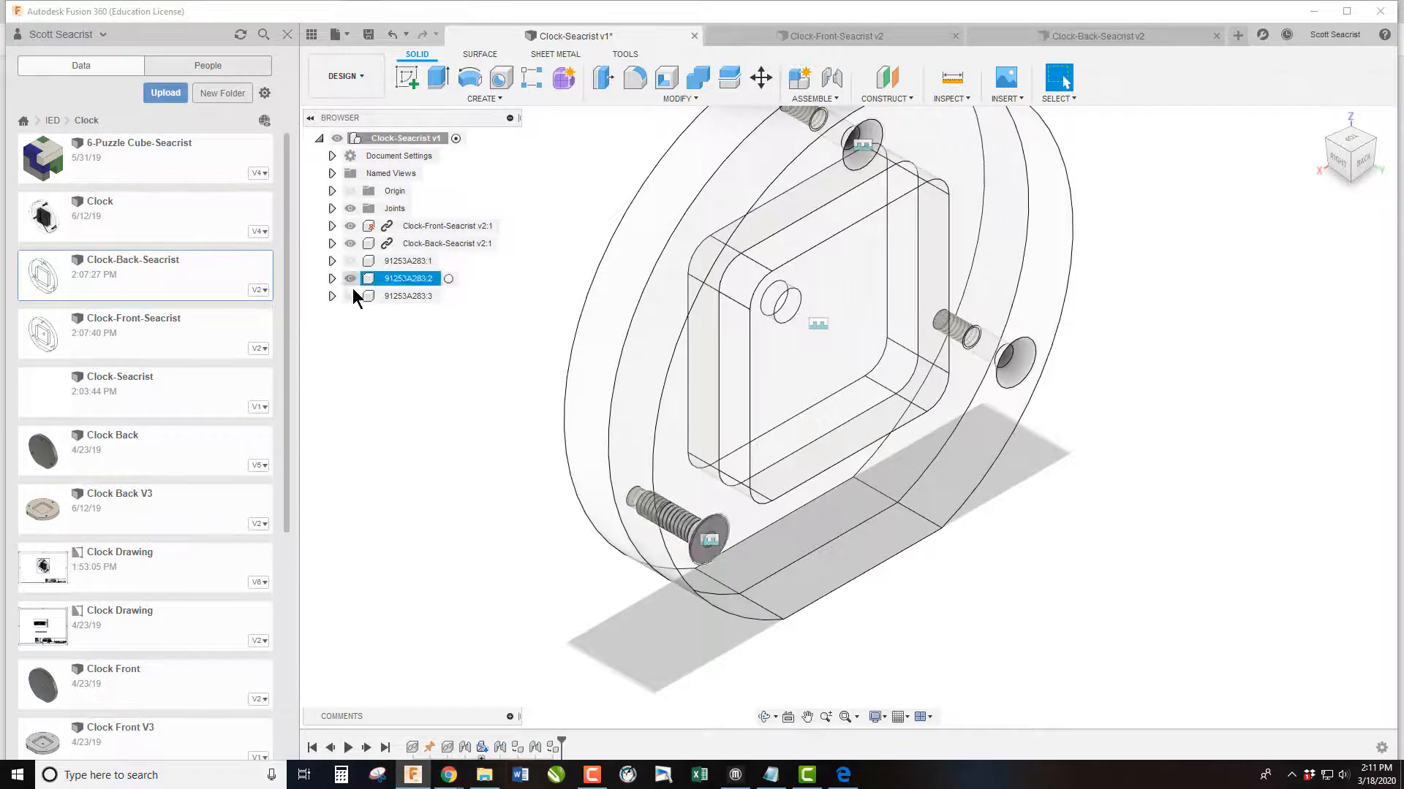
{"action": "left_click", "coordinate": [350, 296]}
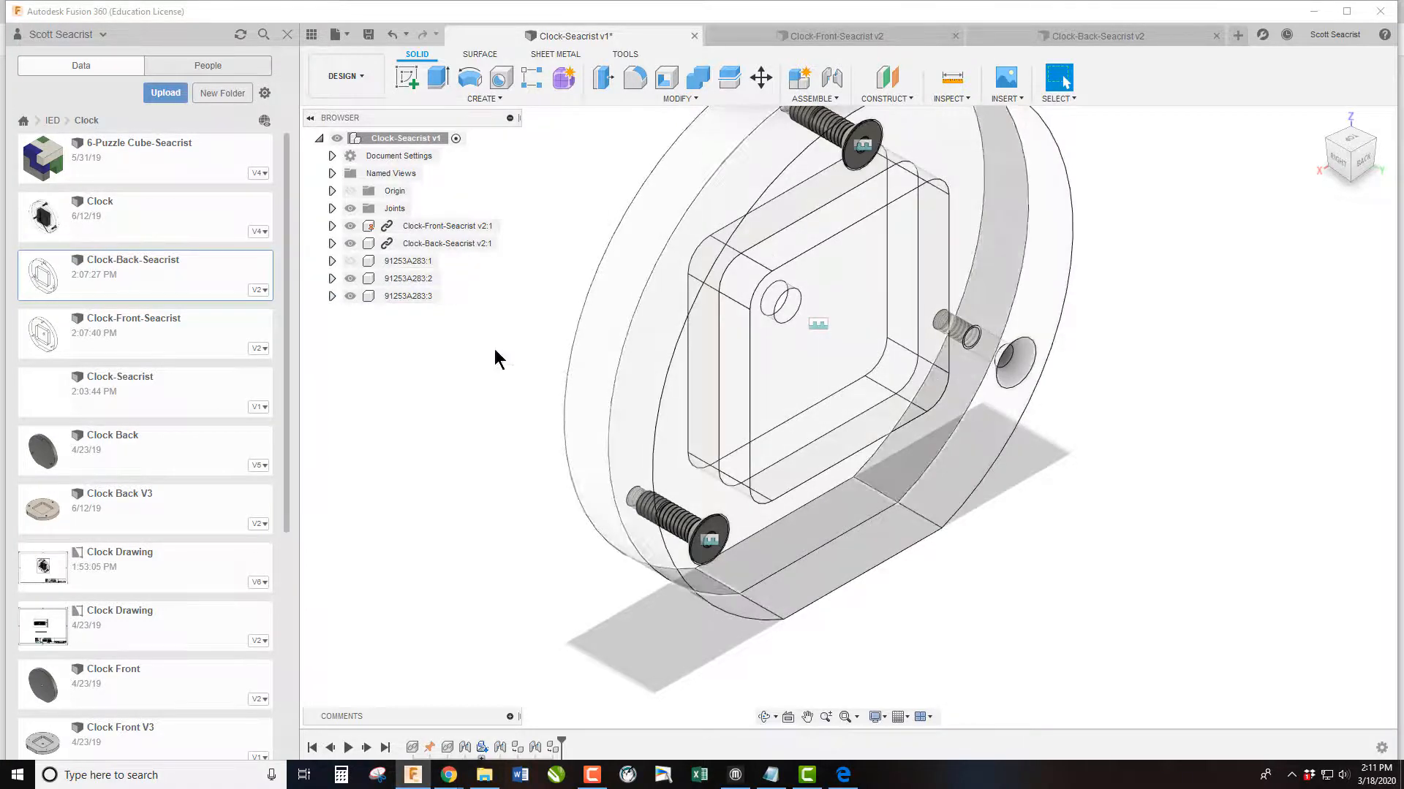
{"action": "left_click", "coordinate": [350, 279]}
Joint the third screw's head centre to the lower-right countersunk hole, as seen from the back, of the clock back
{"action": "key", "text": "j"}
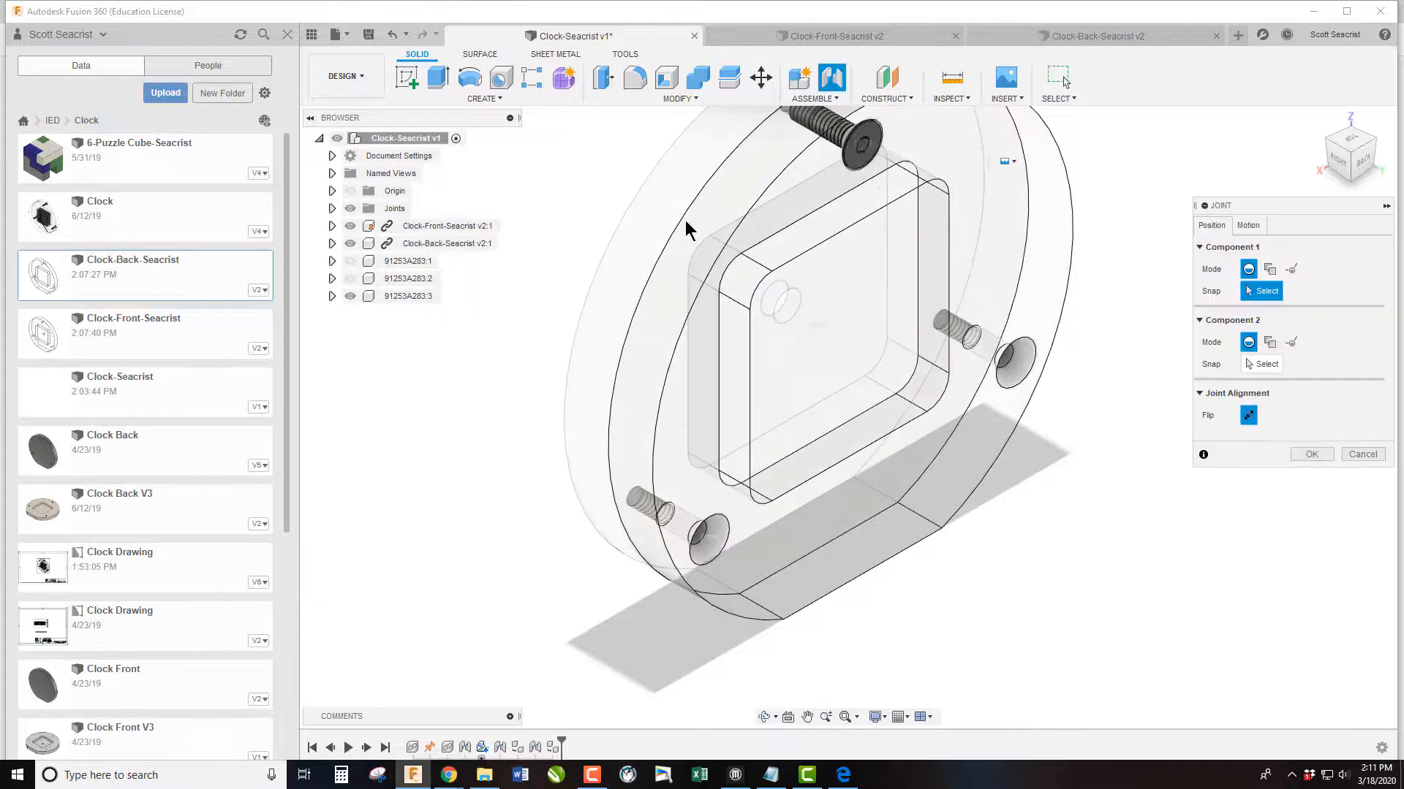
{"action": "scroll", "coordinate": [862, 144], "scroll_direction": "up", "scroll_amount": 3}
{"action": "scroll", "coordinate": [862, 138], "scroll_direction": "up", "scroll_amount": 2}
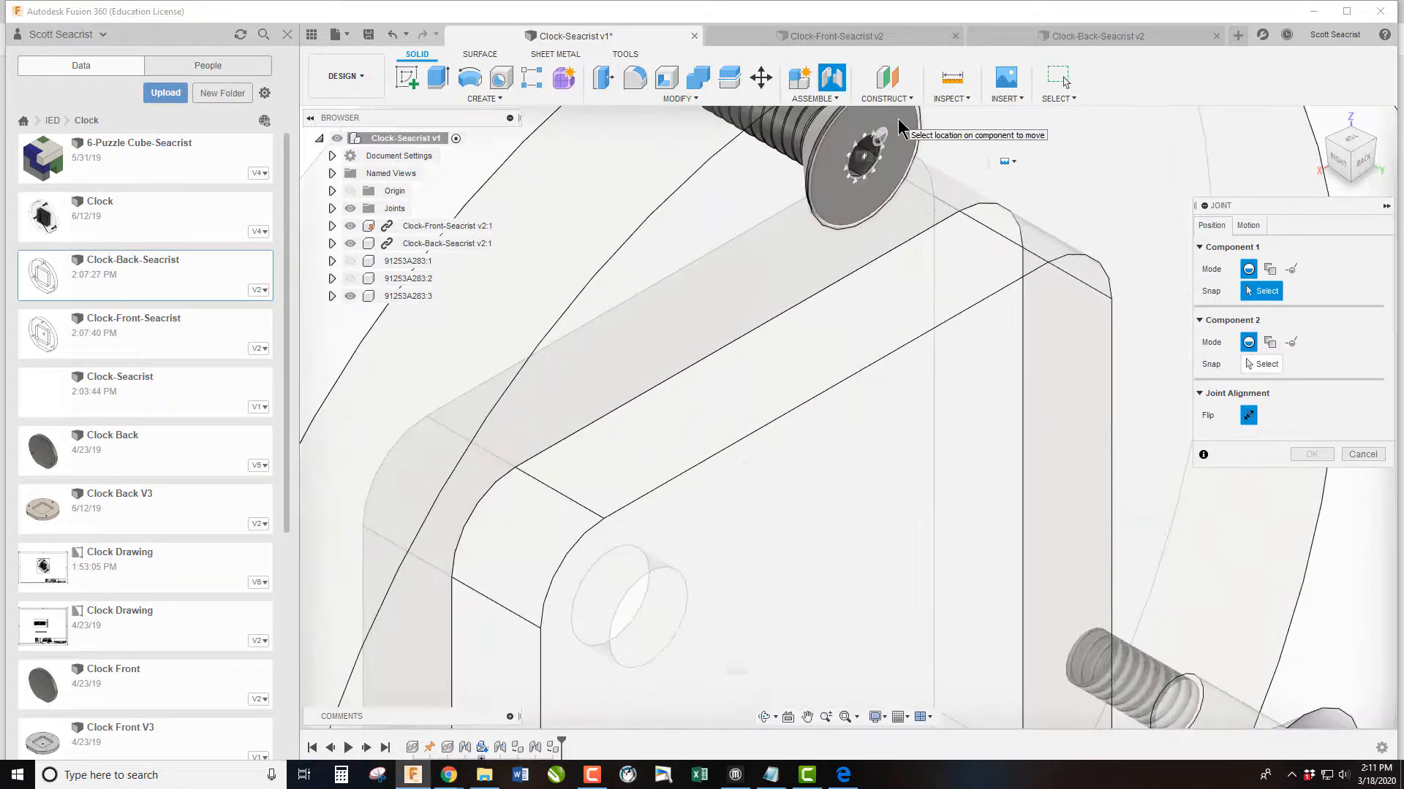
{"action": "scroll", "coordinate": [651, 293], "scroll_direction": "down", "scroll_amount": 1}
{"action": "scroll", "coordinate": [650, 303], "scroll_direction": "down", "scroll_amount": 3}
{"action": "left_click", "coordinate": [922, 503]}
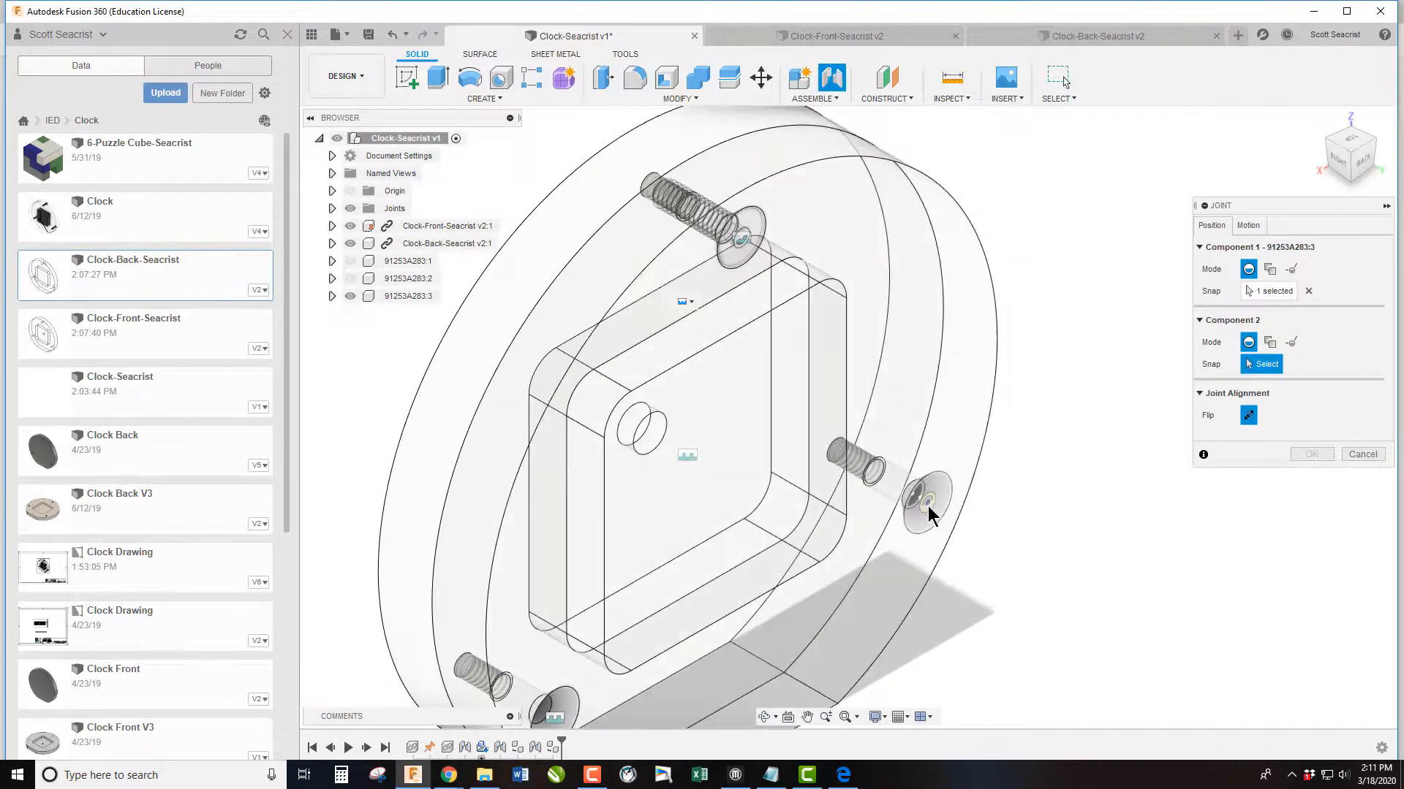
{"action": "left_click", "coordinate": [932, 525]}
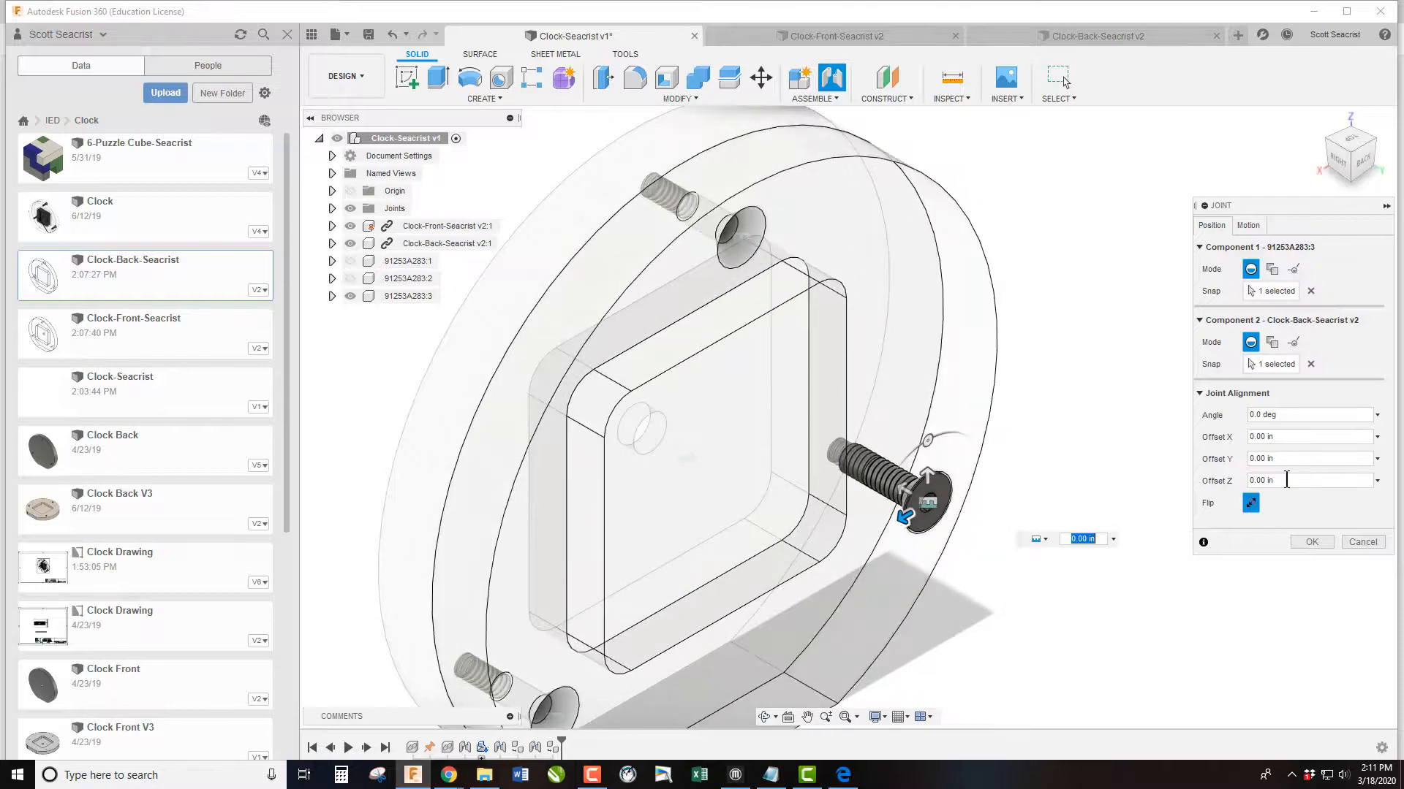
{"action": "left_click", "coordinate": [1308, 542]}
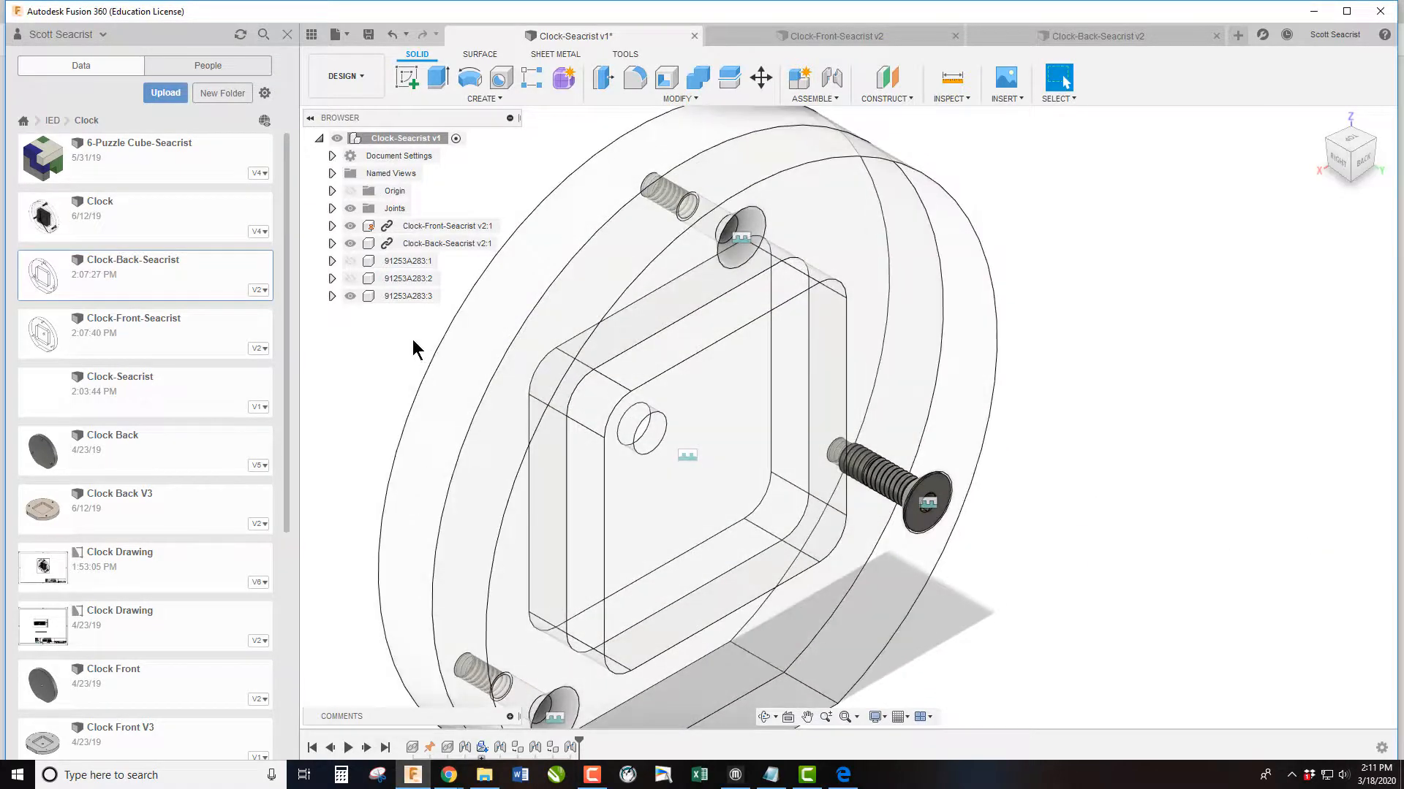
Show the two hidden screws and return the assembly to the home view
{"action": "left_click", "coordinate": [350, 278]}
{"action": "left_click", "coordinate": [350, 261]}
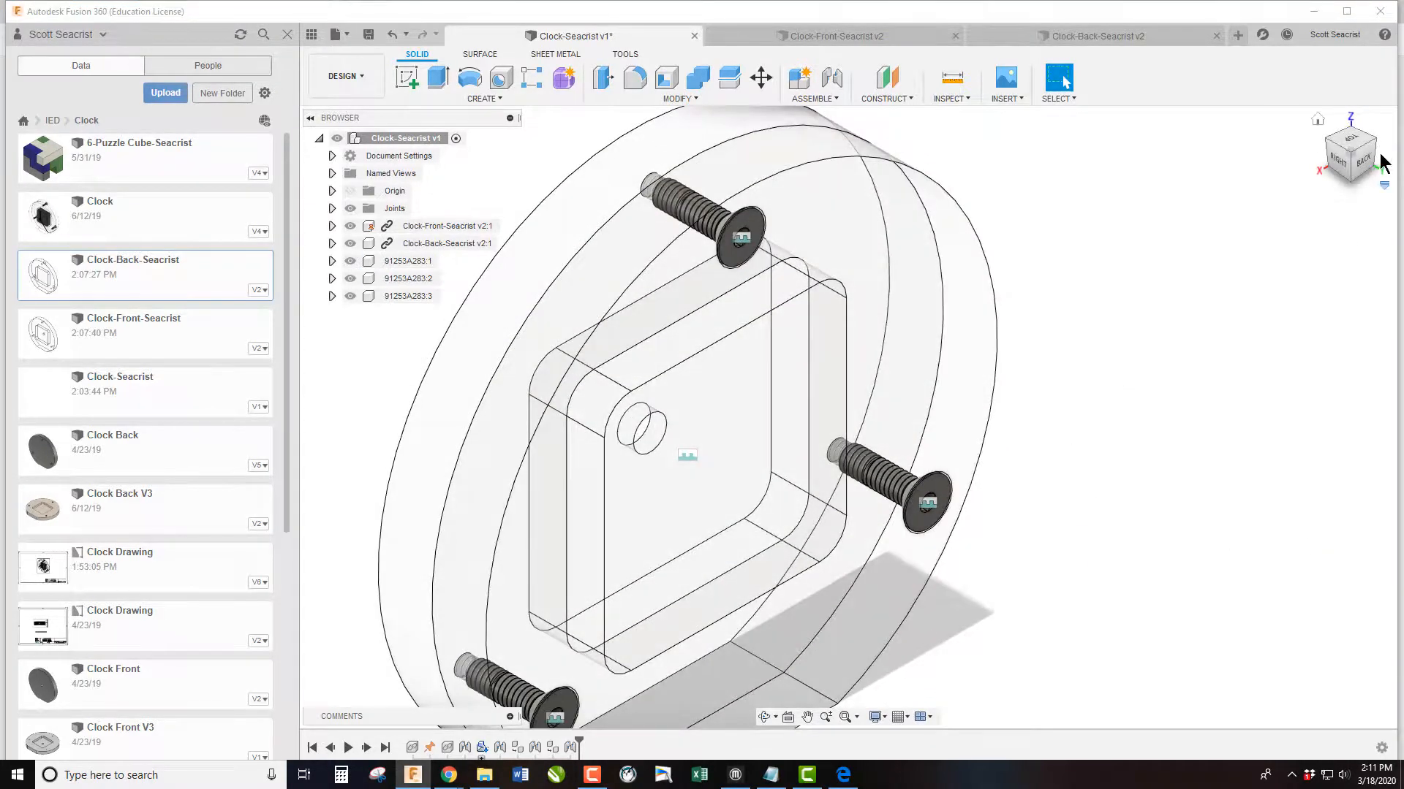
{"action": "left_click", "coordinate": [1324, 139]}
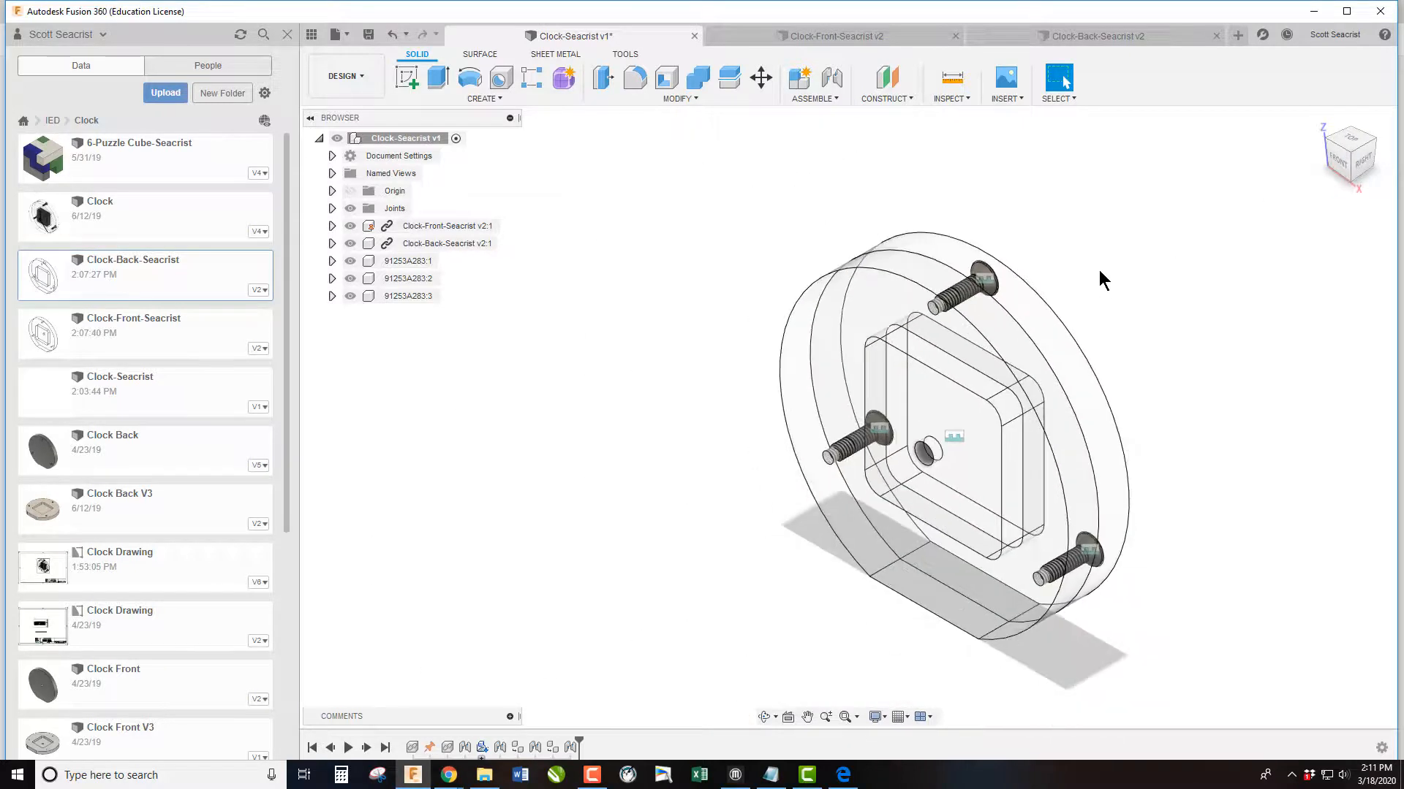
Capture an image of the clock assembly at the current document window size and save it as a PNG in the Downloads folder
{"action": "scroll", "coordinate": [1128, 451], "scroll_direction": "up", "scroll_amount": 2}
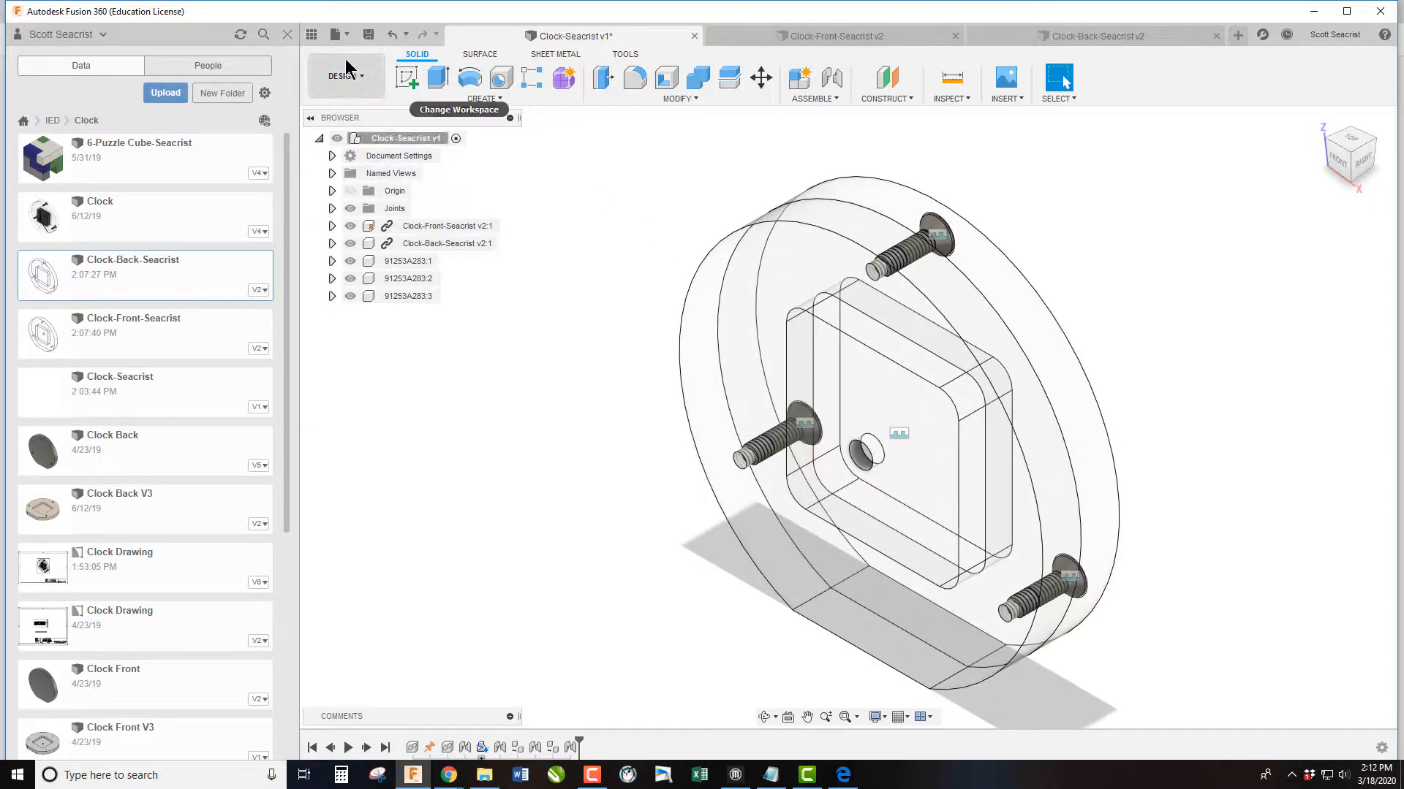
{"action": "left_click", "coordinate": [347, 35]}
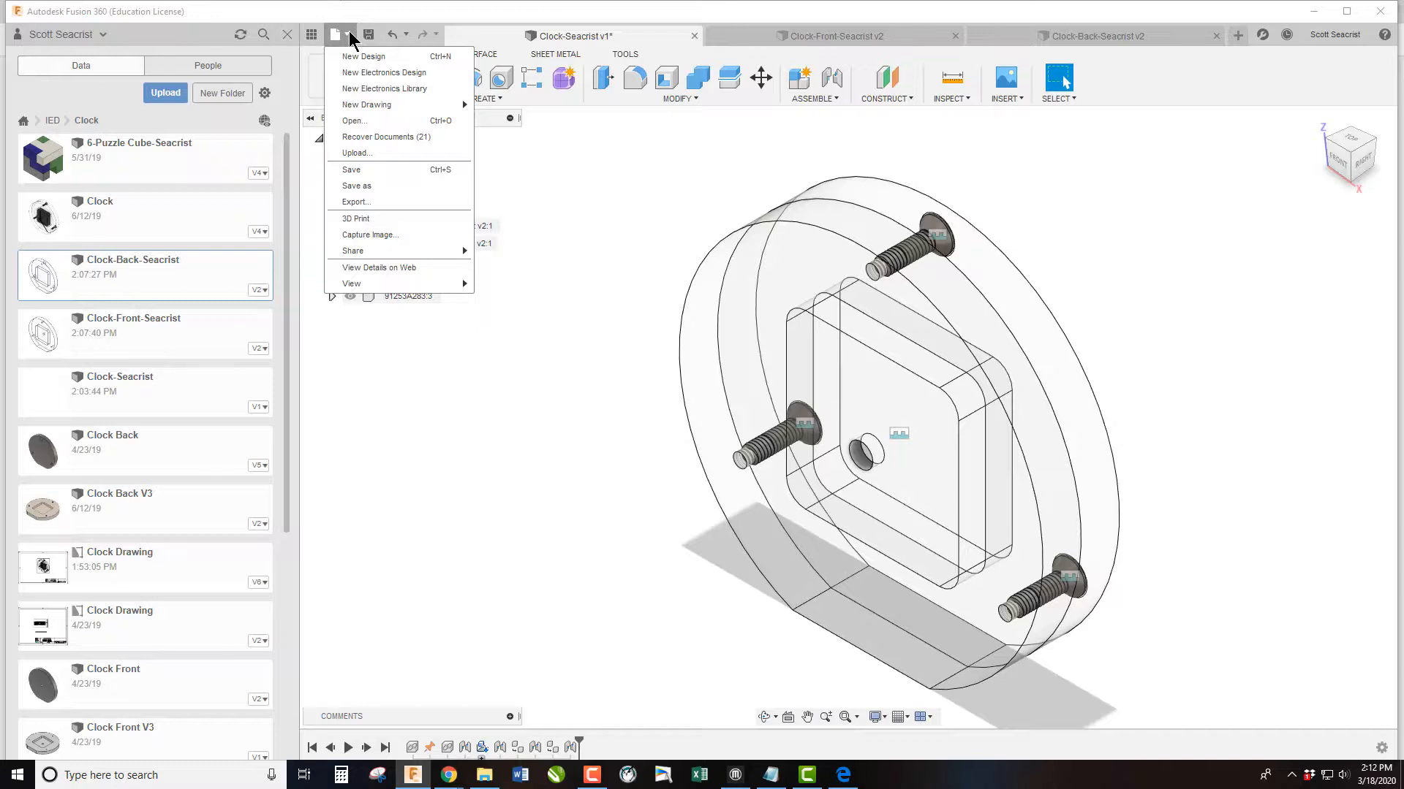
{"action": "left_click", "coordinate": [371, 234]}
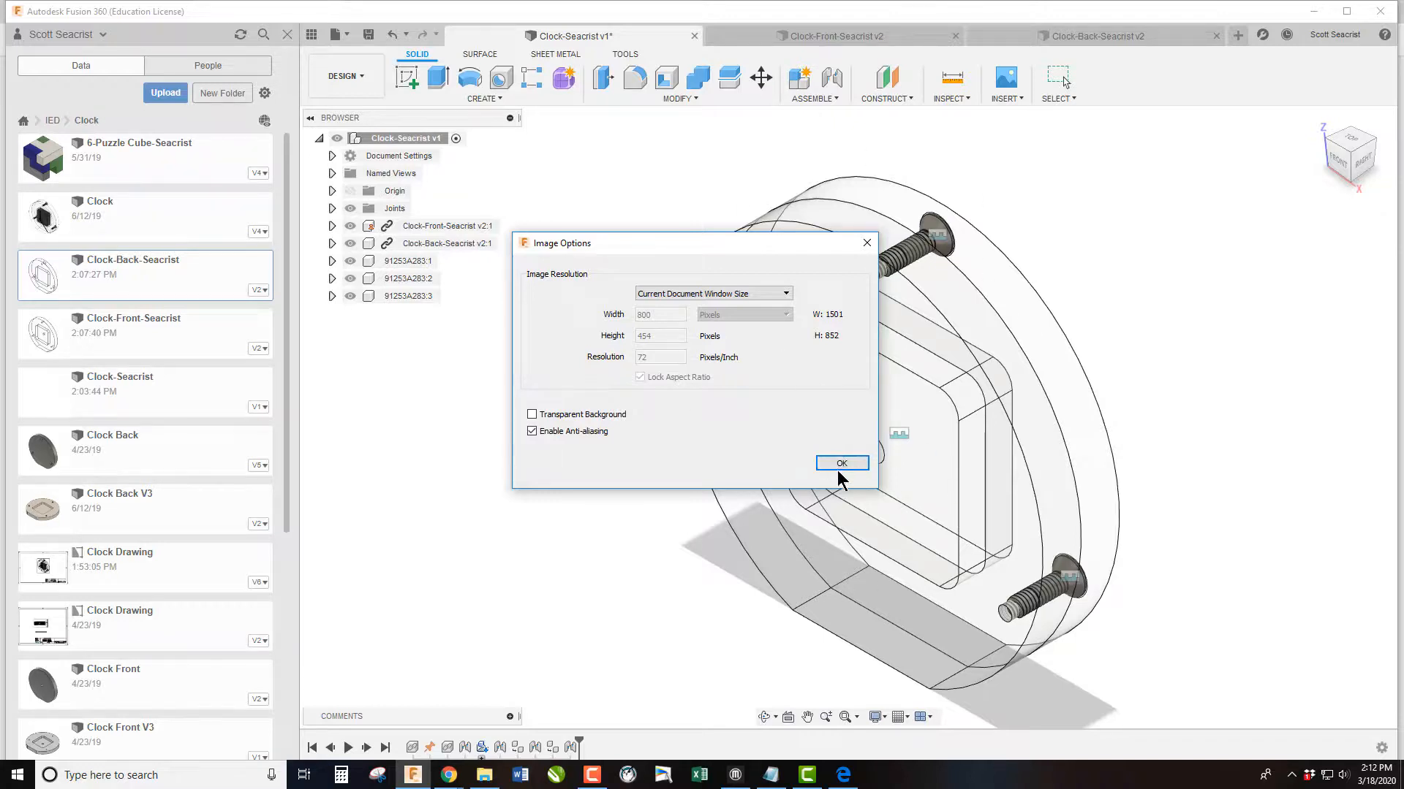
{"action": "left_click", "coordinate": [834, 463]}
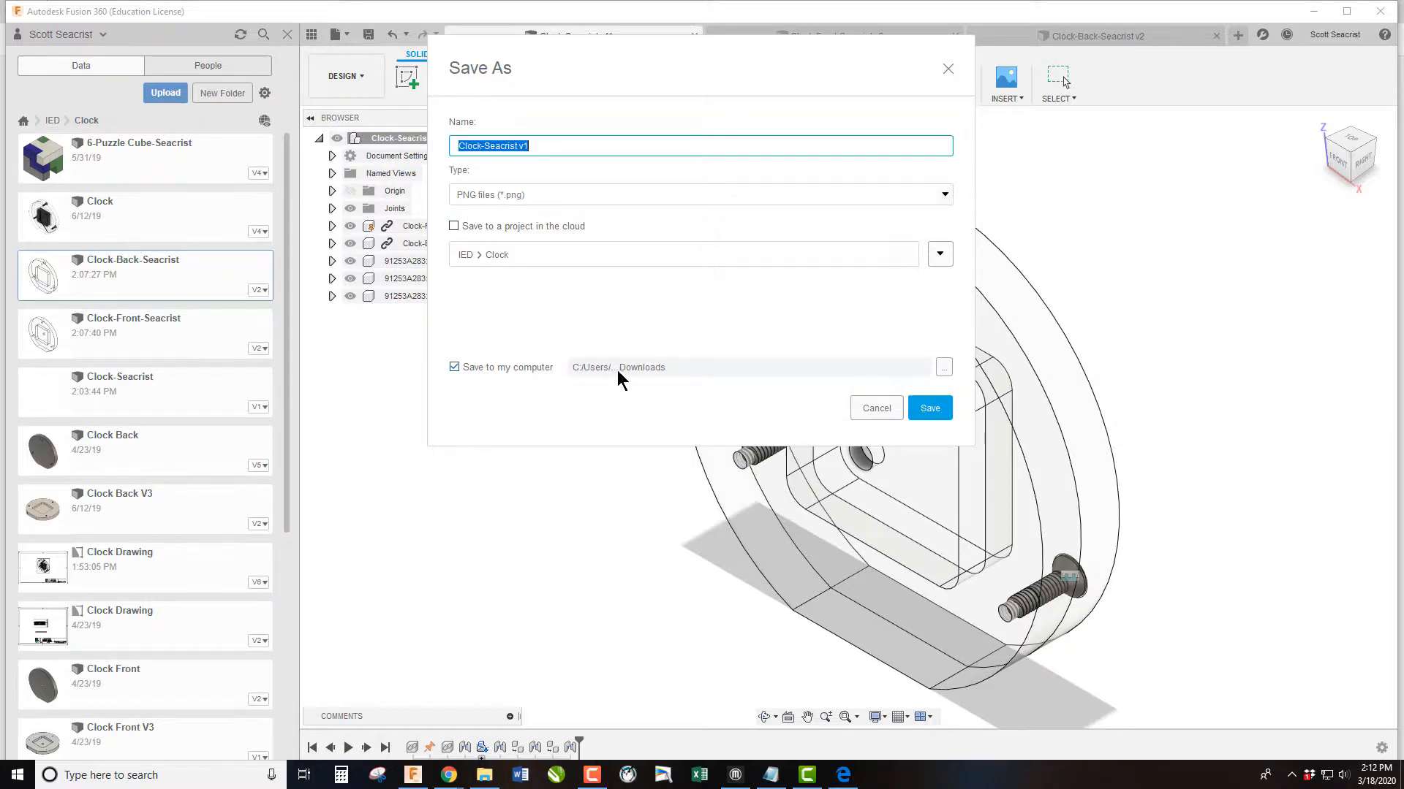
{"action": "left_click", "coordinate": [943, 368]}
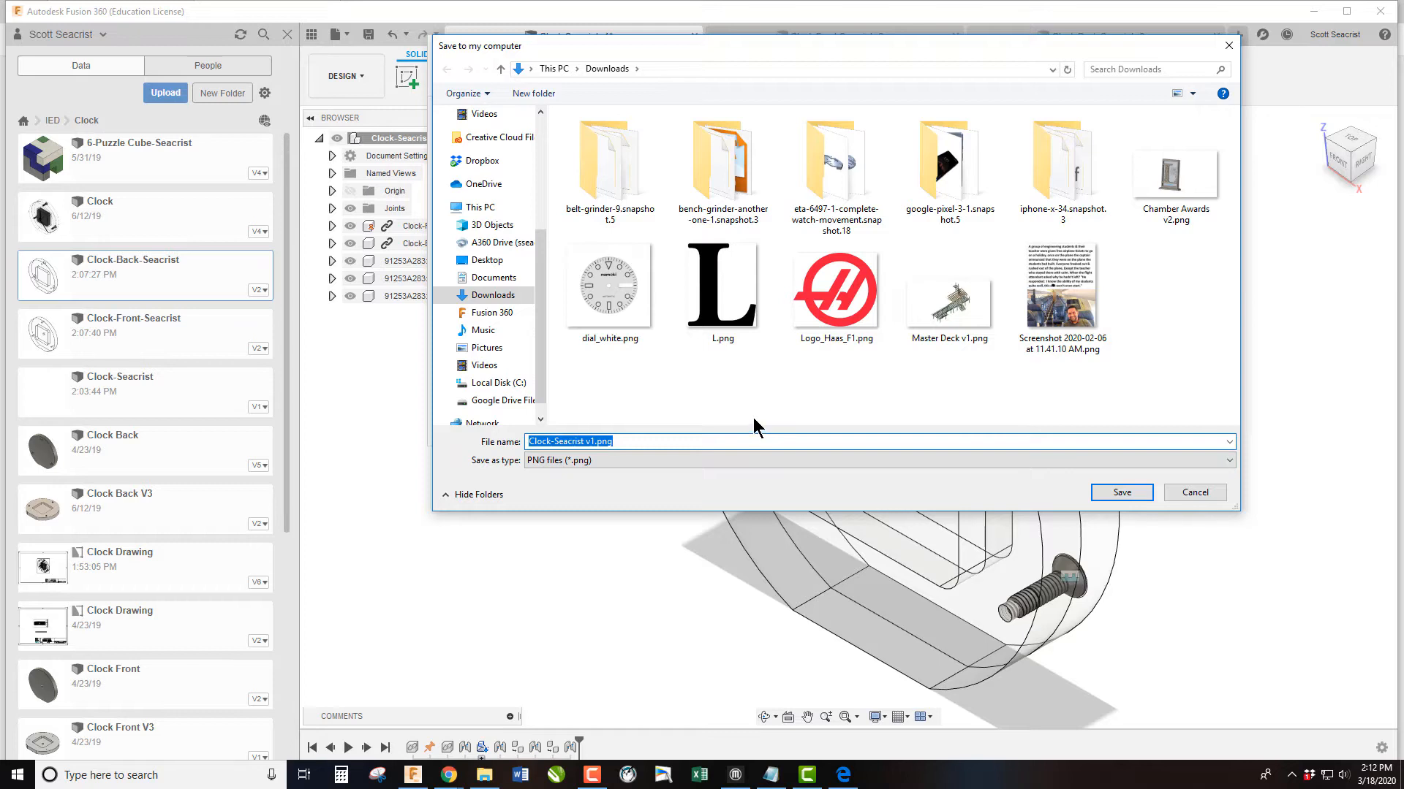
{"action": "left_click", "coordinate": [1120, 493]}
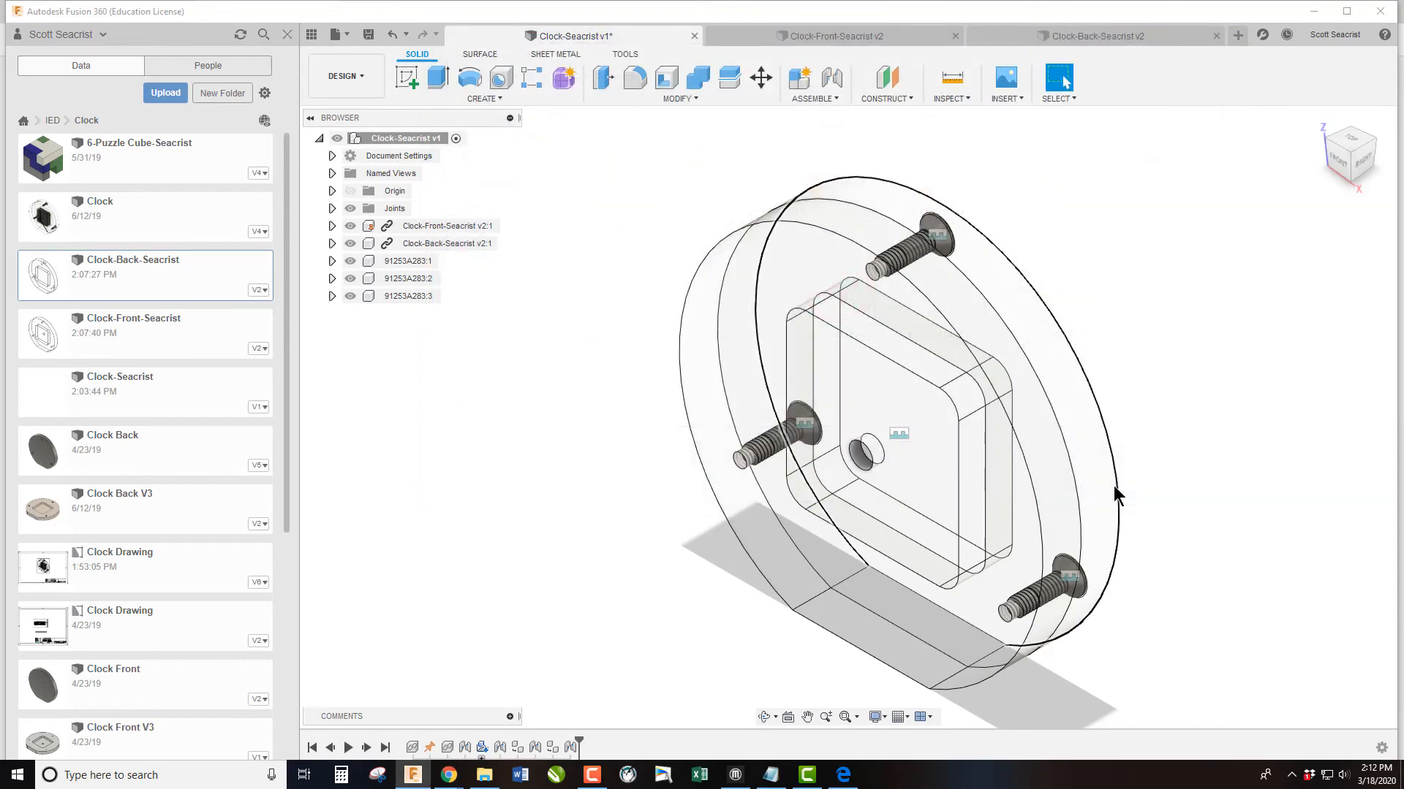